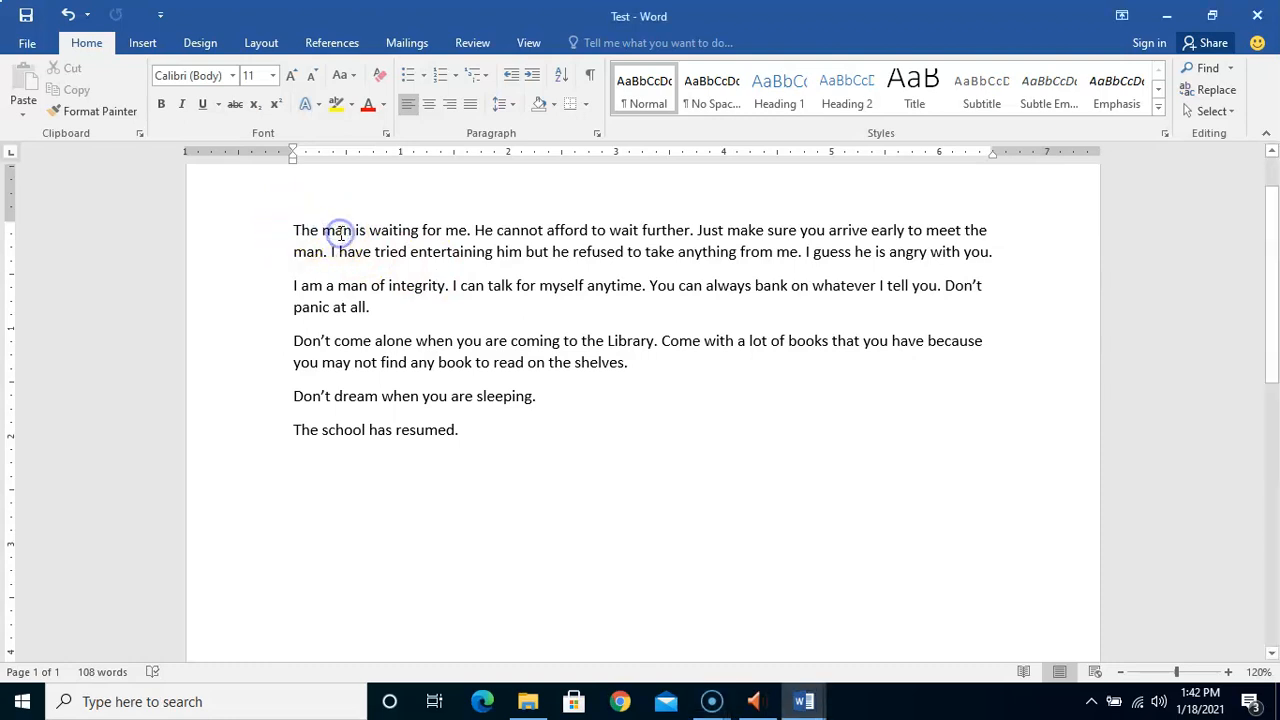
{"action": "left_click_drag", "start_coordinate": [295, 232], "coordinate": [352, 240]}
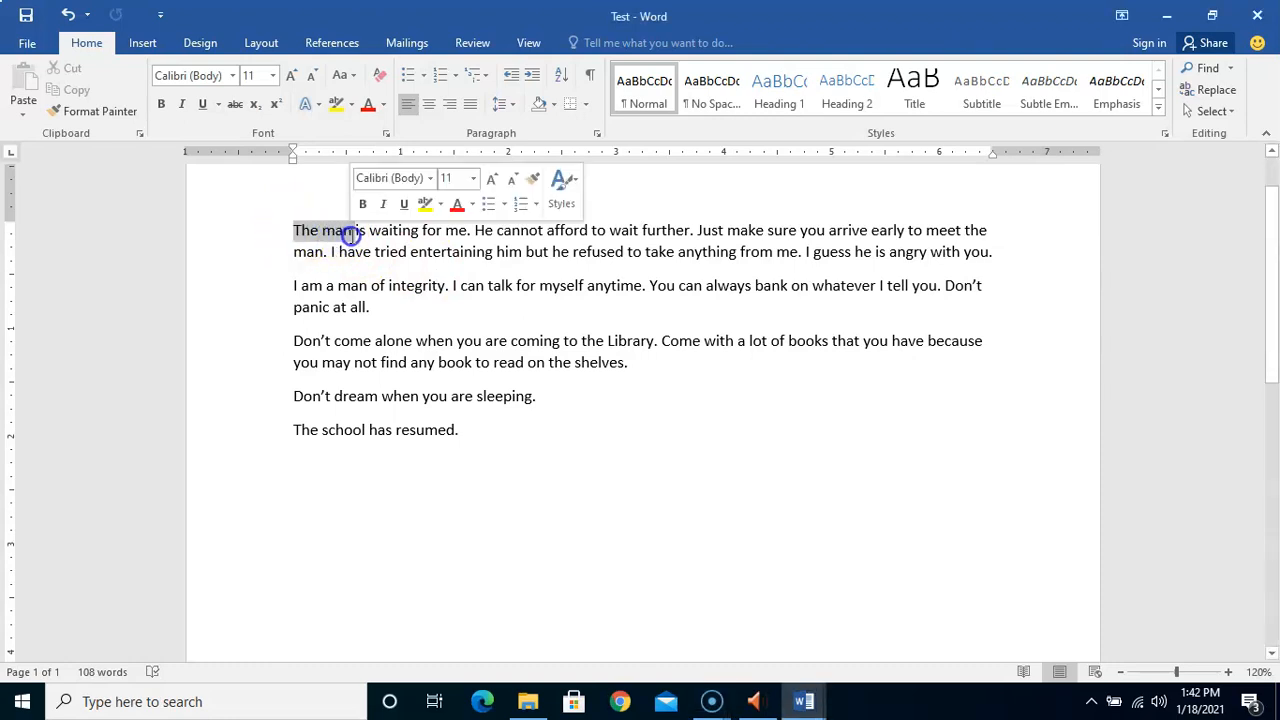
{"action": "left_click", "coordinate": [382, 247]}
{"action": "left_click", "coordinate": [301, 230]}
{"action": "left_click_drag", "start_coordinate": [301, 230], "coordinate": [320, 230]}
{"action": "left_click", "coordinate": [334, 233]}
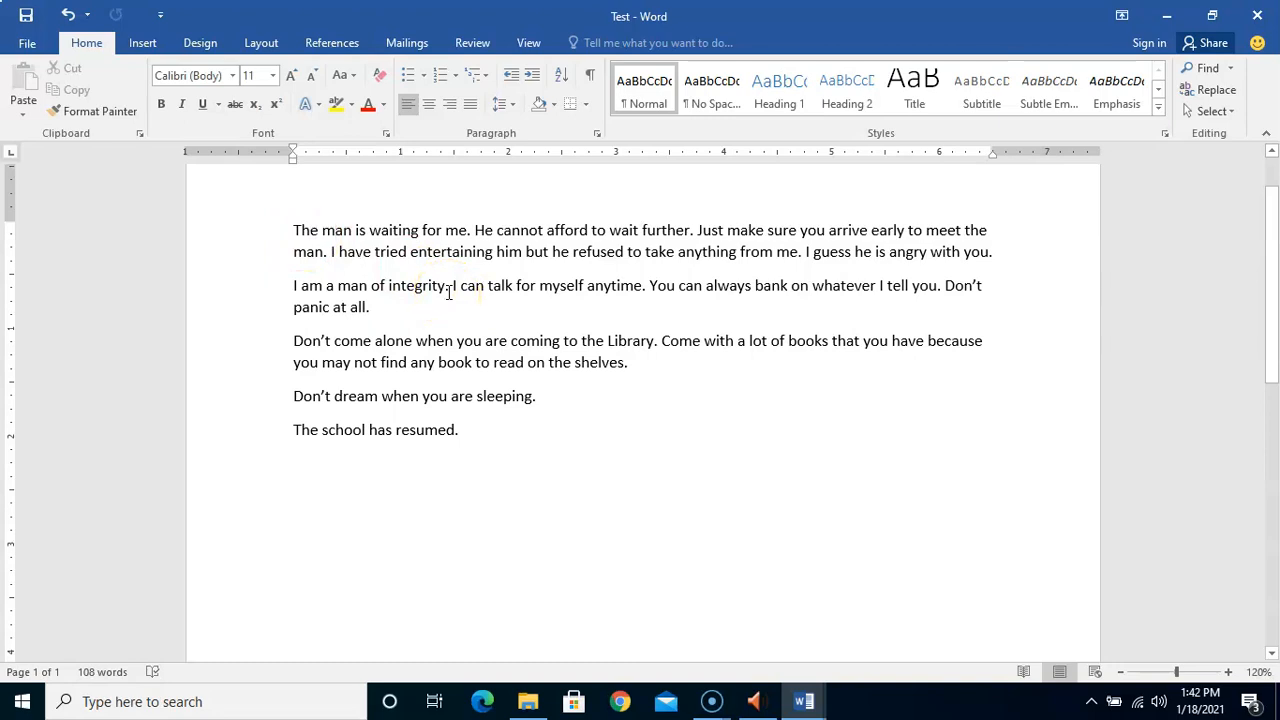
{"action": "left_click", "coordinate": [390, 252]}
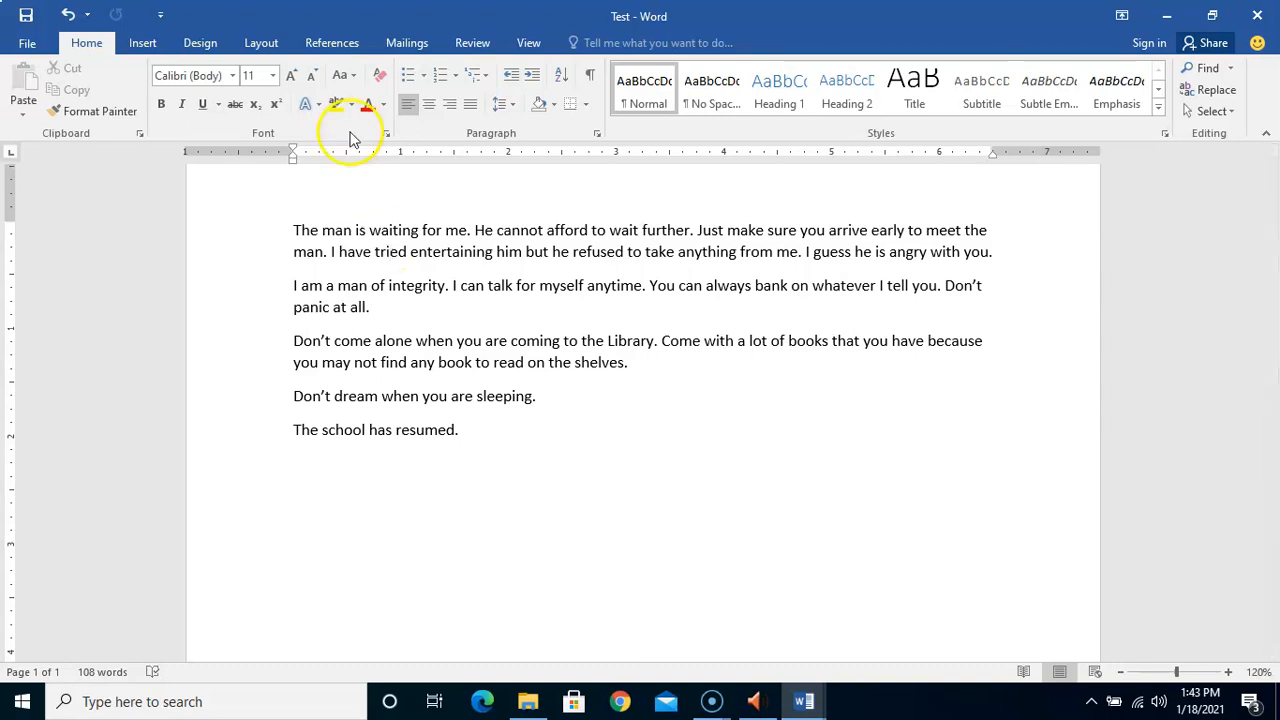
- Review the available fonts and font sizes for the document text without applying any of them
{"action": "left_click", "coordinate": [236, 78]}
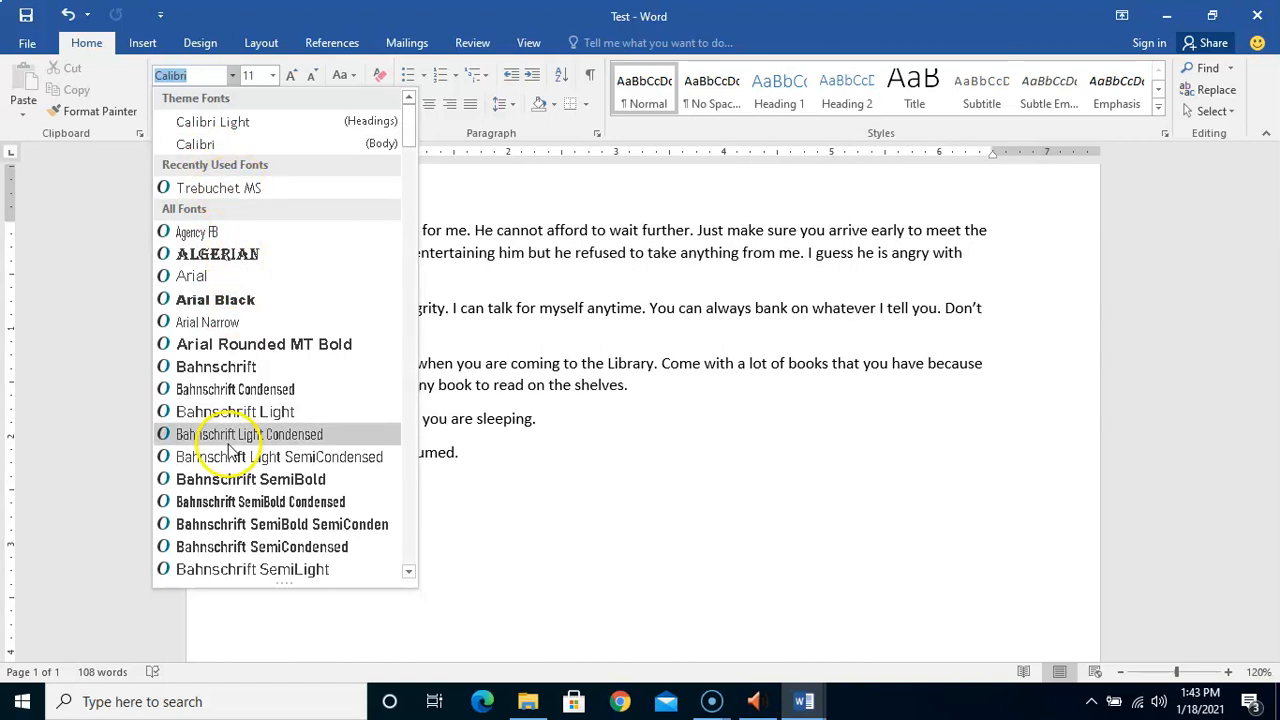
{"action": "left_click", "coordinate": [607, 398]}
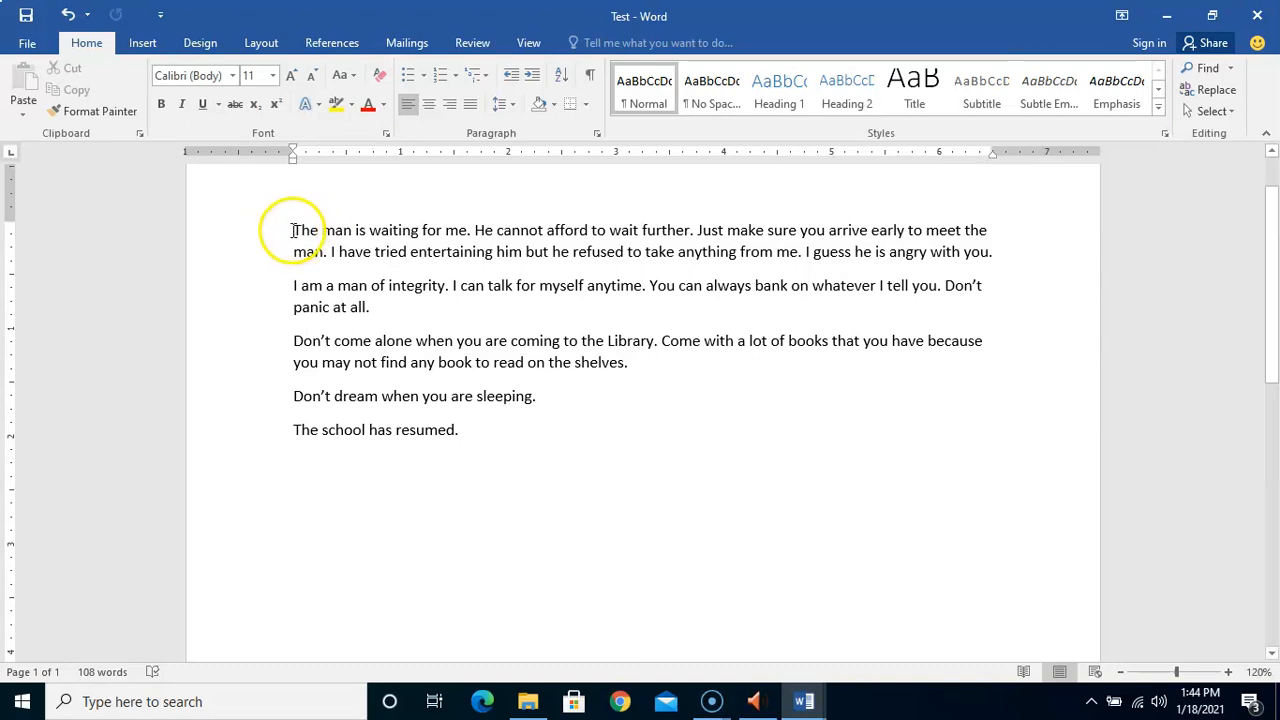
{"action": "left_click_drag", "start_coordinate": [293, 231], "coordinate": [337, 236]}
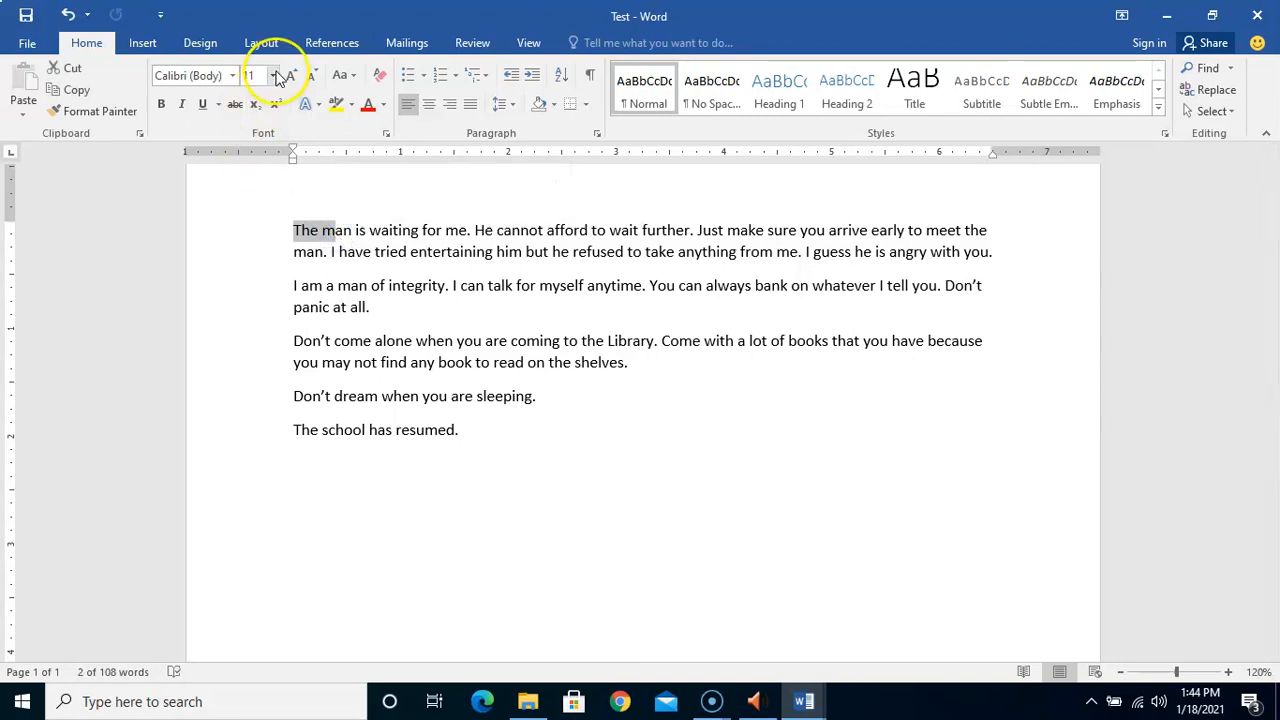
{"action": "left_click", "coordinate": [320, 240]}
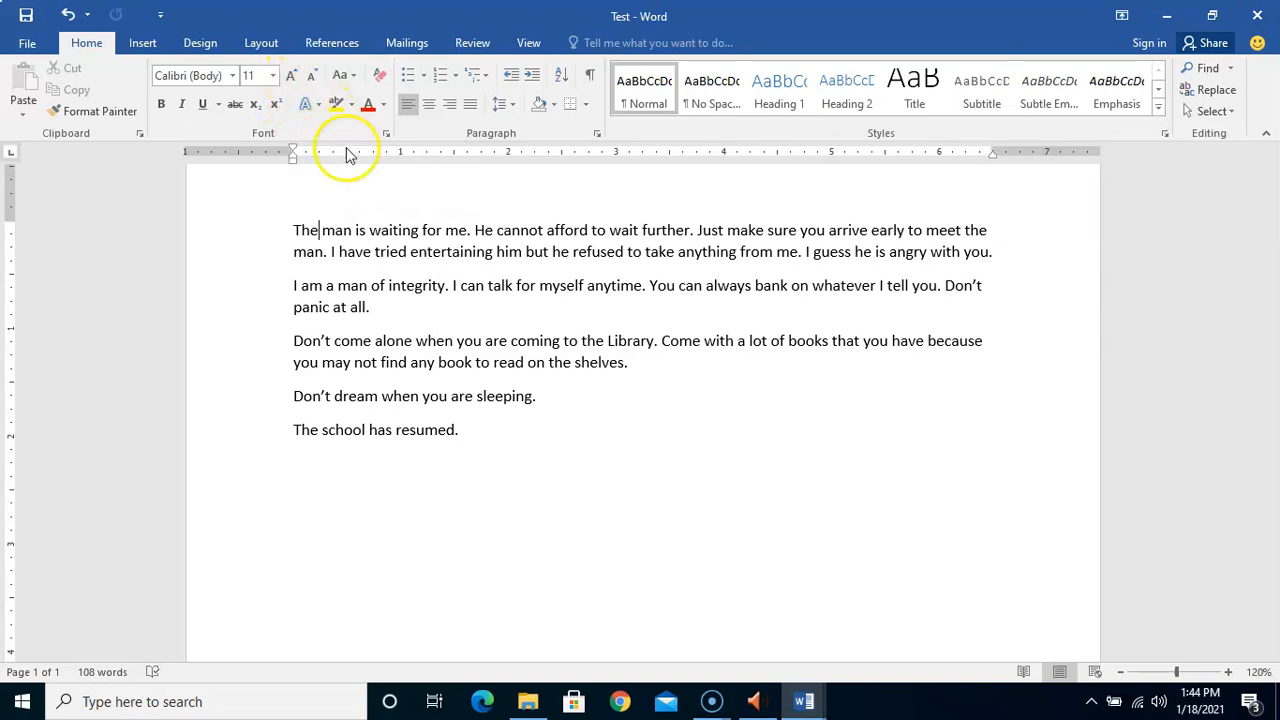
{"action": "left_click", "coordinate": [273, 79]}
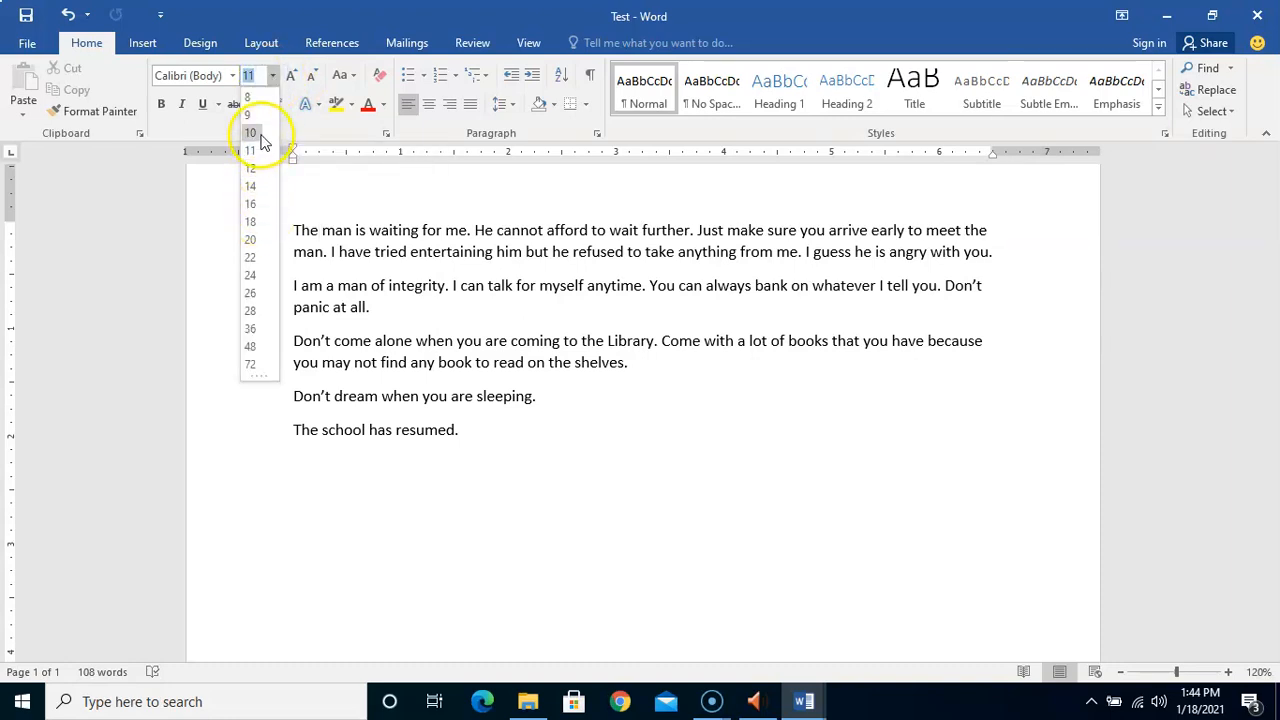
{"action": "left_click", "coordinate": [272, 77]}
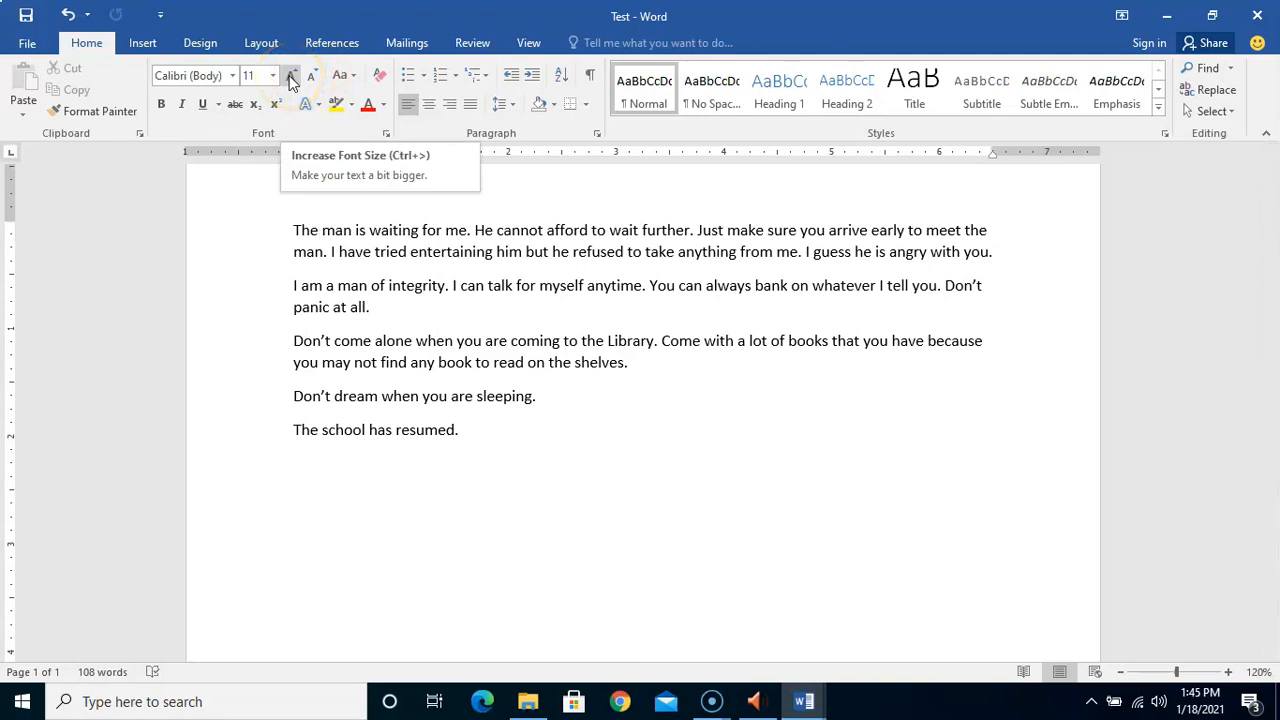
{"action": "left_click", "coordinate": [289, 80]}
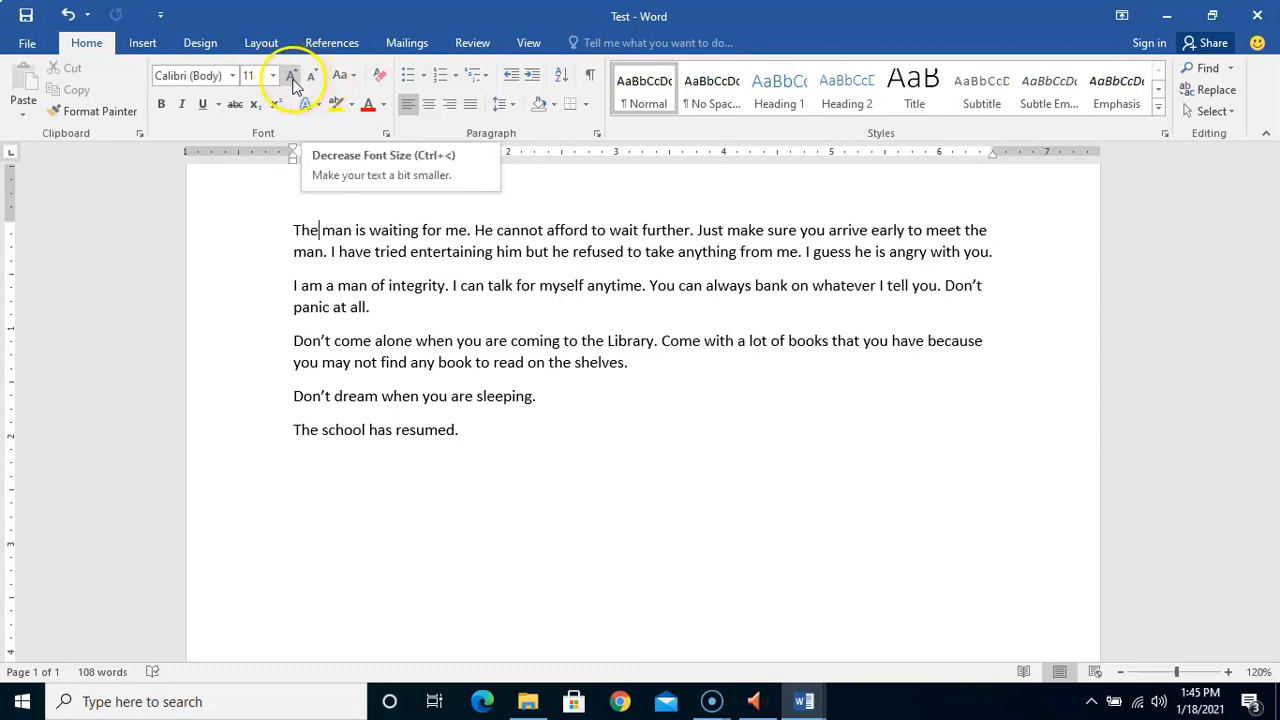
- Examine the change case, text effects and highlight colour options without applying any of them
{"action": "left_click", "coordinate": [345, 78]}
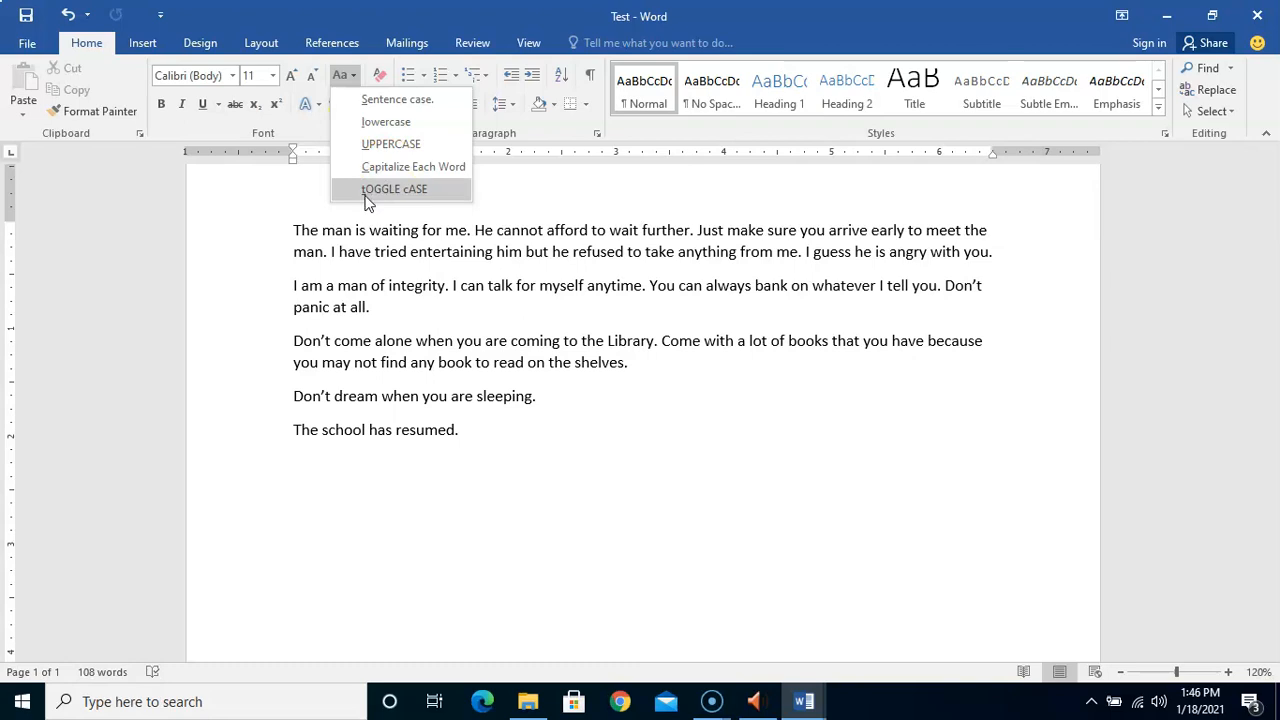
{"action": "left_click", "coordinate": [395, 200]}
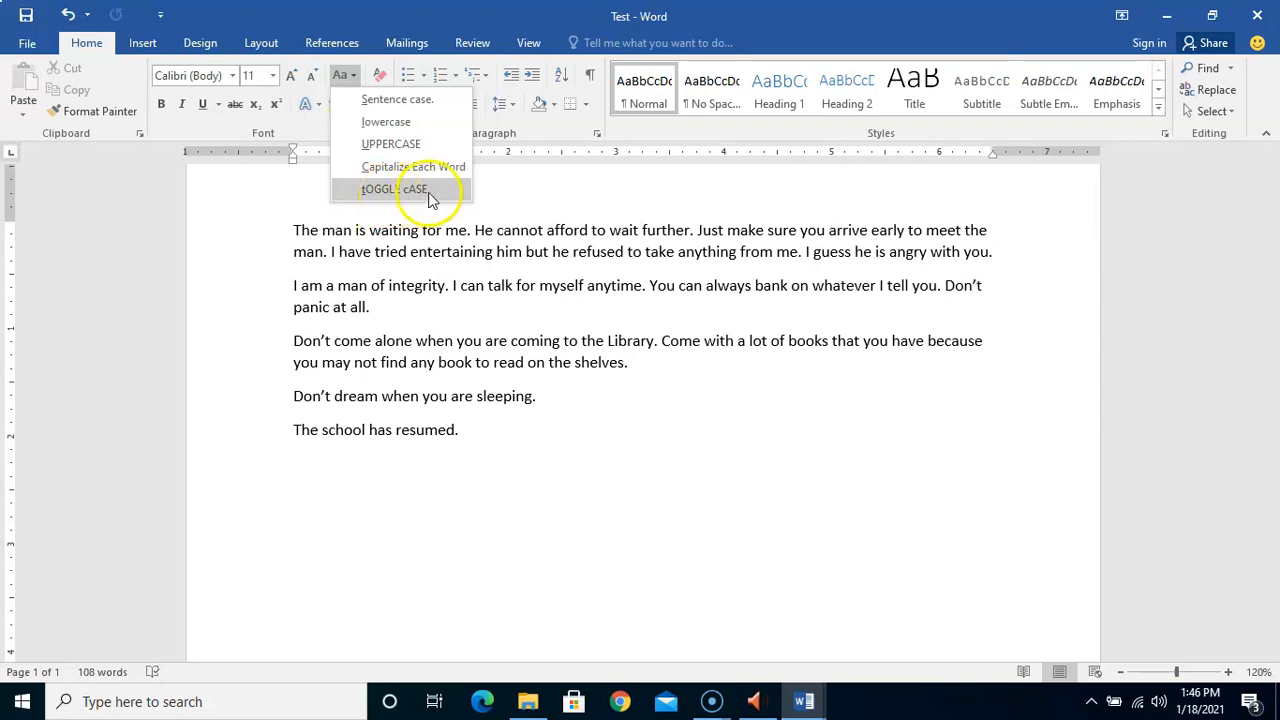
{"action": "left_click", "coordinate": [354, 72]}
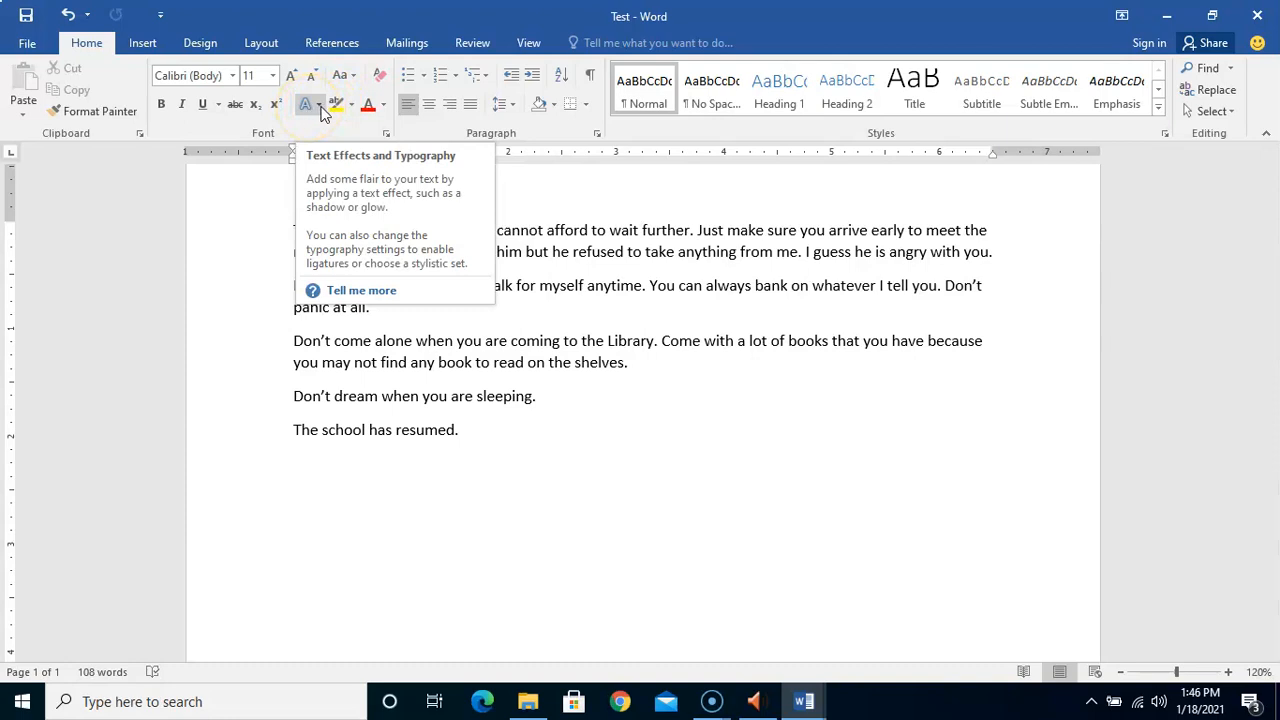
{"action": "left_click", "coordinate": [319, 106]}
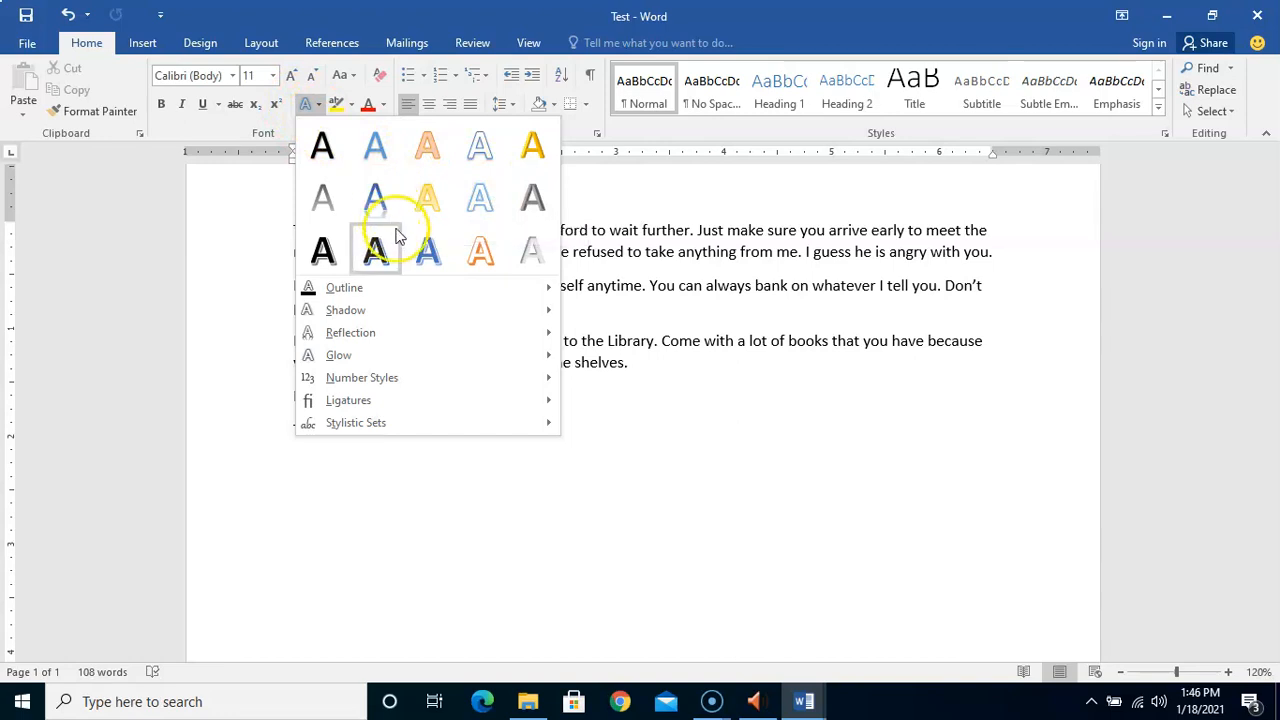
{"action": "left_click", "coordinate": [340, 78]}
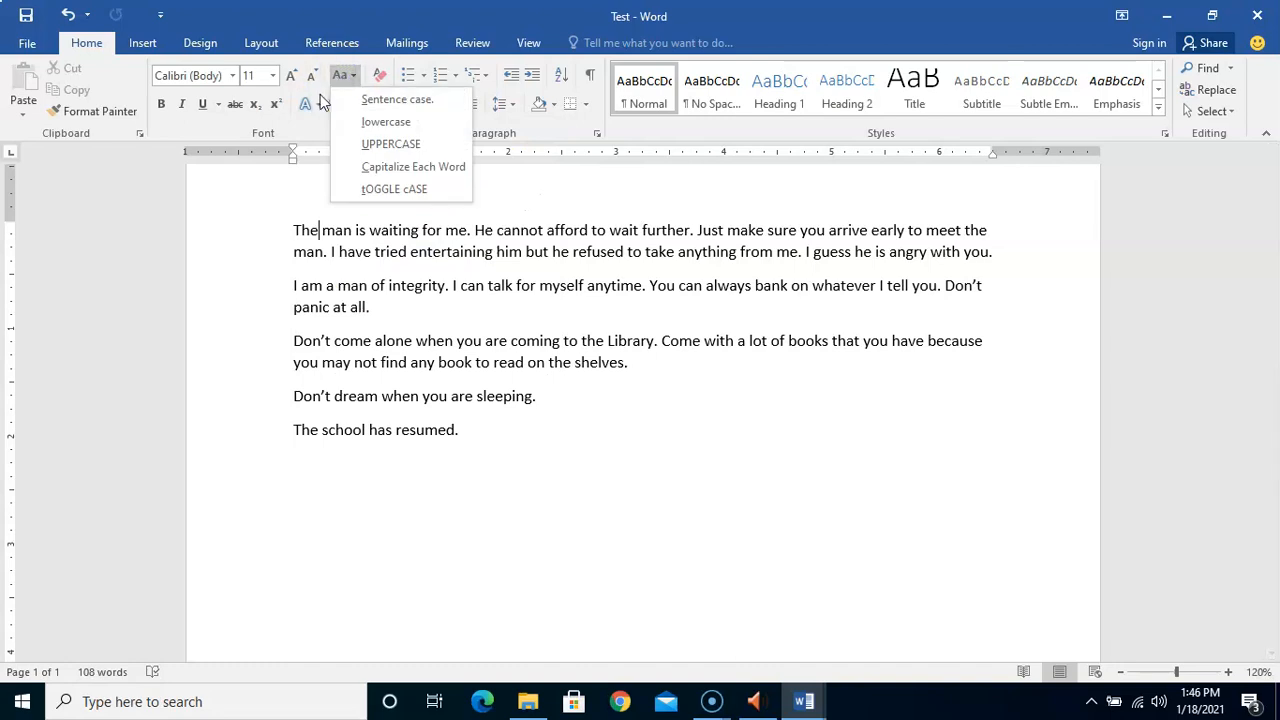
{"action": "left_click", "coordinate": [313, 128]}
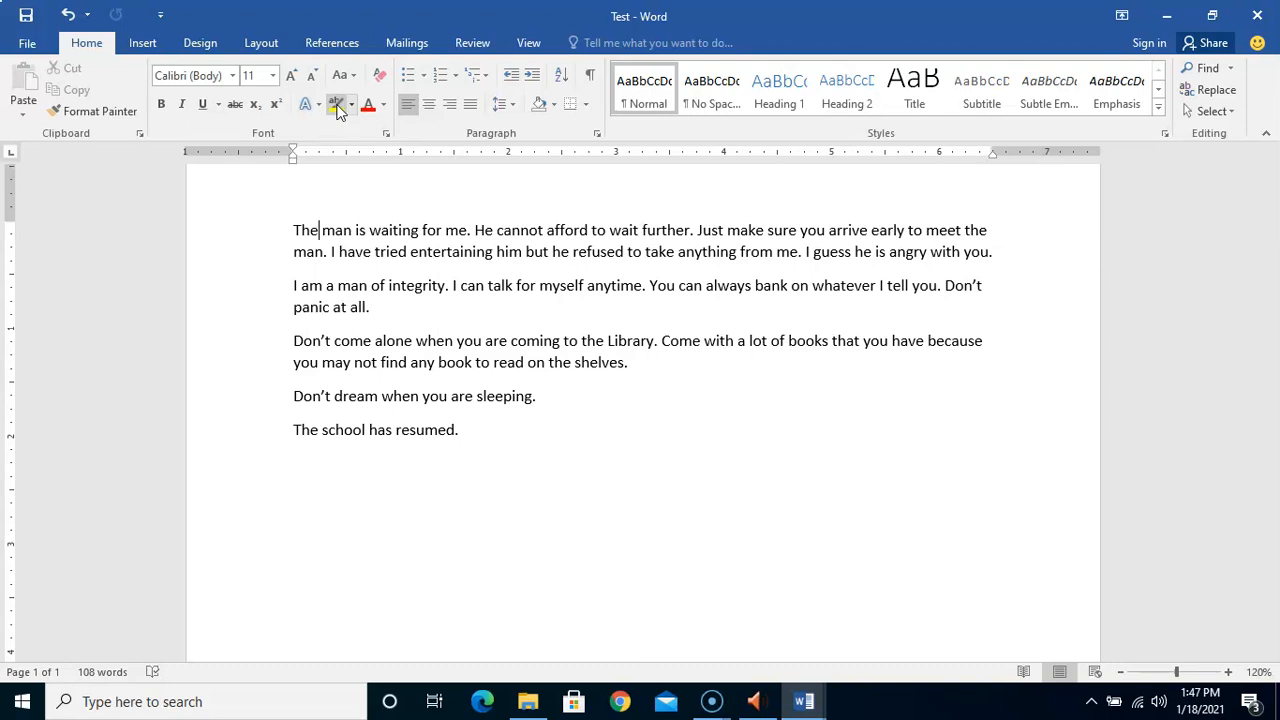
{"action": "left_click", "coordinate": [338, 108]}
{"action": "left_click", "coordinate": [353, 106]}
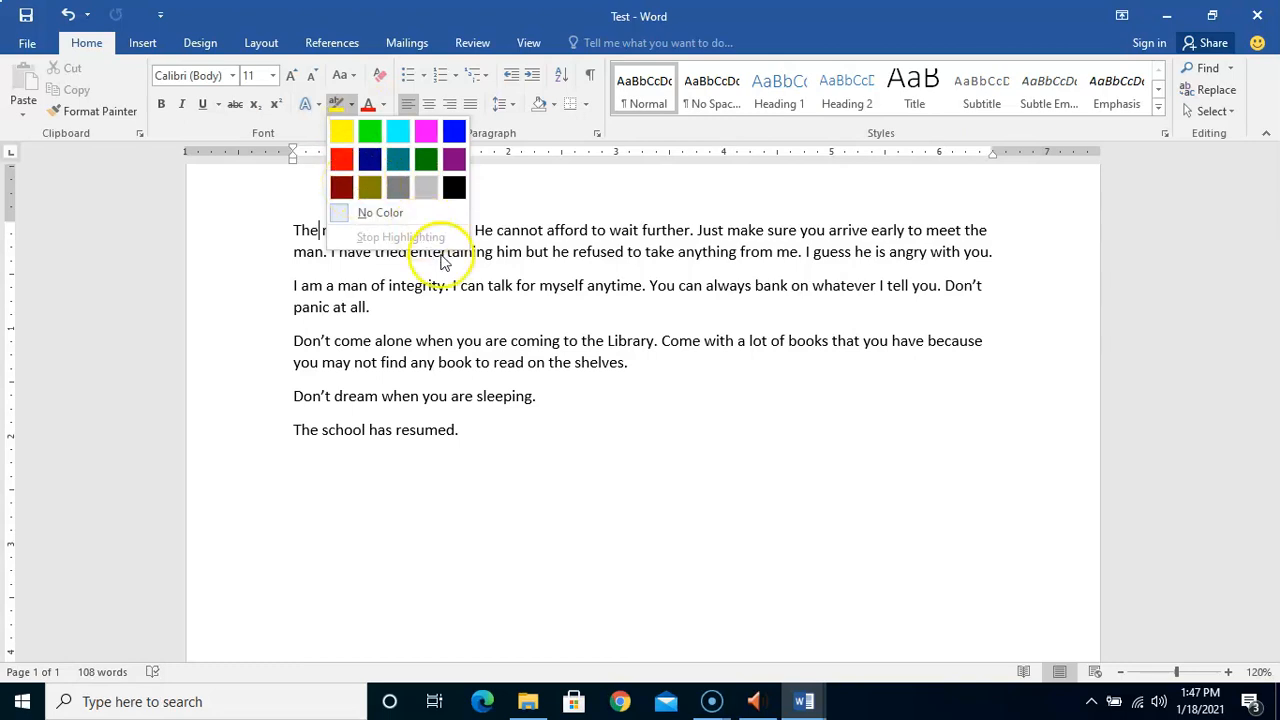
{"action": "key", "text": "Escape"}
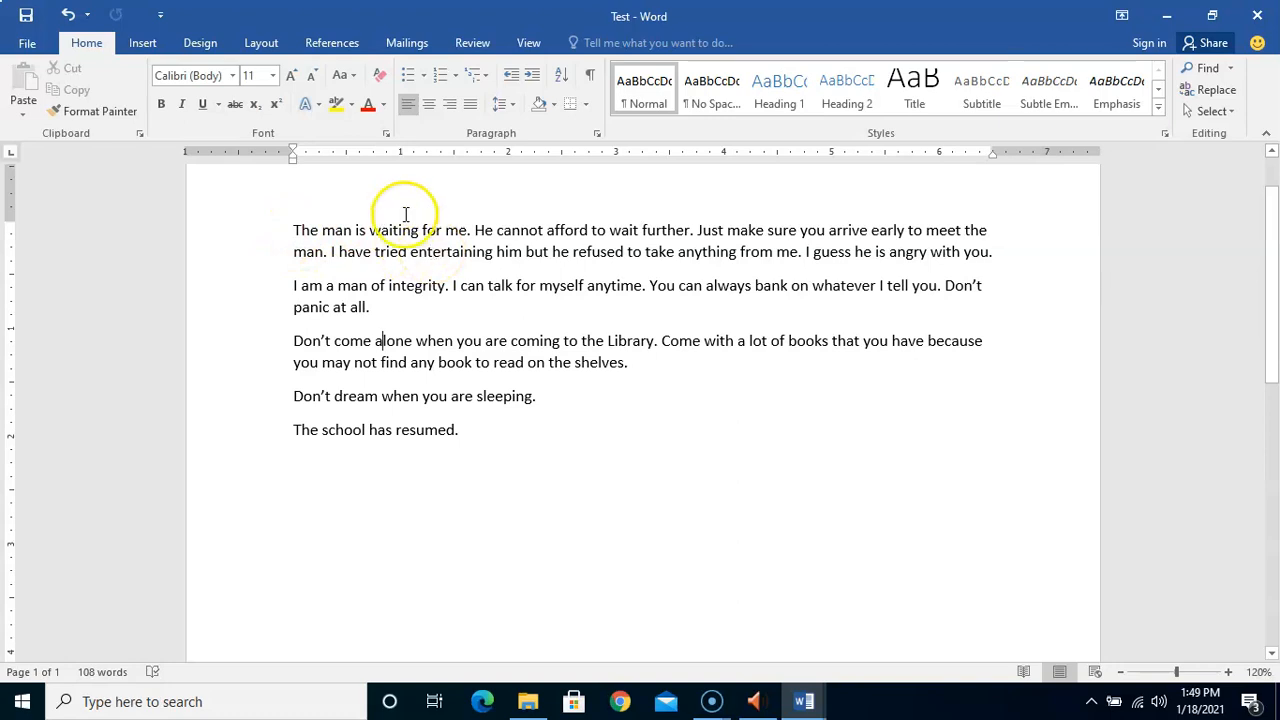
- Change the font of all the document's text, from the first paragraph to "The school has resumed.", to Berlin Sans FB
{"action": "left_click_drag", "start_coordinate": [290, 230], "coordinate": [462, 432]}
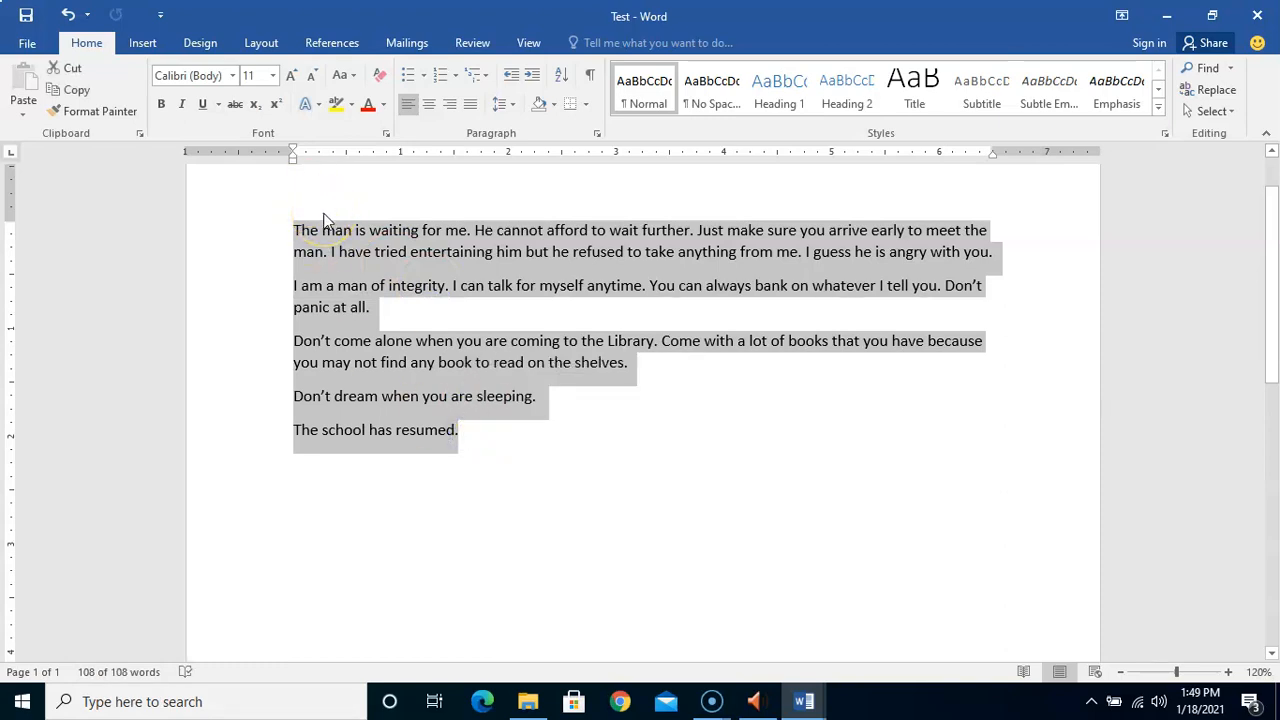
{"action": "left_click", "coordinate": [235, 77]}
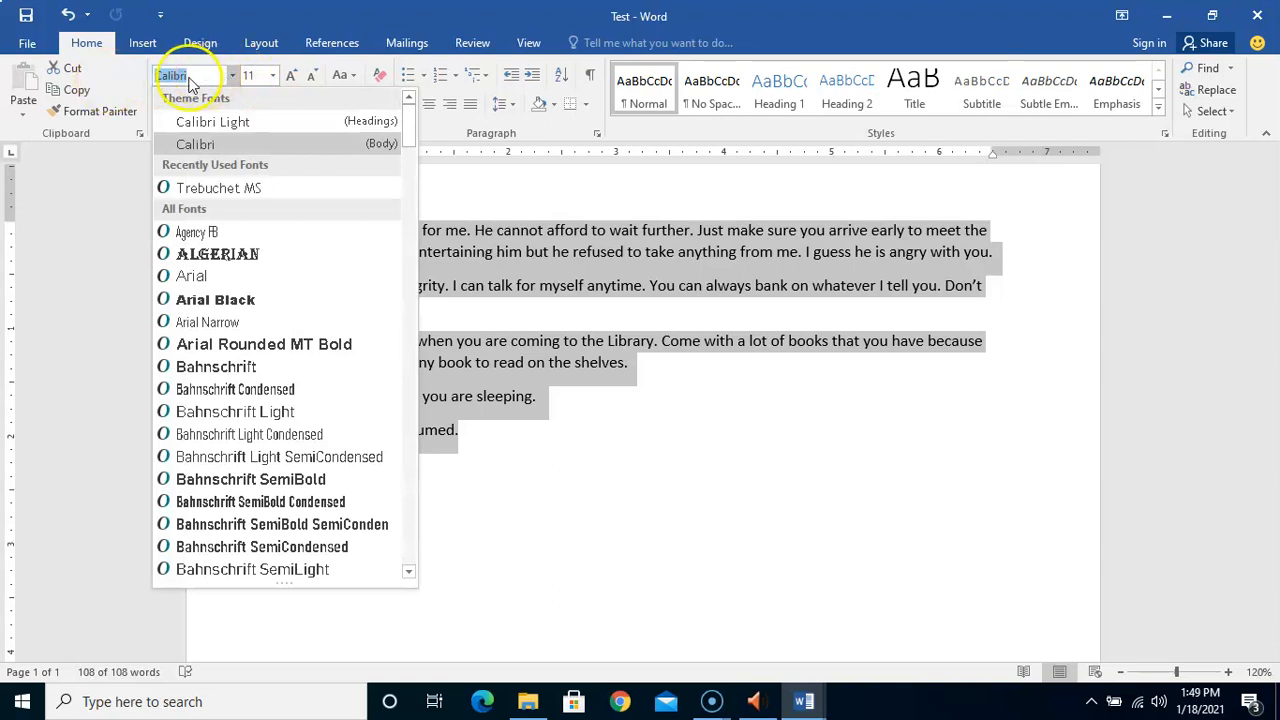
{"action": "left_click", "coordinate": [86, 46]}
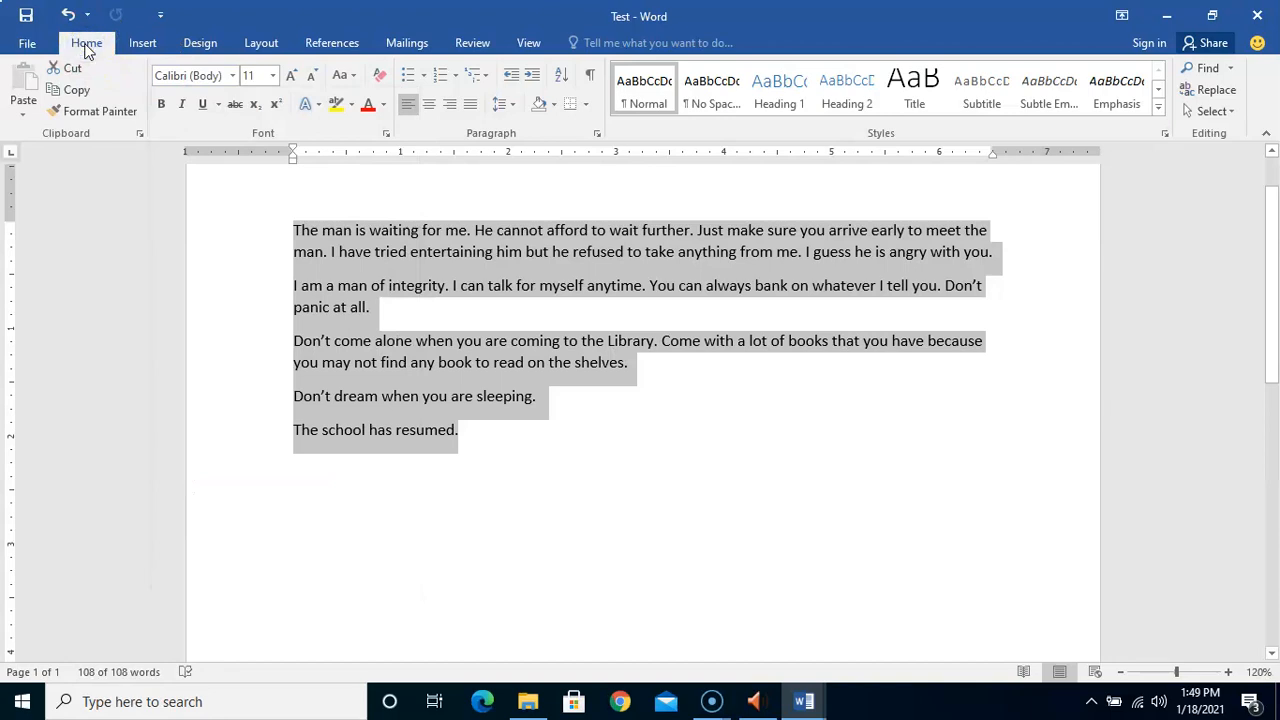
{"action": "left_click", "coordinate": [200, 43]}
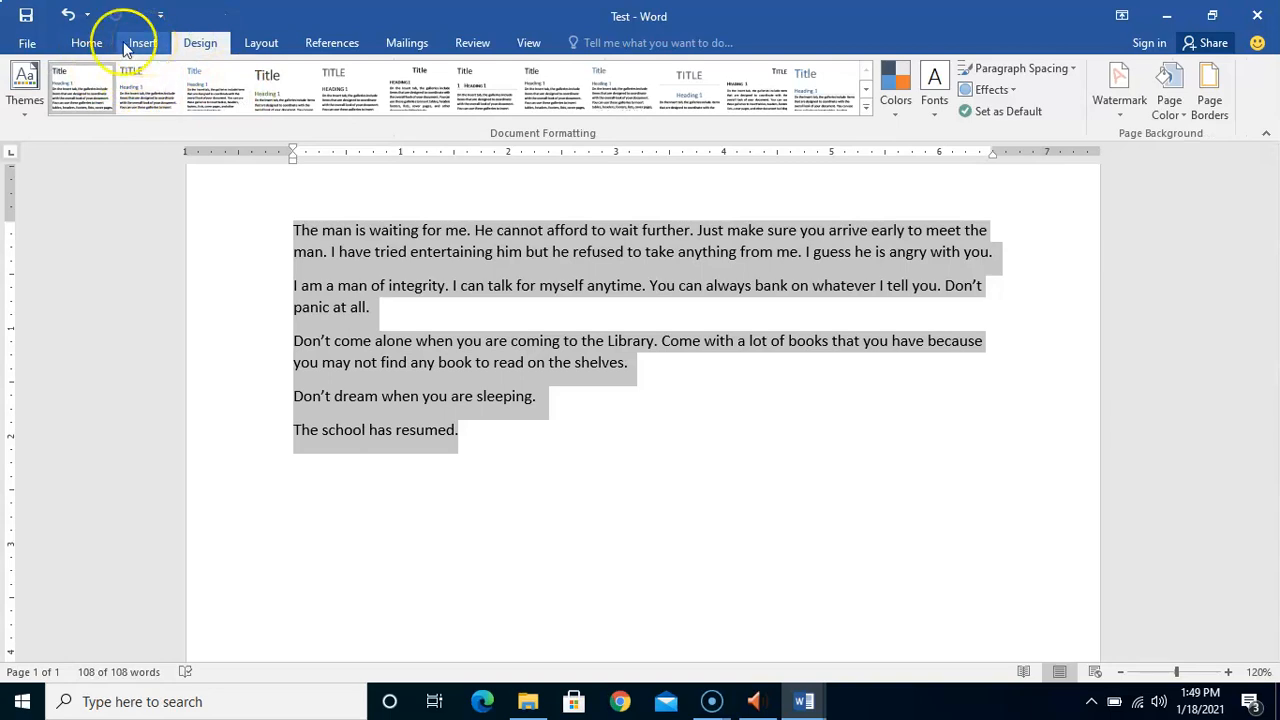
{"action": "left_click", "coordinate": [88, 43]}
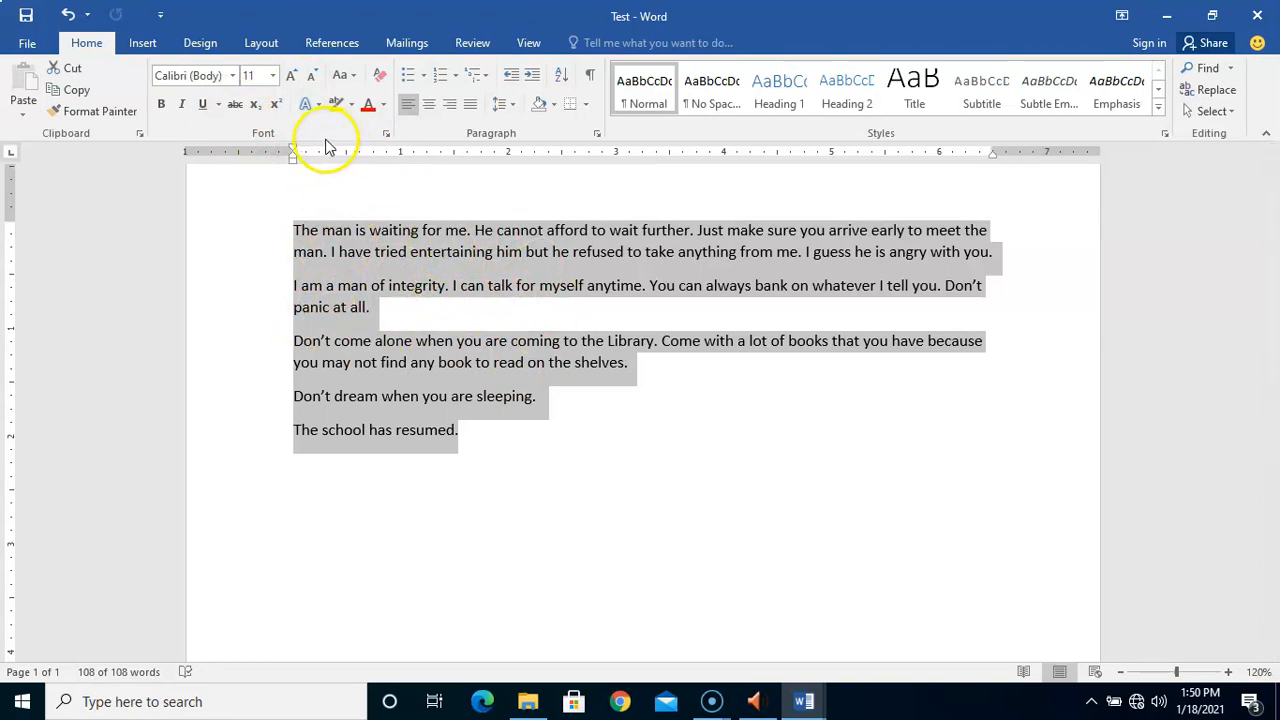
{"action": "left_click", "coordinate": [232, 78]}
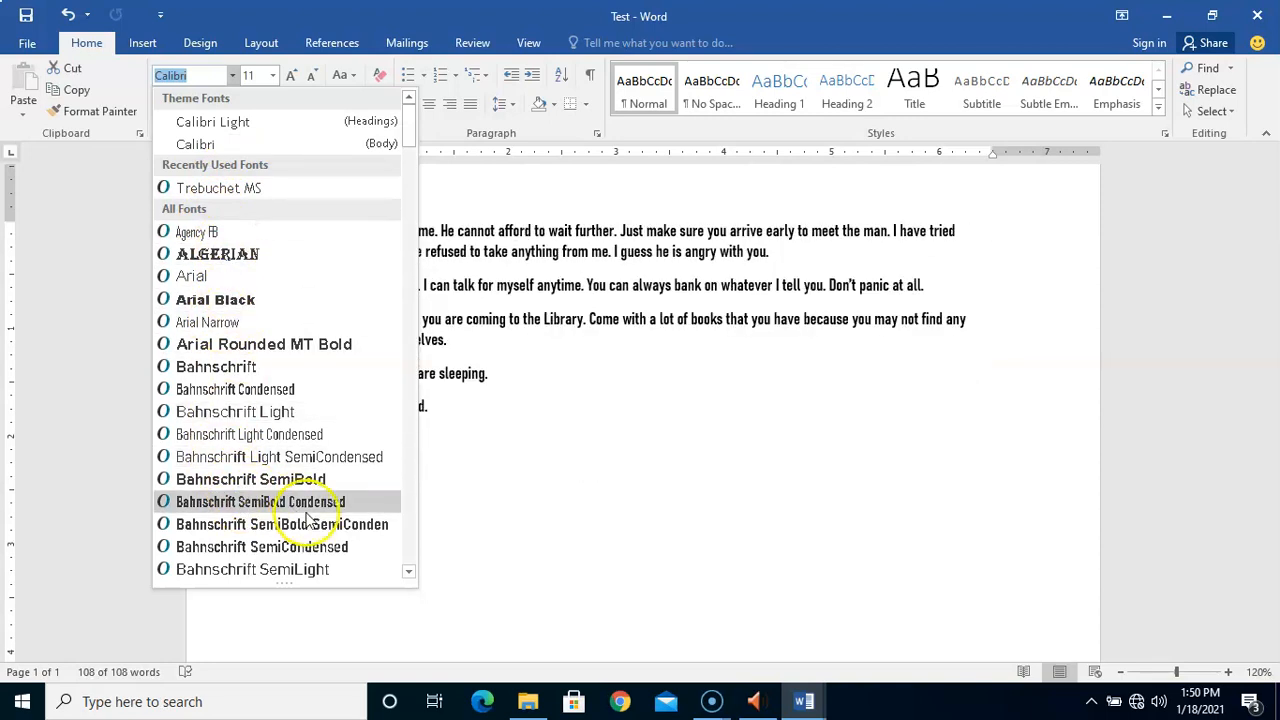
{"action": "left_click", "coordinate": [409, 574]}
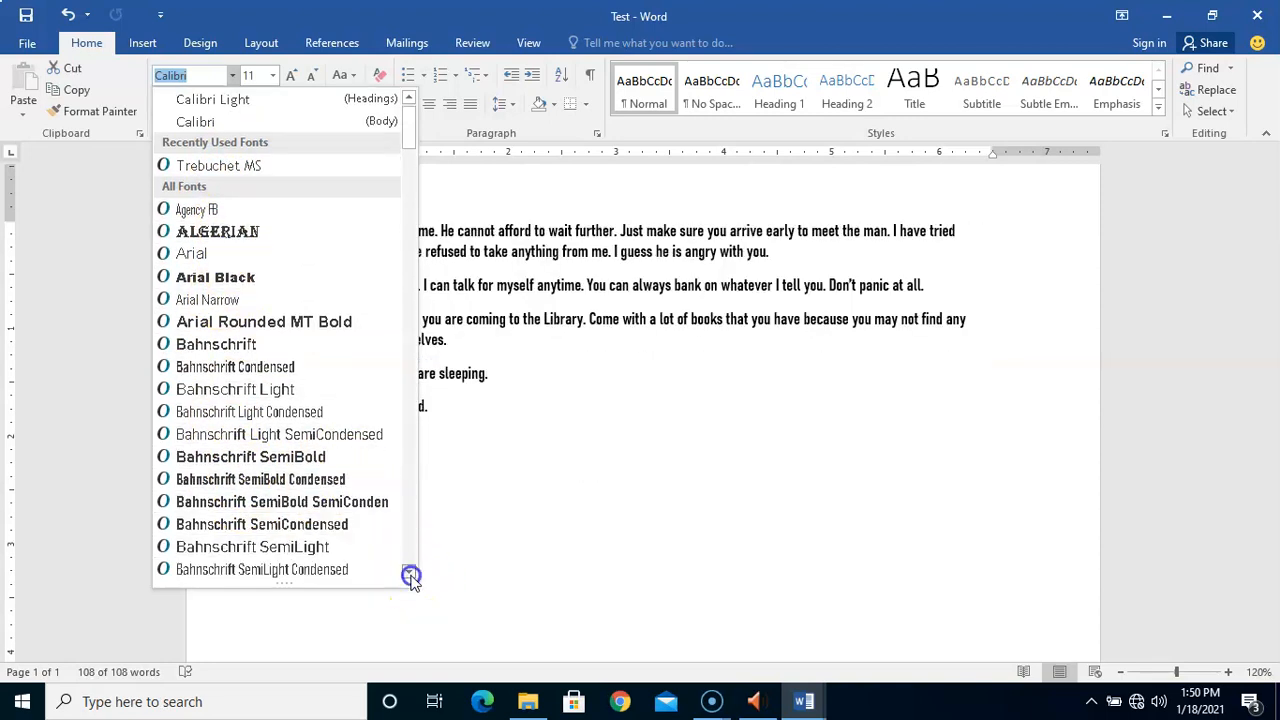
{"action": "left_click", "coordinate": [410, 143]}
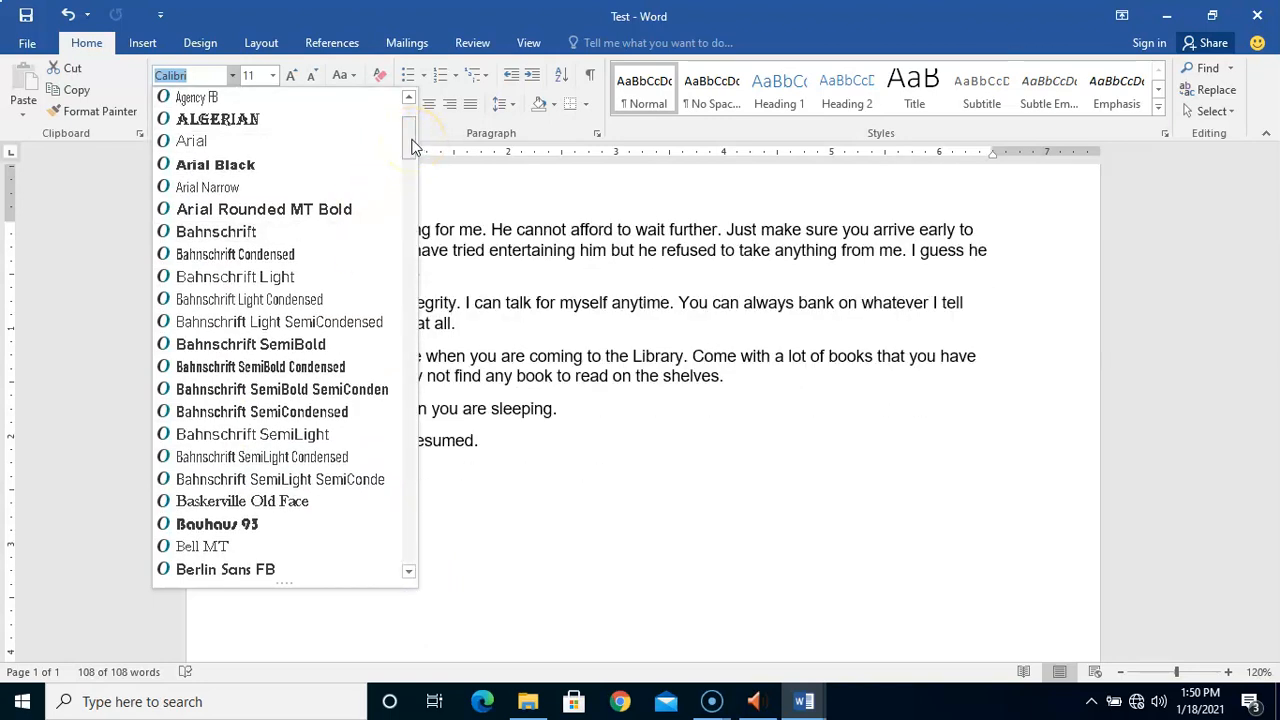
{"action": "left_click_drag", "start_coordinate": [413, 146], "coordinate": [404, 286]}
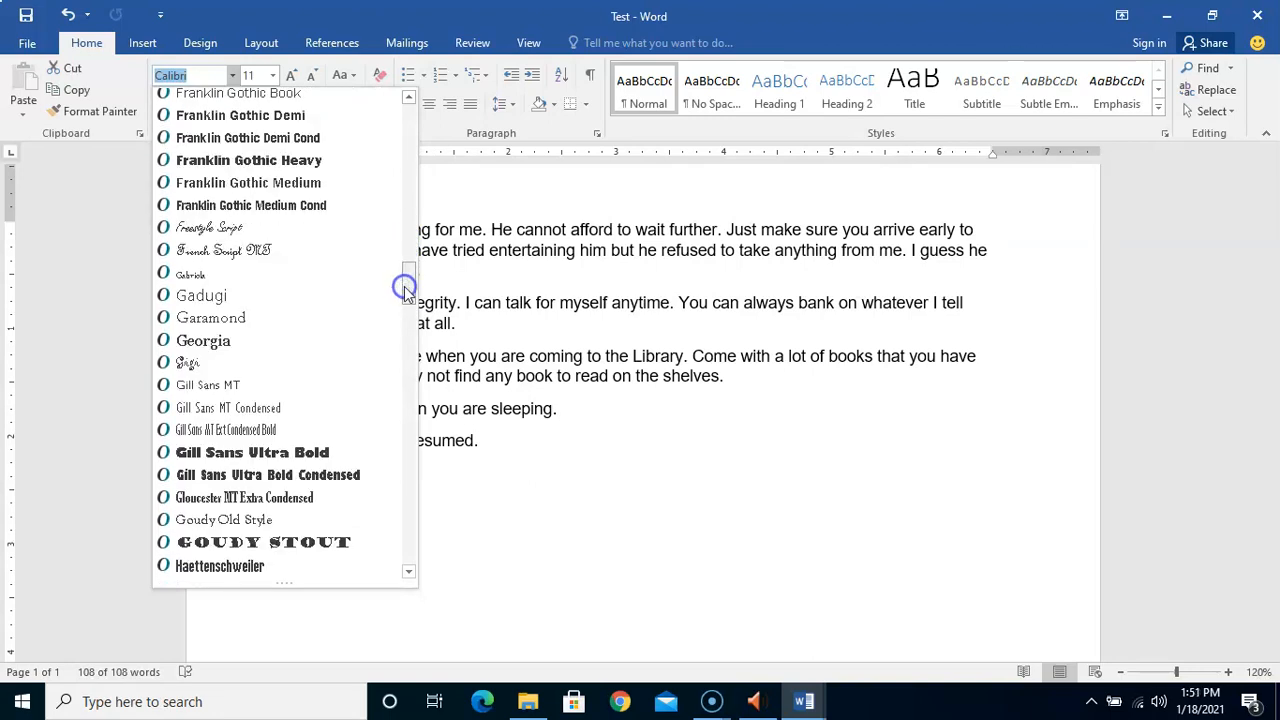
{"action": "mouse_move", "coordinate": [404, 286]}
{"action": "left_mouse_down"}
{"action": "mouse_move", "coordinate": [406, 267]}
{"action": "mouse_move", "coordinate": [405, 527]}
{"action": "mouse_move", "coordinate": [408, 103]}
{"action": "mouse_move", "coordinate": [428, 323]}
{"action": "mouse_move", "coordinate": [408, 334]}
{"action": "mouse_move", "coordinate": [397, 557]}
{"action": "mouse_move", "coordinate": [408, 166]}
{"action": "left_mouse_up"}
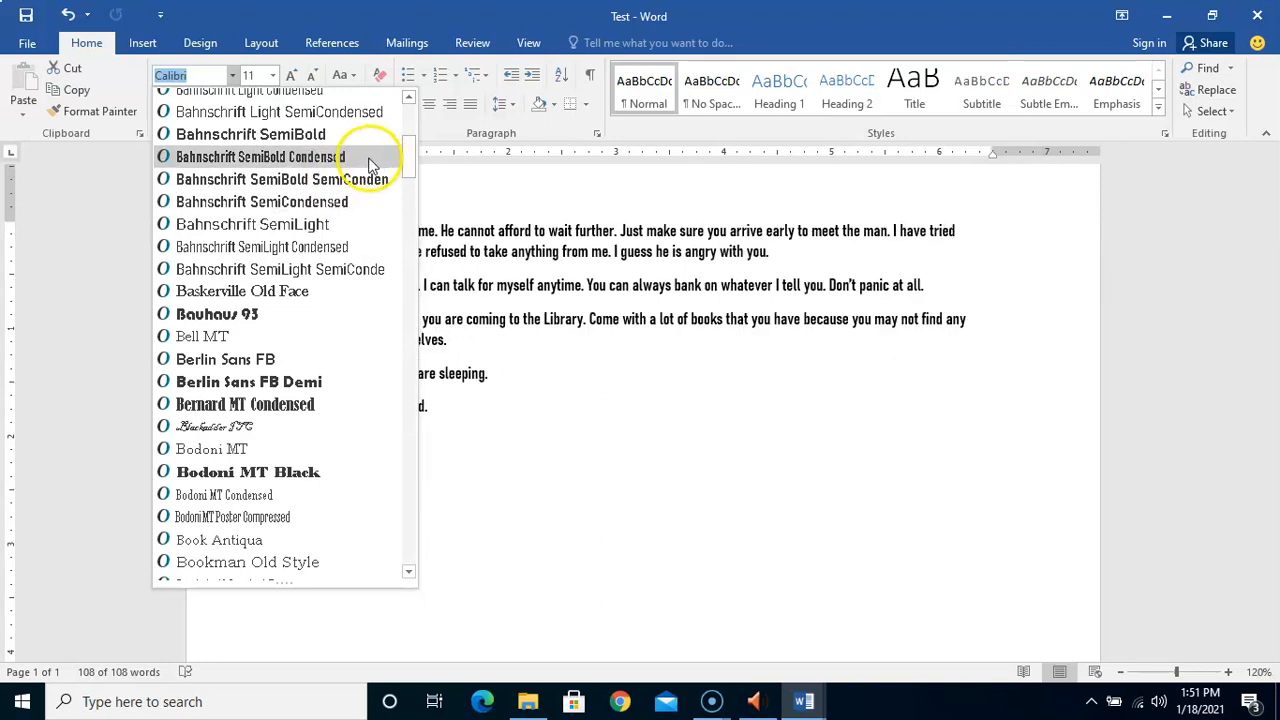
{"action": "left_click_drag", "start_coordinate": [405, 159], "coordinate": [389, 337]}
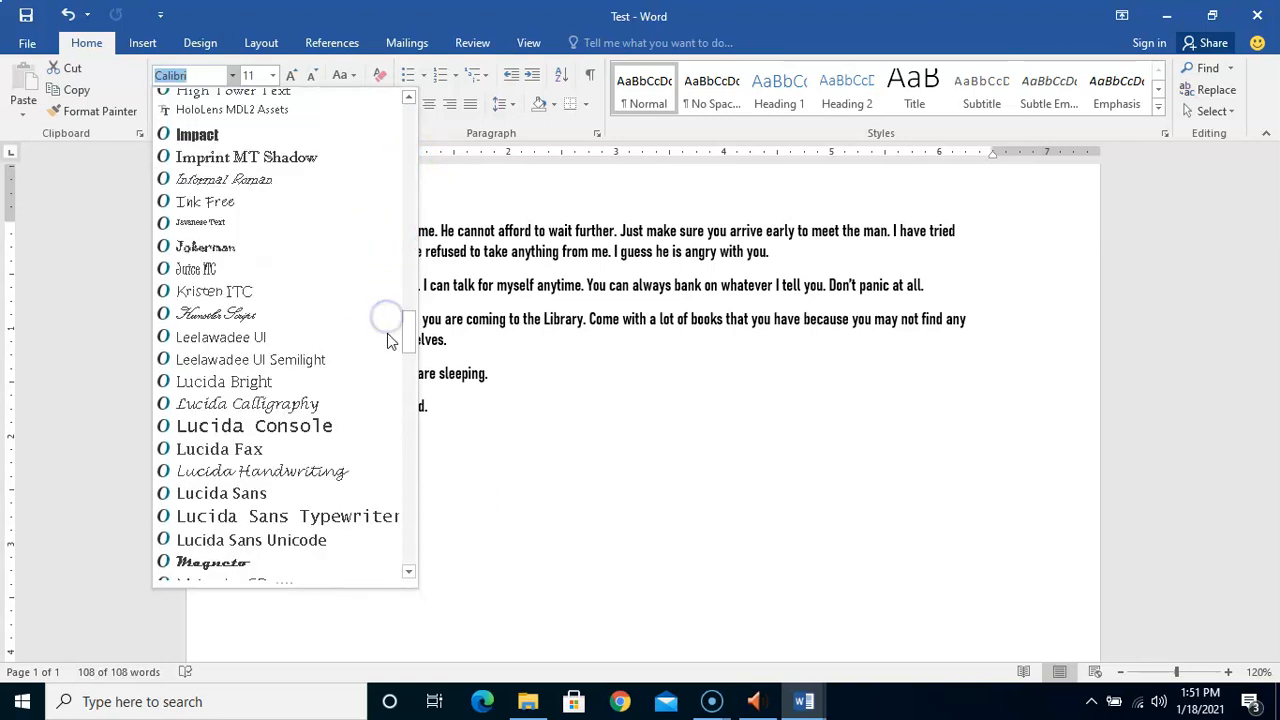
{"action": "left_click_drag", "start_coordinate": [400, 337], "coordinate": [403, 406]}
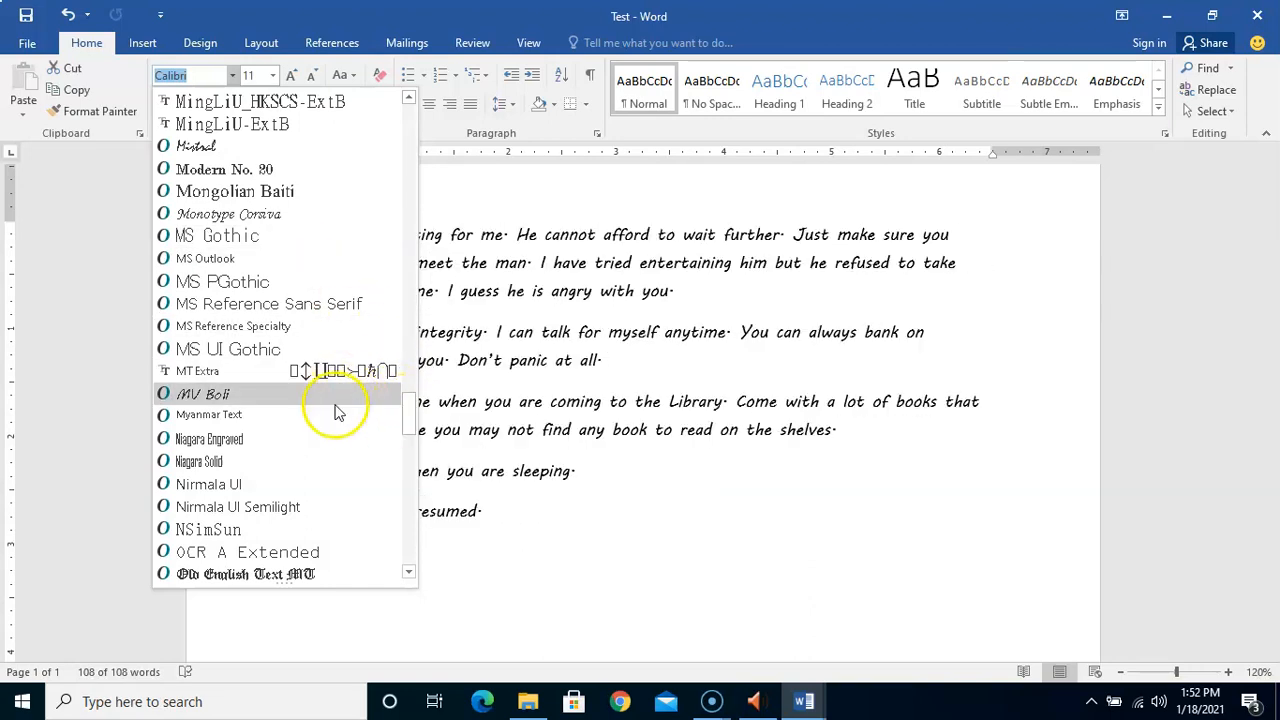
{"action": "left_click_drag", "start_coordinate": [409, 420], "coordinate": [351, 115]}
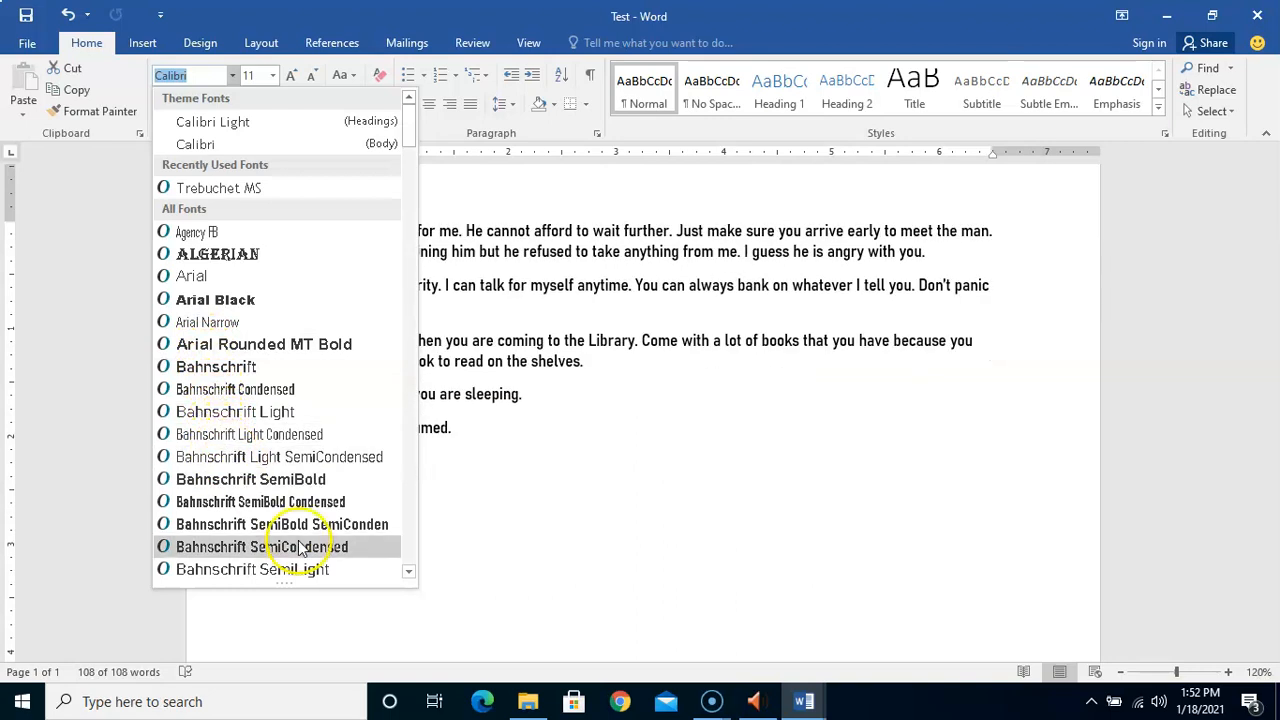
{"action": "left_click", "coordinate": [409, 572]}
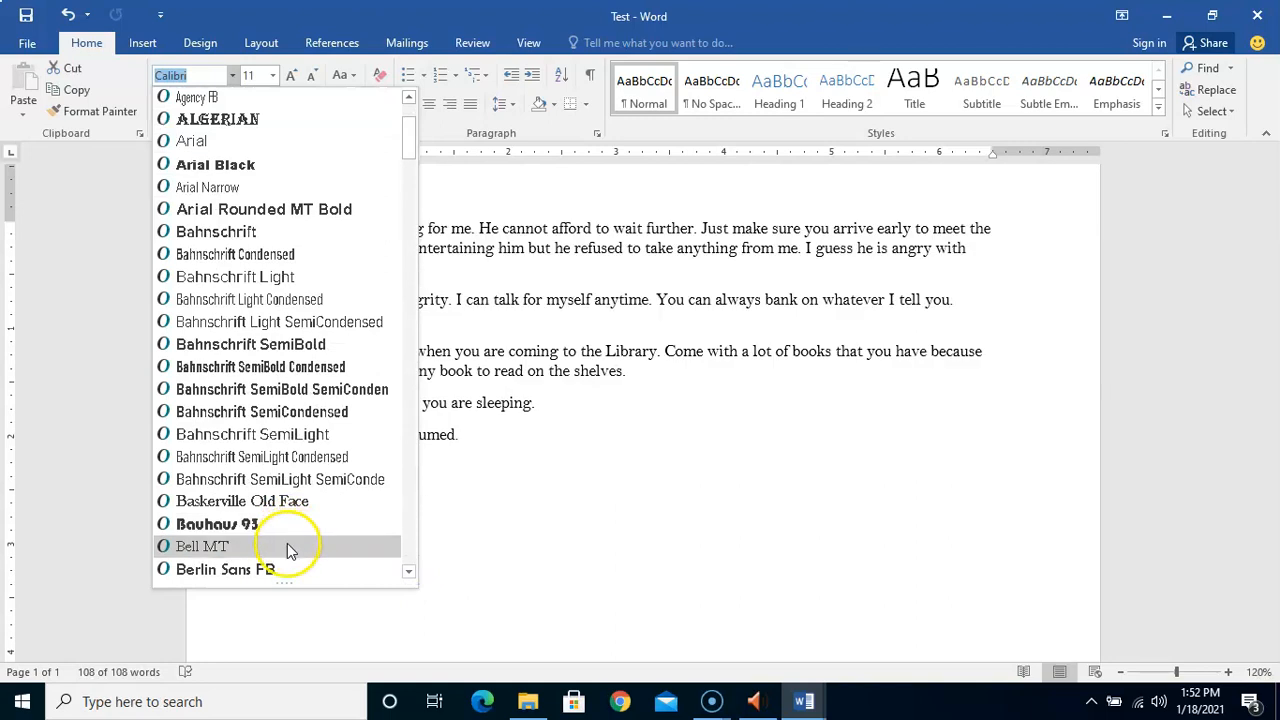
{"action": "left_click", "coordinate": [408, 572]}
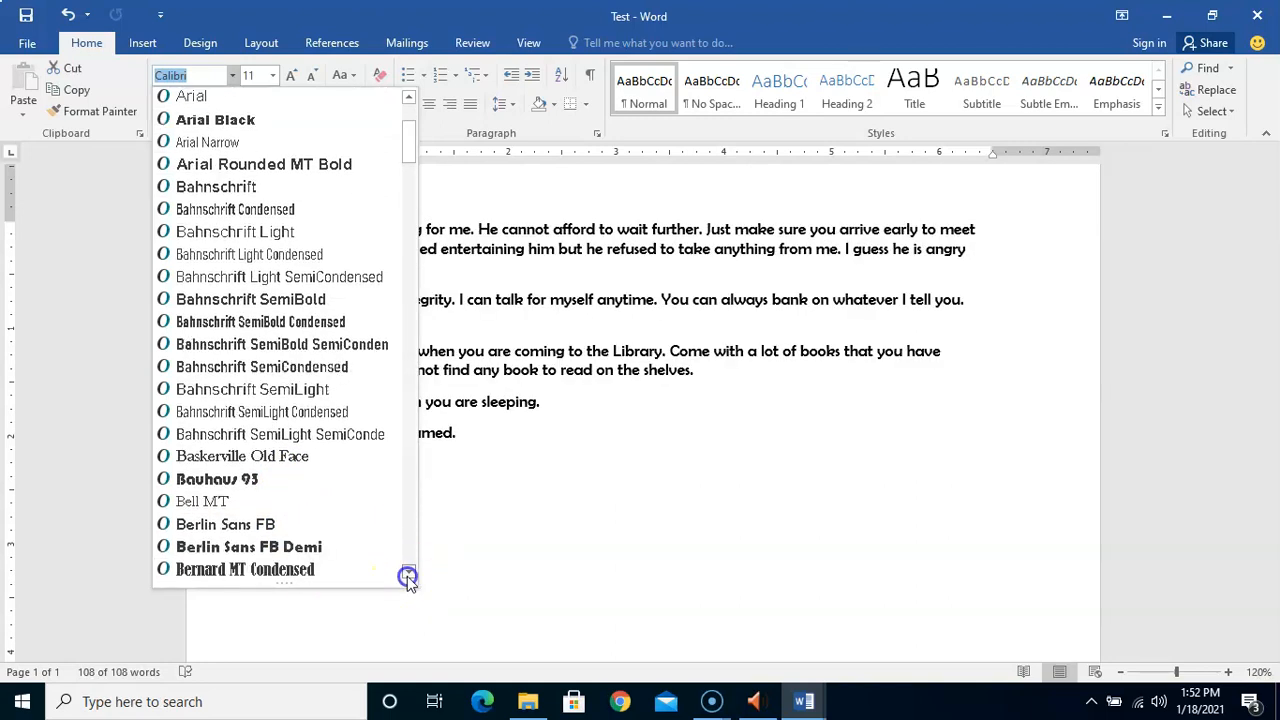
{"action": "left_click", "coordinate": [340, 533]}
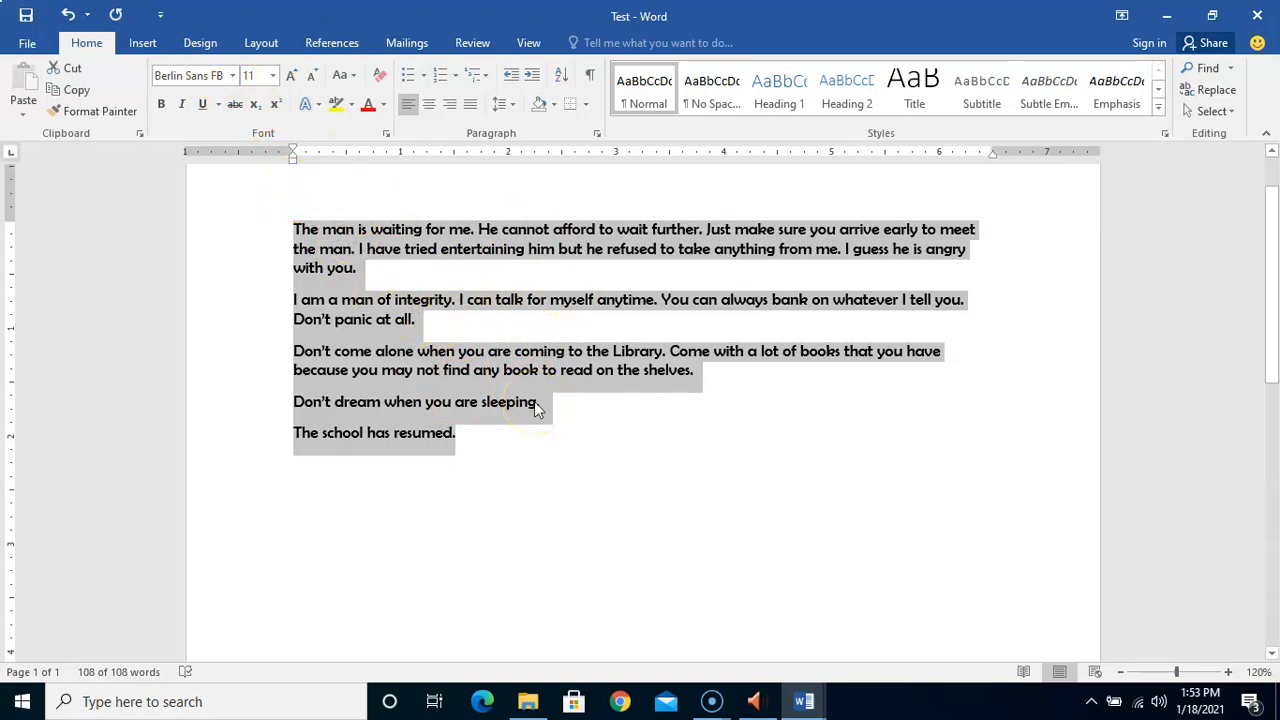
- Set the font size of all the selected document text to 16
{"action": "left_click", "coordinate": [273, 77]}
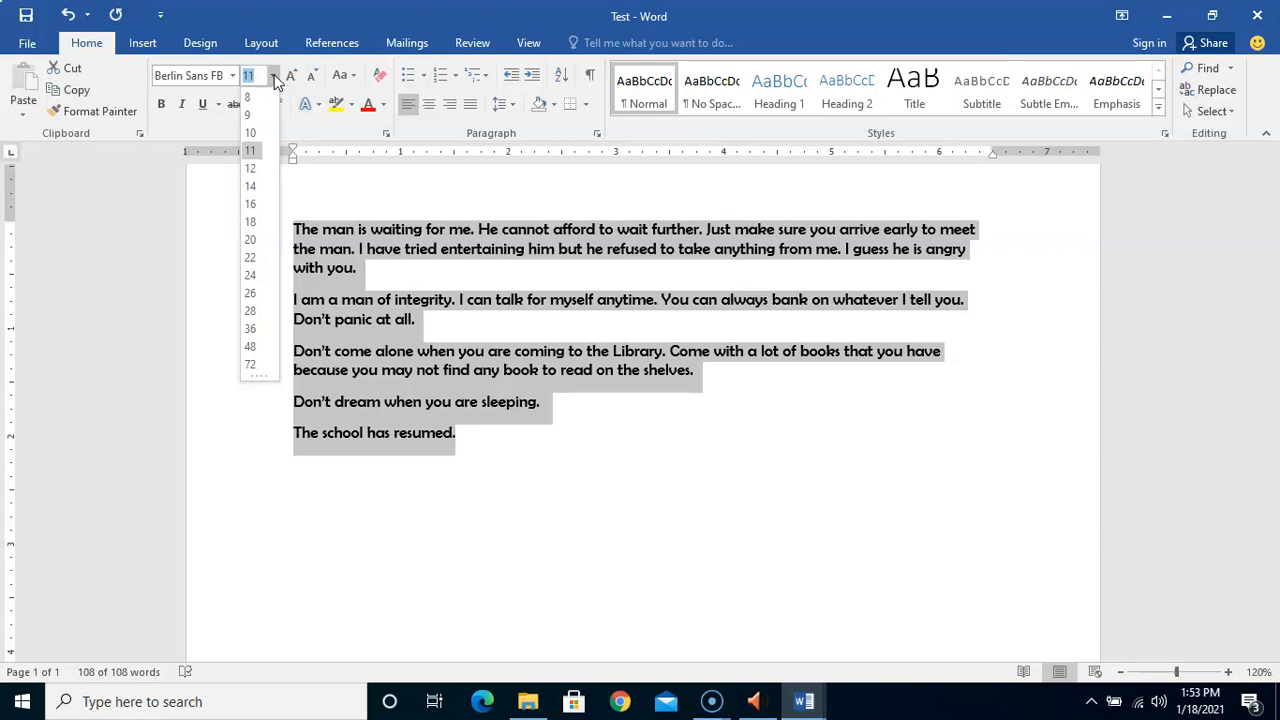
{"action": "left_click", "coordinate": [273, 77]}
{"action": "left_click", "coordinate": [273, 77]}
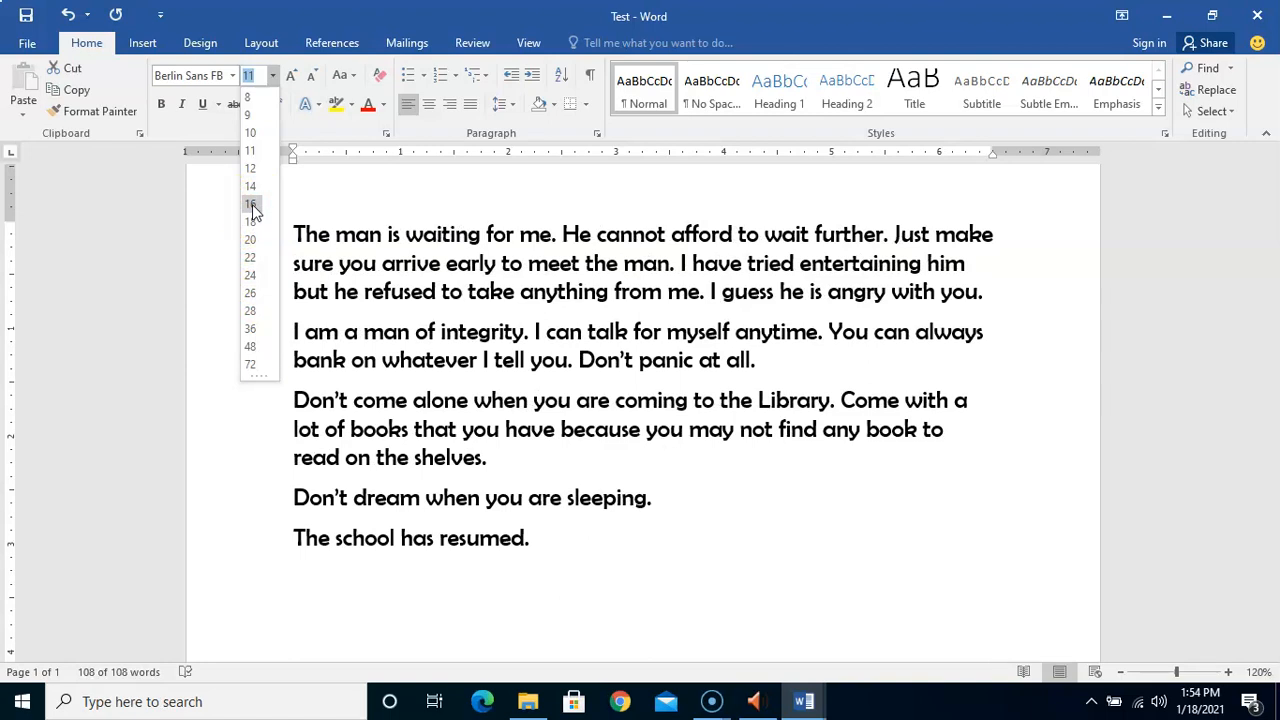
{"action": "left_click", "coordinate": [252, 204]}
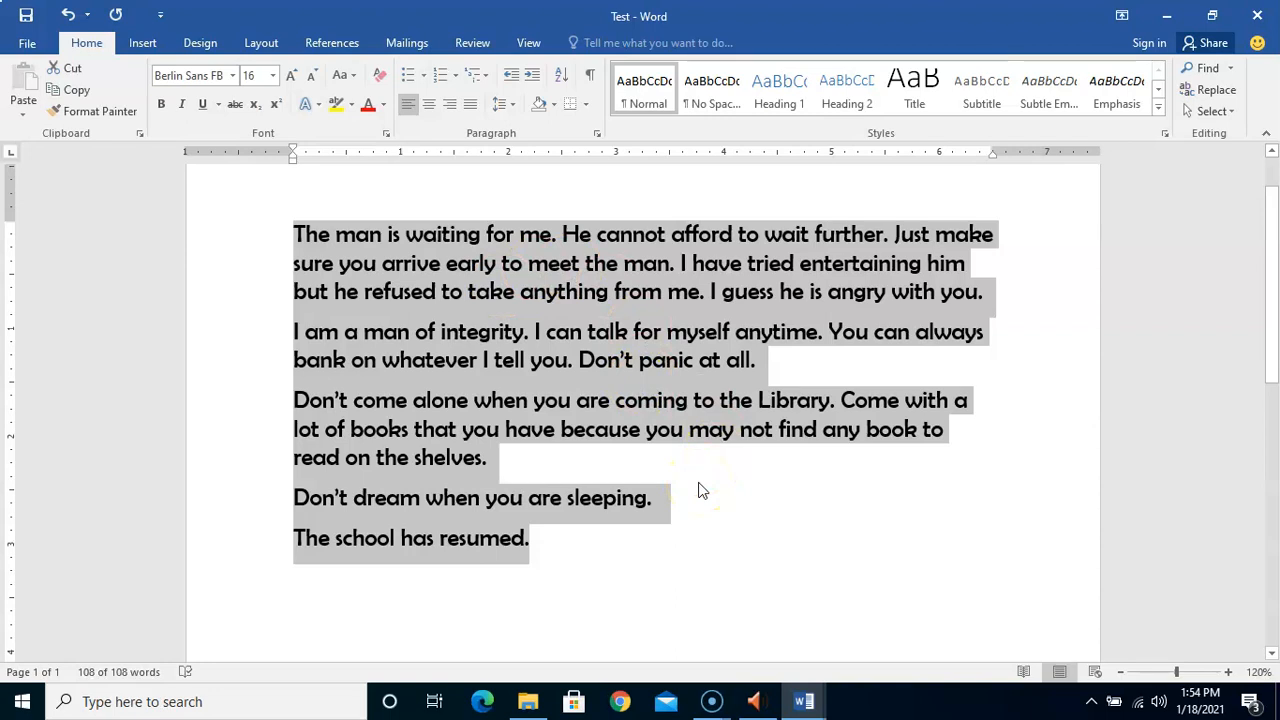
- Step the whole text's font size up to 20, down to 12, up to 18, down to 12 and back to 16, and deselect it
{"action": "left_click", "coordinate": [291, 78]}
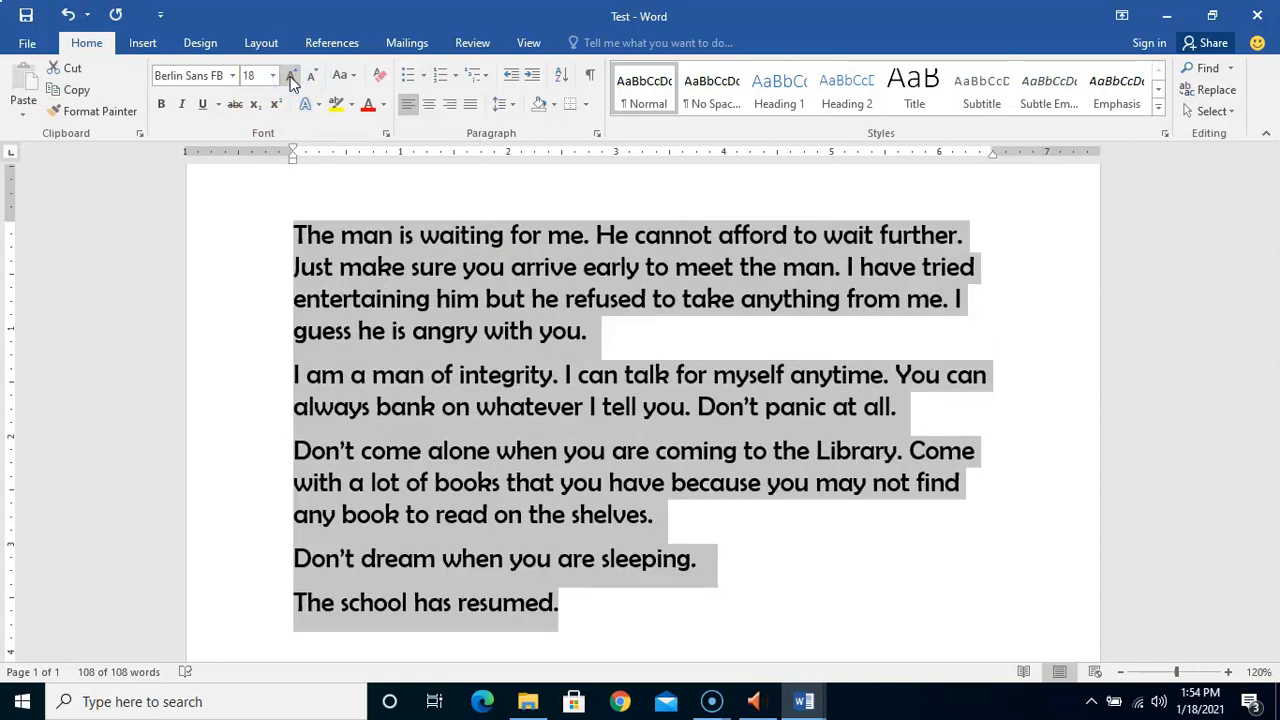
{"action": "left_click", "coordinate": [291, 78]}
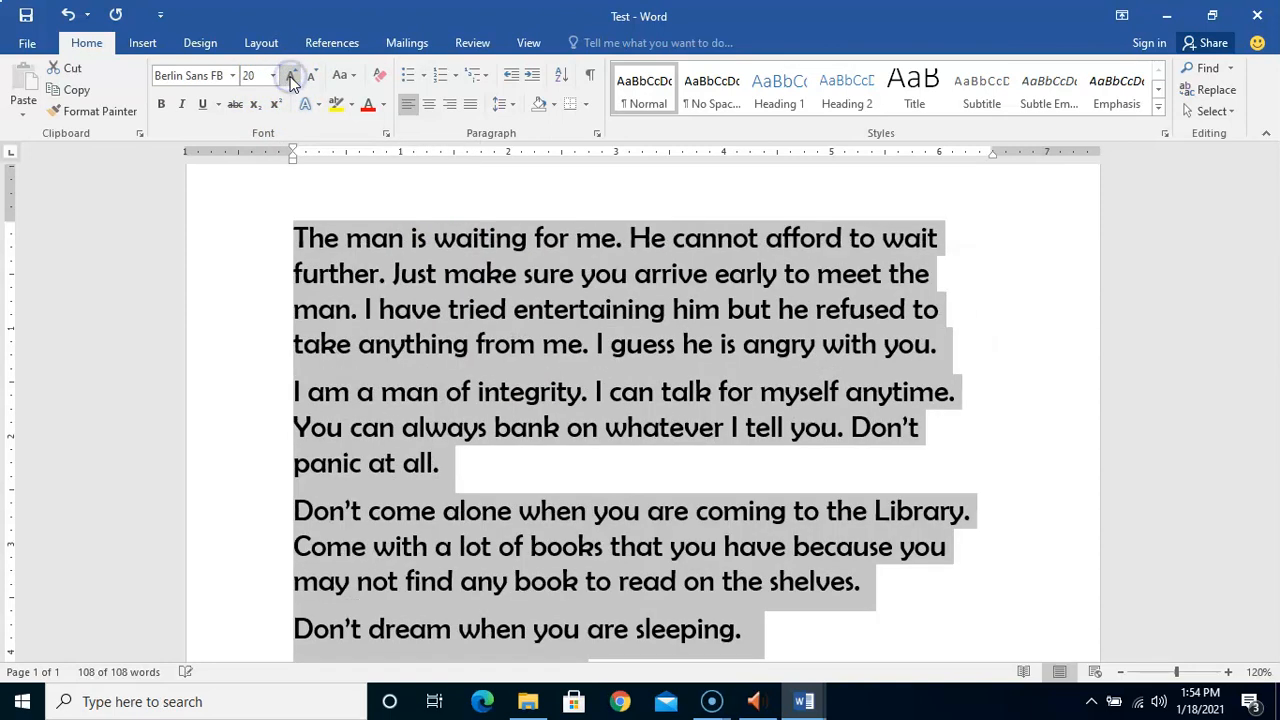
{"action": "left_click", "coordinate": [312, 78]}
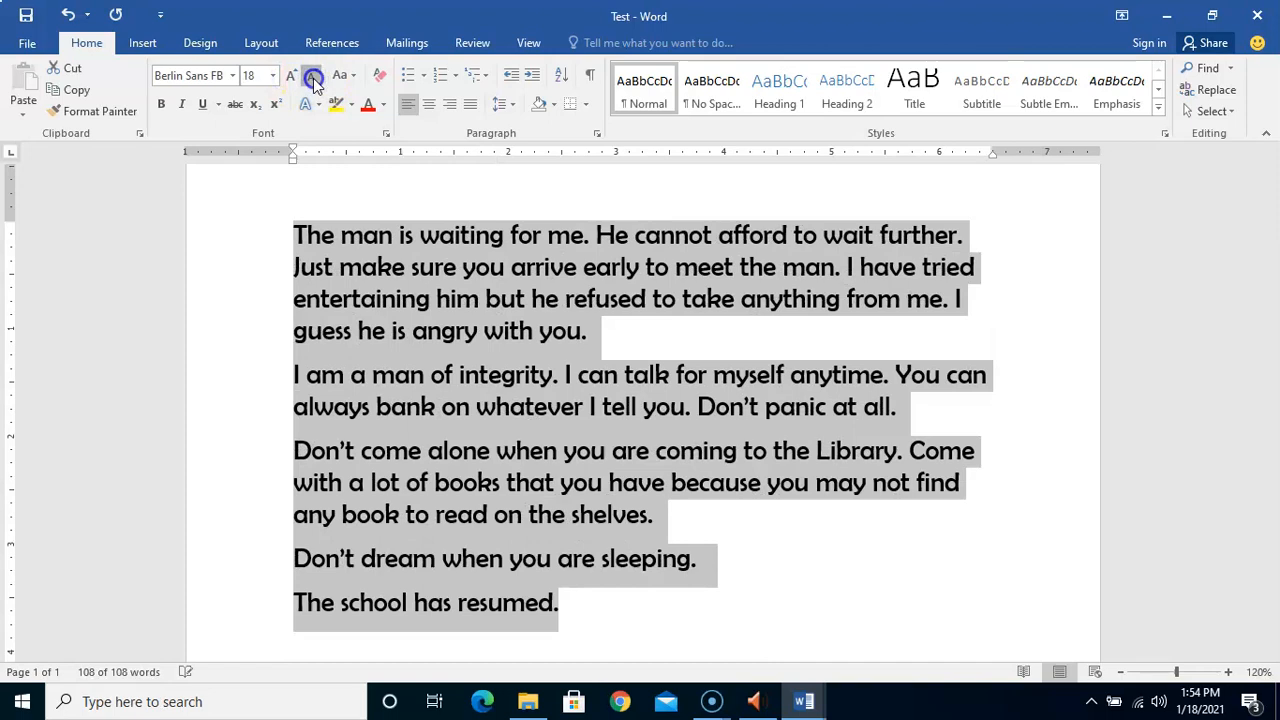
{"action": "left_click", "coordinate": [312, 78]}
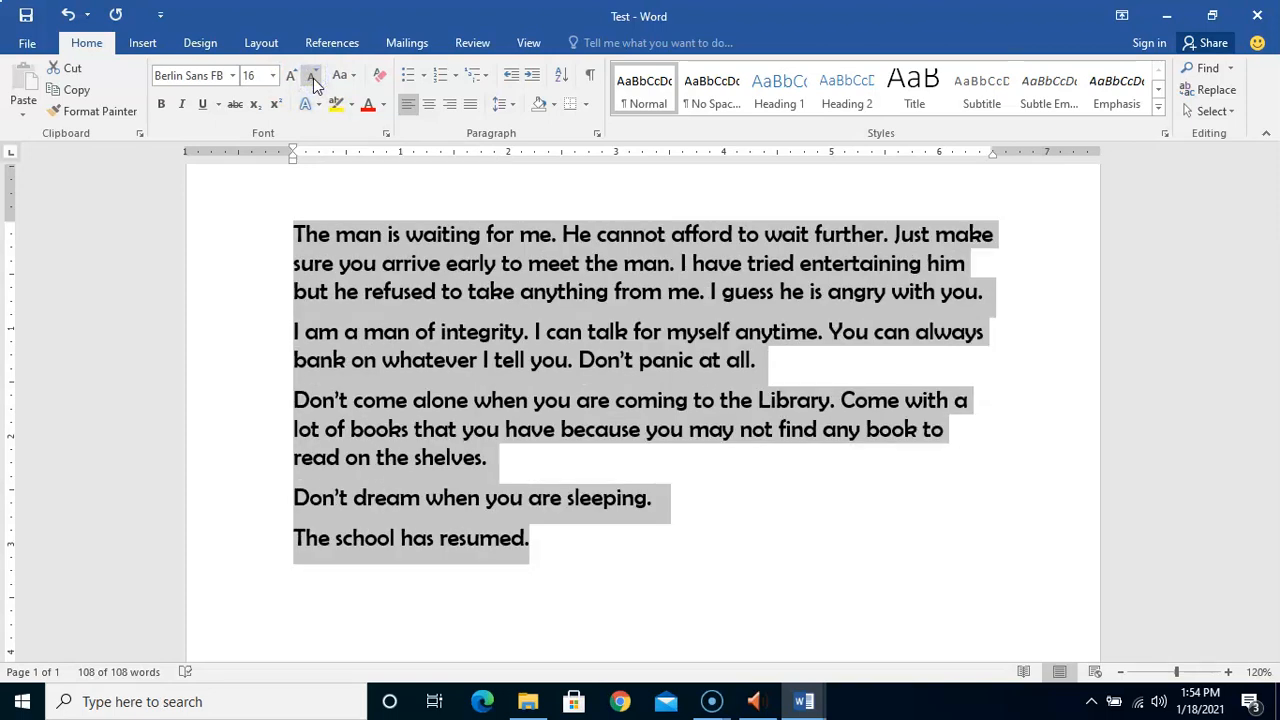
{"action": "left_click", "coordinate": [312, 78]}
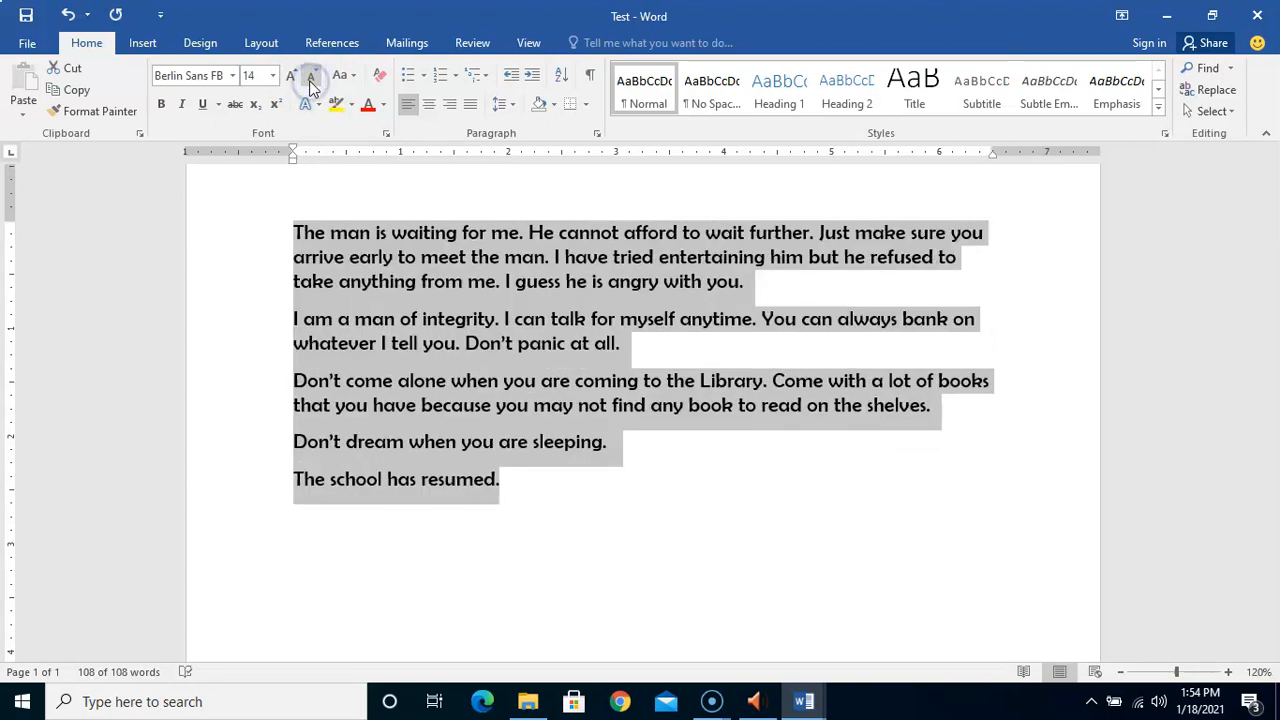
{"action": "left_click", "coordinate": [312, 78]}
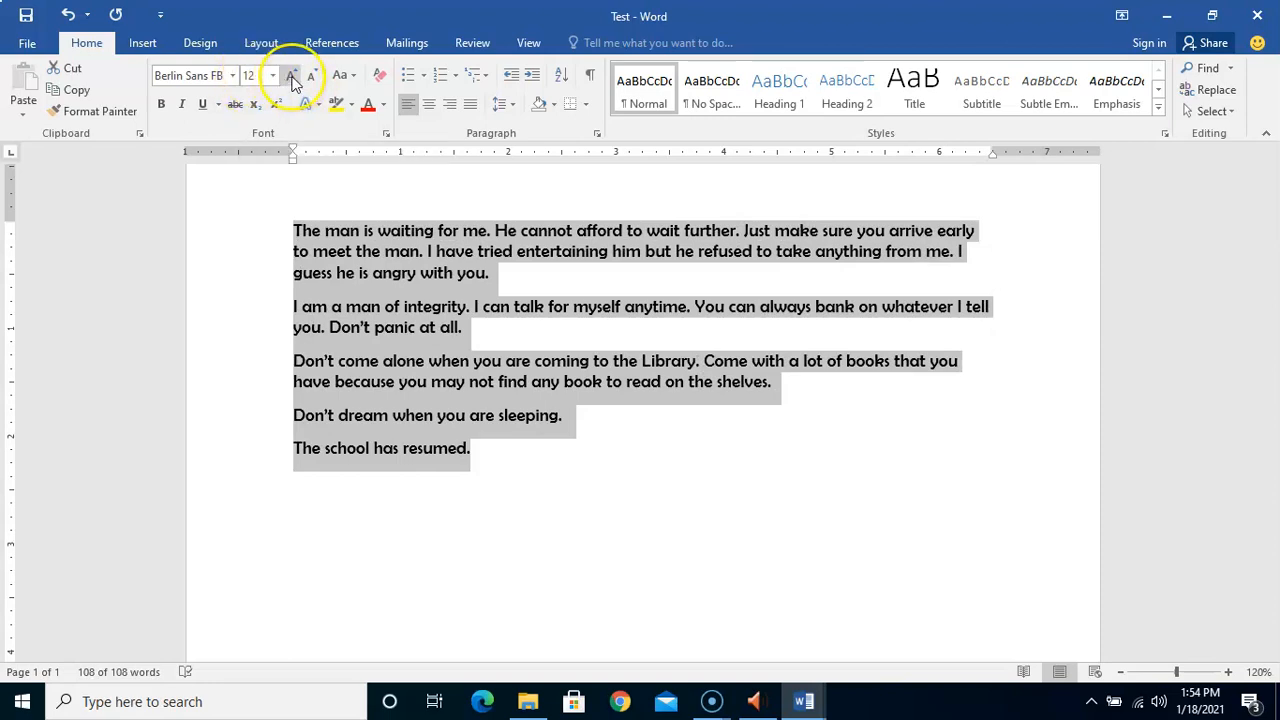
{"action": "left_click", "coordinate": [291, 78]}
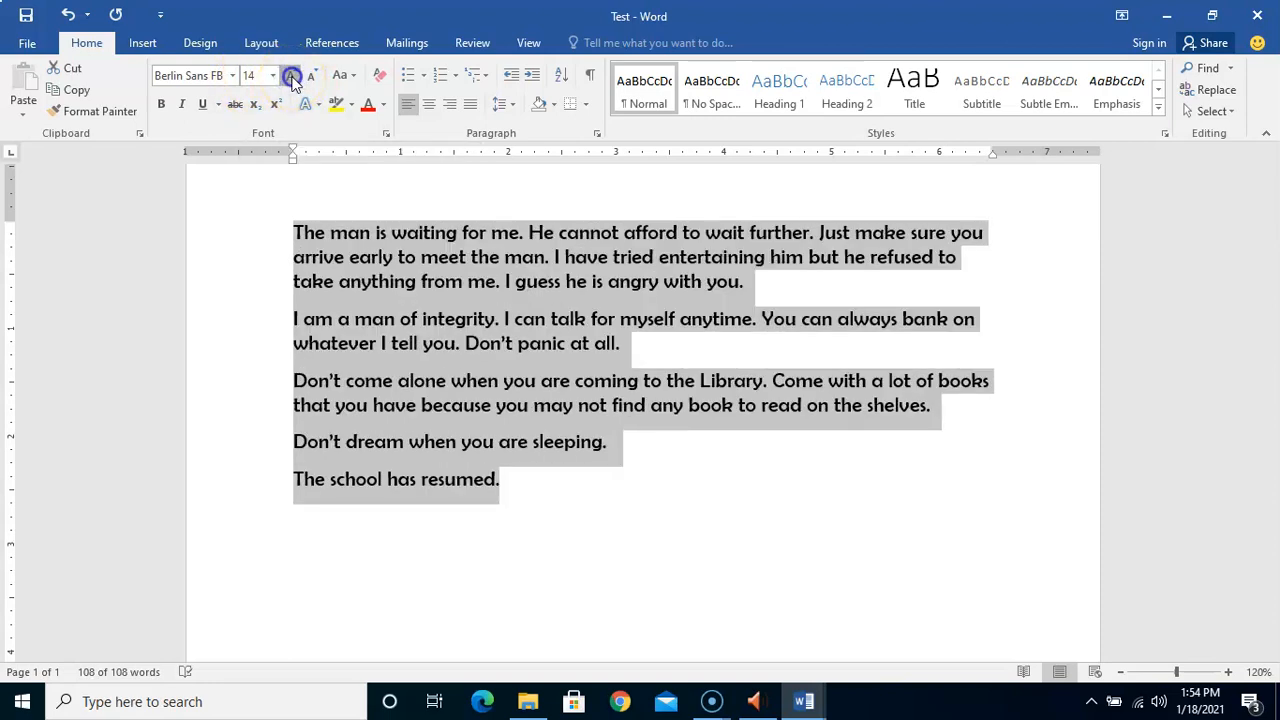
{"action": "left_click", "coordinate": [291, 78]}
{"action": "left_click", "coordinate": [291, 78]}
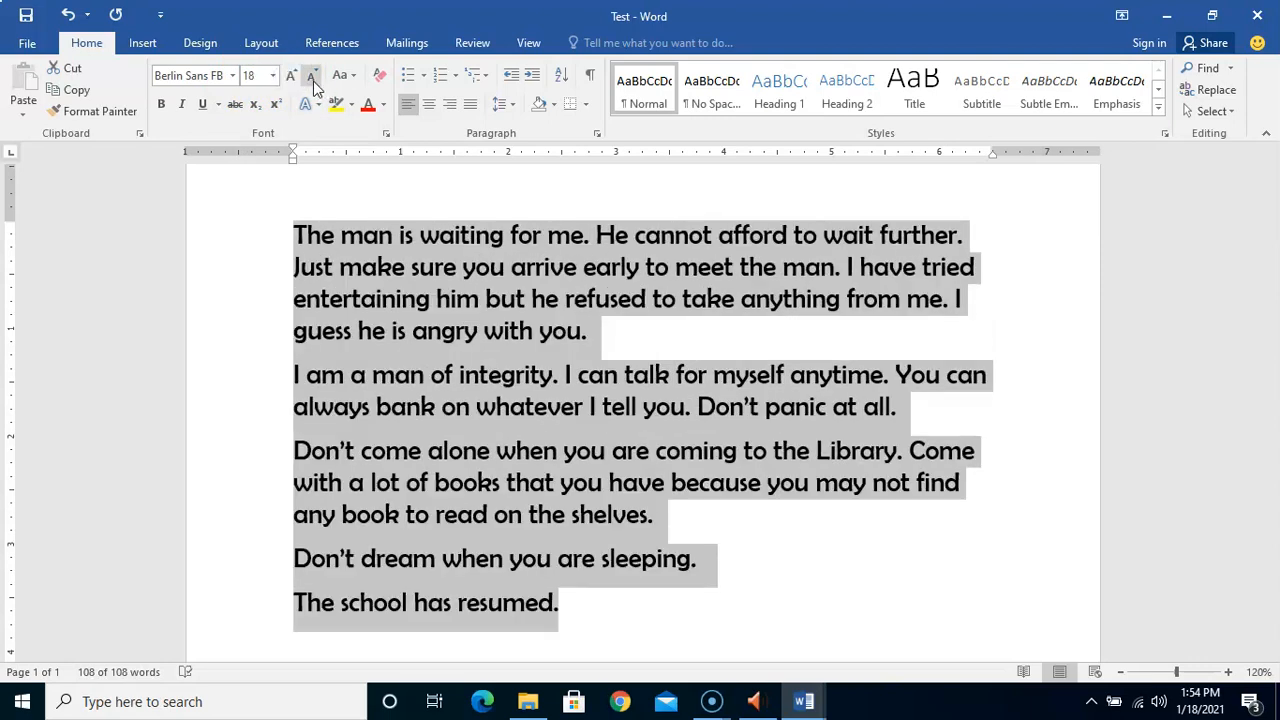
{"action": "left_click", "coordinate": [313, 81]}
{"action": "left_click", "coordinate": [313, 81]}
{"action": "left_click", "coordinate": [313, 81]}
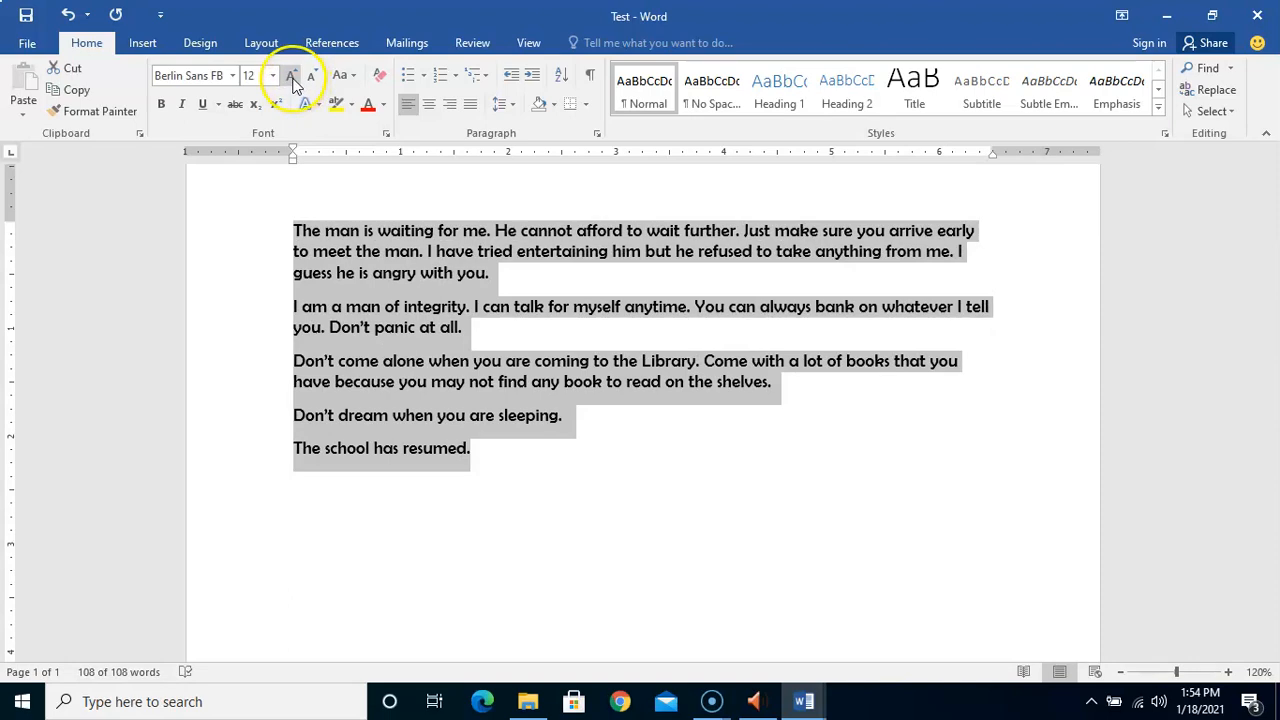
{"action": "left_click", "coordinate": [291, 78]}
{"action": "left_click", "coordinate": [291, 78]}
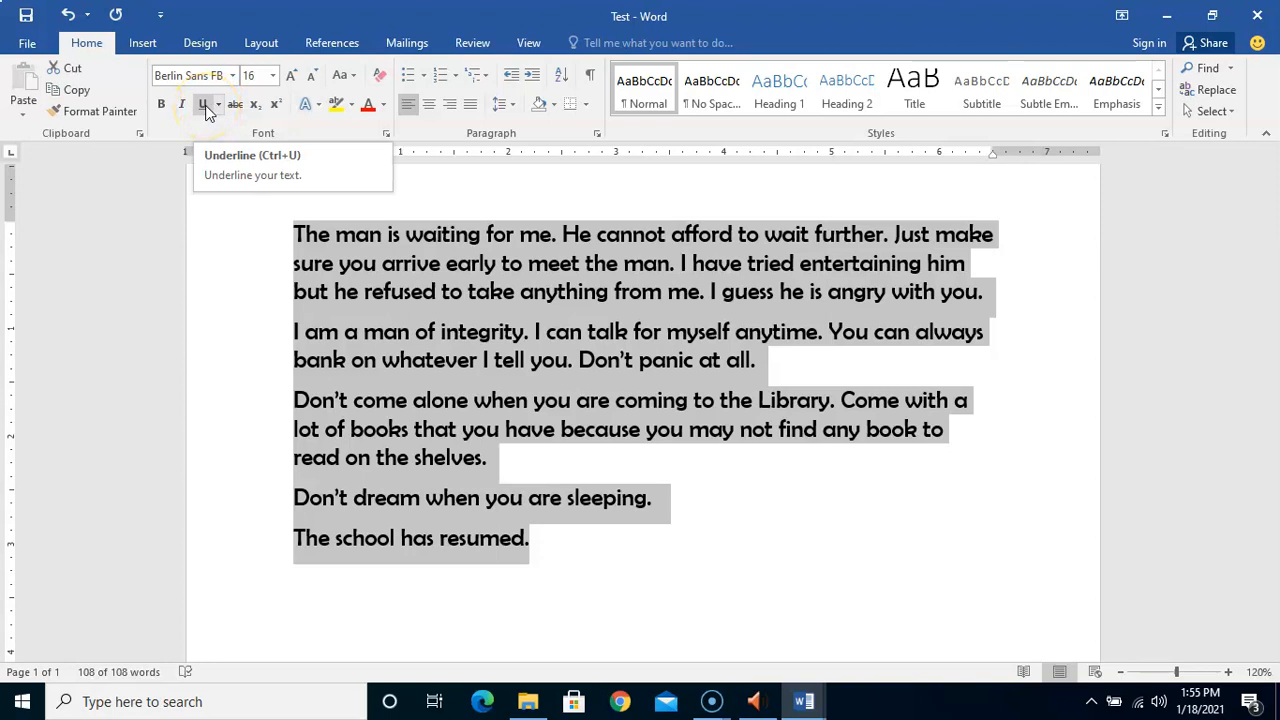
{"action": "left_click", "coordinate": [745, 537]}
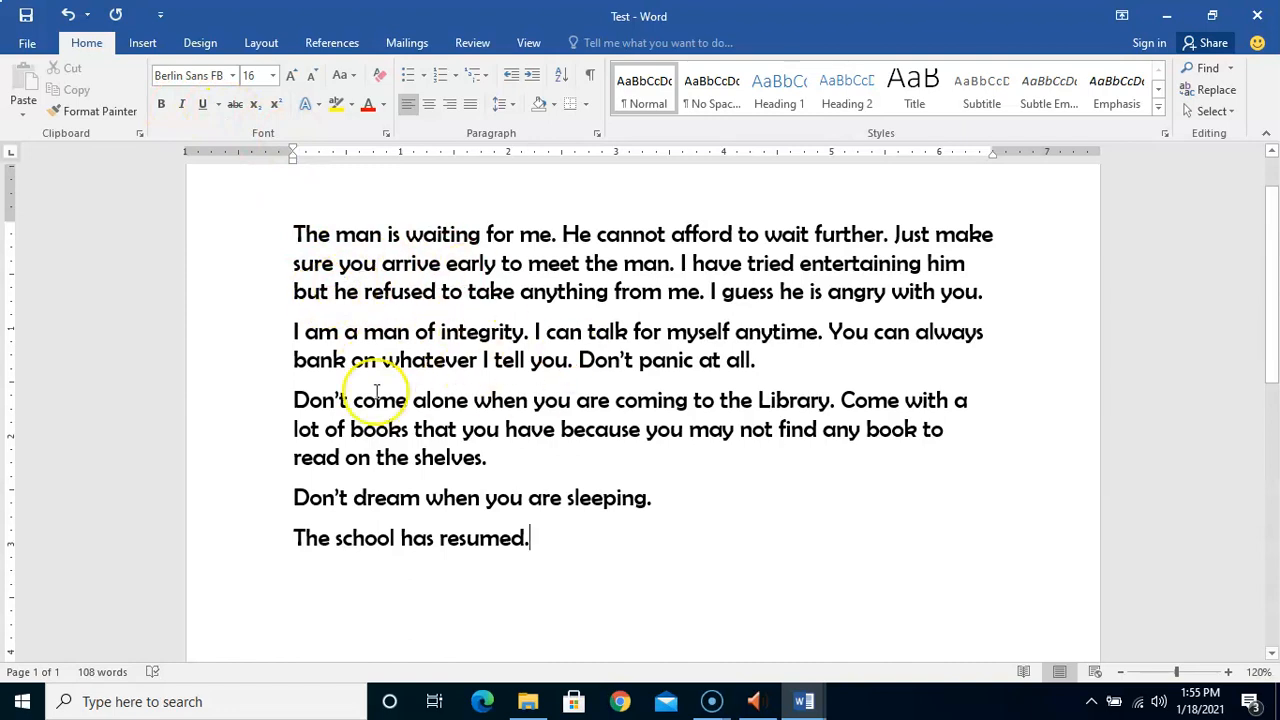
- Make the opening sentence "The man is waiting for me." bold
{"action": "left_click_drag", "start_coordinate": [293, 234], "coordinate": [557, 240]}
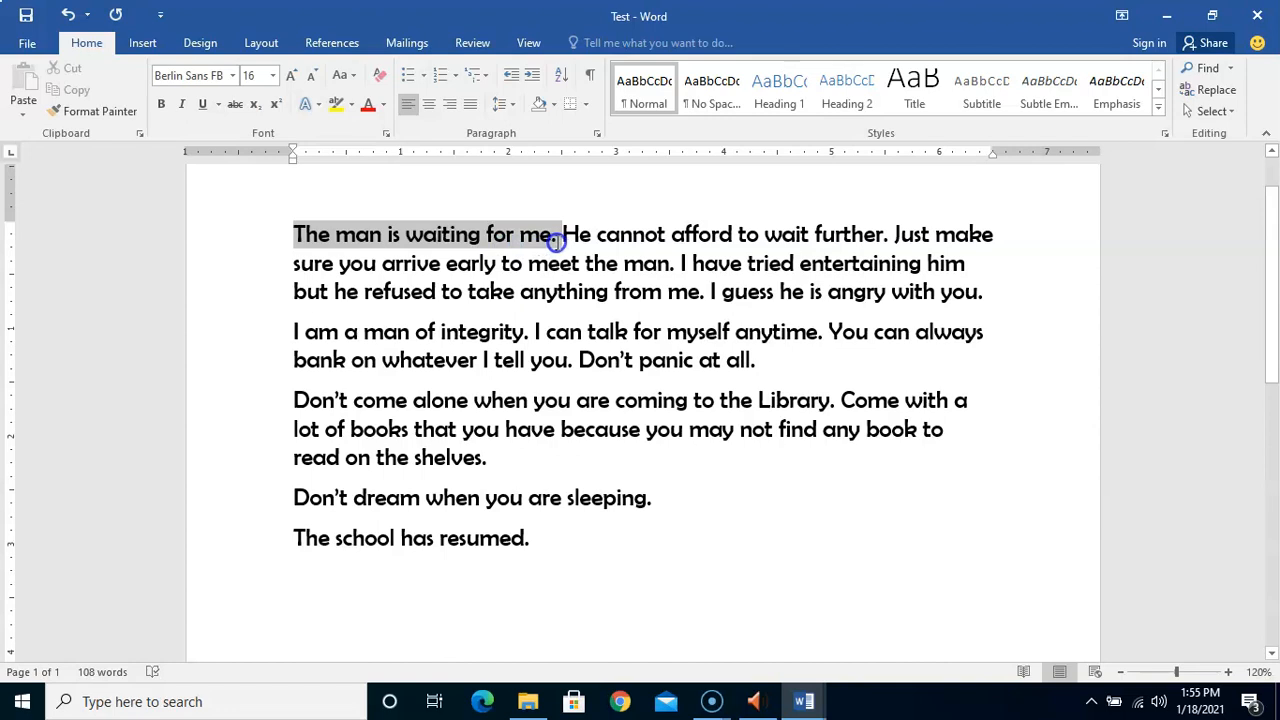
{"action": "left_click", "coordinate": [70, 113]}
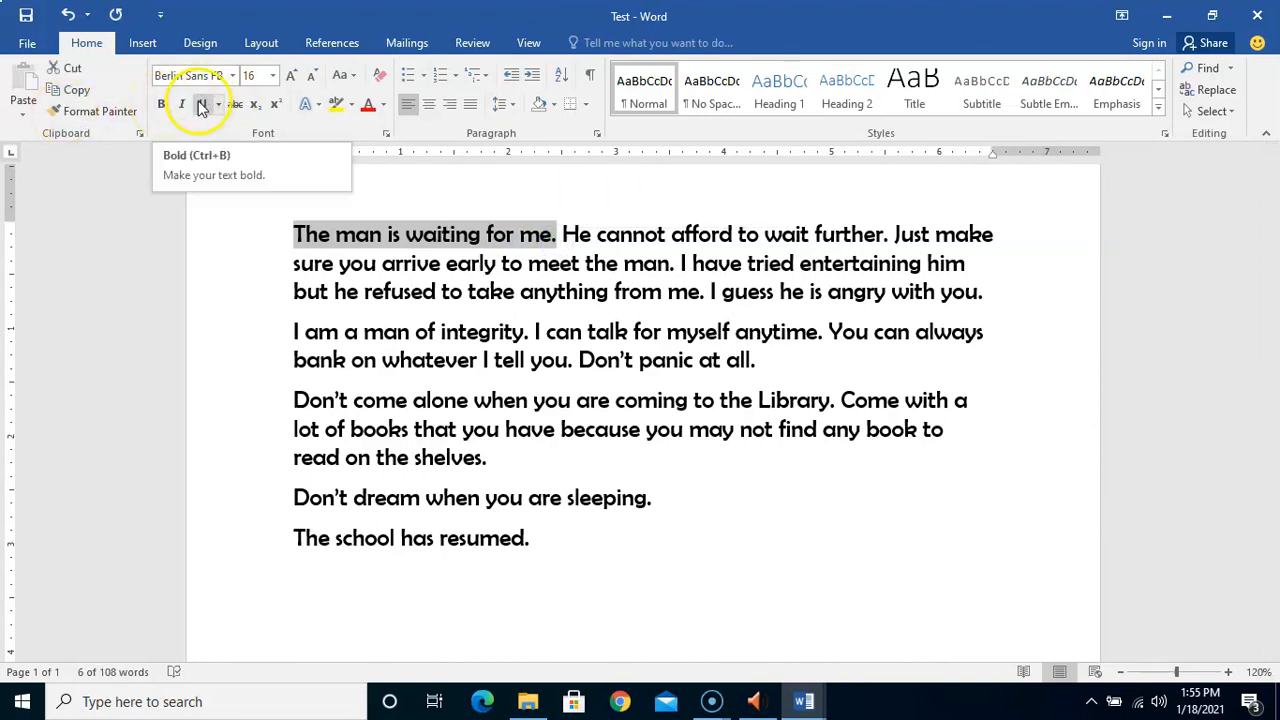
{"action": "left_click", "coordinate": [161, 105]}
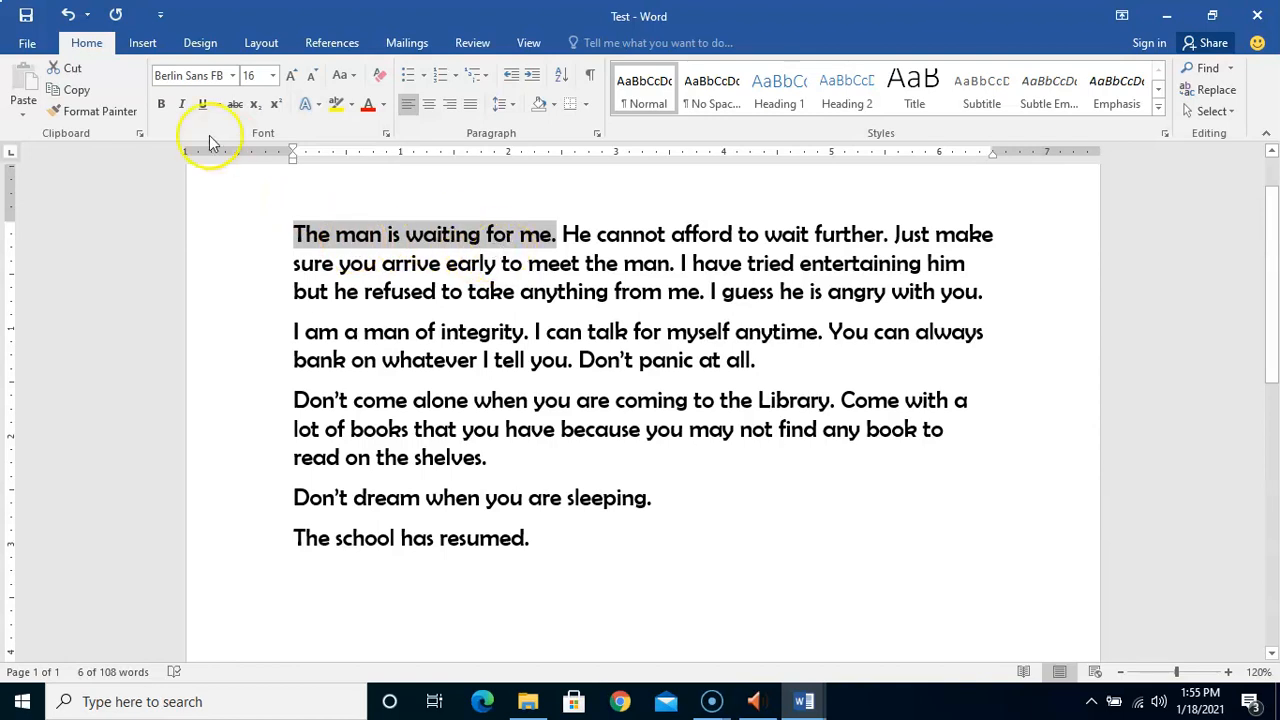
{"action": "left_click", "coordinate": [163, 104]}
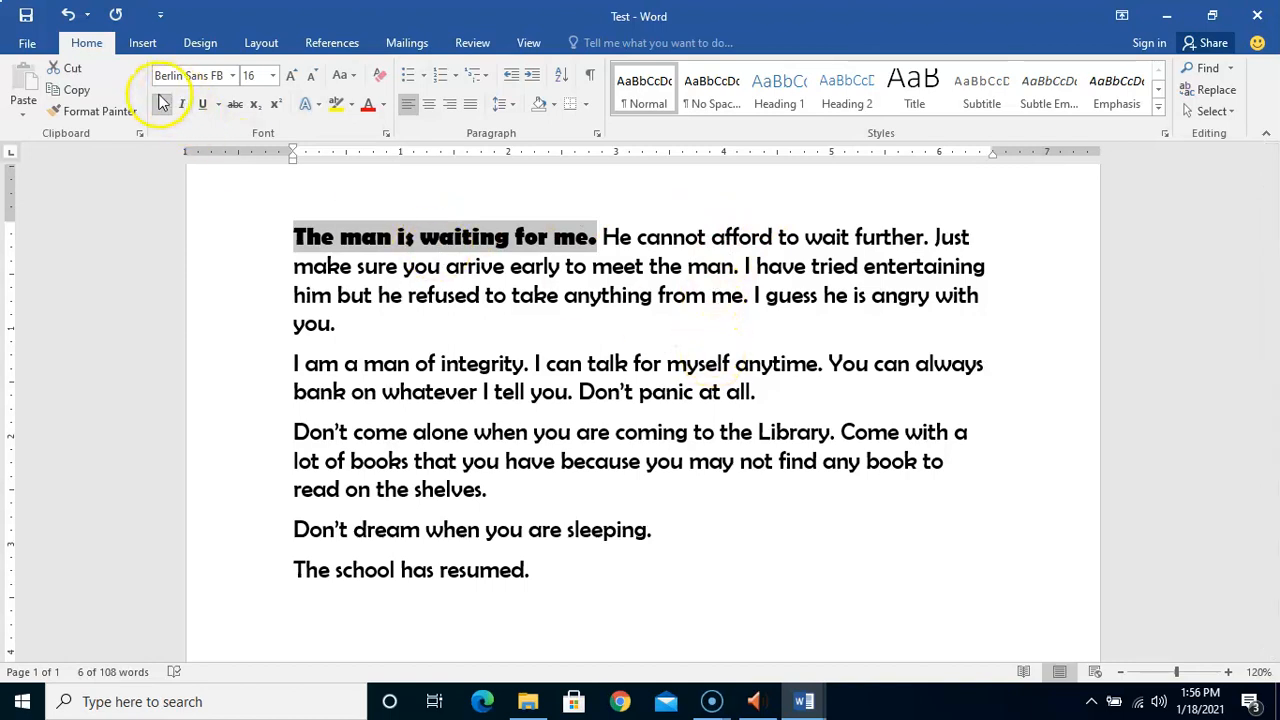
{"action": "left_click", "coordinate": [468, 282]}
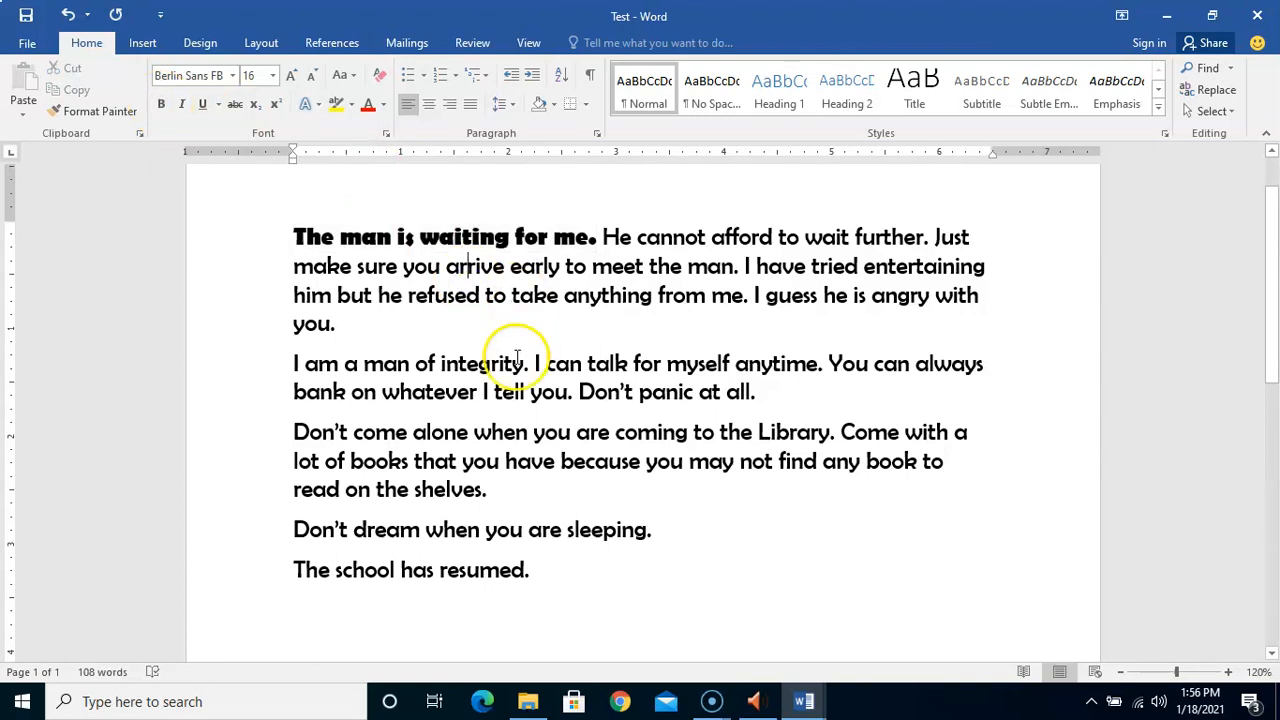
- Italicize the sentence "I can talk for myself anytime." in the second paragraph
{"action": "left_click_drag", "start_coordinate": [535, 363], "coordinate": [824, 366]}
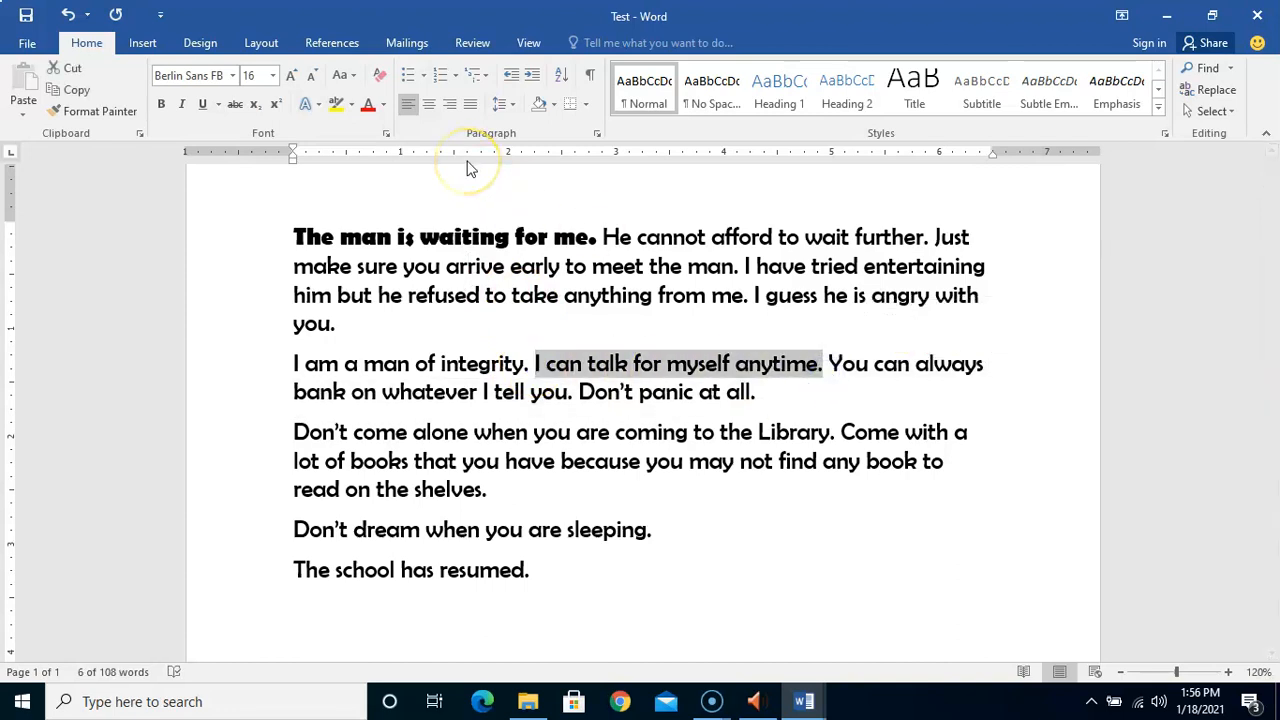
{"action": "left_click", "coordinate": [182, 105]}
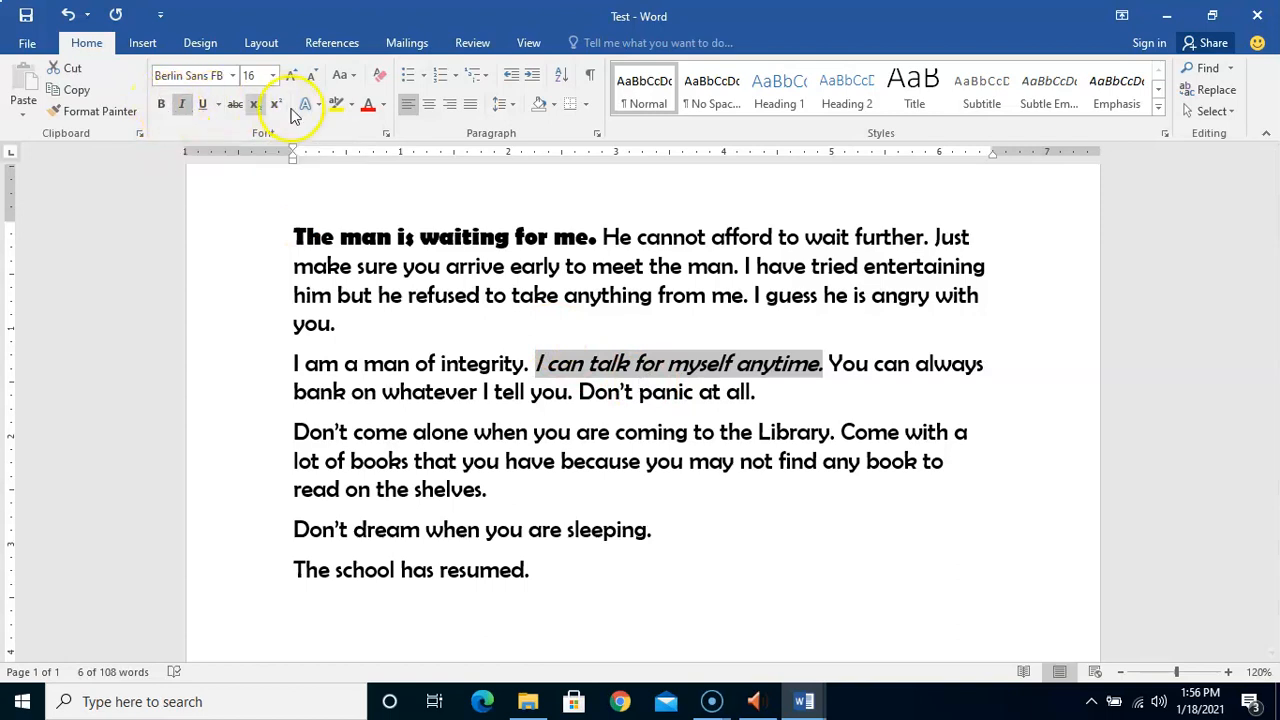
- Try bold and italic separately and combined on "I can talk for myself anytime.", finishing with italic only, and deselect it
{"action": "left_click", "coordinate": [163, 105]}
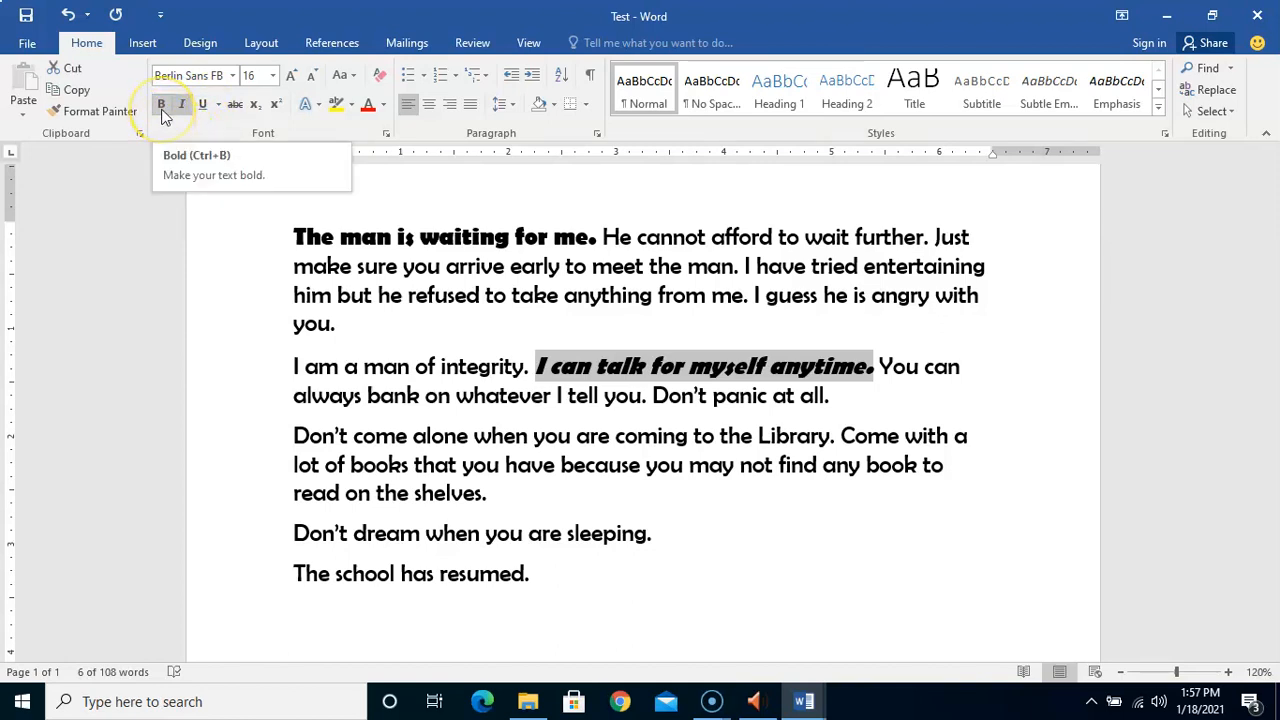
{"action": "left_click", "coordinate": [162, 108]}
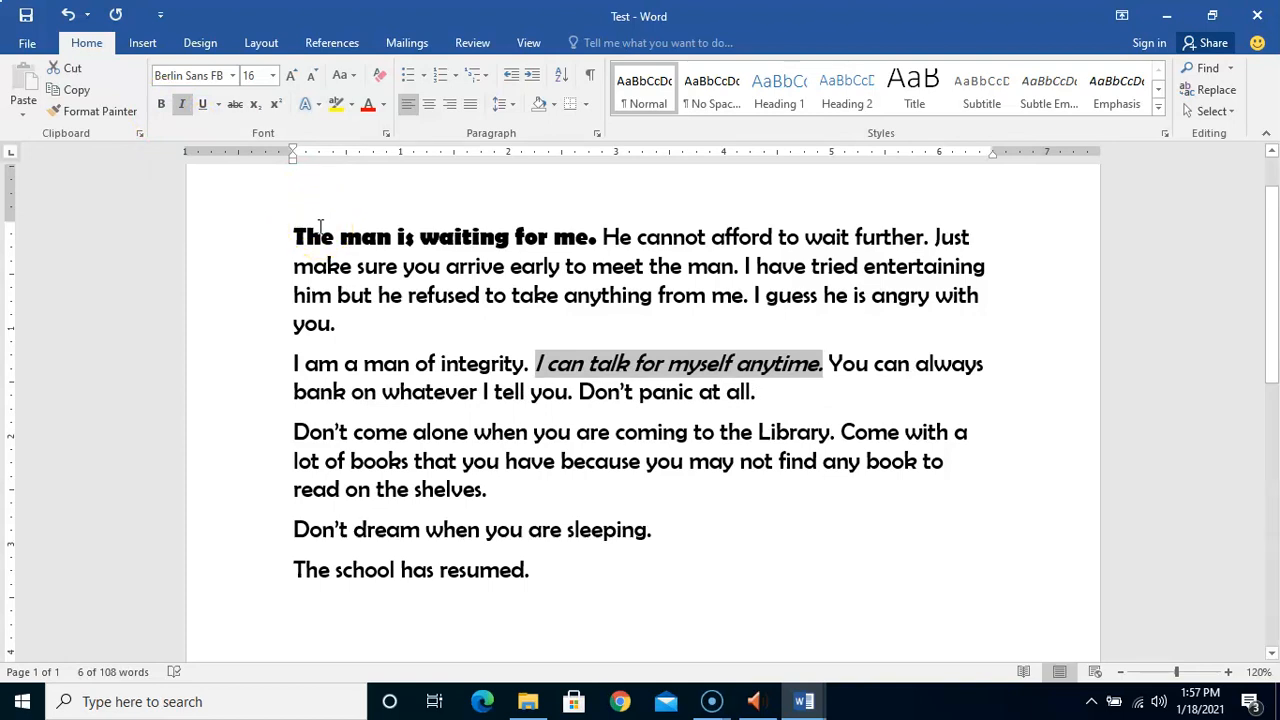
{"action": "left_click", "coordinate": [183, 108]}
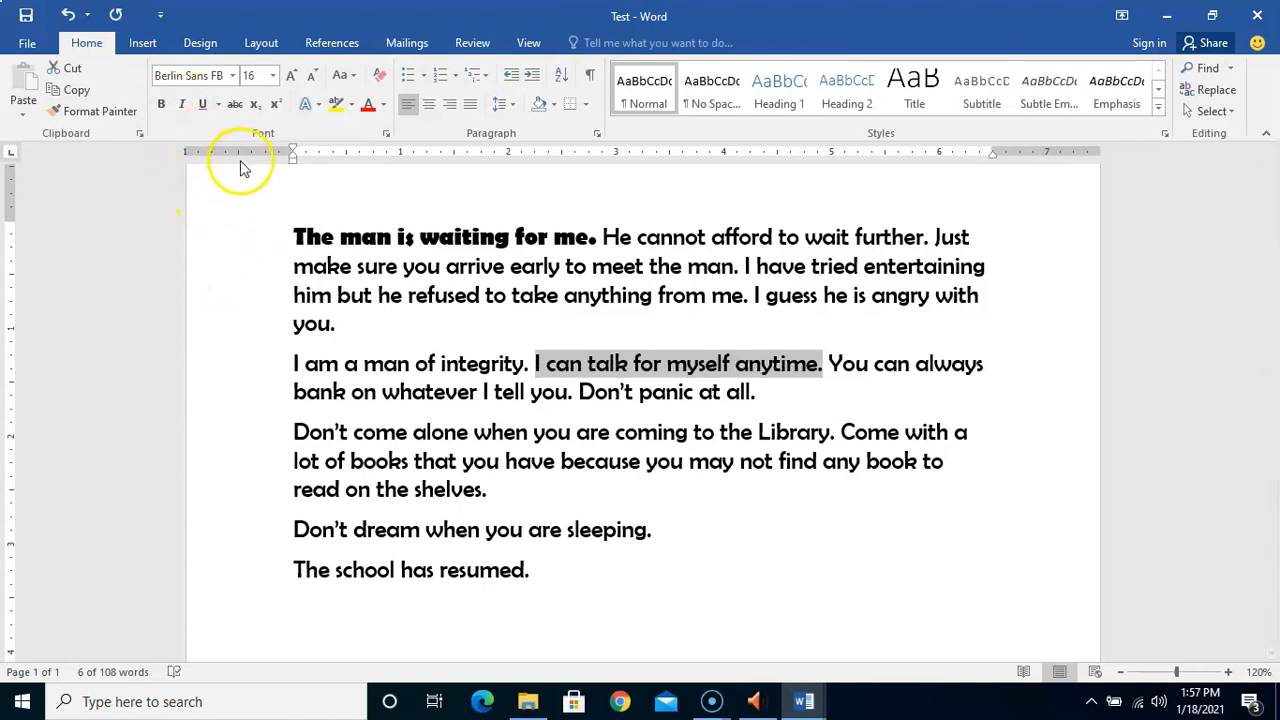
{"action": "left_click", "coordinate": [161, 107]}
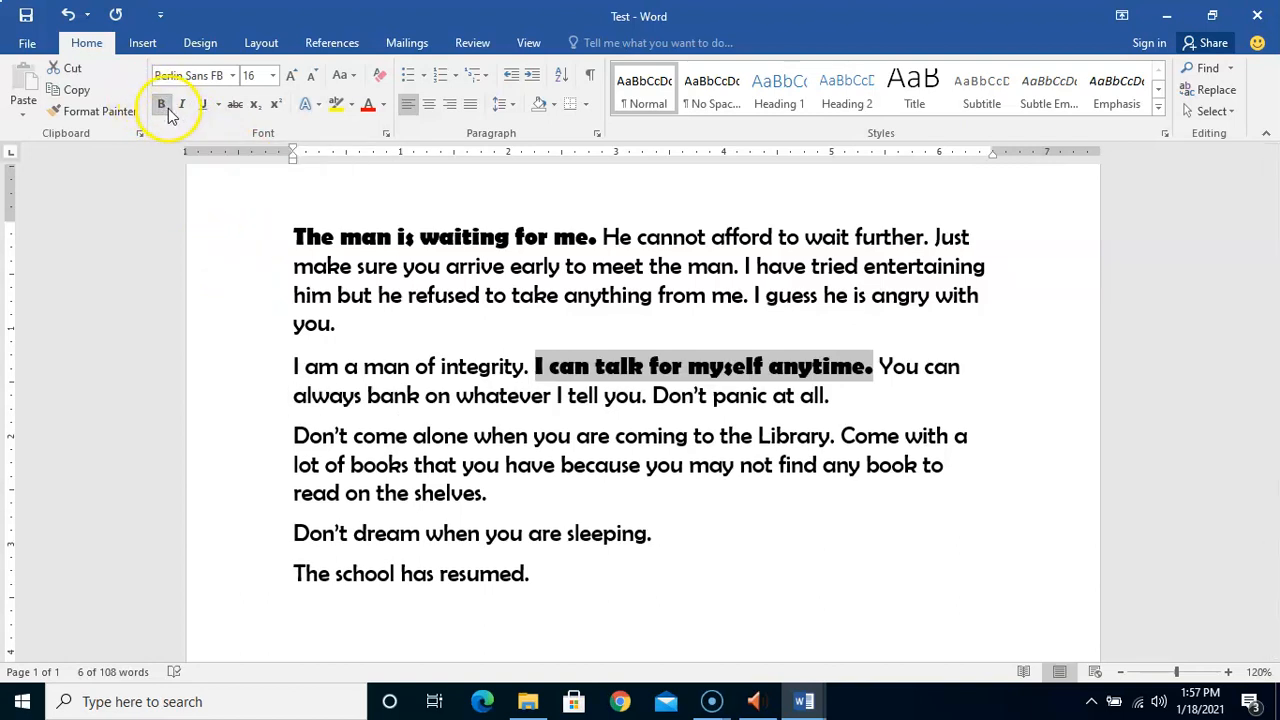
{"action": "left_click", "coordinate": [183, 107]}
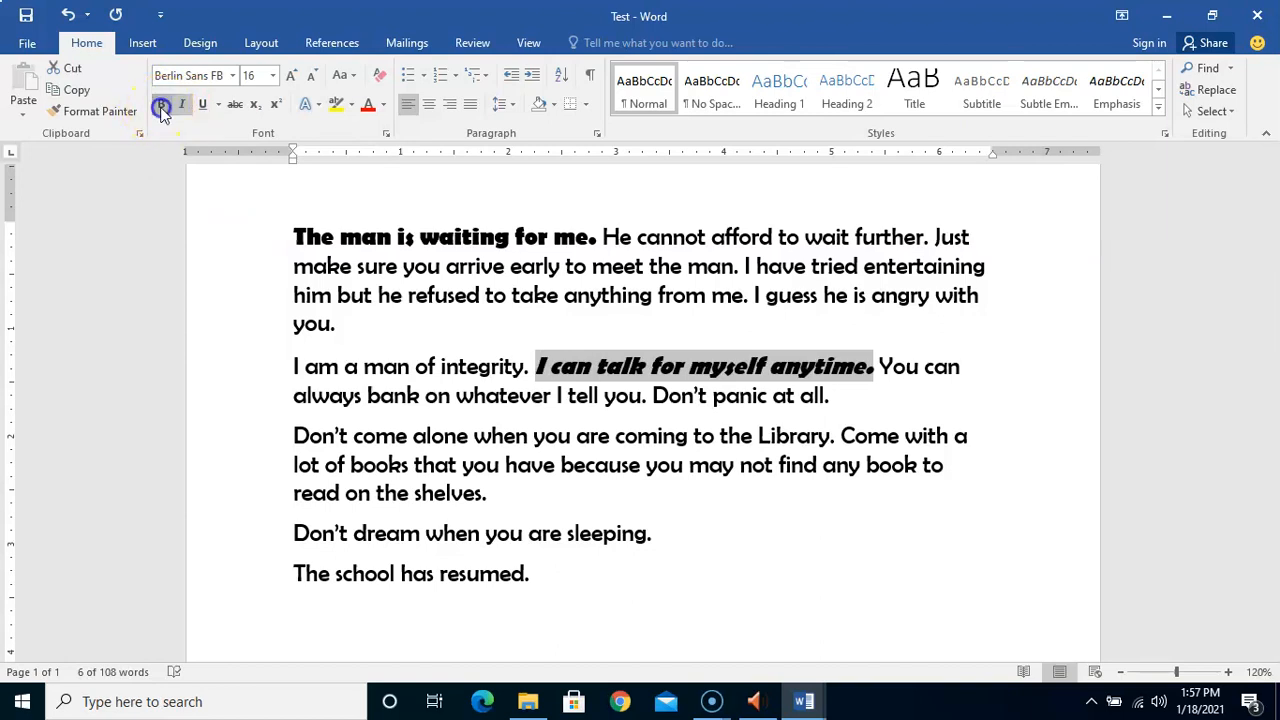
{"action": "left_click", "coordinate": [161, 105]}
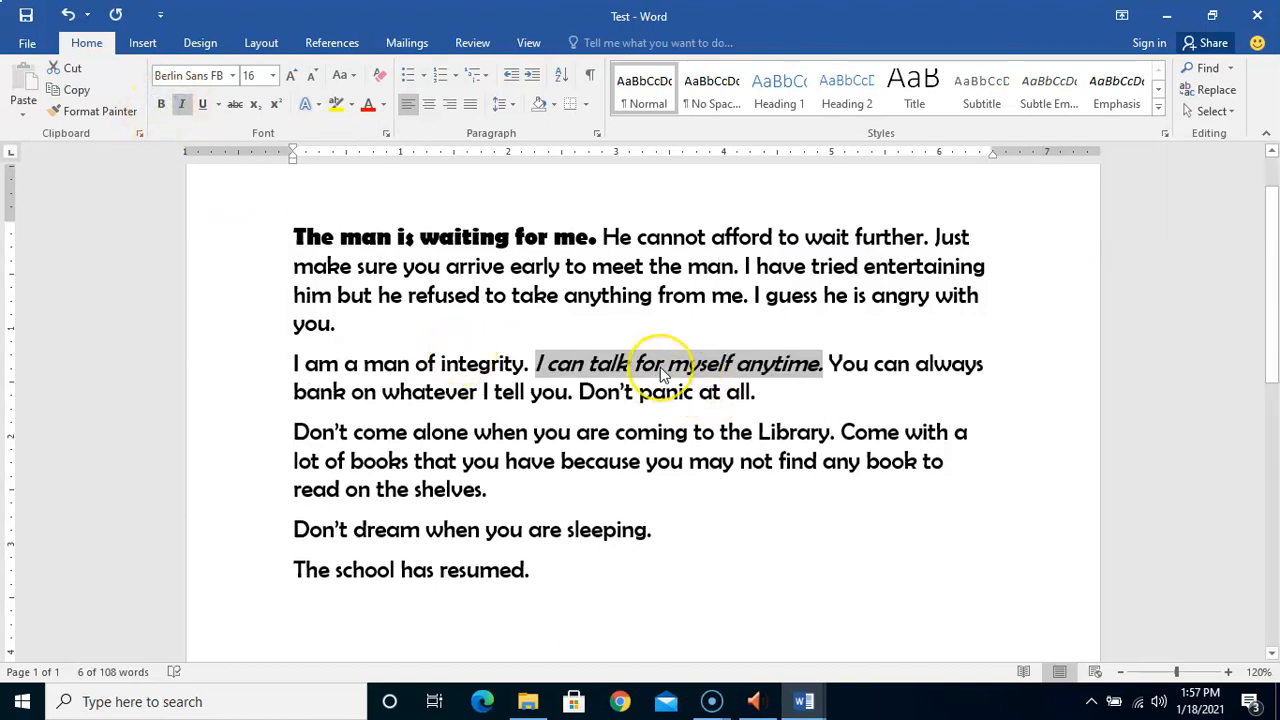
{"action": "left_click", "coordinate": [657, 428]}
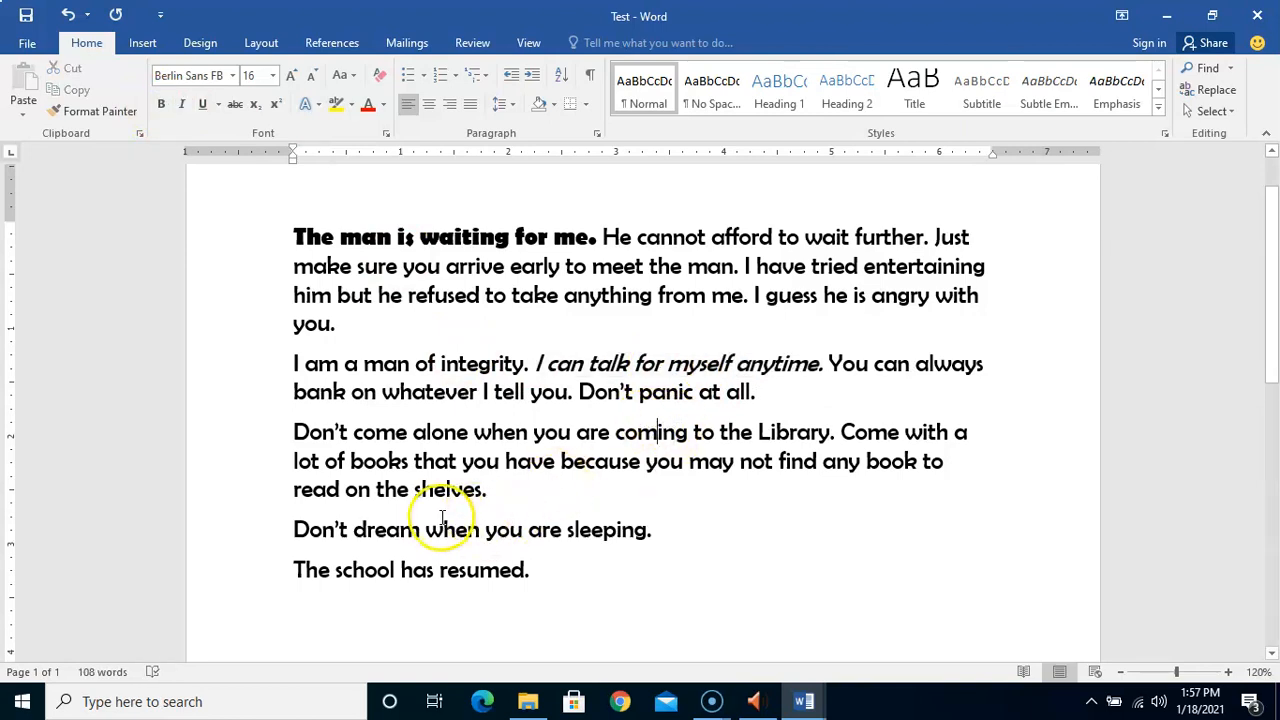
- Underline the sentence "Don't dream when you are sleeping." with a single line
{"action": "left_click_drag", "start_coordinate": [296, 530], "coordinate": [654, 531]}
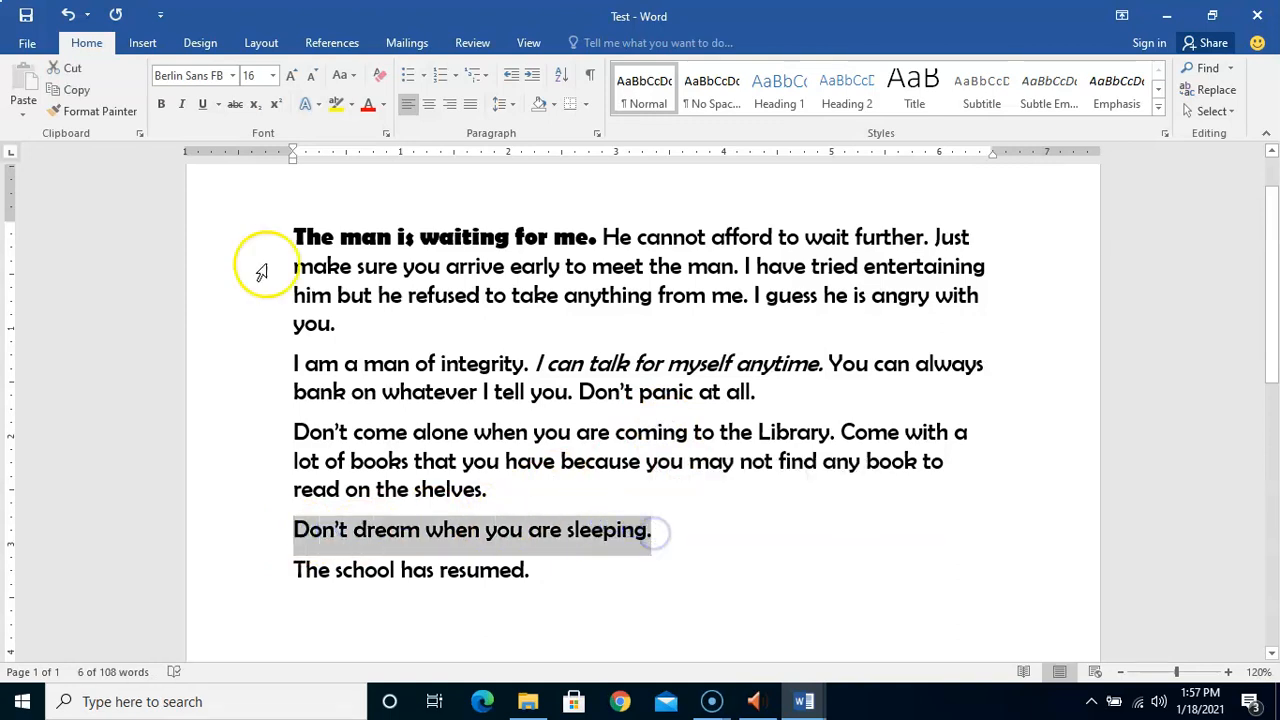
{"action": "left_click", "coordinate": [203, 106]}
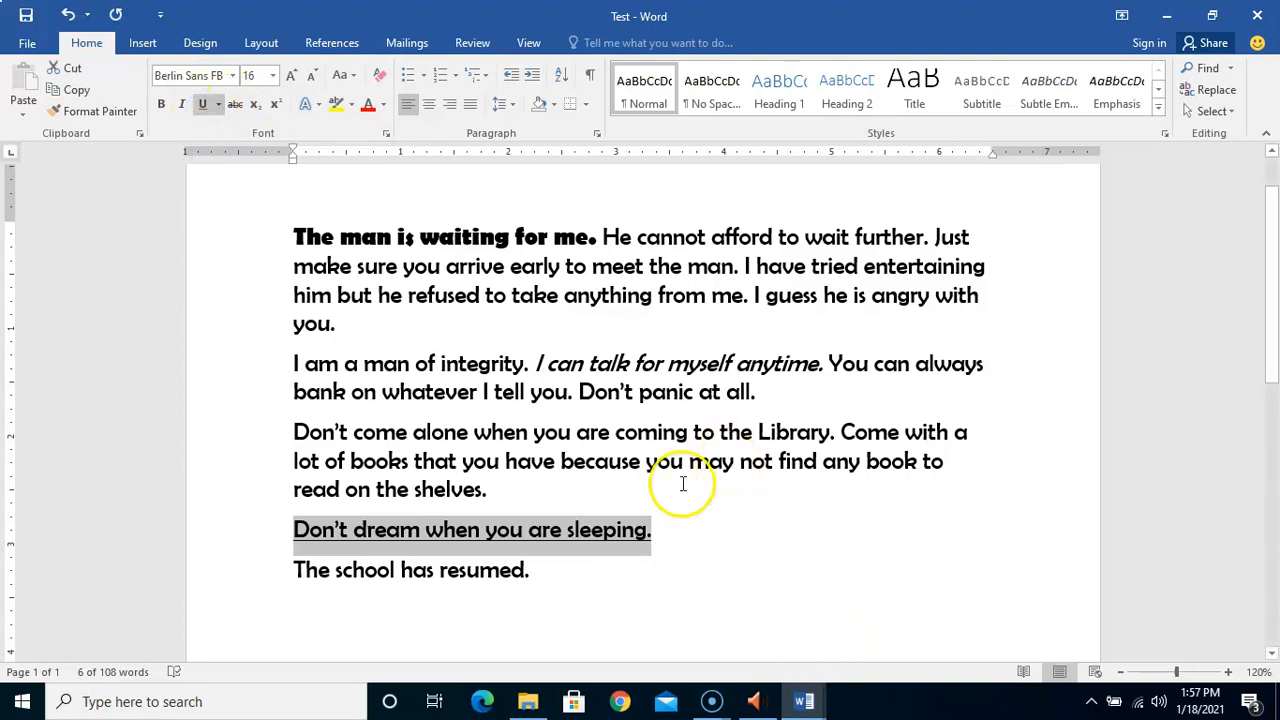
- Try adding italic and bold to the underlined sentence "Don't dream when you are sleeping." and remove both again
{"action": "left_click", "coordinate": [182, 106]}
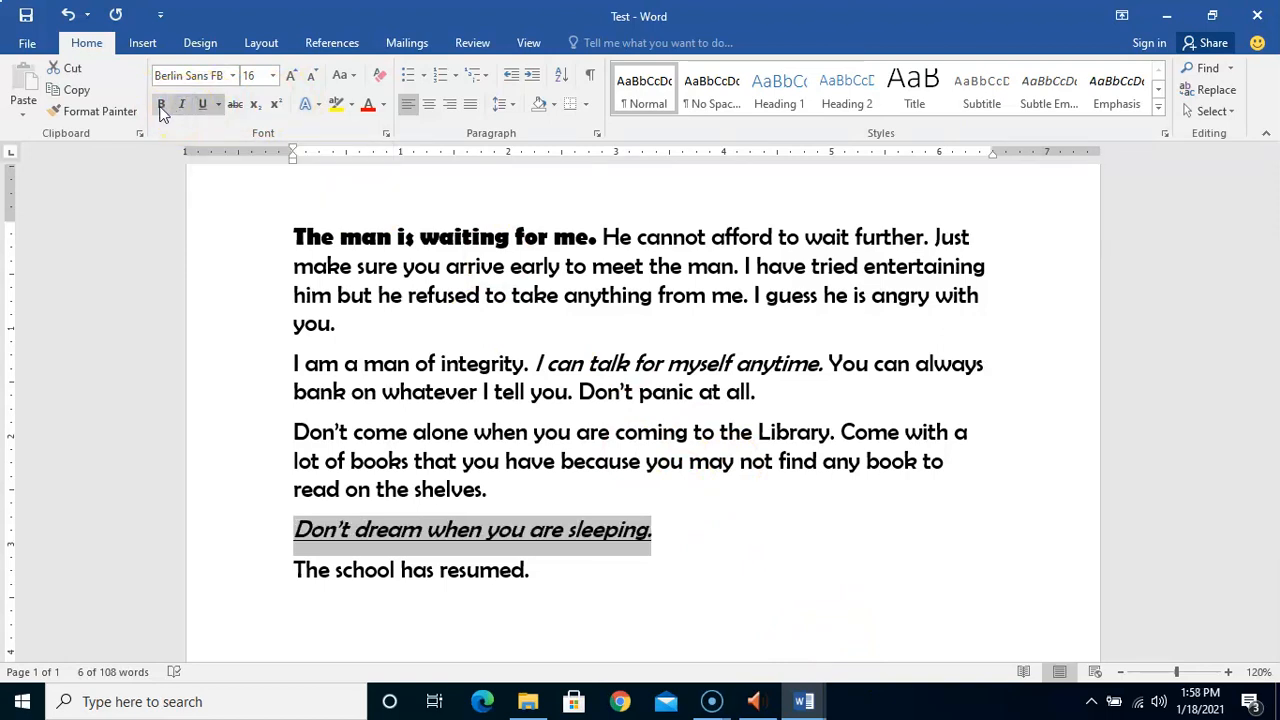
{"action": "left_click", "coordinate": [160, 104]}
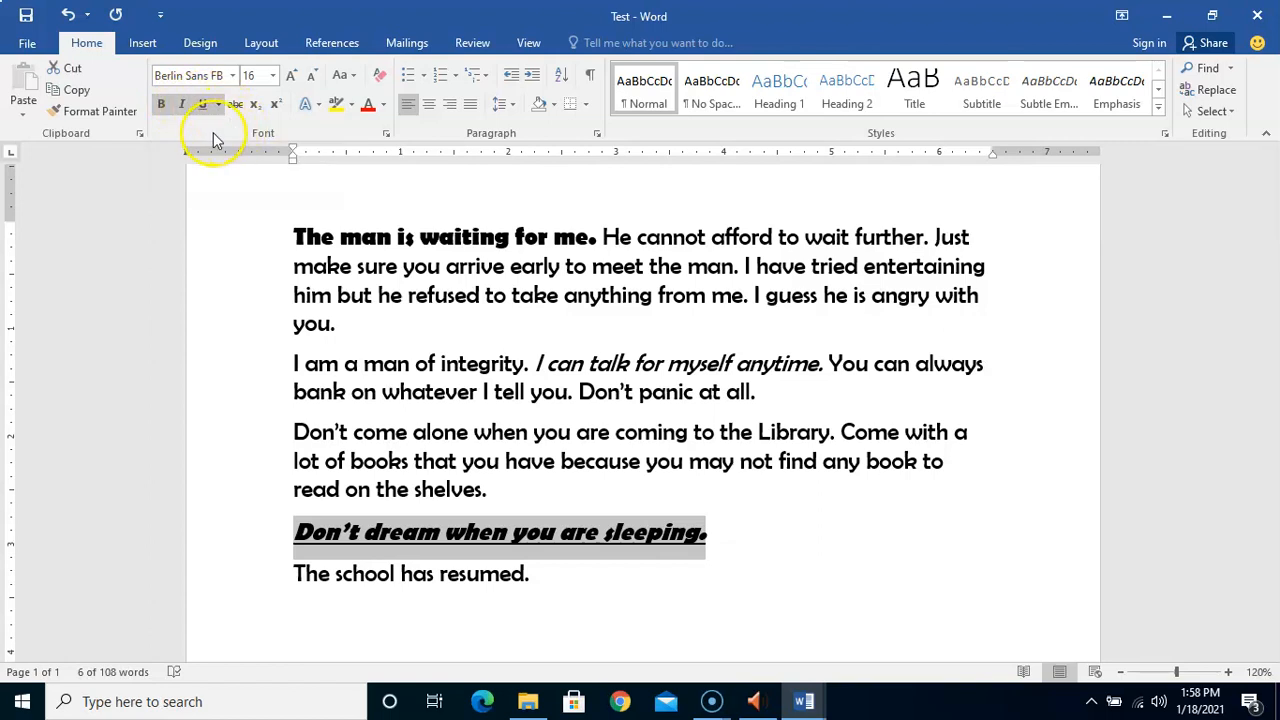
{"action": "left_click", "coordinate": [162, 103]}
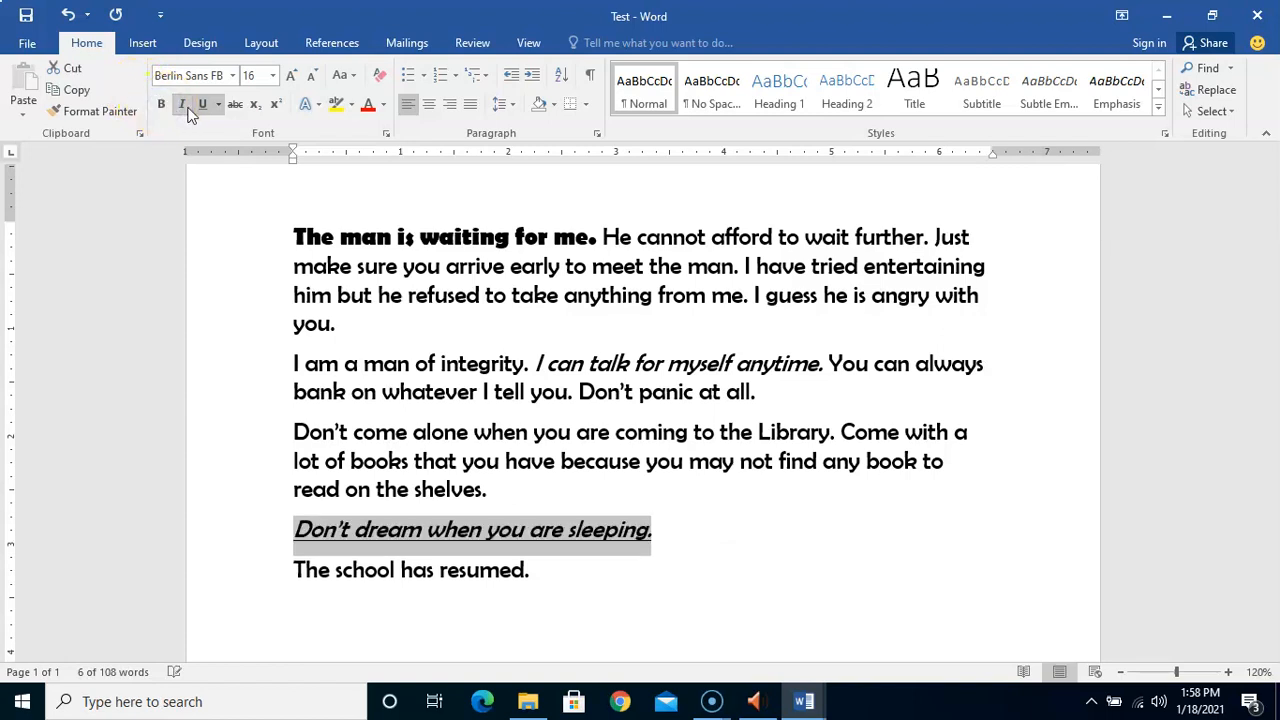
{"action": "left_click", "coordinate": [183, 105]}
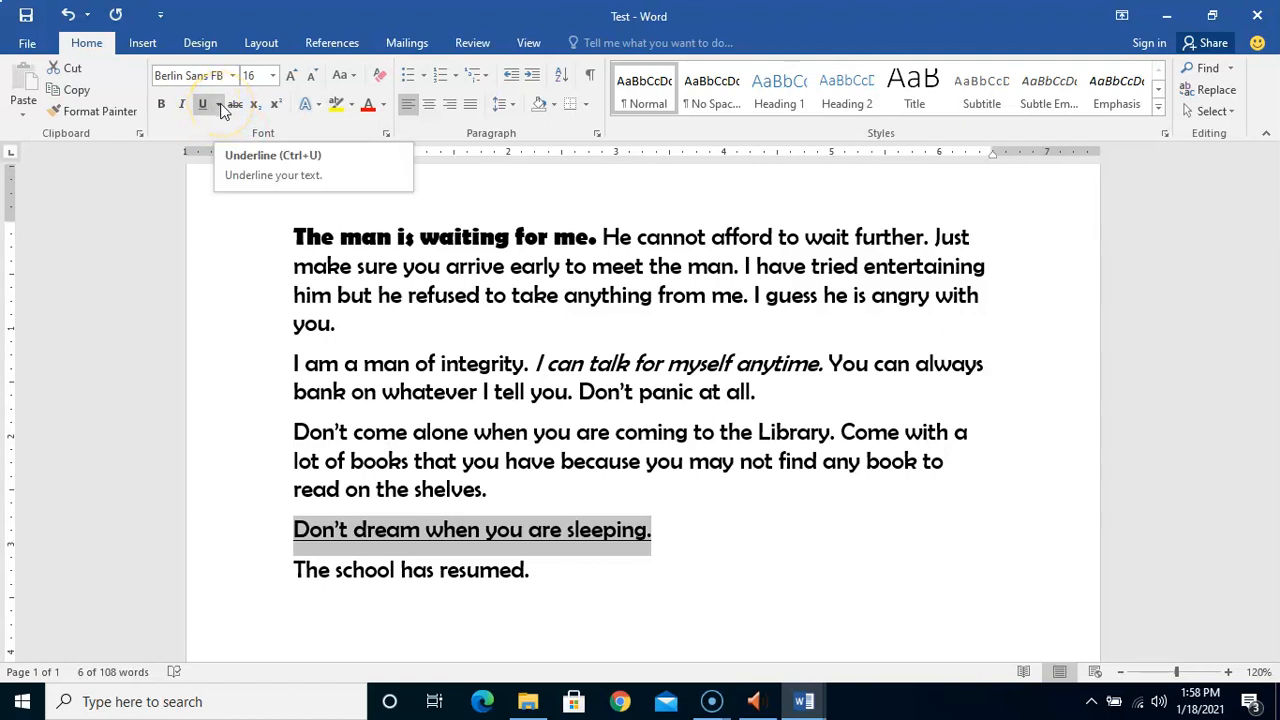
- Color the underline of "Don't dream when you are sleeping." with a custom red from the standard color palette
{"action": "left_click", "coordinate": [220, 104]}
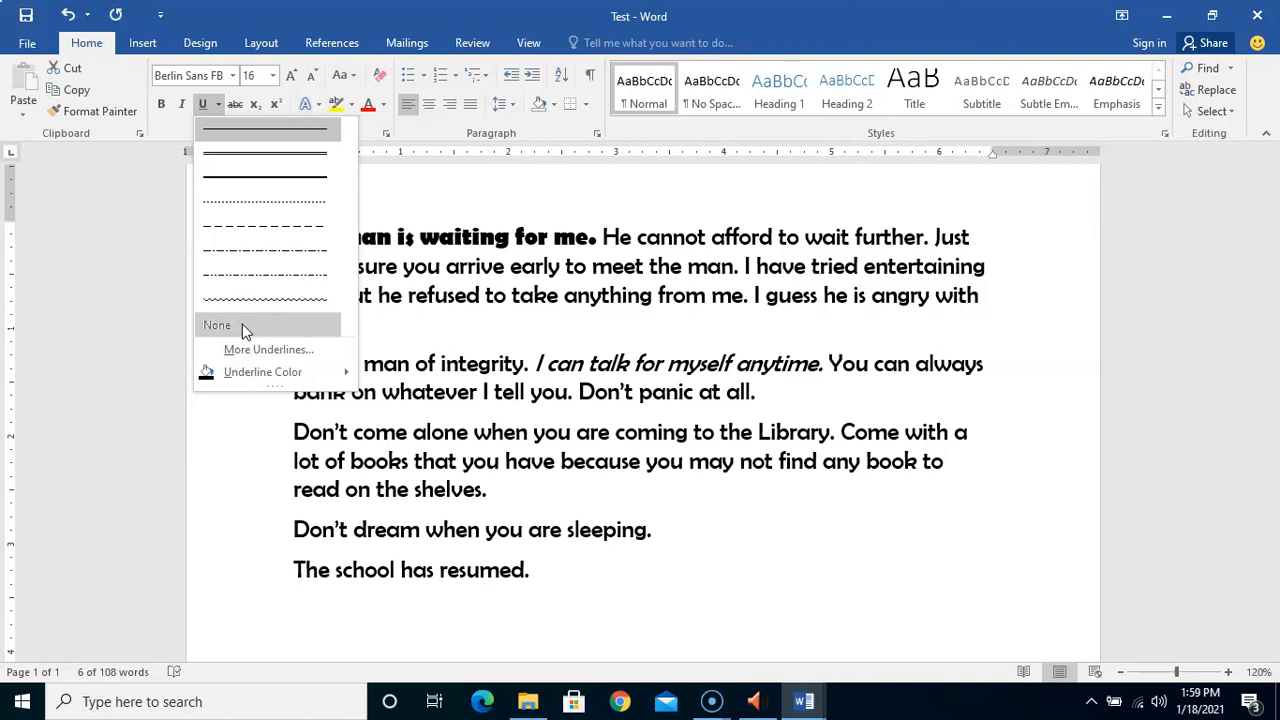
{"action": "left_click", "coordinate": [263, 375]}
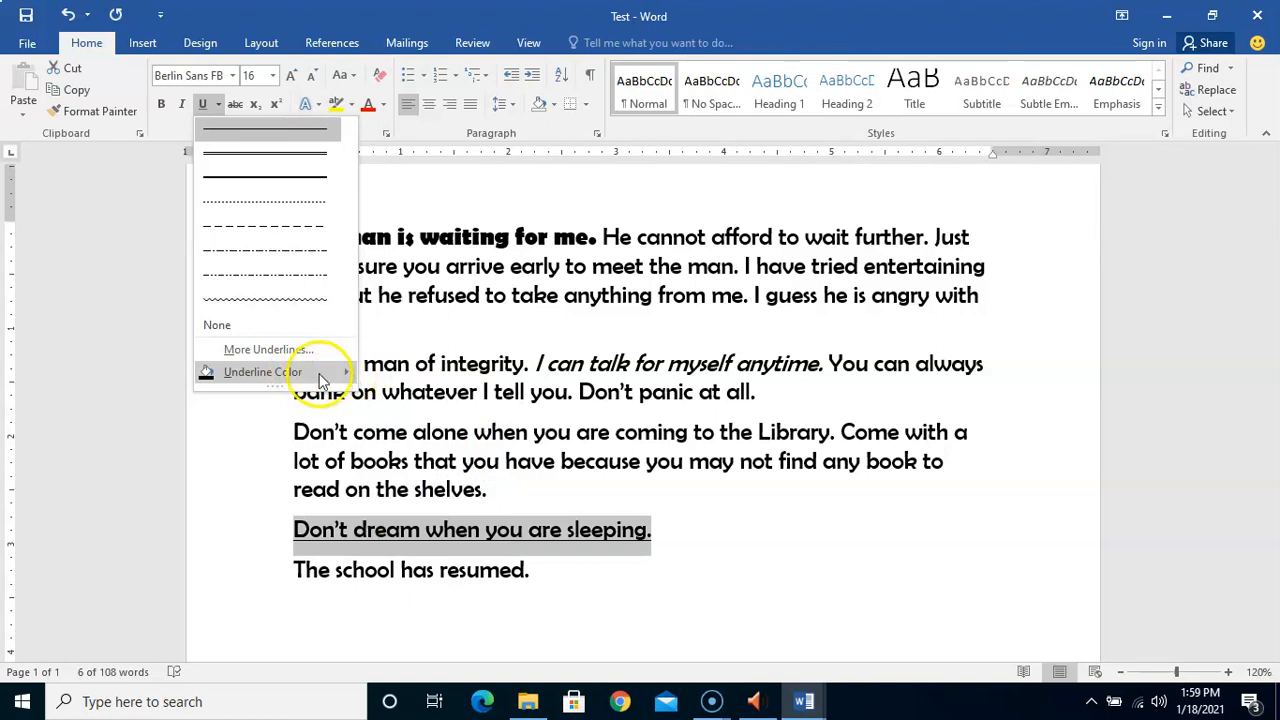
{"action": "left_click", "coordinate": [319, 373]}
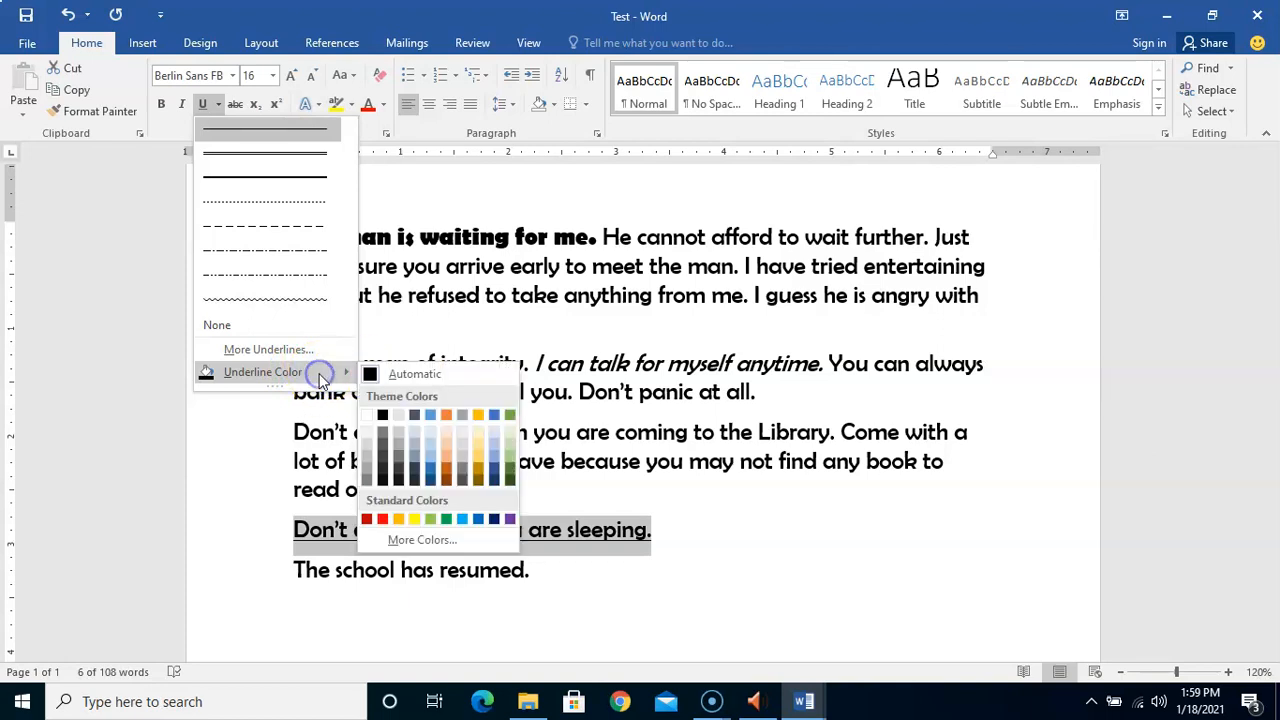
{"action": "left_click", "coordinate": [424, 540]}
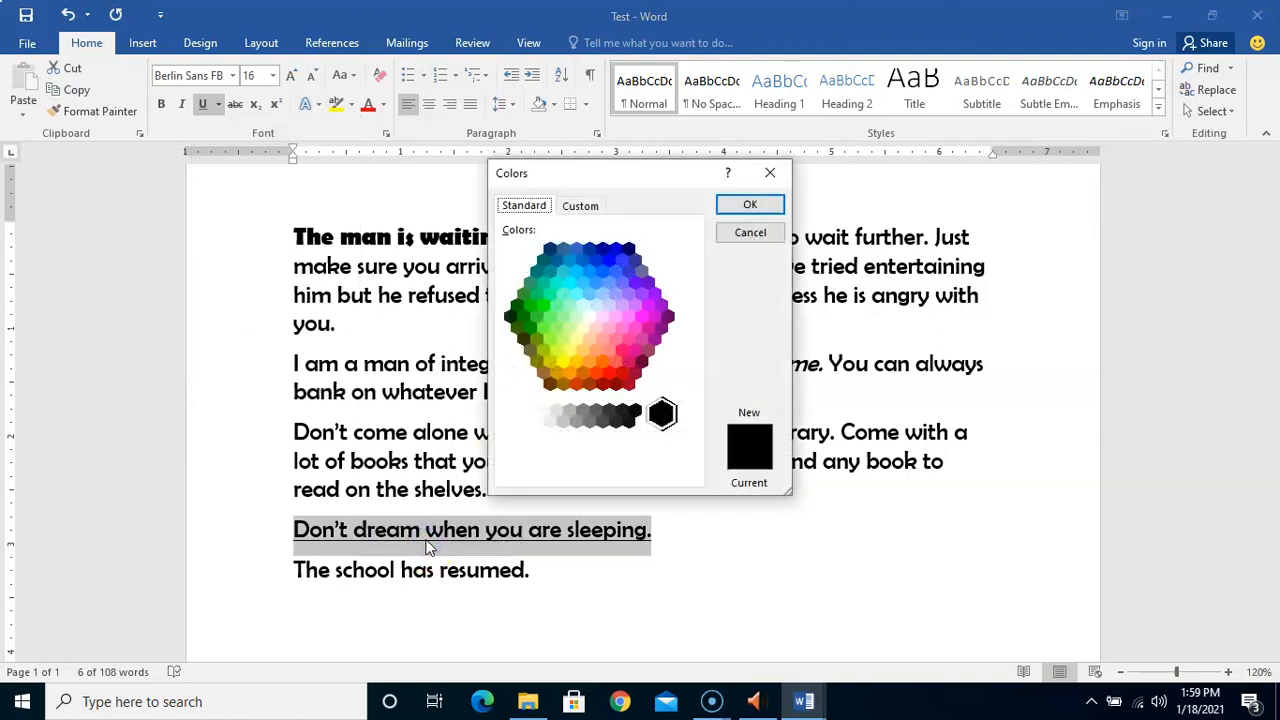
{"action": "left_click", "coordinate": [597, 308]}
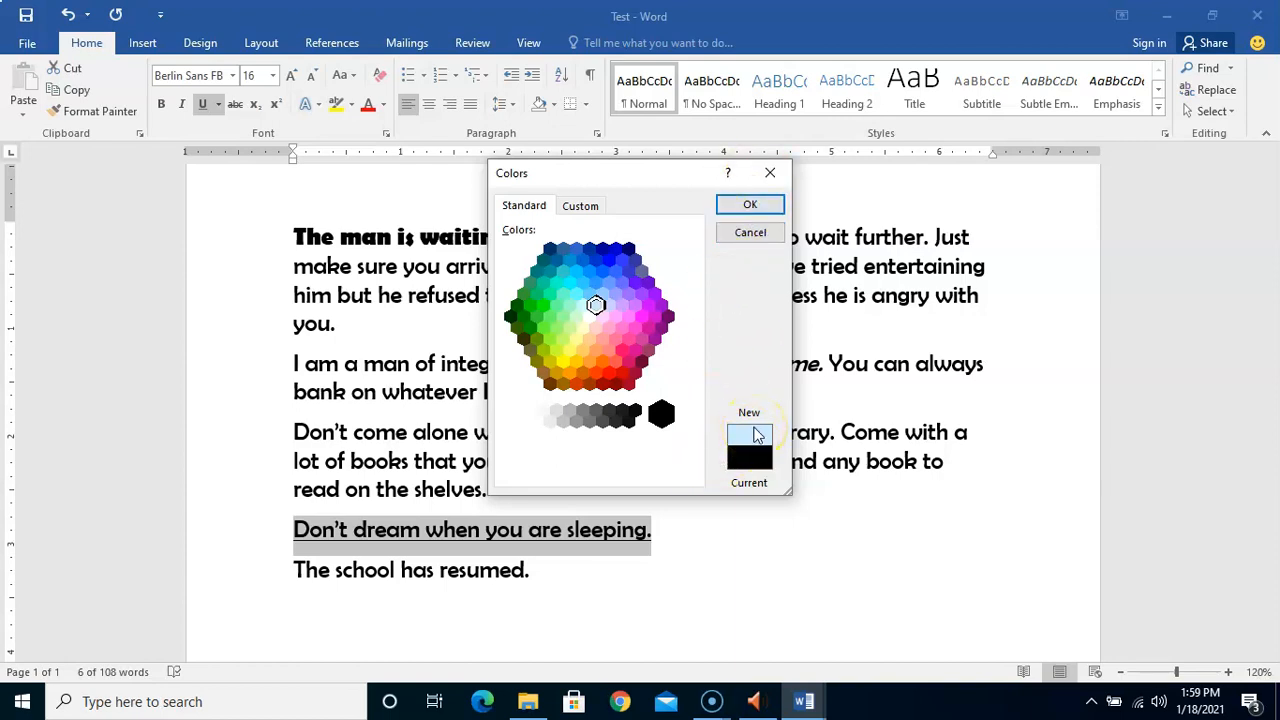
{"action": "left_click", "coordinate": [608, 374]}
{"action": "left_click", "coordinate": [751, 205]}
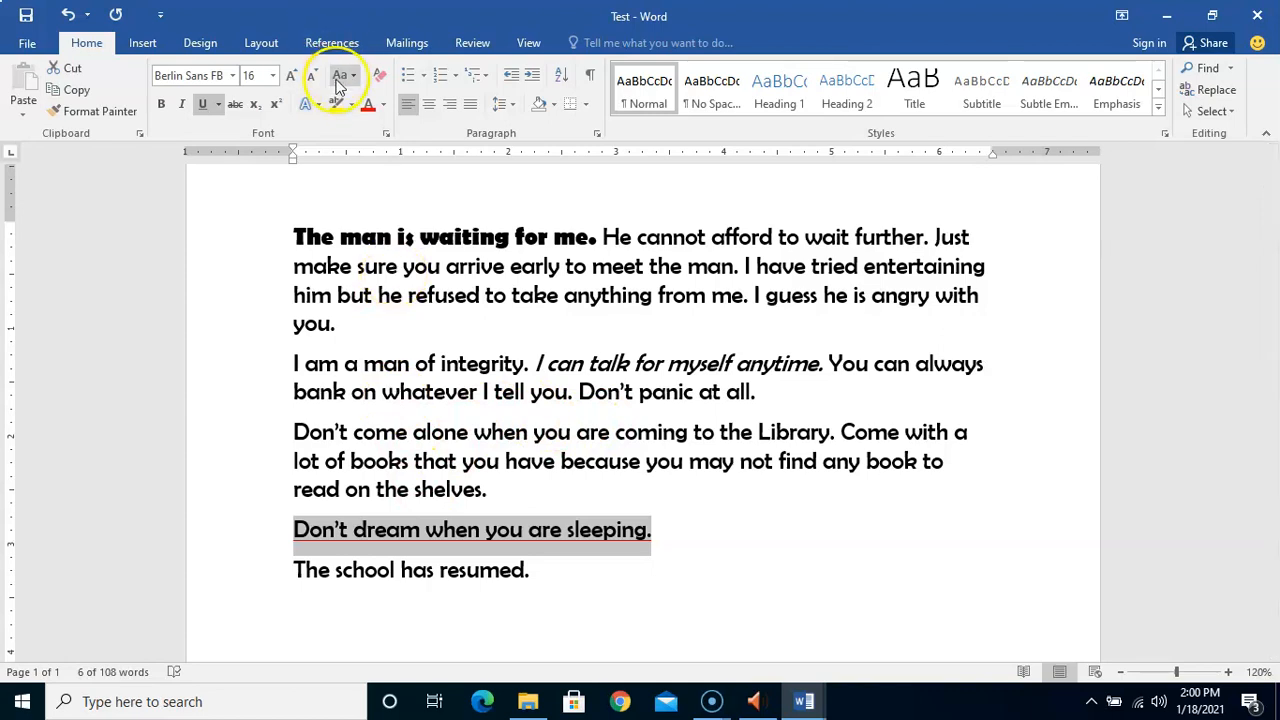
- Set the underline color of "Don't dream when you are sleeping." back to Automatic
{"action": "left_click", "coordinate": [219, 106]}
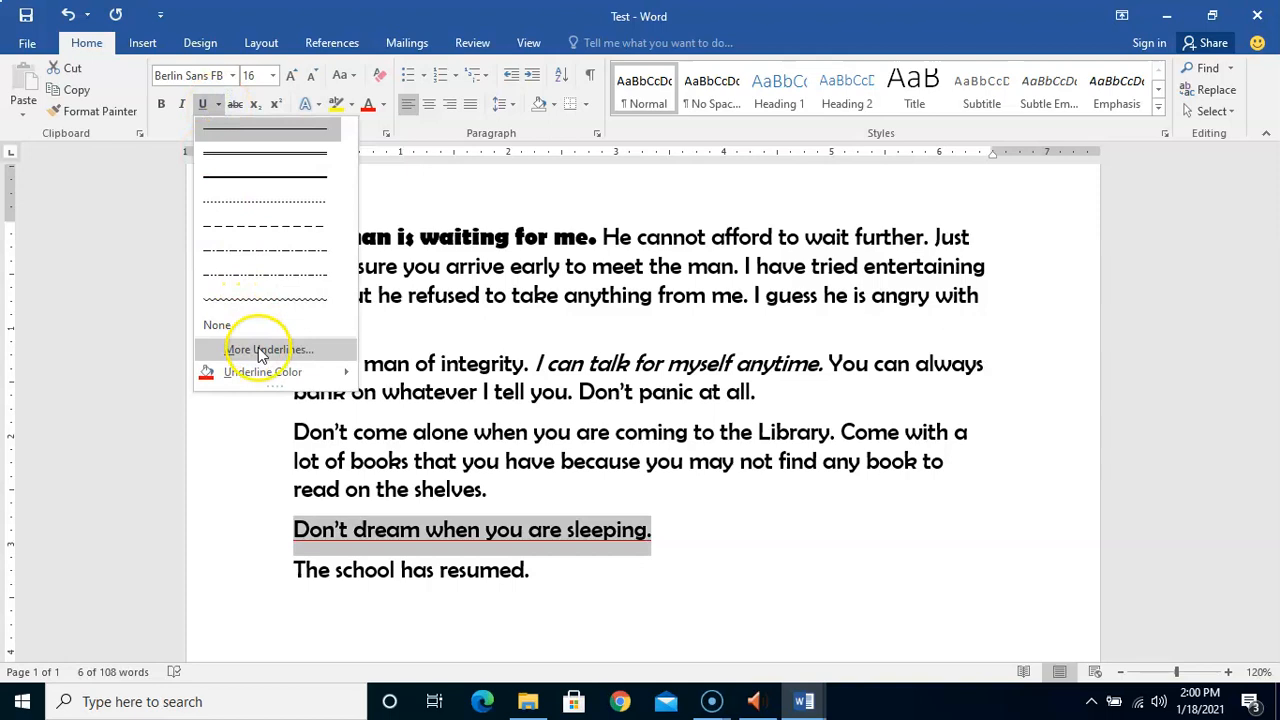
{"action": "mouse_move", "coordinate": [263, 377]}
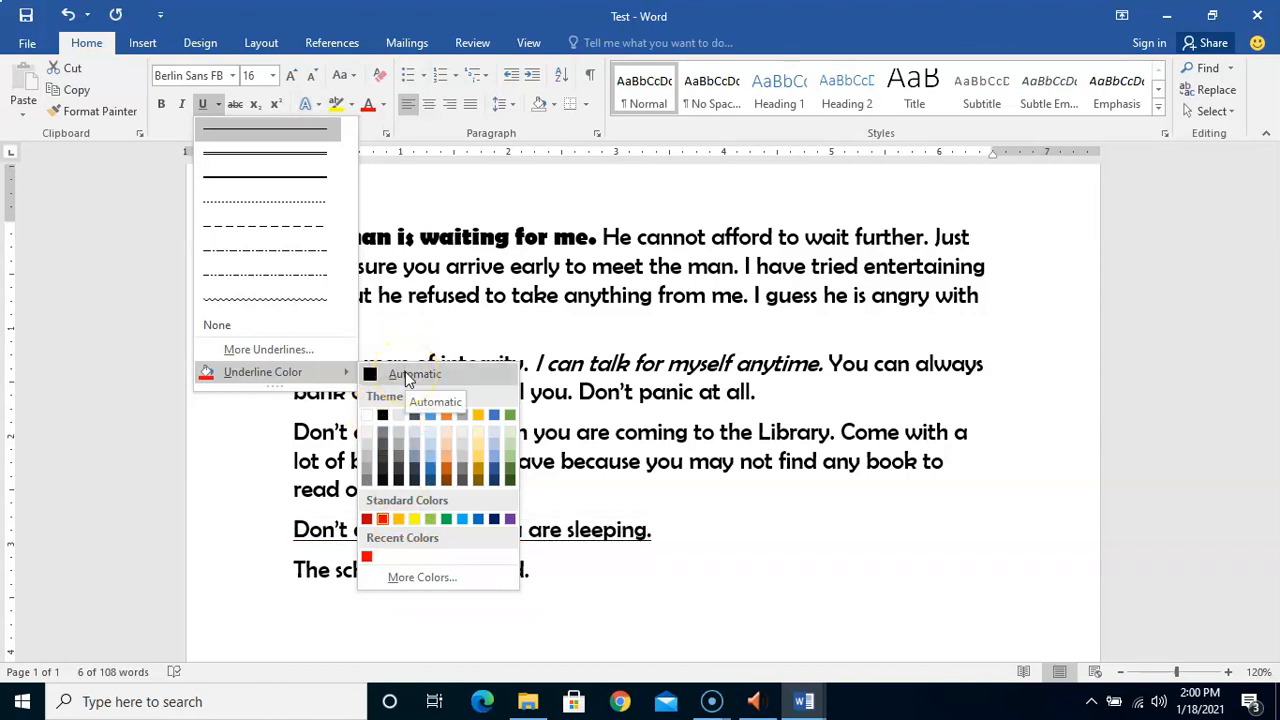
{"action": "left_click", "coordinate": [405, 371]}
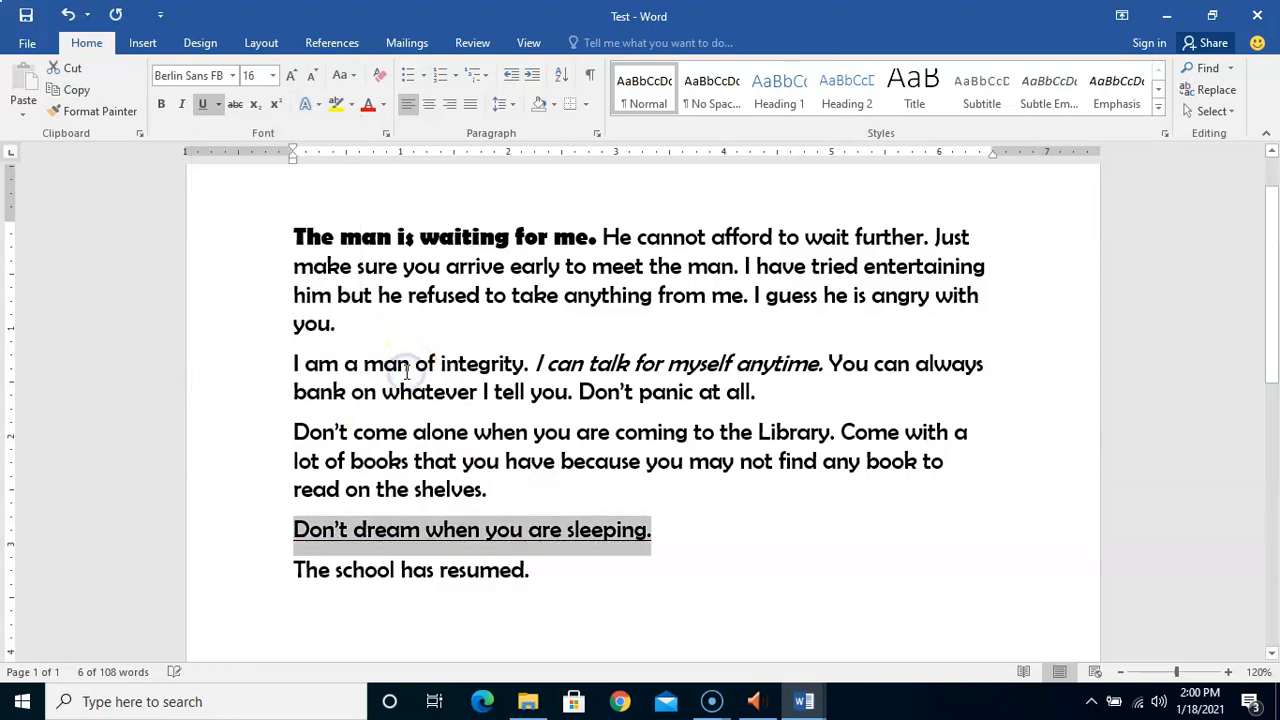
- Try a double underline and a wavy underline on "Don't dream when you are sleeping."
{"action": "left_click", "coordinate": [219, 104]}
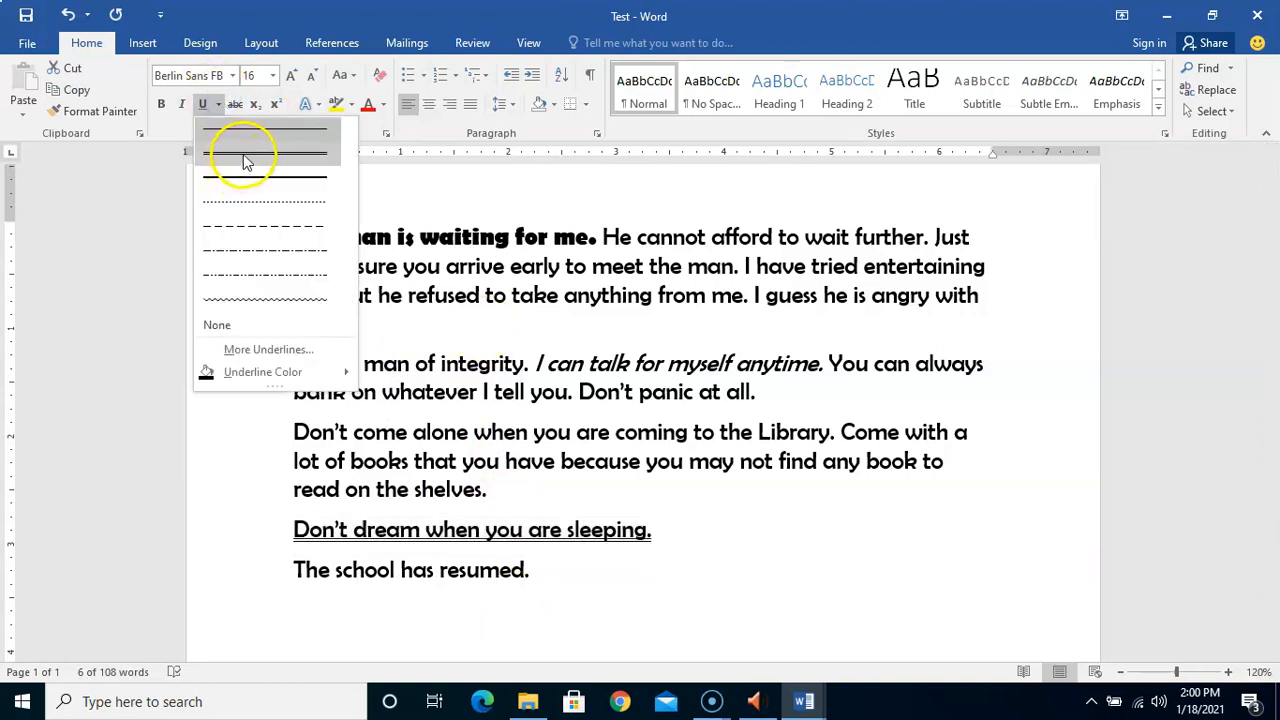
{"action": "left_click", "coordinate": [245, 160]}
{"action": "left_click", "coordinate": [219, 104]}
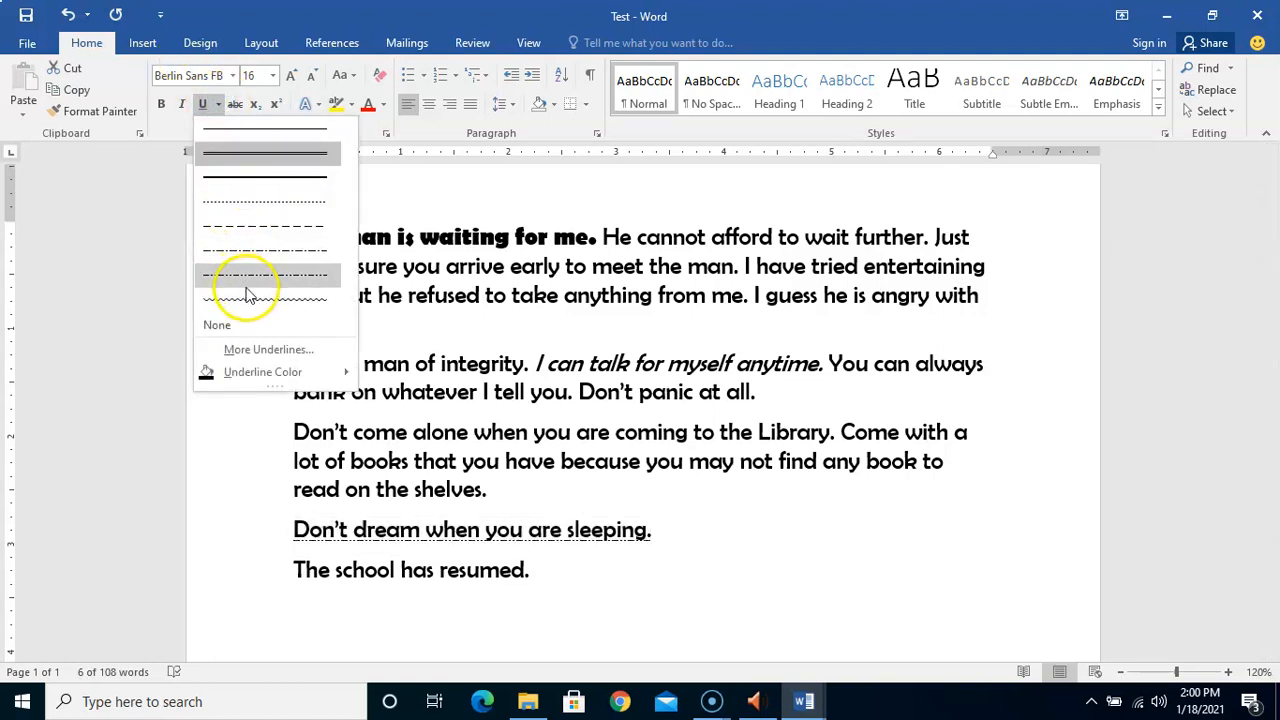
{"action": "left_click", "coordinate": [250, 300]}
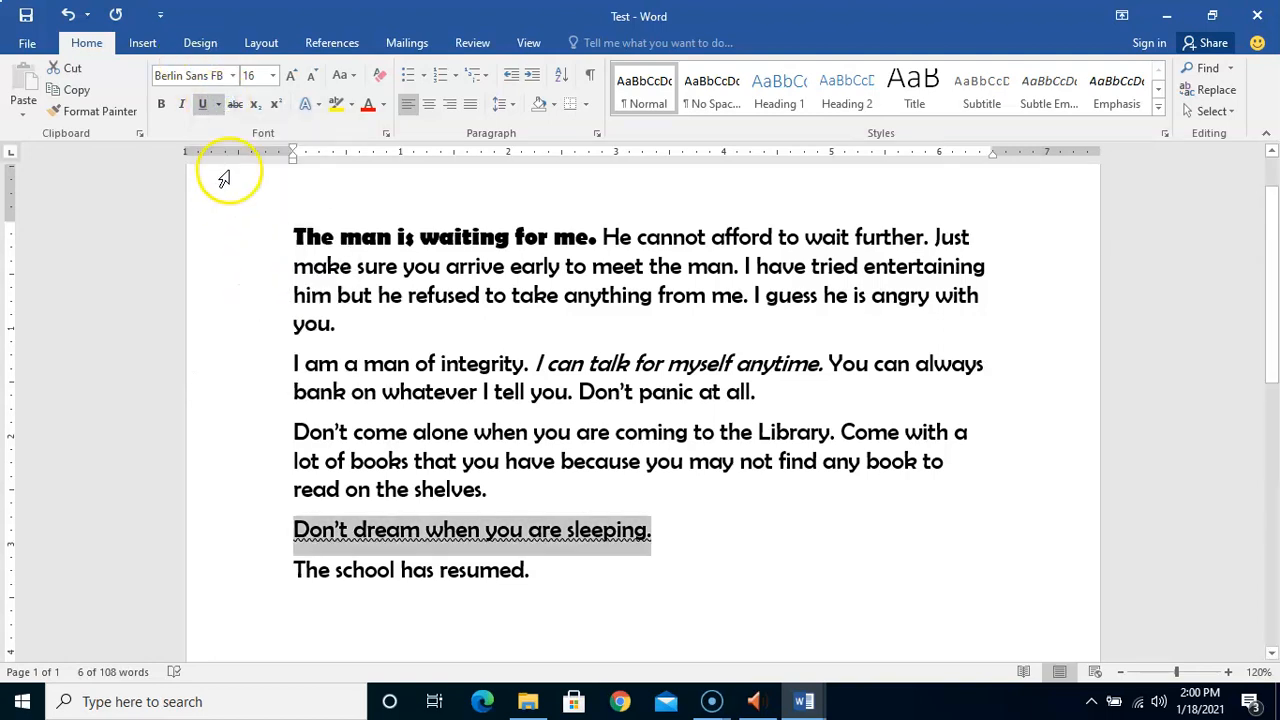
- Try the double wavy style from the extended underline options, apply a thick dash-dot underline to the sentence instead, and deselect it
{"action": "left_click", "coordinate": [213, 104]}
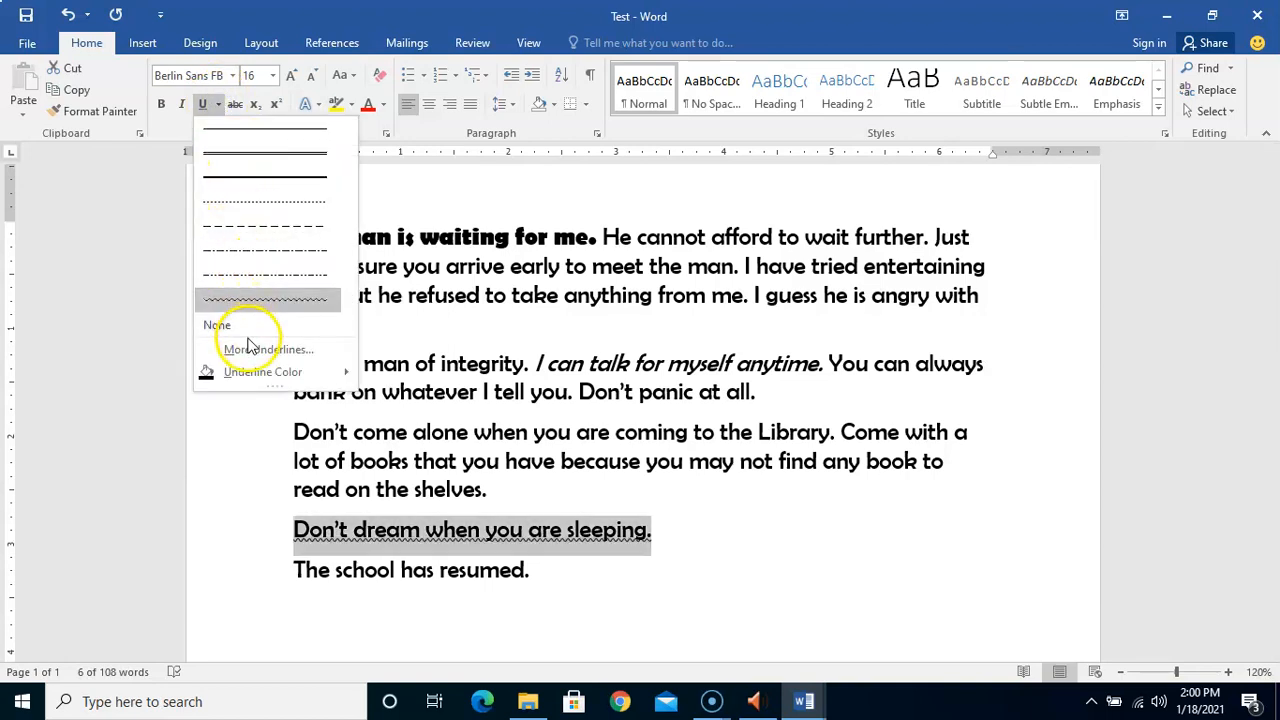
{"action": "left_click", "coordinate": [250, 352]}
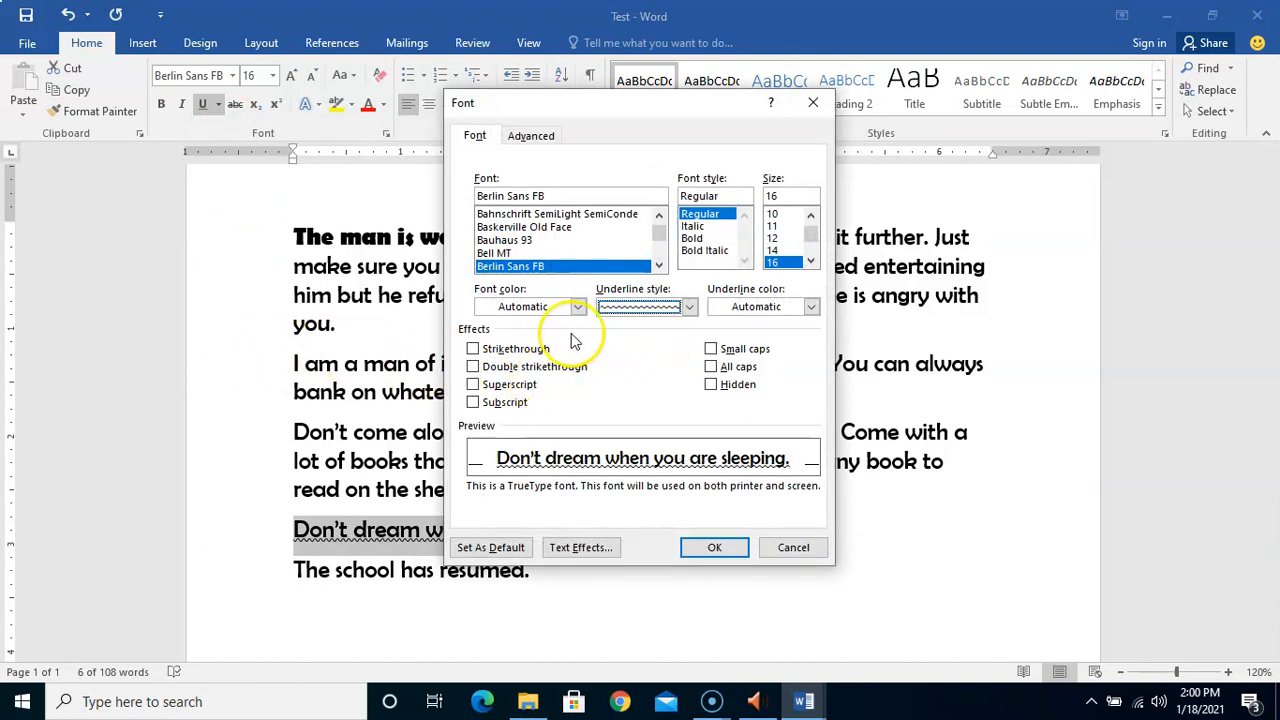
{"action": "left_click", "coordinate": [689, 308]}
{"action": "left_click_drag", "start_coordinate": [689, 385], "coordinate": [689, 414]}
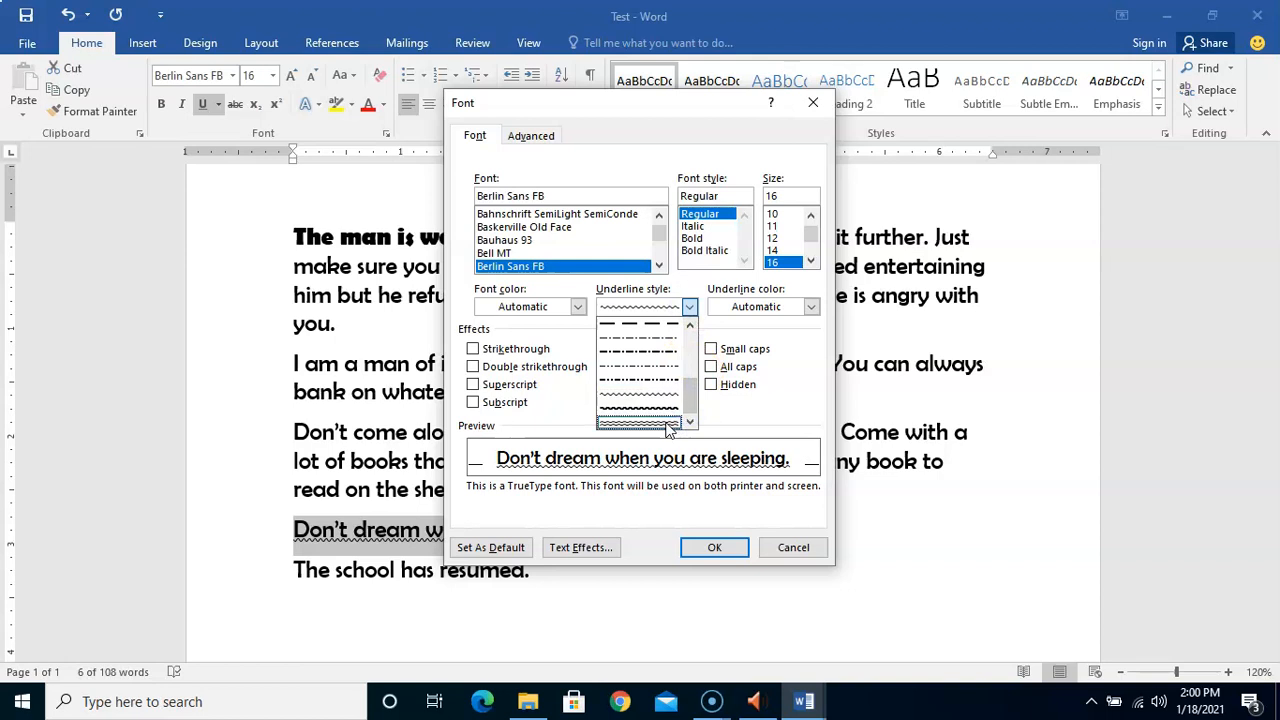
{"action": "left_click", "coordinate": [669, 425]}
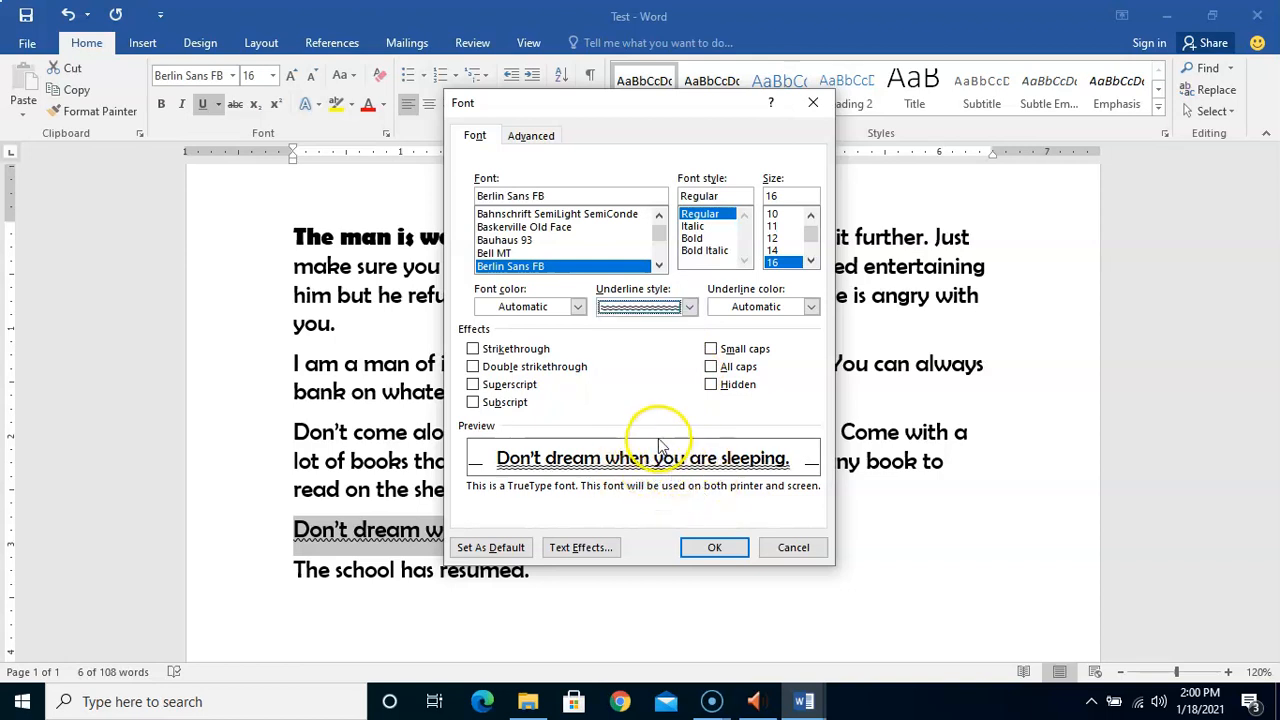
{"action": "left_click", "coordinate": [691, 307]}
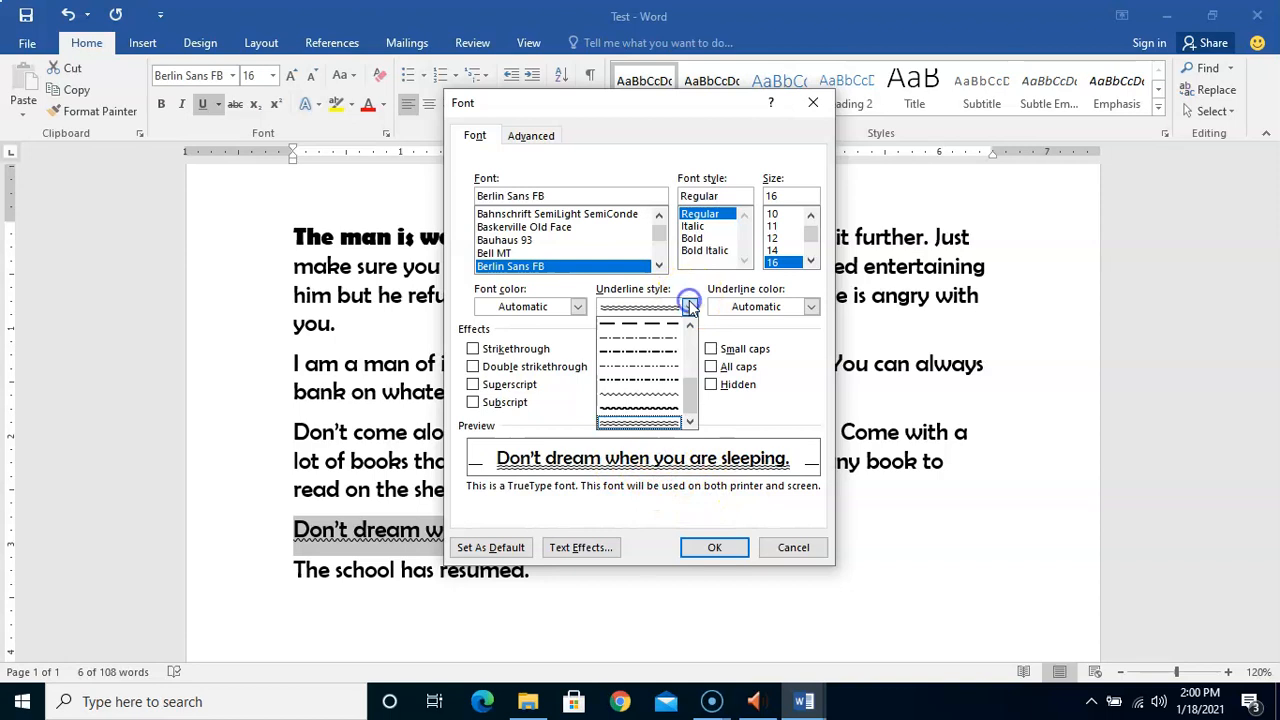
{"action": "left_click", "coordinate": [656, 359]}
{"action": "left_click", "coordinate": [712, 547]}
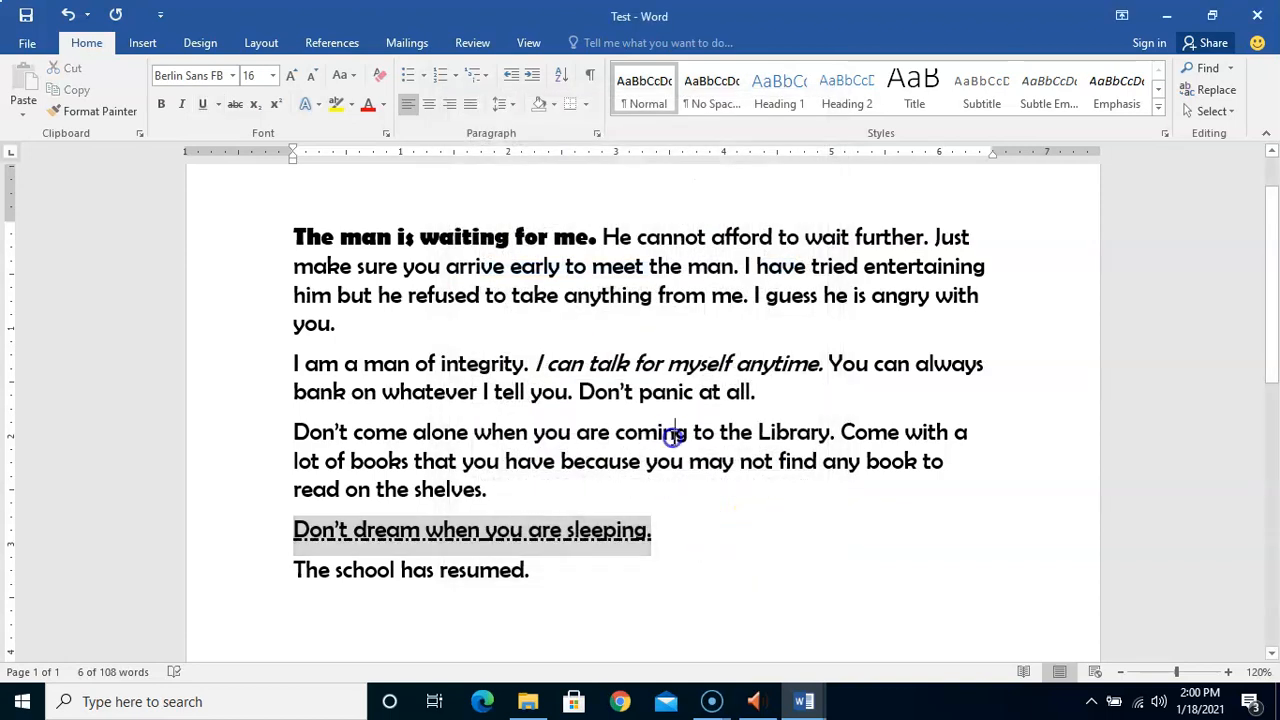
{"action": "left_click", "coordinate": [672, 433]}
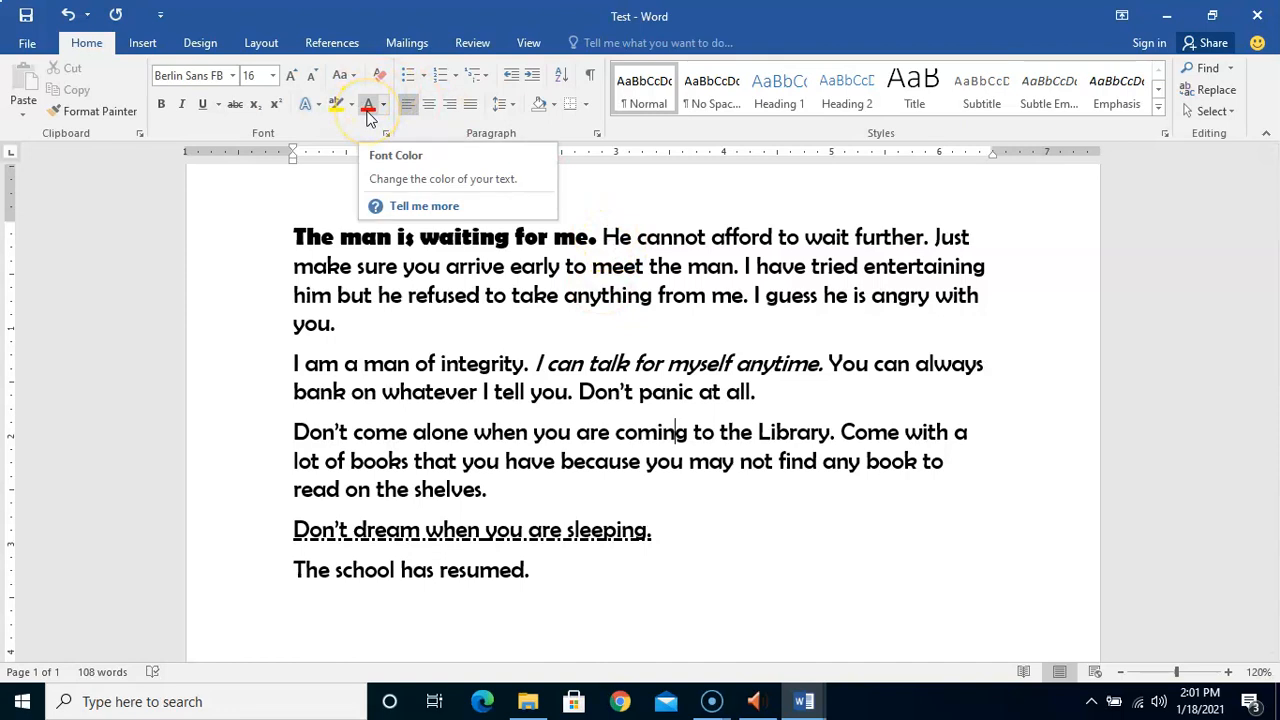
- Change the font color of "He cannot afford to wait further." in the first paragraph to red
{"action": "left_click_drag", "start_coordinate": [603, 237], "coordinate": [928, 240]}
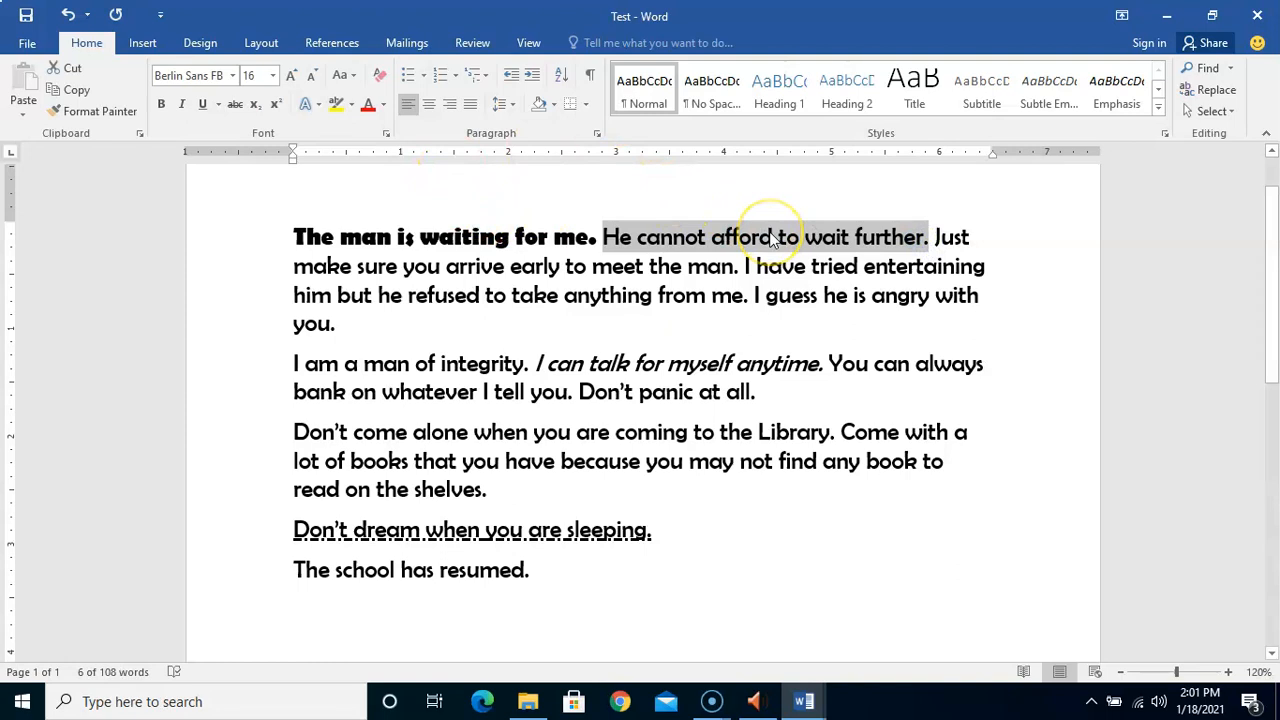
{"action": "left_click", "coordinate": [368, 108]}
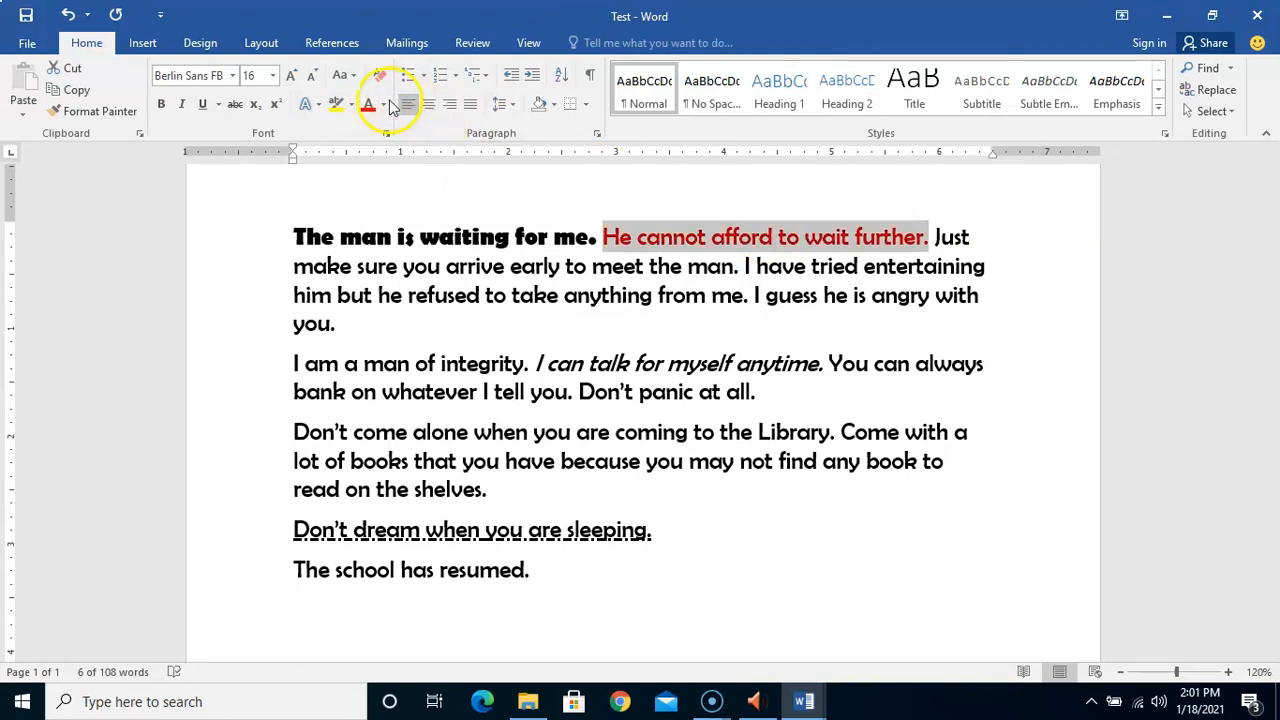
- Give "He cannot afford to wait further." a gradient text fill, trying a gray radial preset and a yellow radial preset
{"action": "left_click", "coordinate": [385, 108]}
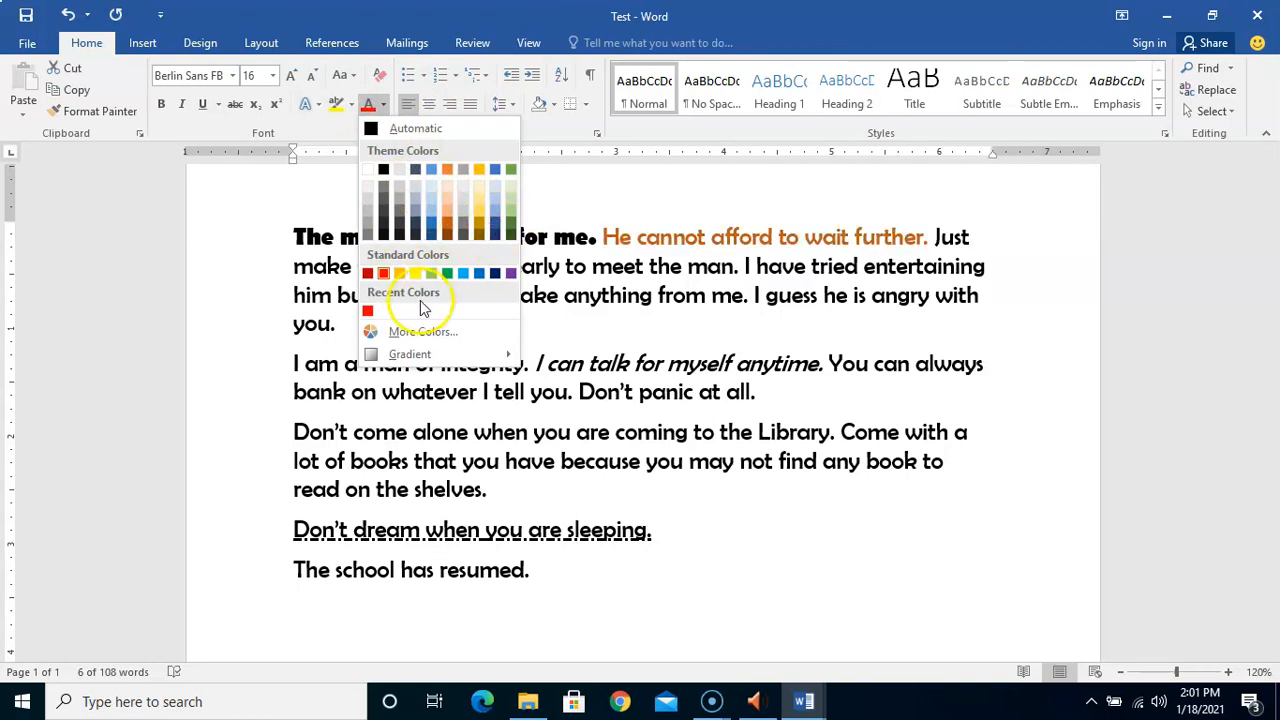
{"action": "mouse_move", "coordinate": [420, 354]}
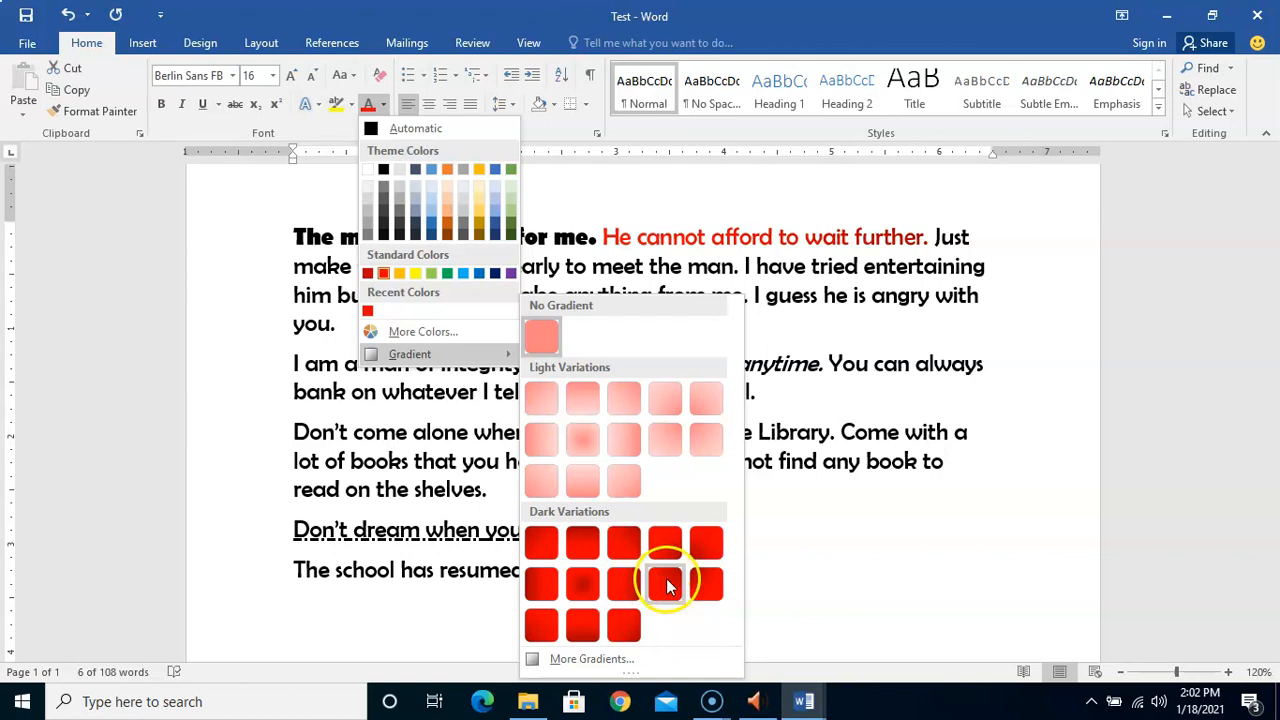
{"action": "left_click", "coordinate": [569, 663]}
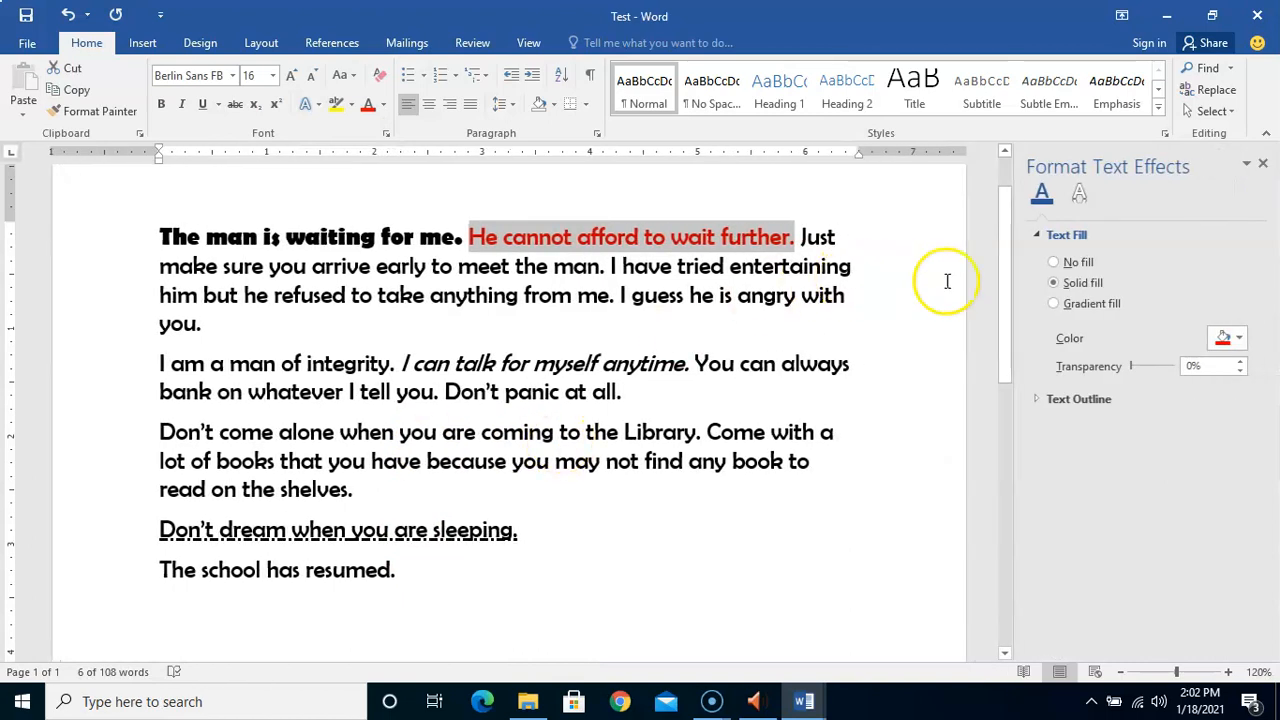
{"action": "left_click", "coordinate": [1100, 309]}
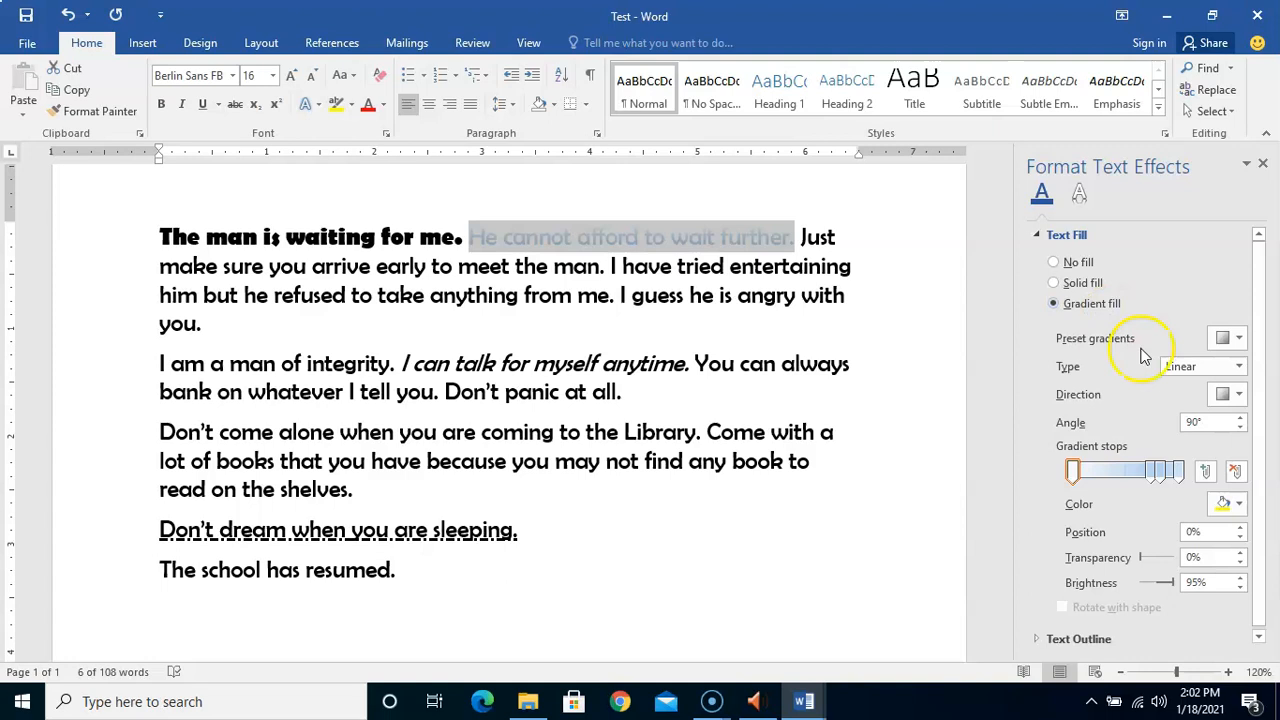
{"action": "left_click", "coordinate": [1232, 339]}
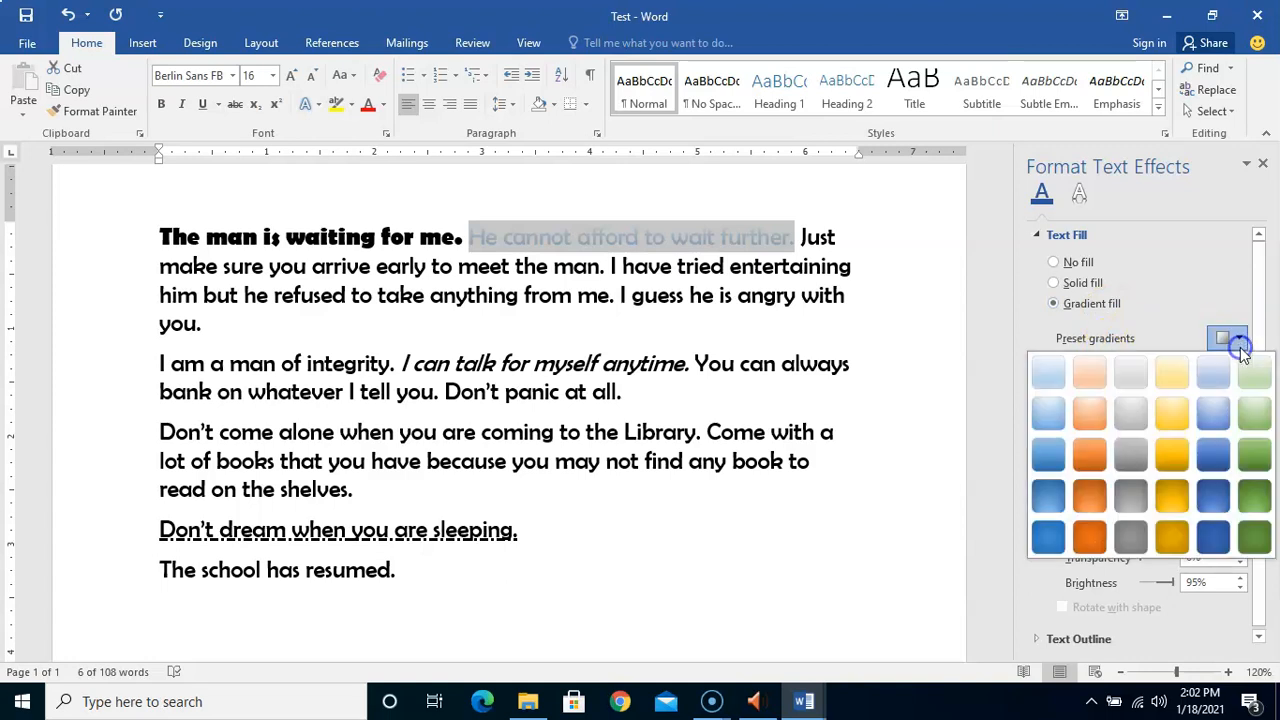
{"action": "left_click", "coordinate": [1150, 422]}
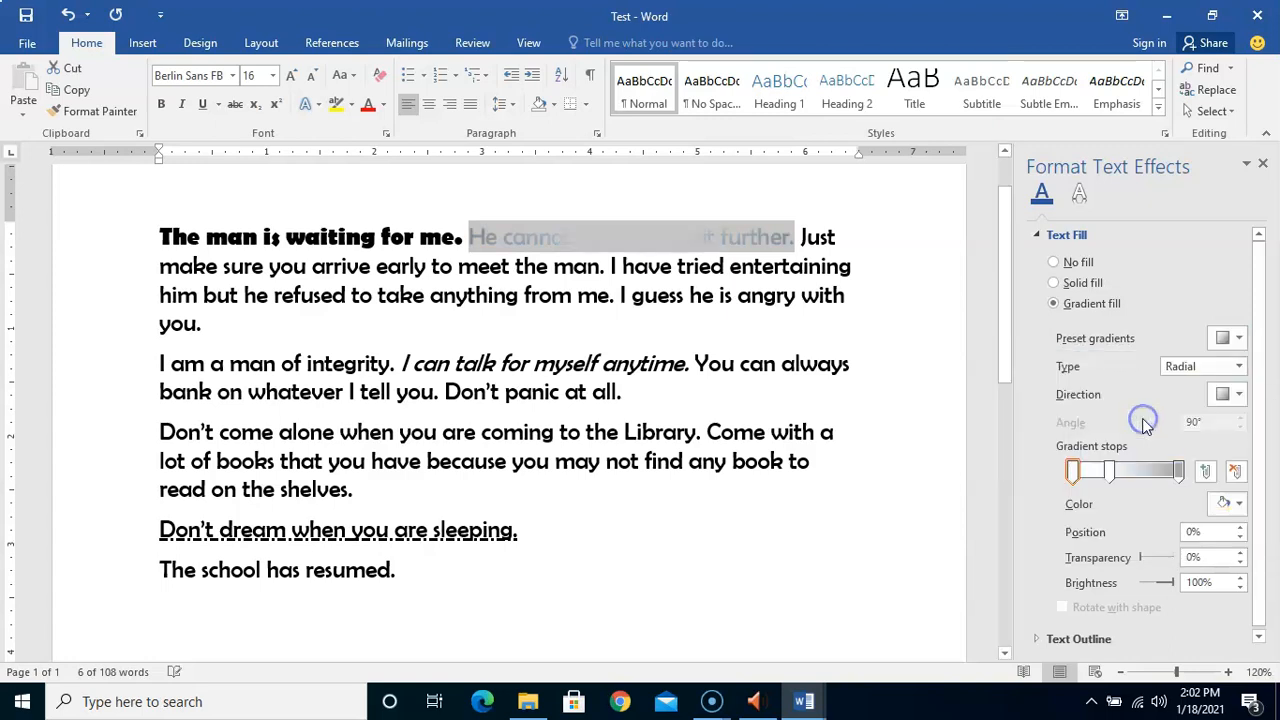
{"action": "left_click", "coordinate": [1234, 340]}
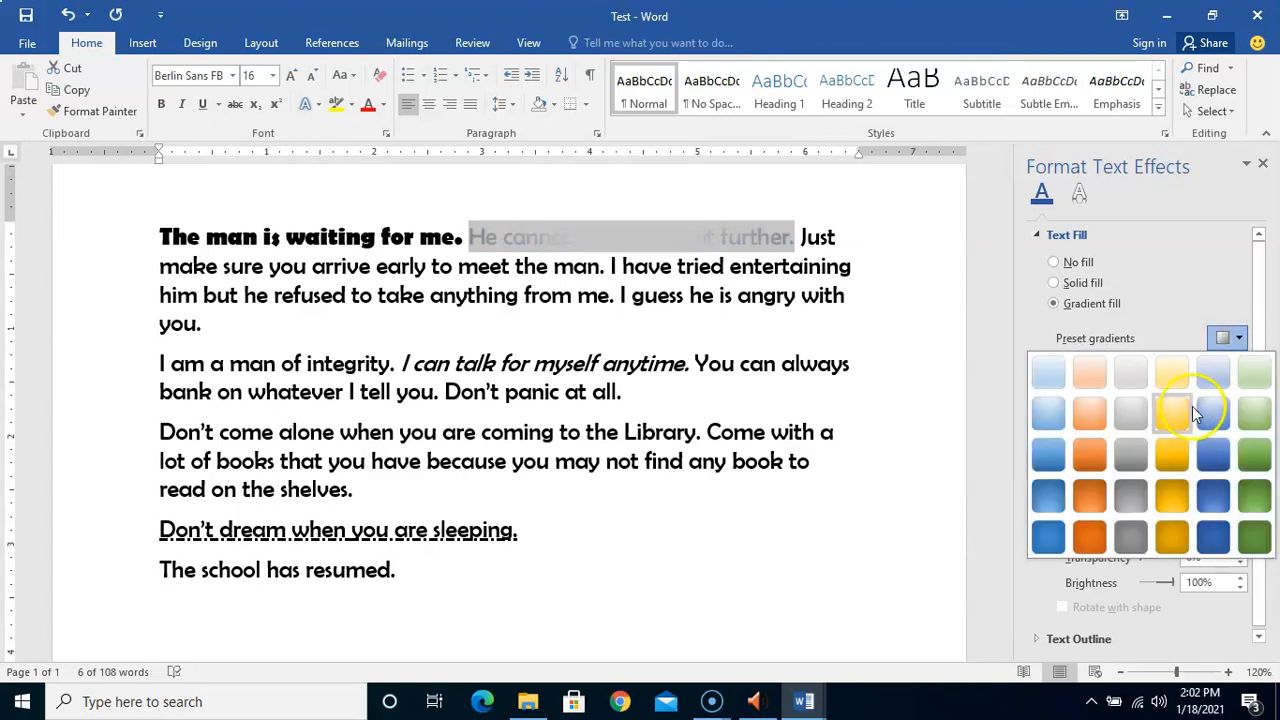
{"action": "left_click", "coordinate": [1188, 416]}
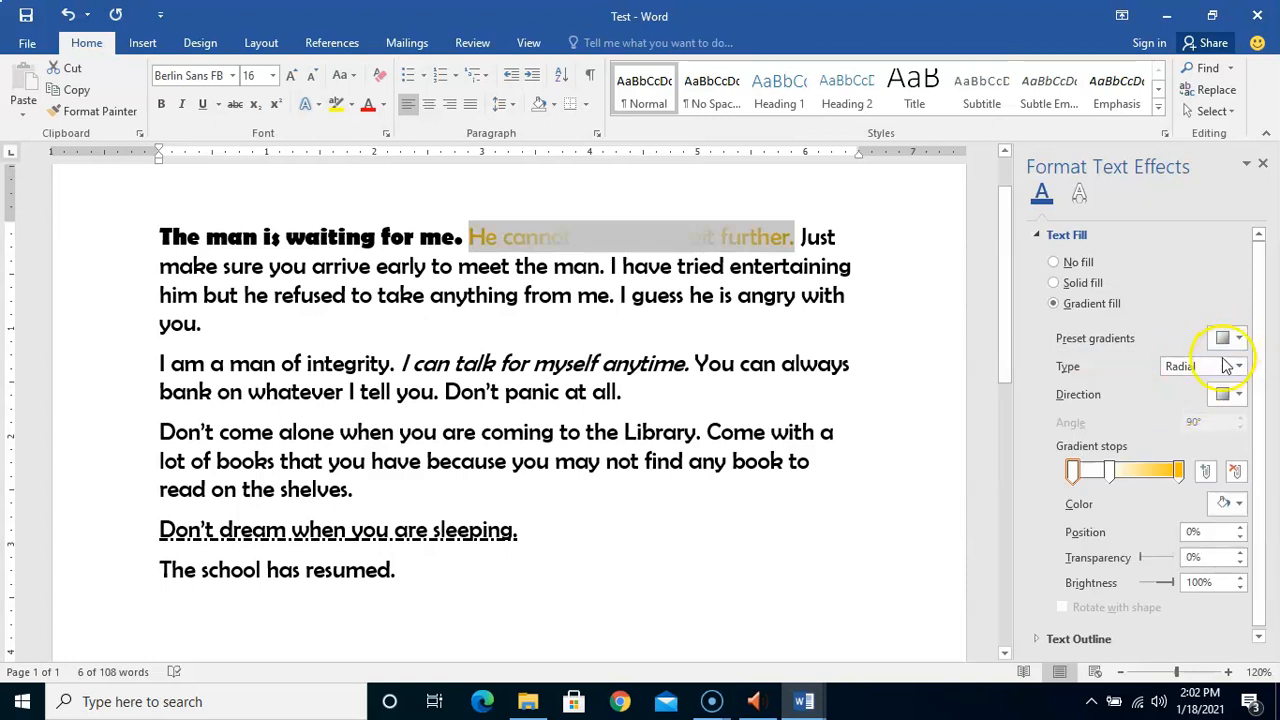
- Adjust the middle gradient stop slightly, and set the end stop at 100% to red with 2% transparency
{"action": "left_click", "coordinate": [1109, 472]}
{"action": "left_click_drag", "start_coordinate": [1112, 477], "coordinate": [1184, 480]}
{"action": "left_click", "coordinate": [1181, 472]}
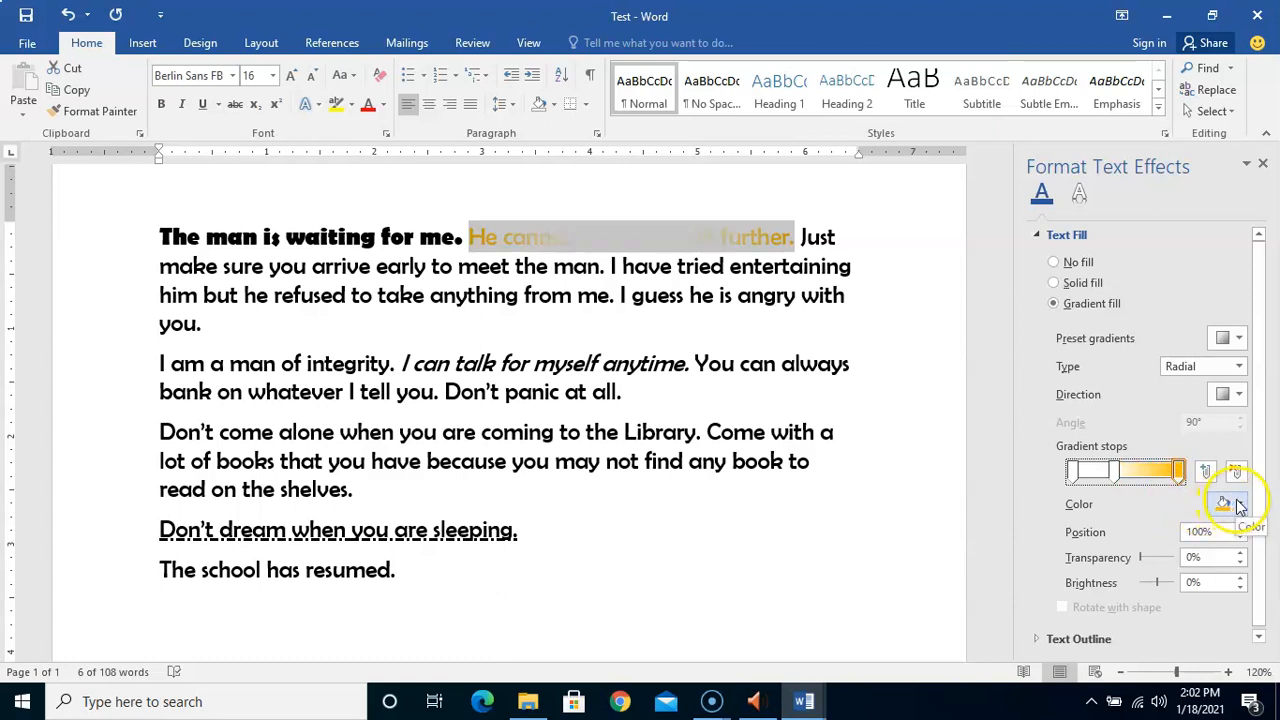
{"action": "left_click", "coordinate": [1230, 503]}
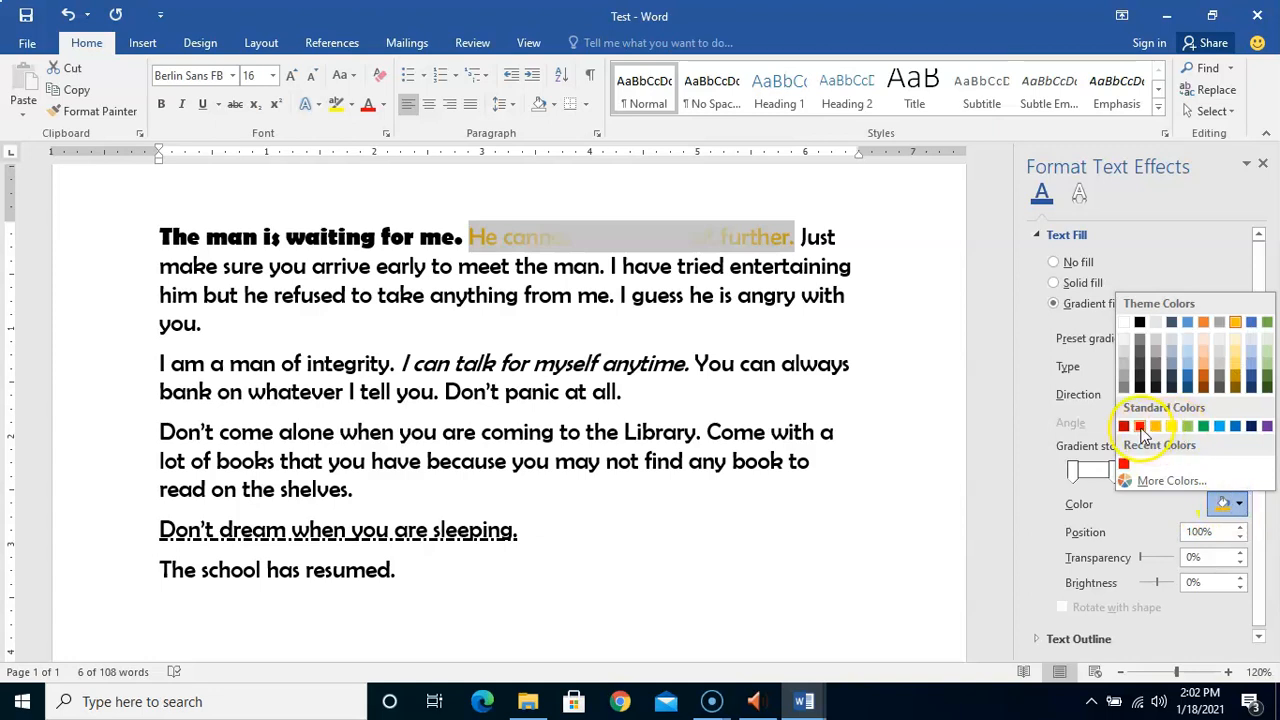
{"action": "left_click", "coordinate": [1123, 464]}
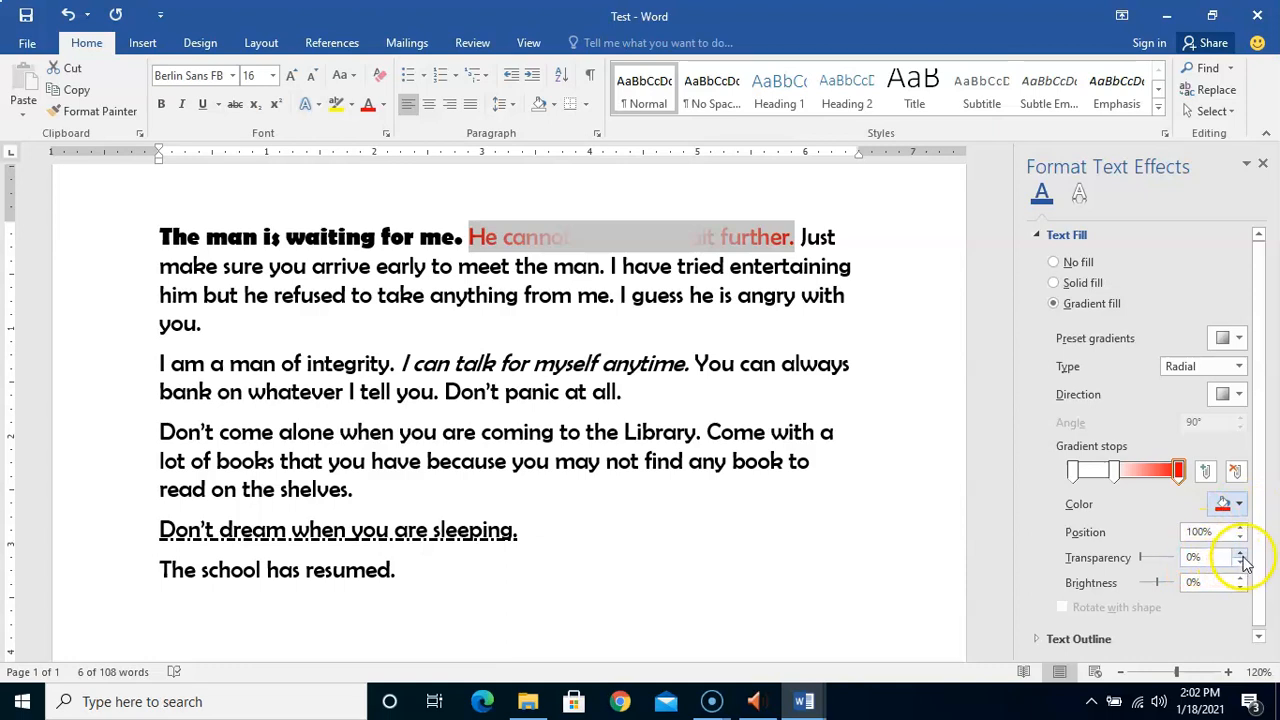
{"action": "left_click", "coordinate": [1241, 555]}
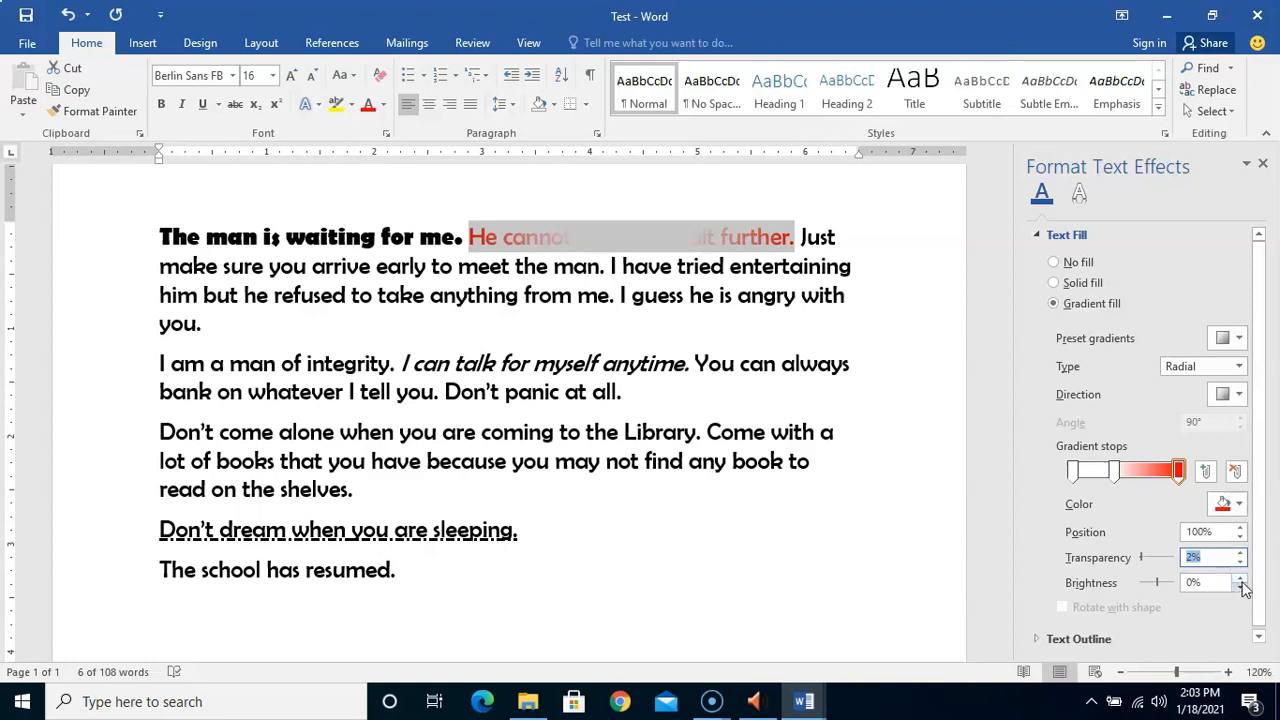
- Switch the text fill of "He cannot afford to wait further." from gradient back to solid
{"action": "left_click_drag", "start_coordinate": [1257, 470], "coordinate": [1257, 351]}
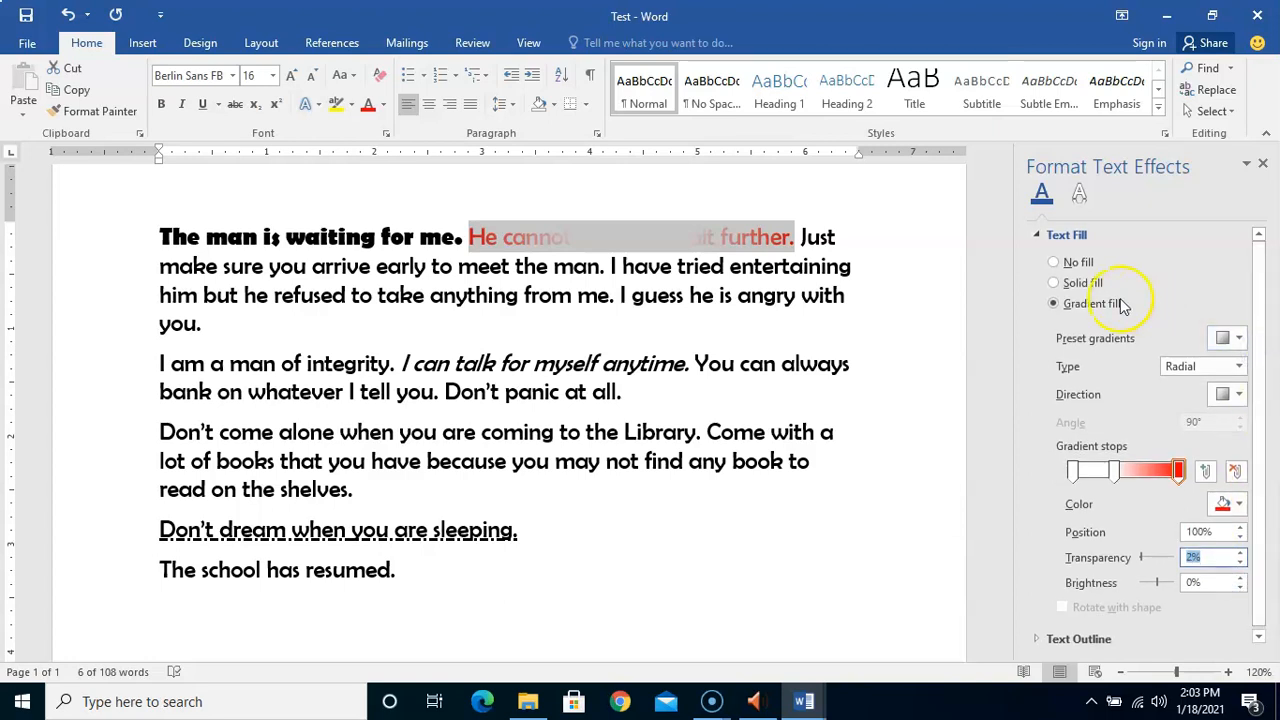
{"action": "left_click", "coordinate": [1082, 283]}
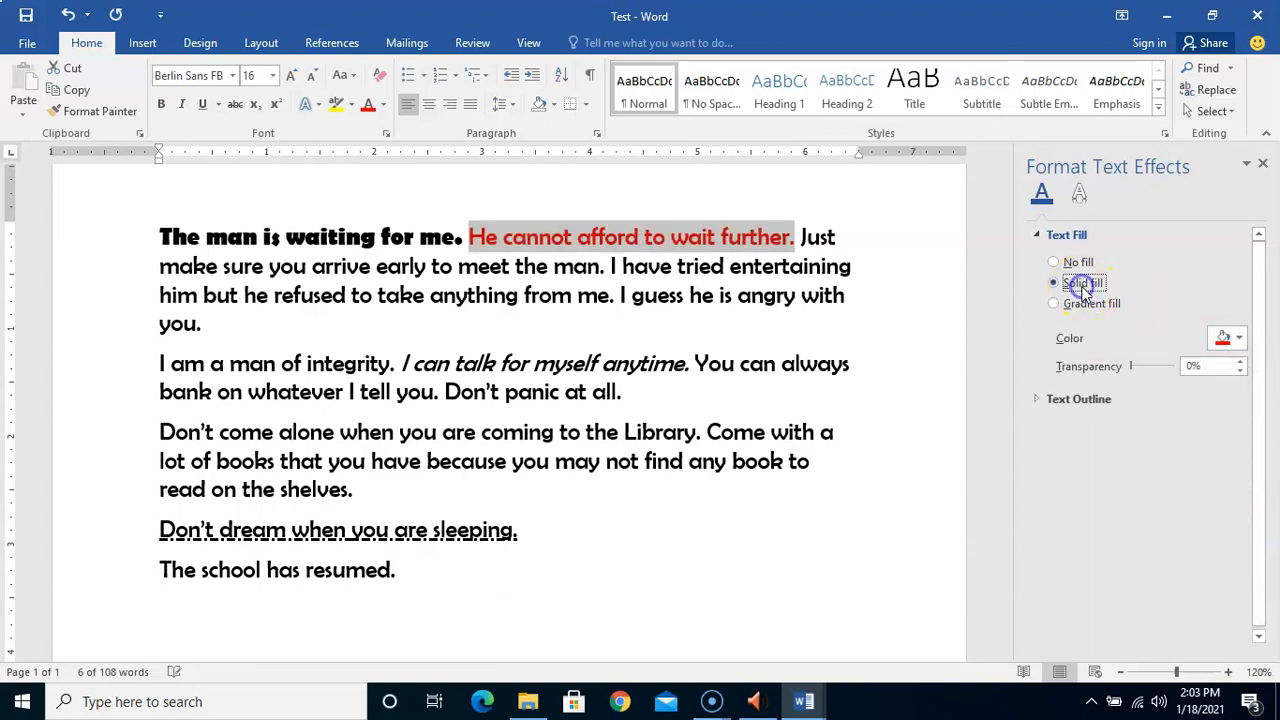
- Try 46% transparency on the solid red text fill, reset it to 0%, and close the text effects formatting
{"action": "left_click", "coordinate": [1240, 338]}
{"action": "left_click", "coordinate": [1238, 338]}
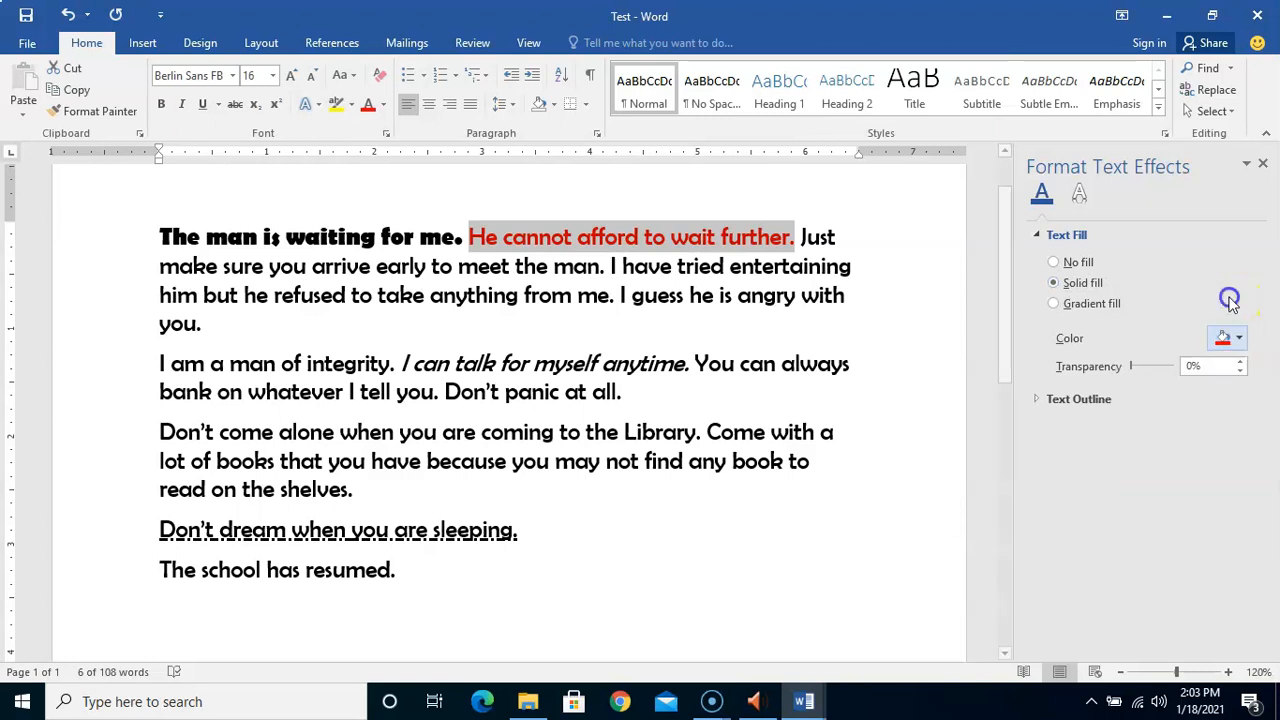
{"action": "left_click", "coordinate": [1240, 341]}
{"action": "left_click", "coordinate": [1240, 341]}
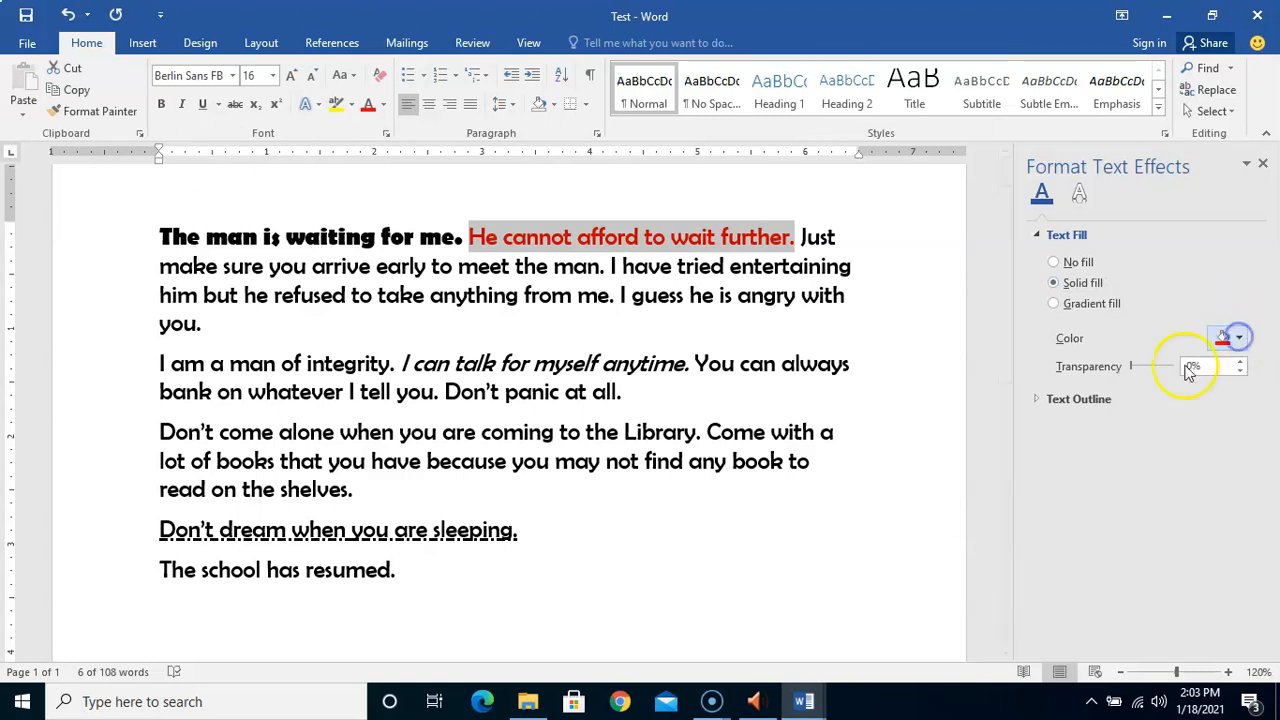
{"action": "left_click_drag", "start_coordinate": [1133, 368], "coordinate": [1151, 367]}
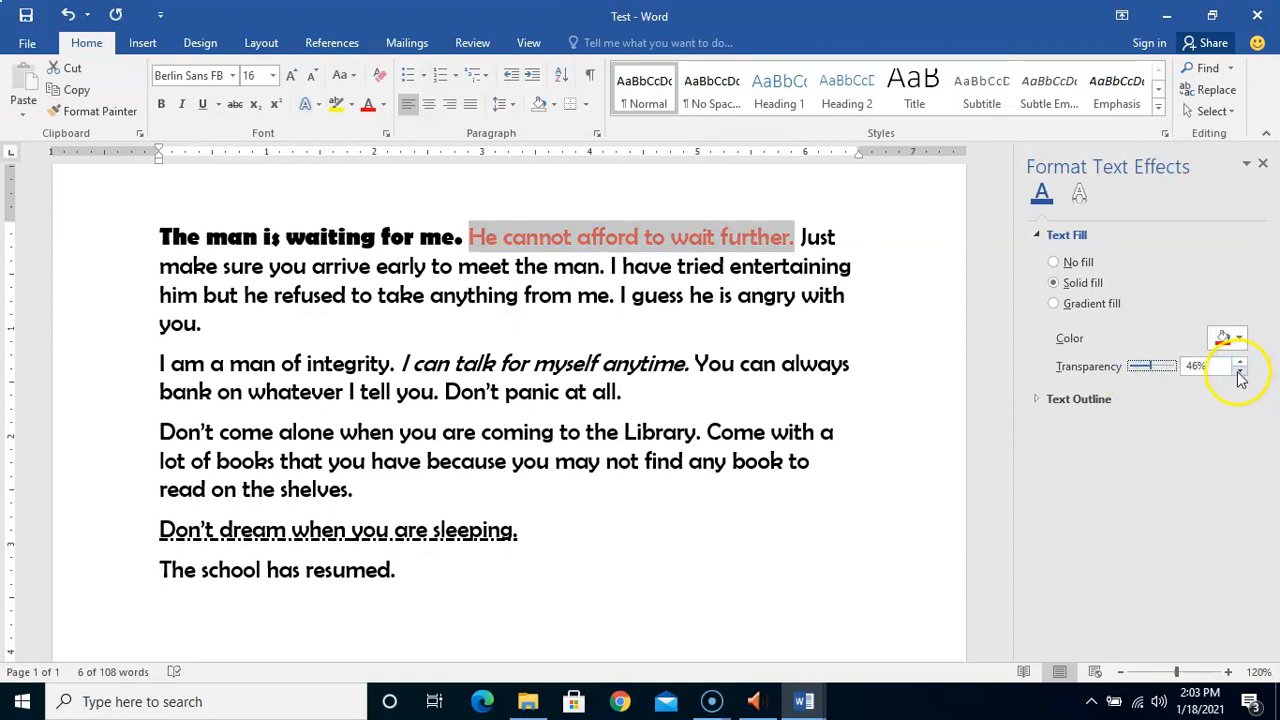
{"action": "mouse_move", "coordinate": [1148, 366]}
{"action": "left_mouse_down"}
{"action": "mouse_move", "coordinate": [1176, 371]}
{"action": "mouse_move", "coordinate": [1125, 372]}
{"action": "left_mouse_up"}
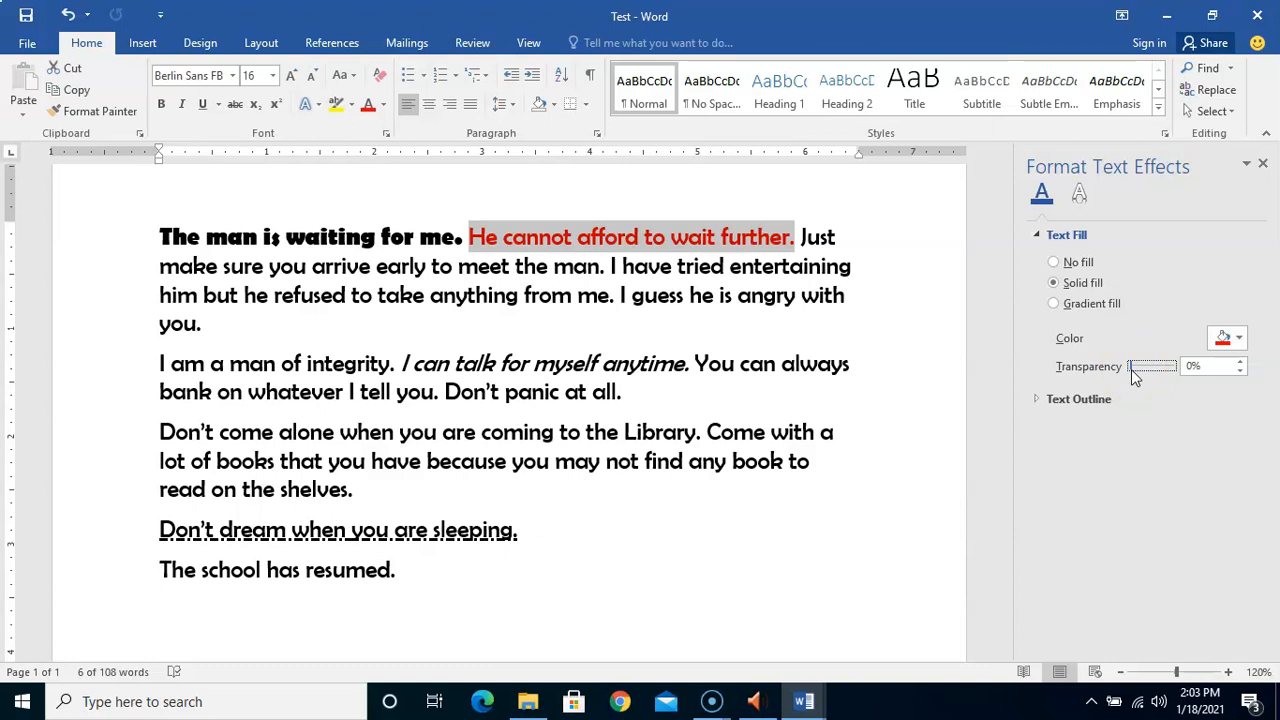
{"action": "left_click_drag", "start_coordinate": [1164, 368], "coordinate": [1122, 382]}
{"action": "left_click", "coordinate": [1263, 166]}
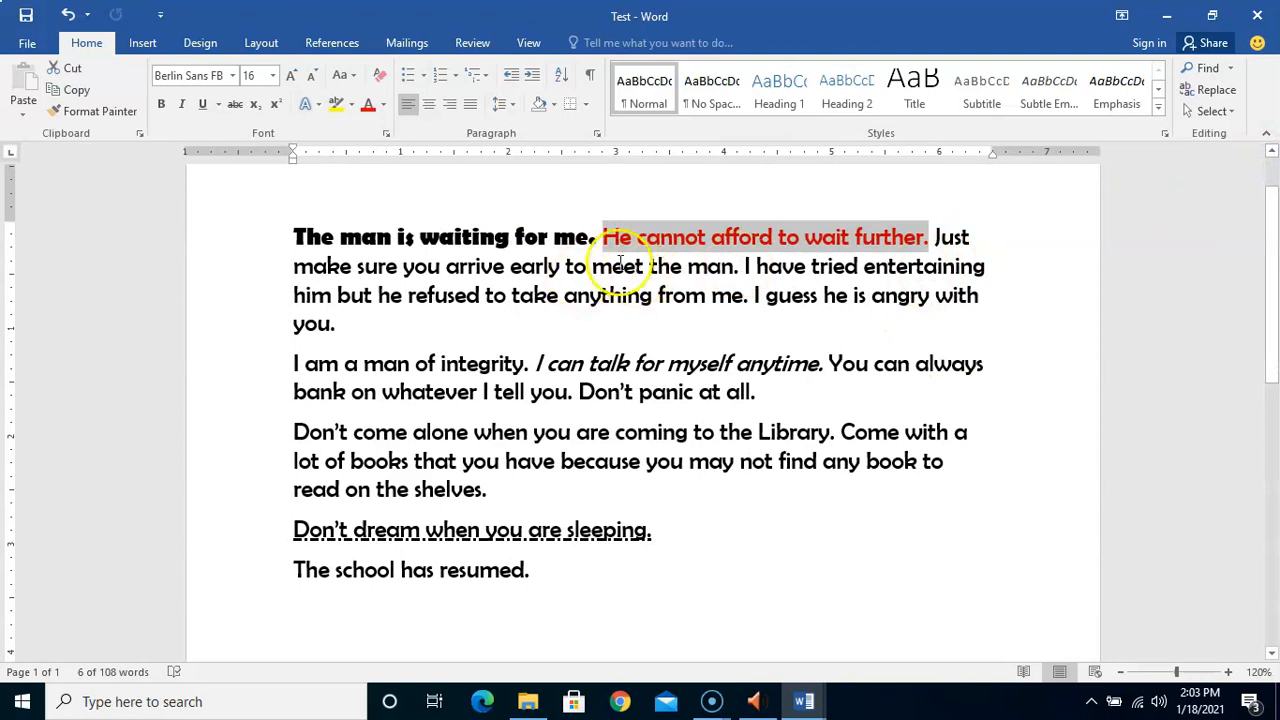
{"action": "left_click", "coordinate": [383, 106]}
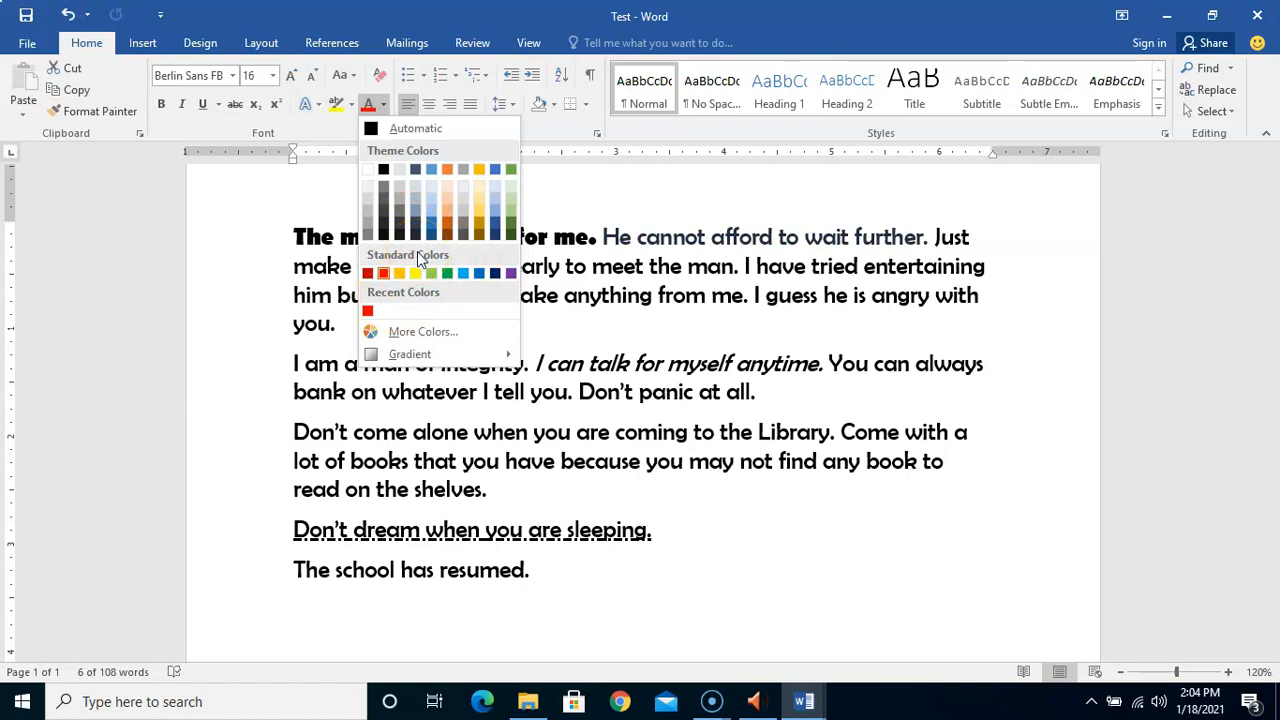
{"action": "left_click", "coordinate": [419, 256]}
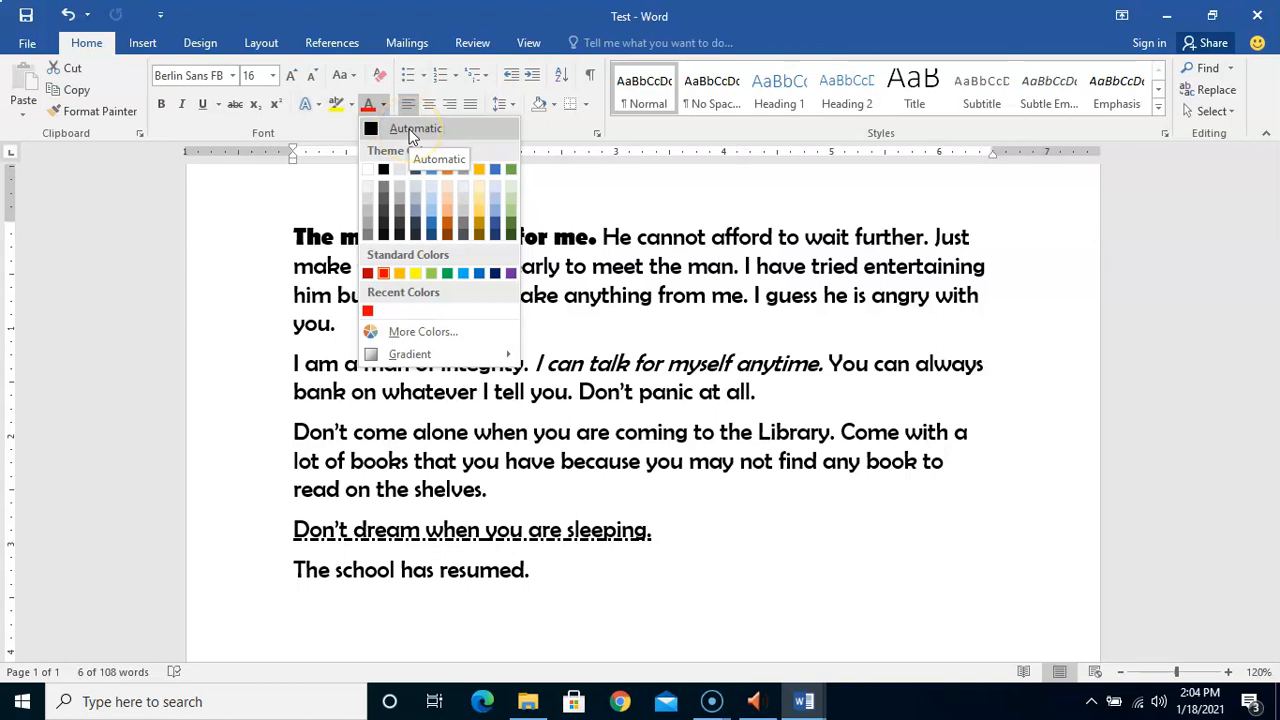
{"action": "left_click", "coordinate": [369, 172]}
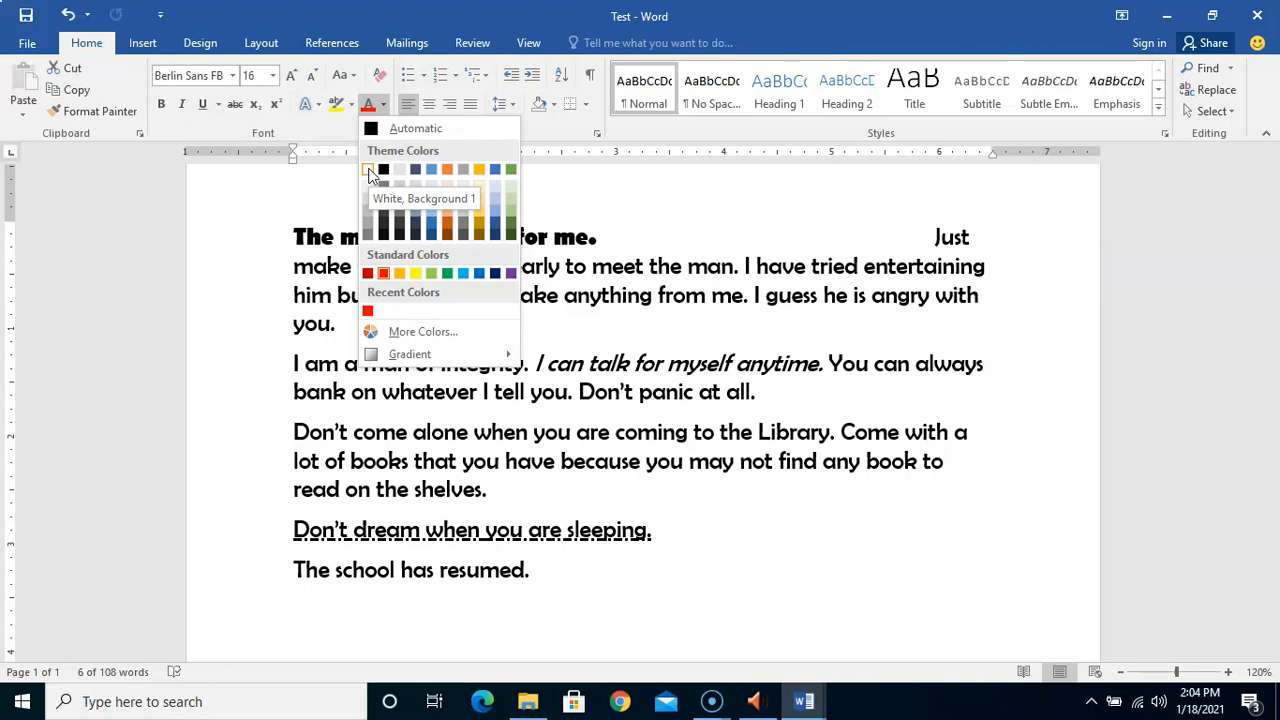
{"action": "left_click", "coordinate": [740, 310]}
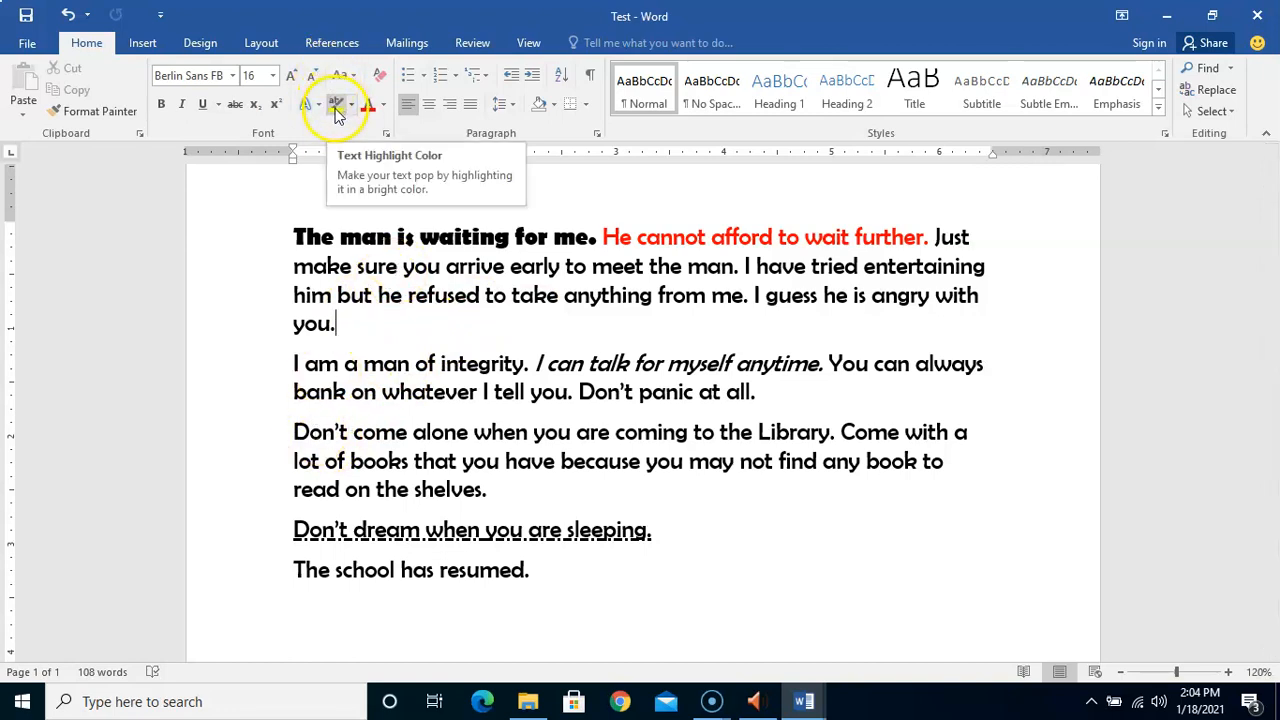
- Highlight "I am a man of integrity." in the second paragraph in yellow and clear the selection
{"action": "left_click_drag", "start_coordinate": [295, 367], "coordinate": [529, 368]}
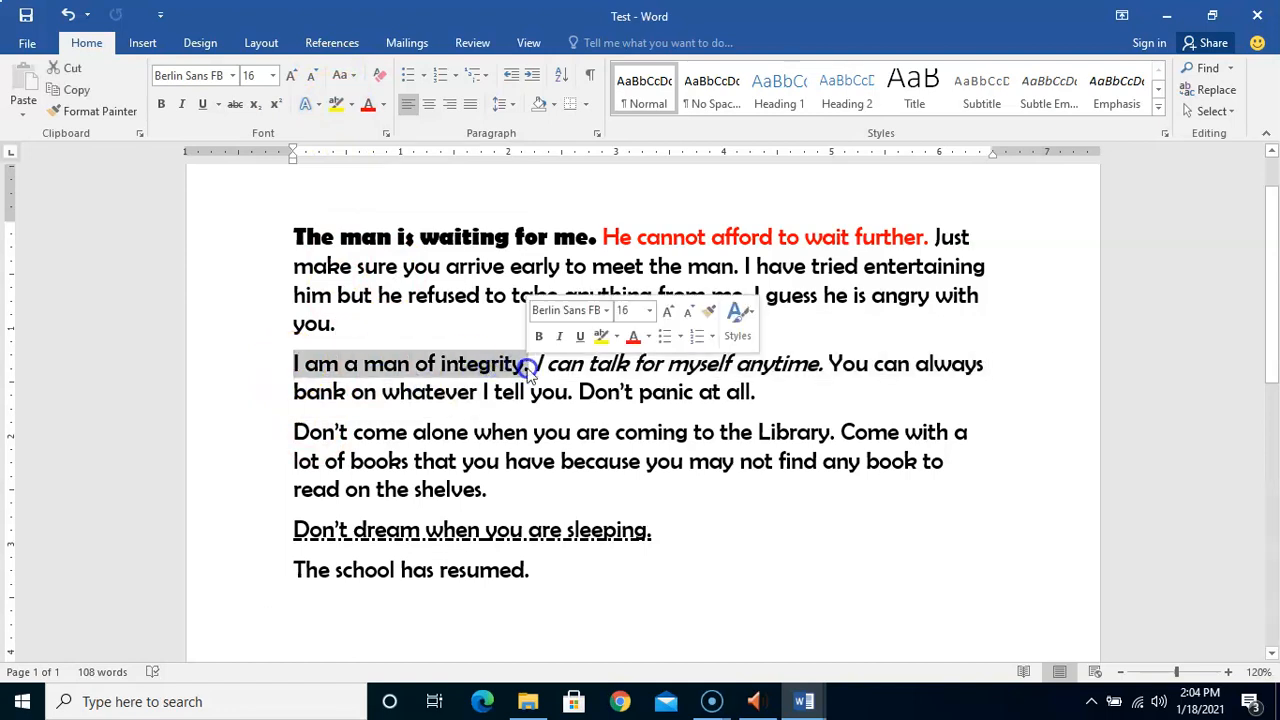
{"action": "left_click", "coordinate": [350, 108]}
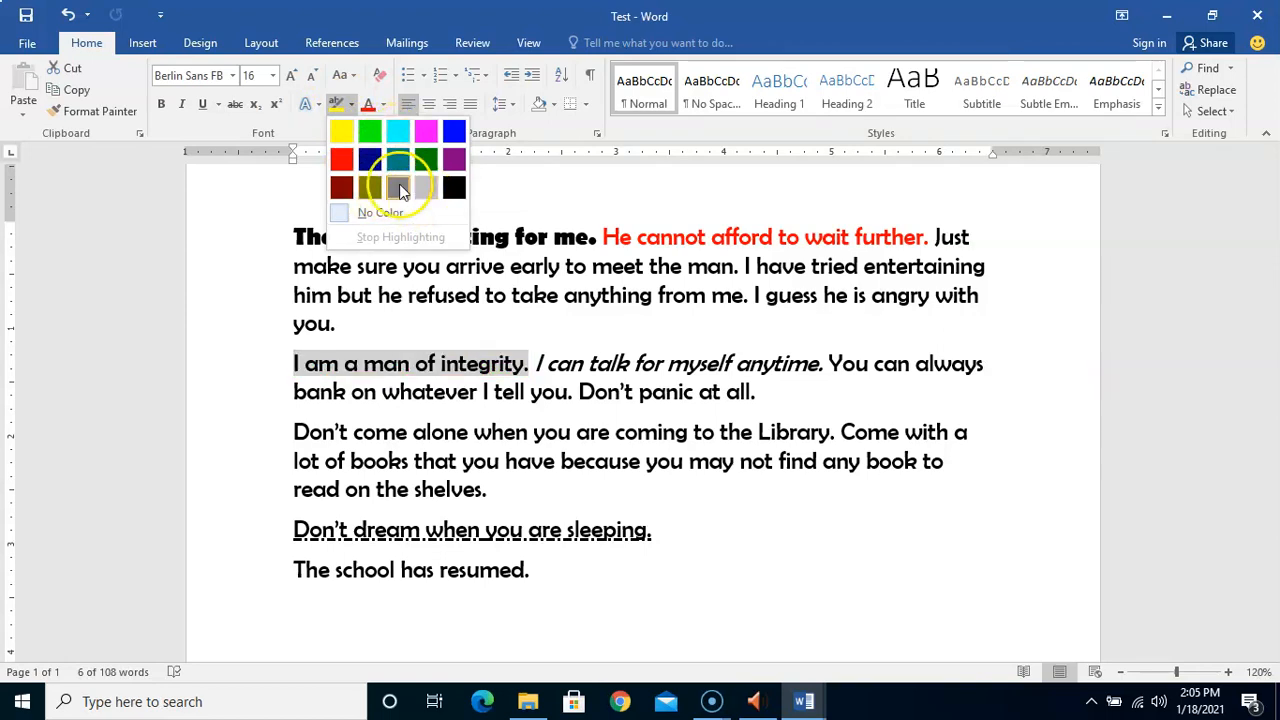
{"action": "left_click", "coordinate": [348, 138]}
{"action": "left_click", "coordinate": [545, 362]}
{"action": "left_click", "coordinate": [579, 392]}
{"action": "left_click", "coordinate": [398, 392]}
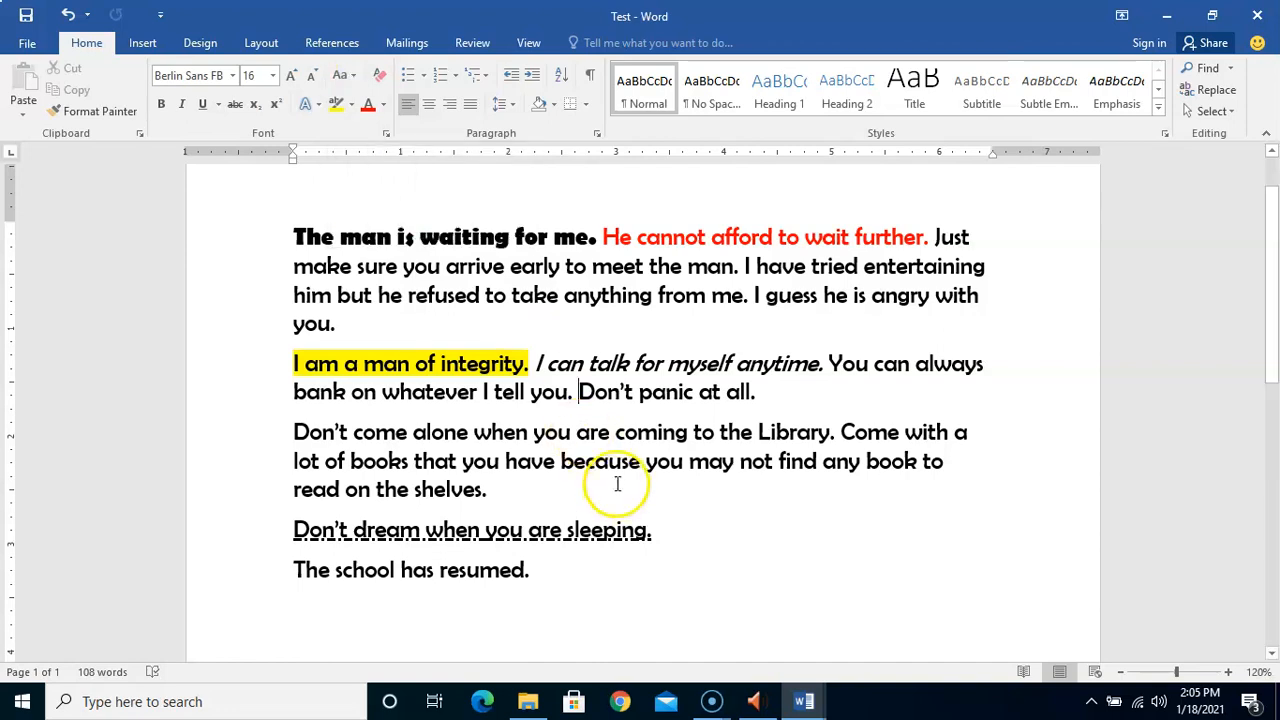
- Apply sentence case and then lowercase to "Don't panic at all." in the second paragraph
{"action": "left_click_drag", "start_coordinate": [581, 395], "coordinate": [755, 394]}
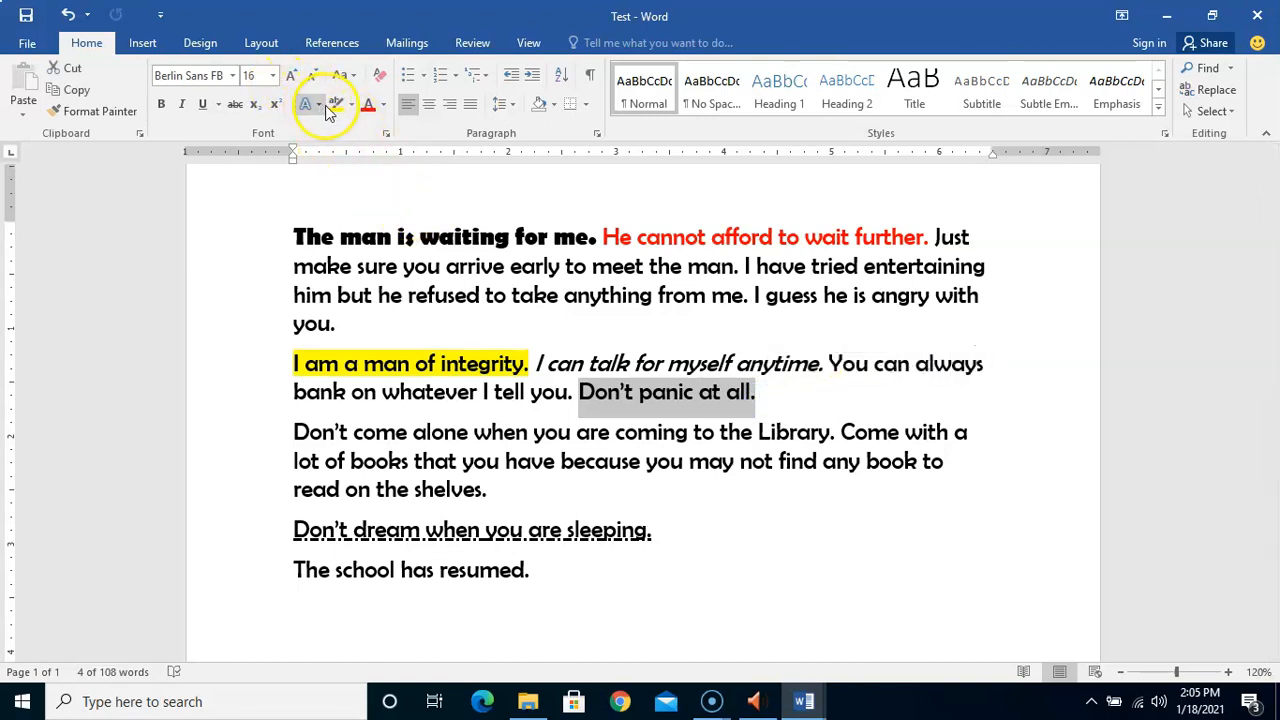
{"action": "left_click", "coordinate": [354, 80]}
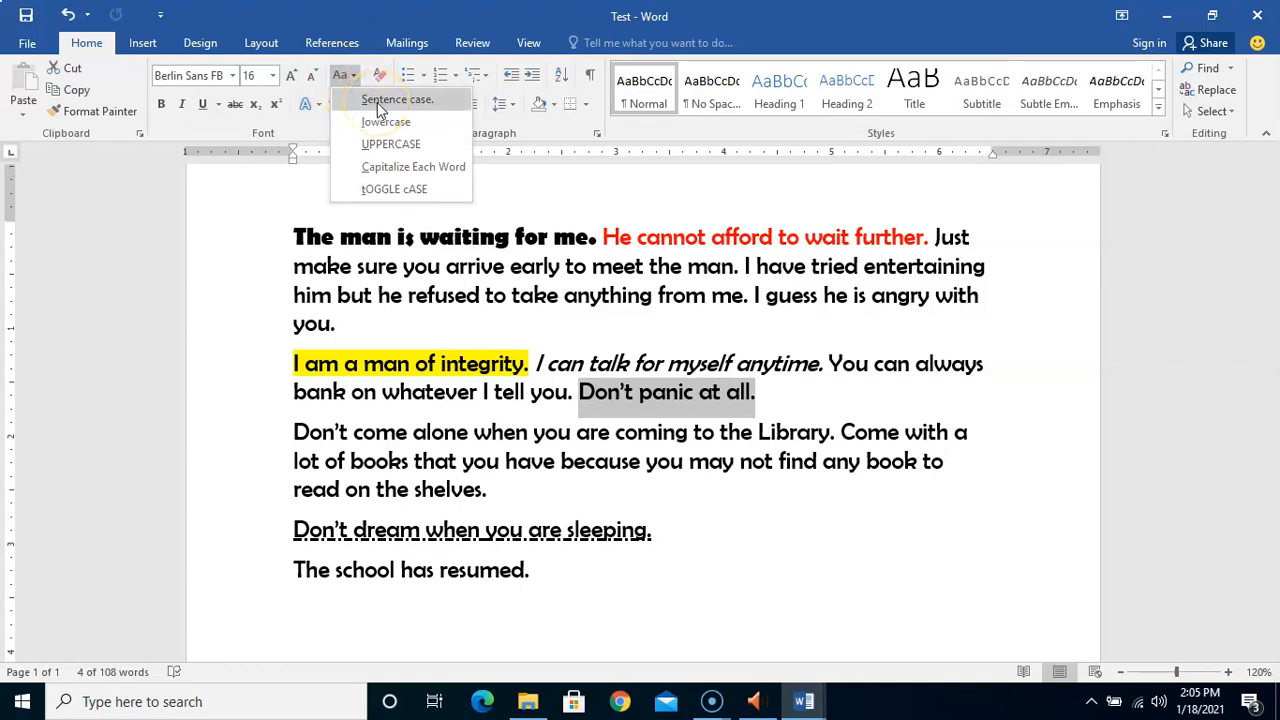
{"action": "left_click", "coordinate": [380, 104]}
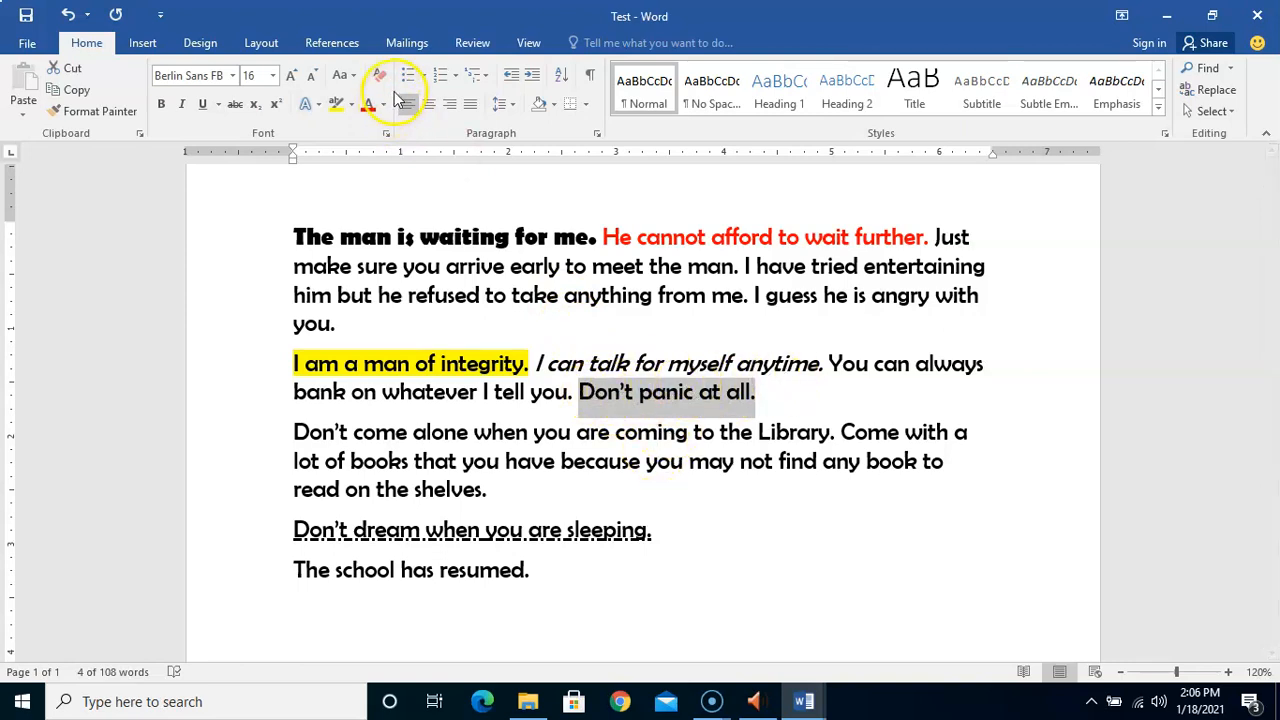
{"action": "left_click", "coordinate": [343, 76]}
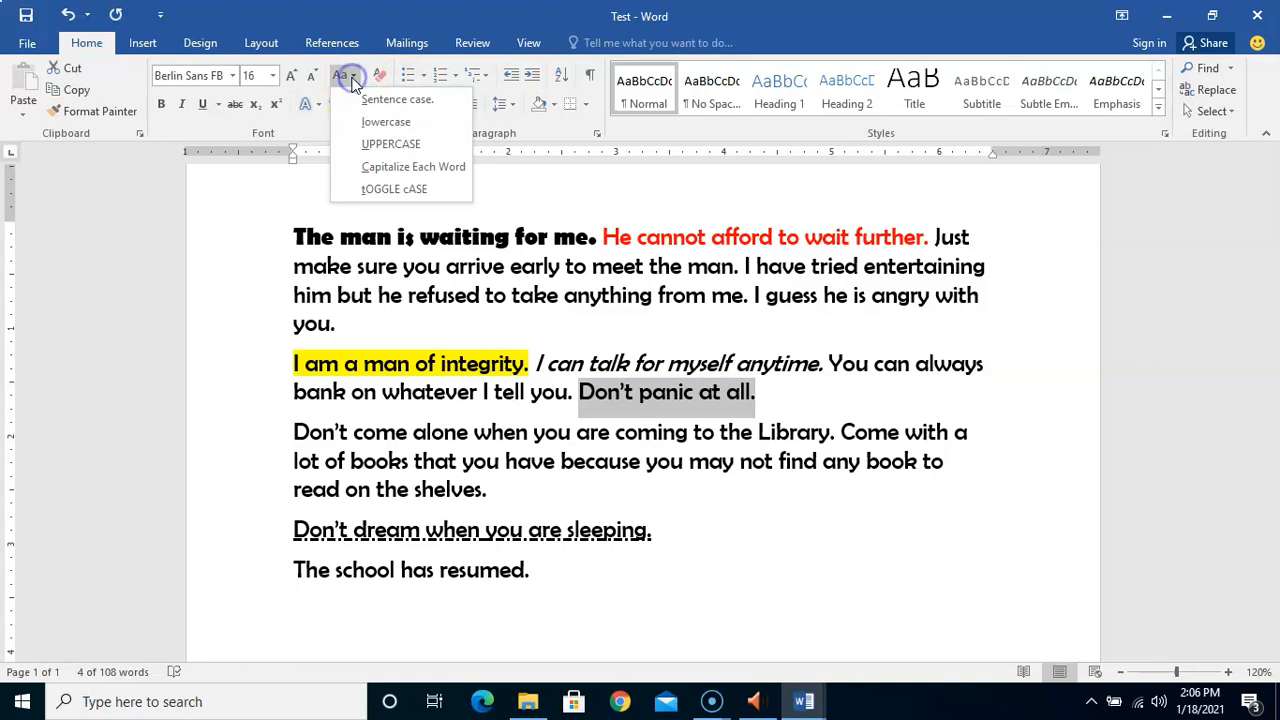
{"action": "left_click", "coordinate": [383, 124]}
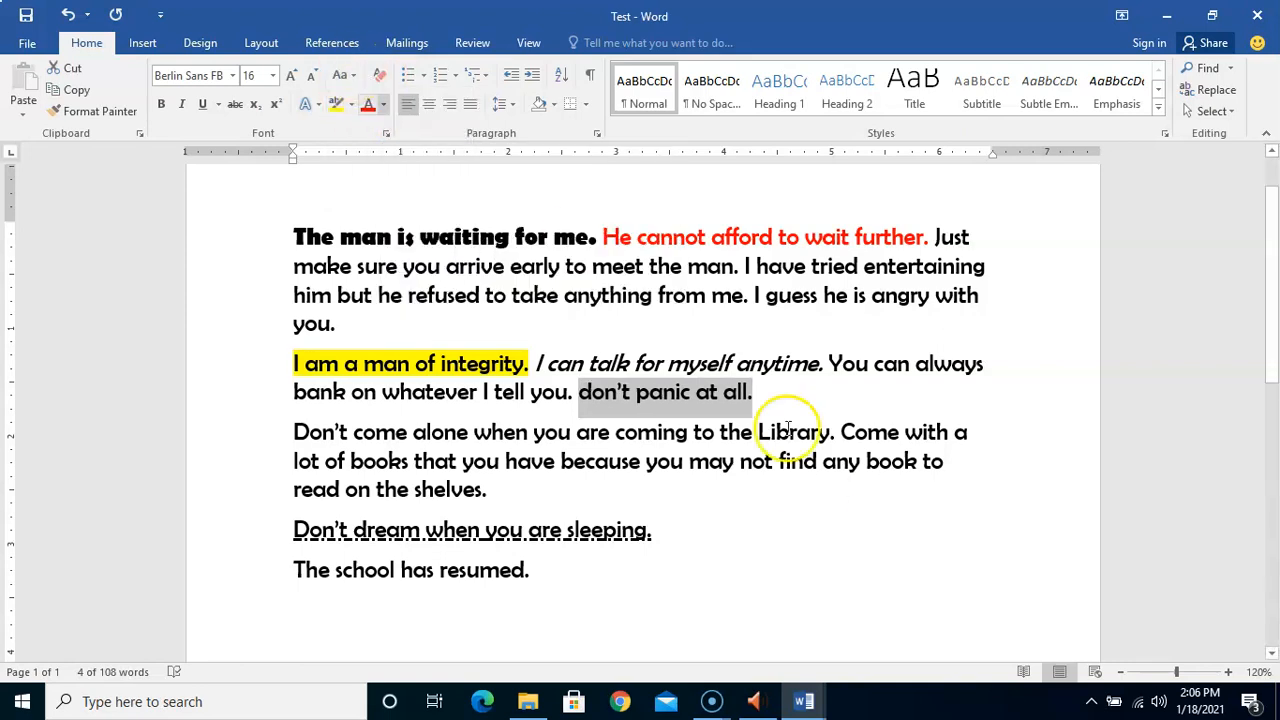
- Change the case of "Don't panic at all." to UPPERCASE and then to Capitalize Each Word
{"action": "left_click", "coordinate": [354, 80]}
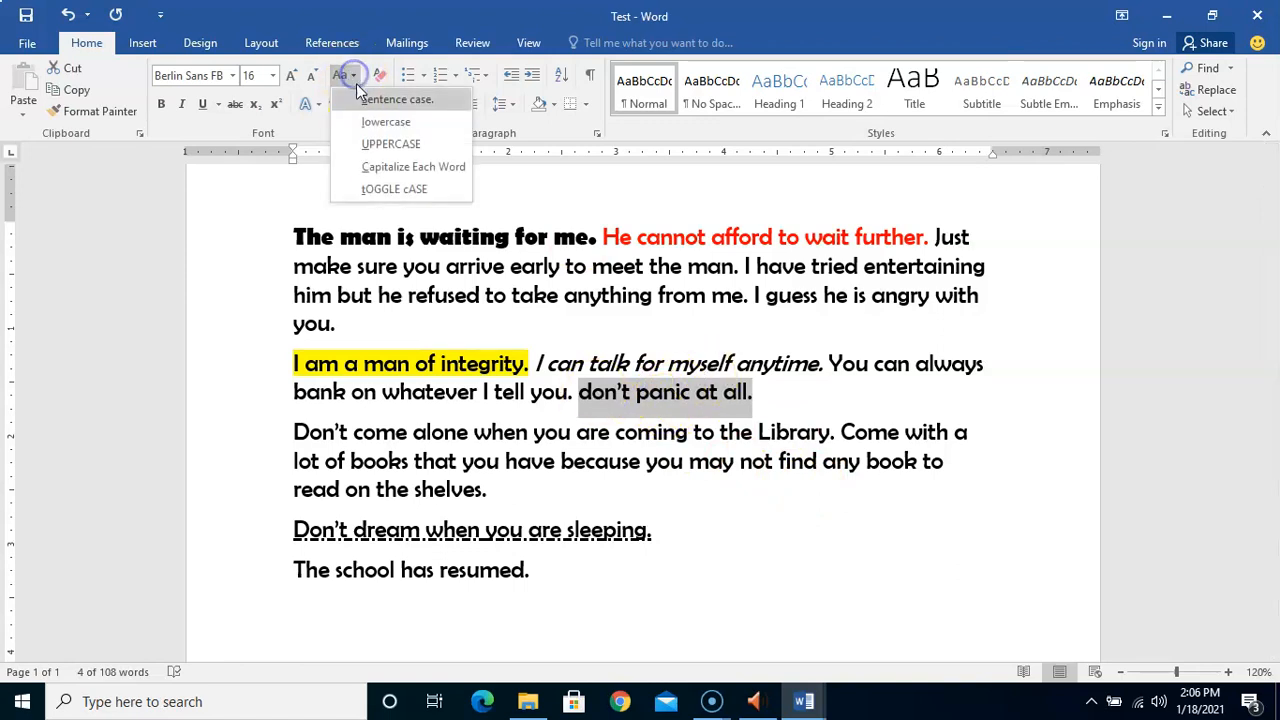
{"action": "left_click", "coordinate": [372, 141]}
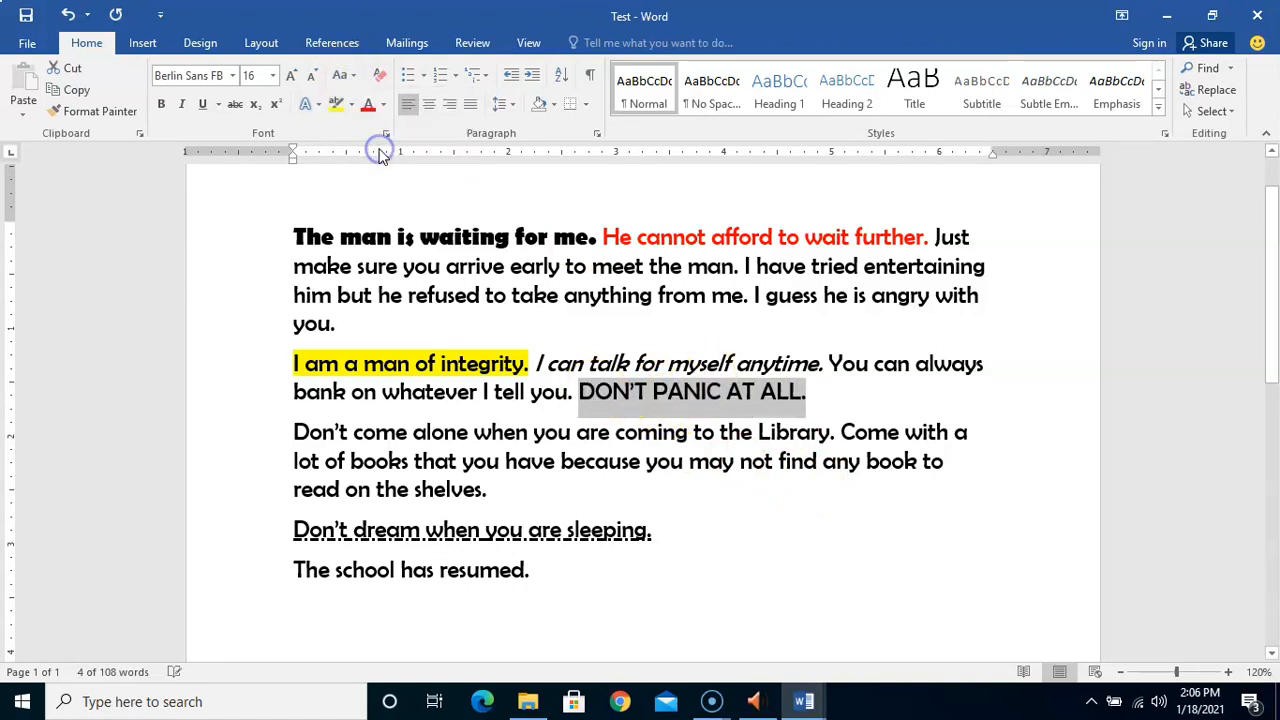
{"action": "left_click", "coordinate": [350, 79]}
{"action": "left_click", "coordinate": [375, 166]}
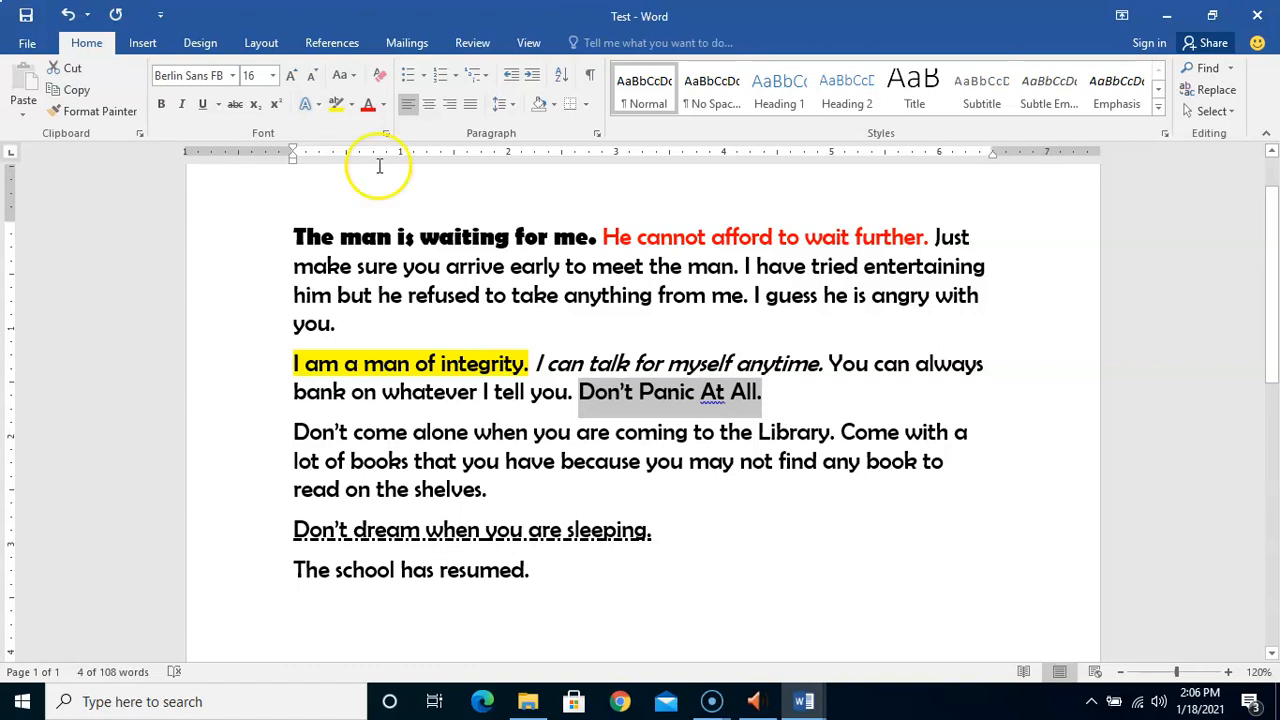
- Toggle the case of "Don't panic at all.", return it to sentence case, and deselect it
{"action": "left_click", "coordinate": [353, 78]}
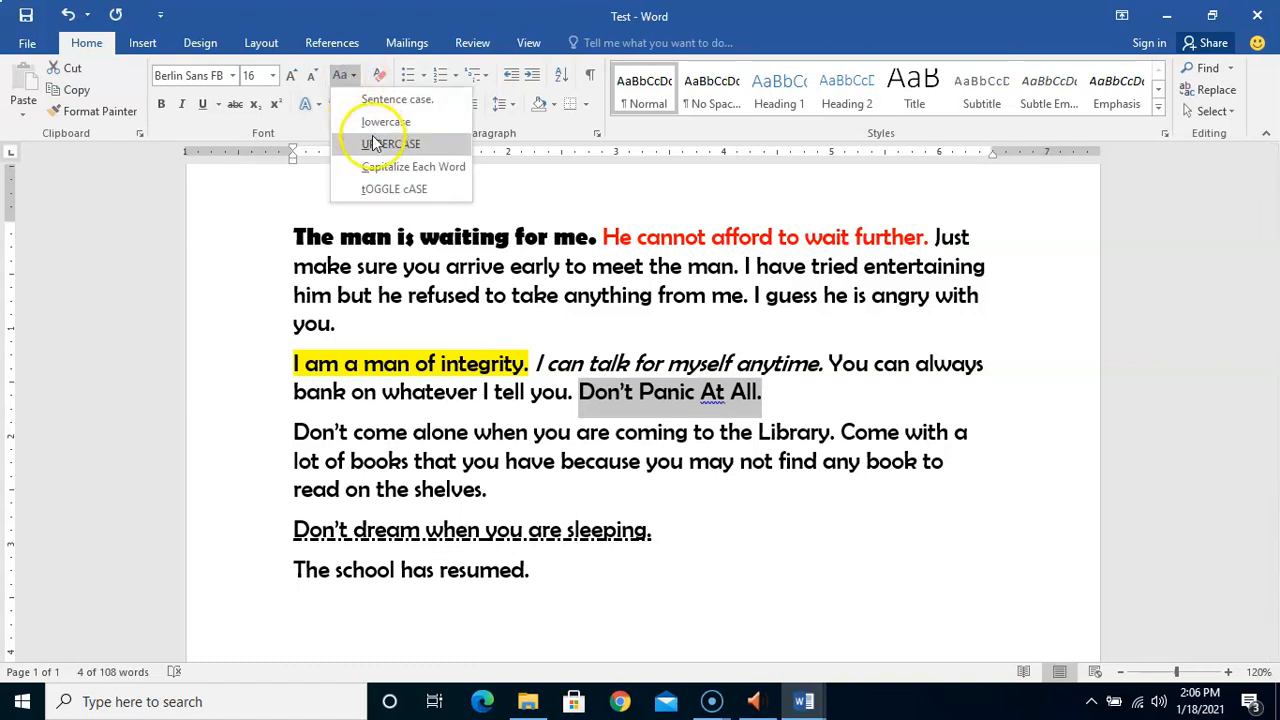
{"action": "left_click", "coordinate": [389, 193]}
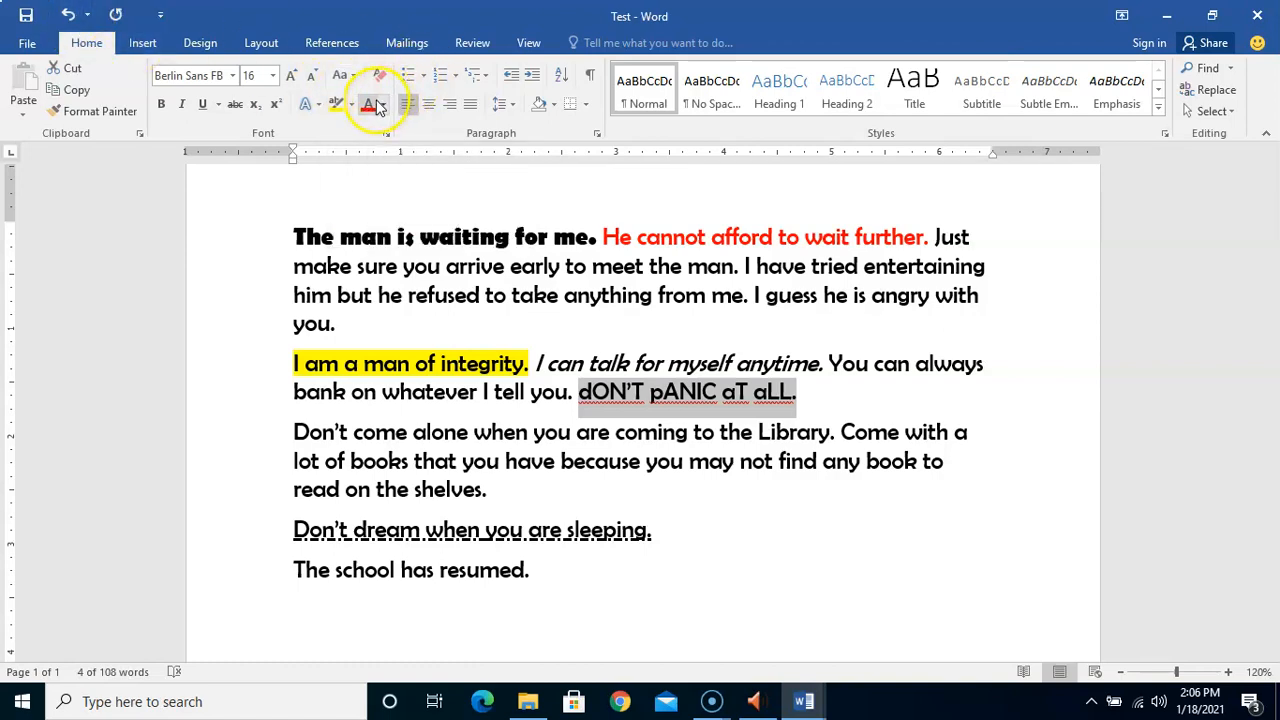
{"action": "left_click", "coordinate": [354, 83]}
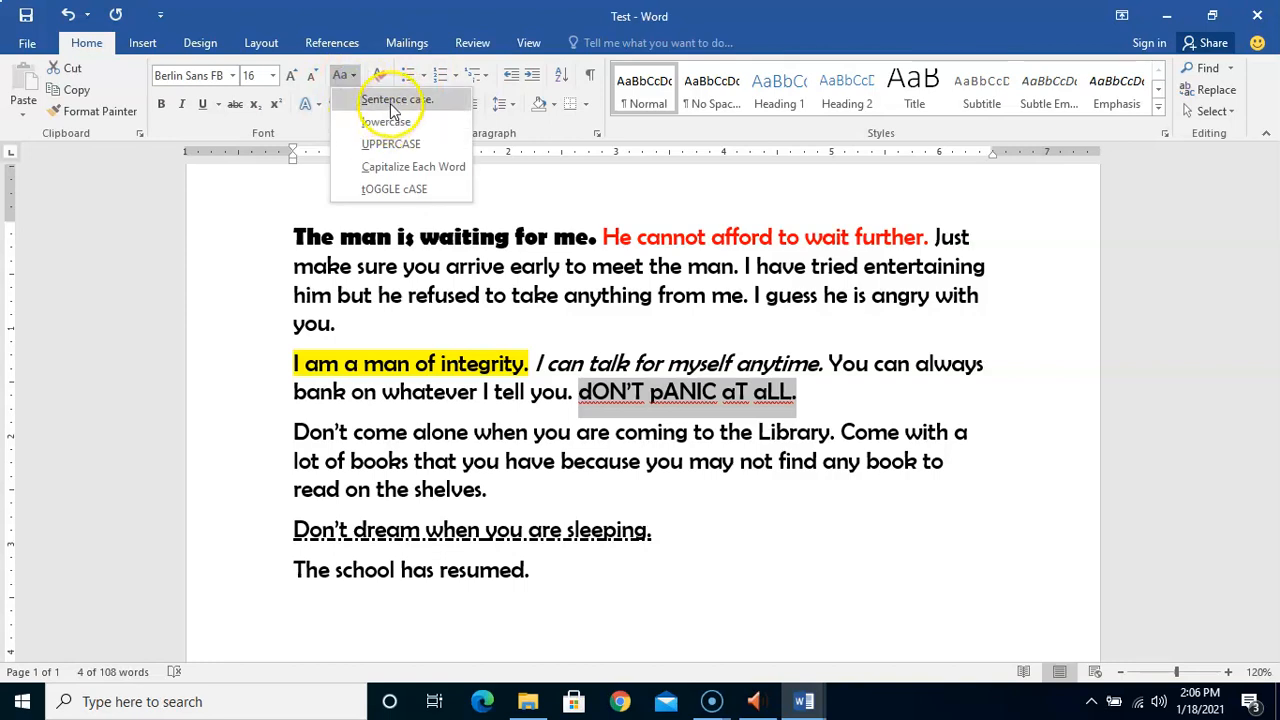
{"action": "left_click", "coordinate": [398, 96]}
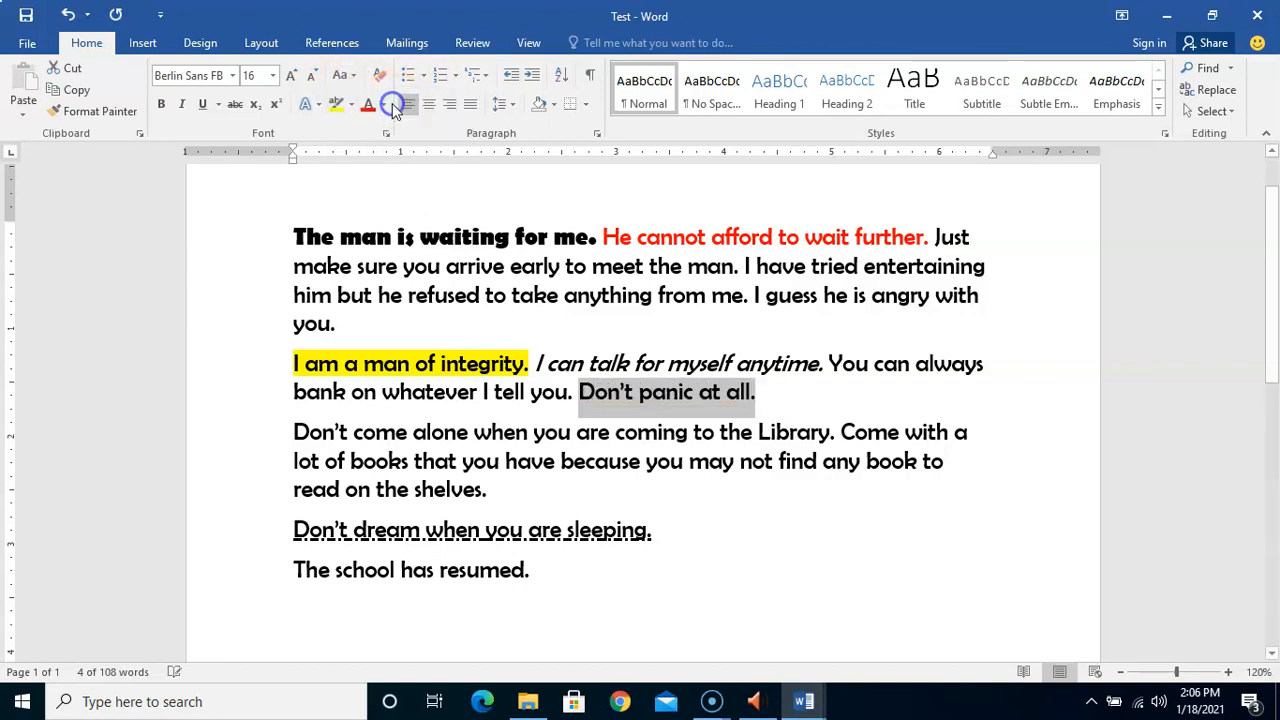
{"action": "left_click", "coordinate": [561, 437]}
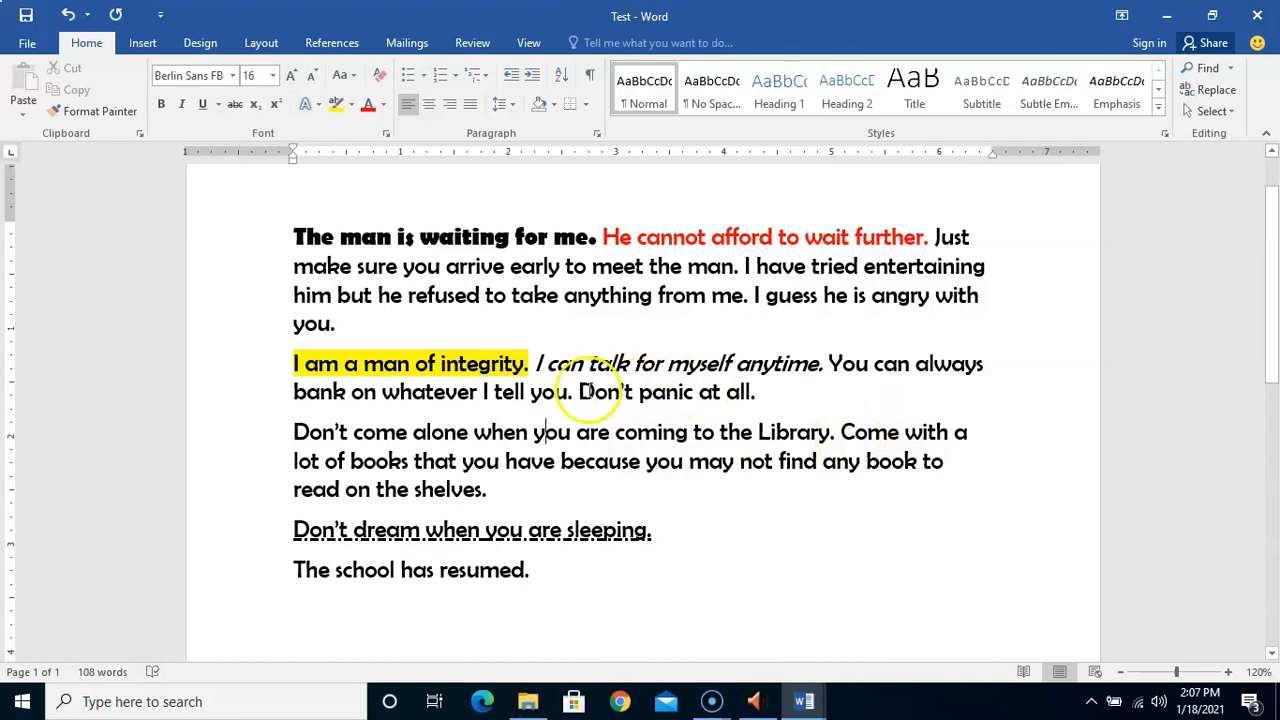
- Apply strikethrough to "Don't panic at all." in the second paragraph and deselect it
{"action": "left_click_drag", "start_coordinate": [580, 392], "coordinate": [757, 396]}
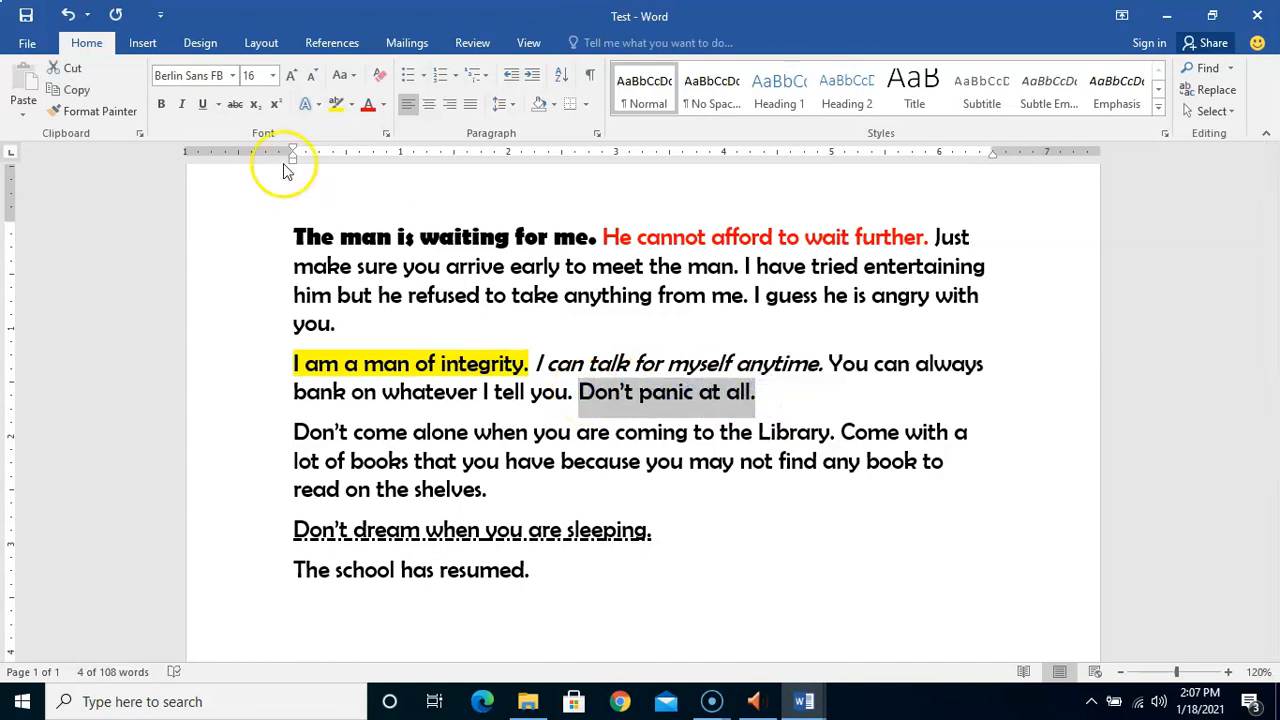
{"action": "left_click", "coordinate": [237, 105]}
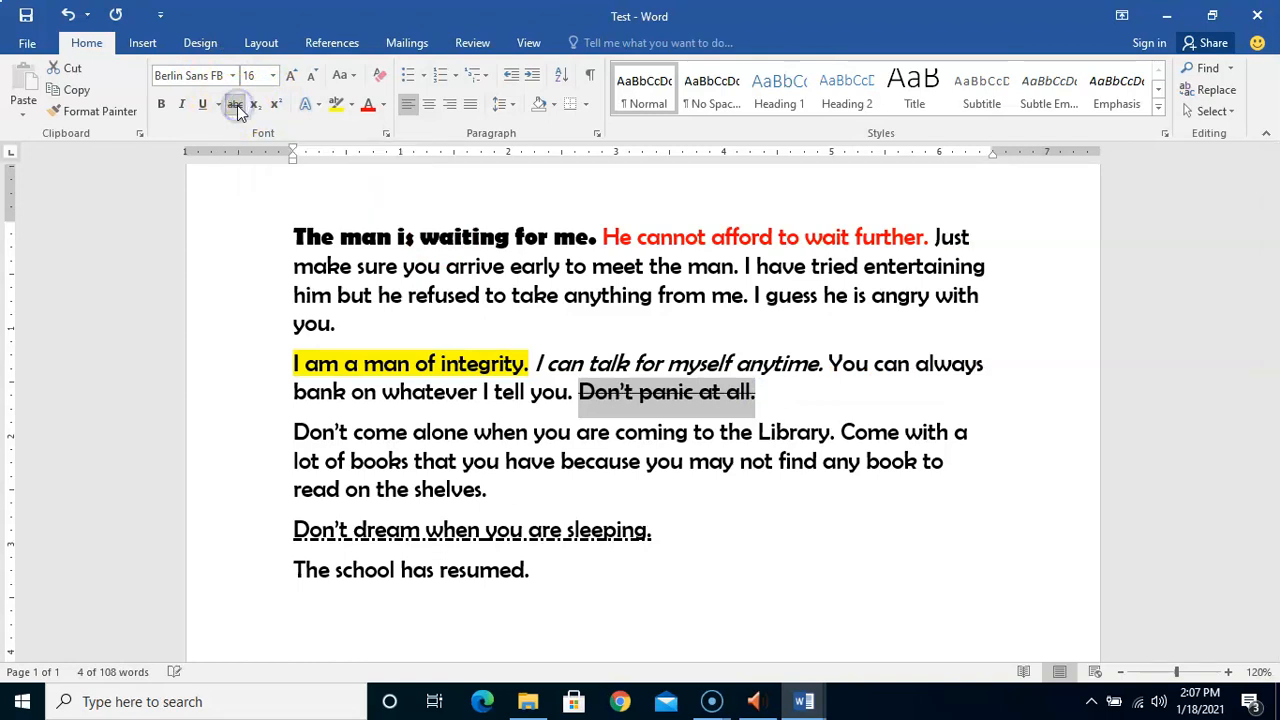
{"action": "left_click", "coordinate": [722, 515]}
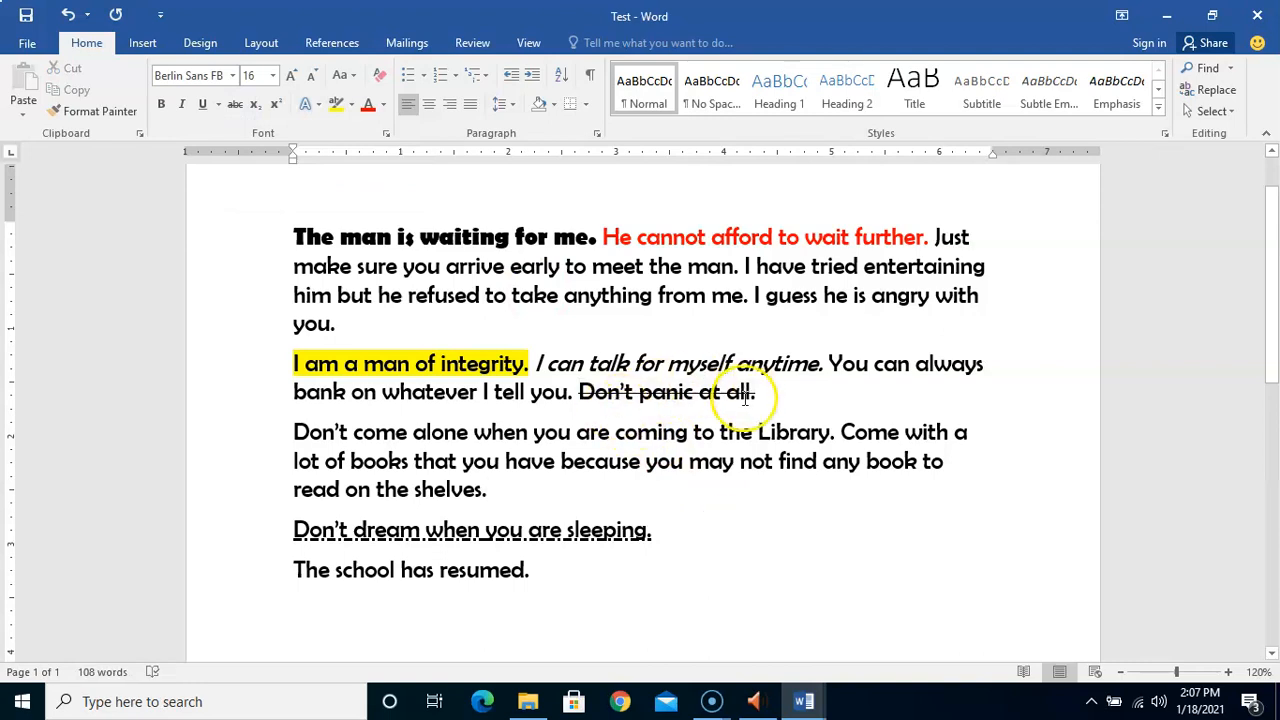
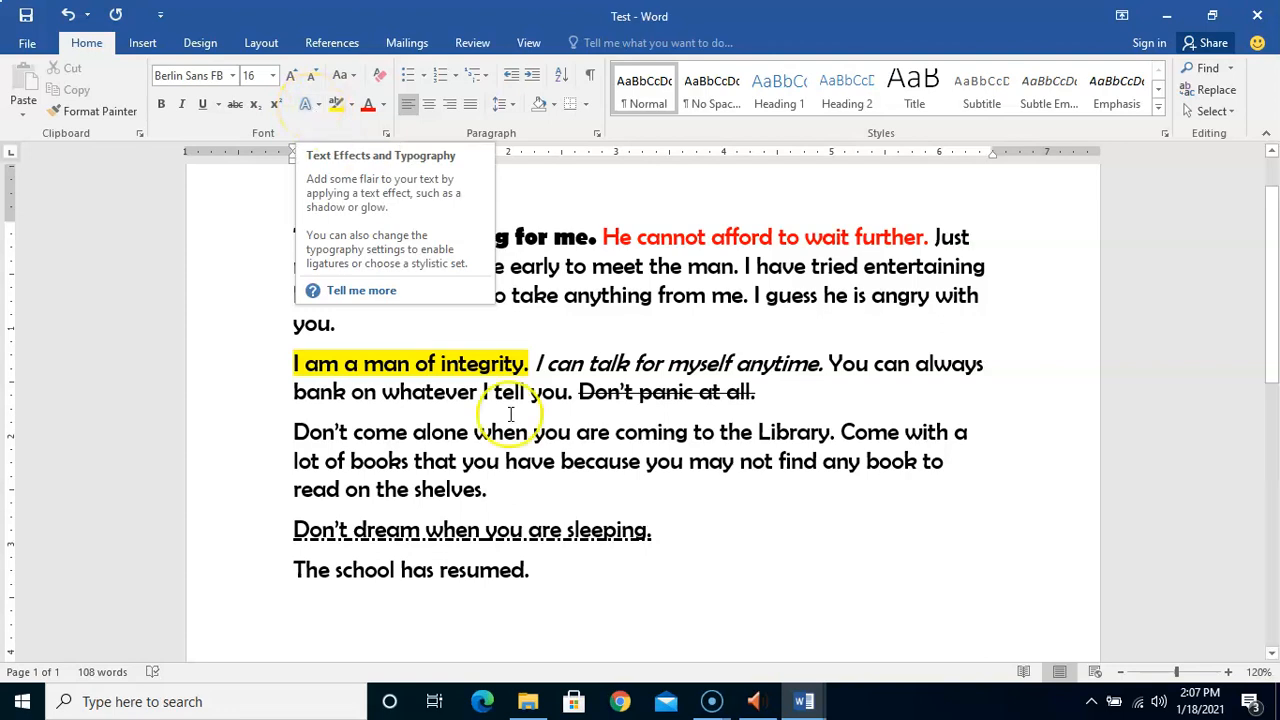
- Select "The school has resumed." and examine the preset text effects and the outline color, weight and dash options
{"action": "left_click_drag", "start_coordinate": [296, 572], "coordinate": [533, 573]}
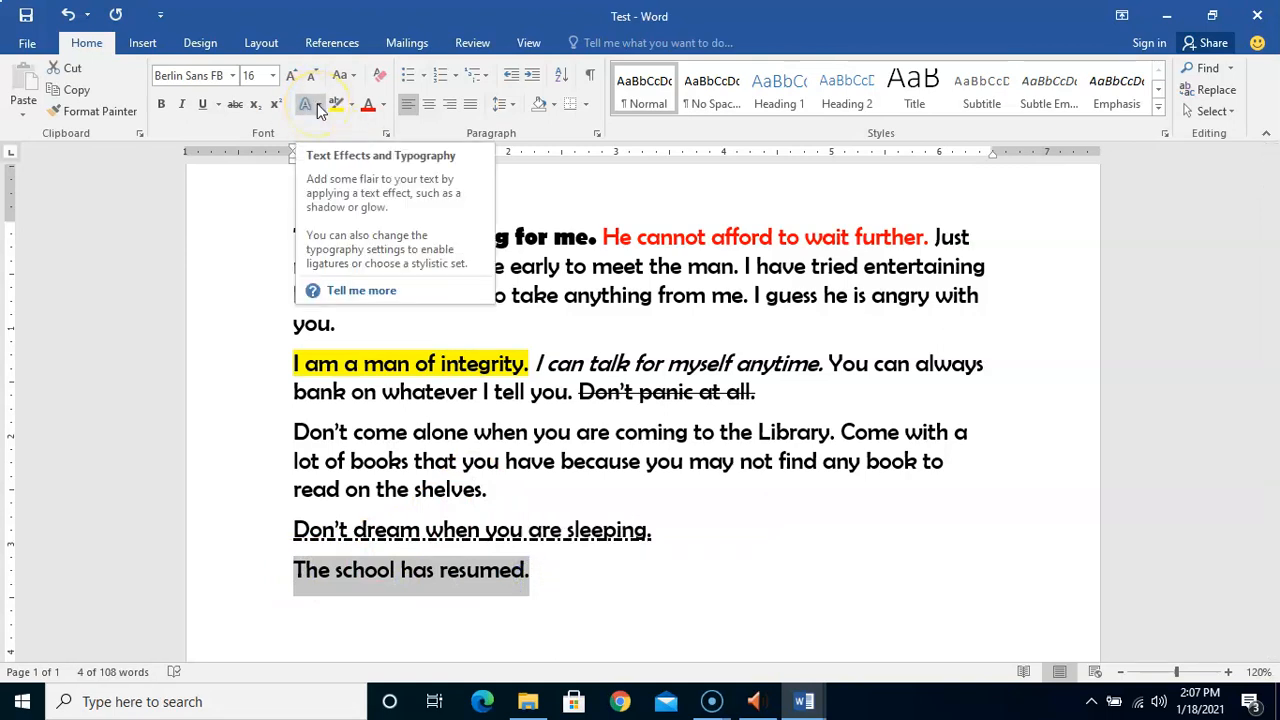
{"action": "left_click", "coordinate": [317, 103]}
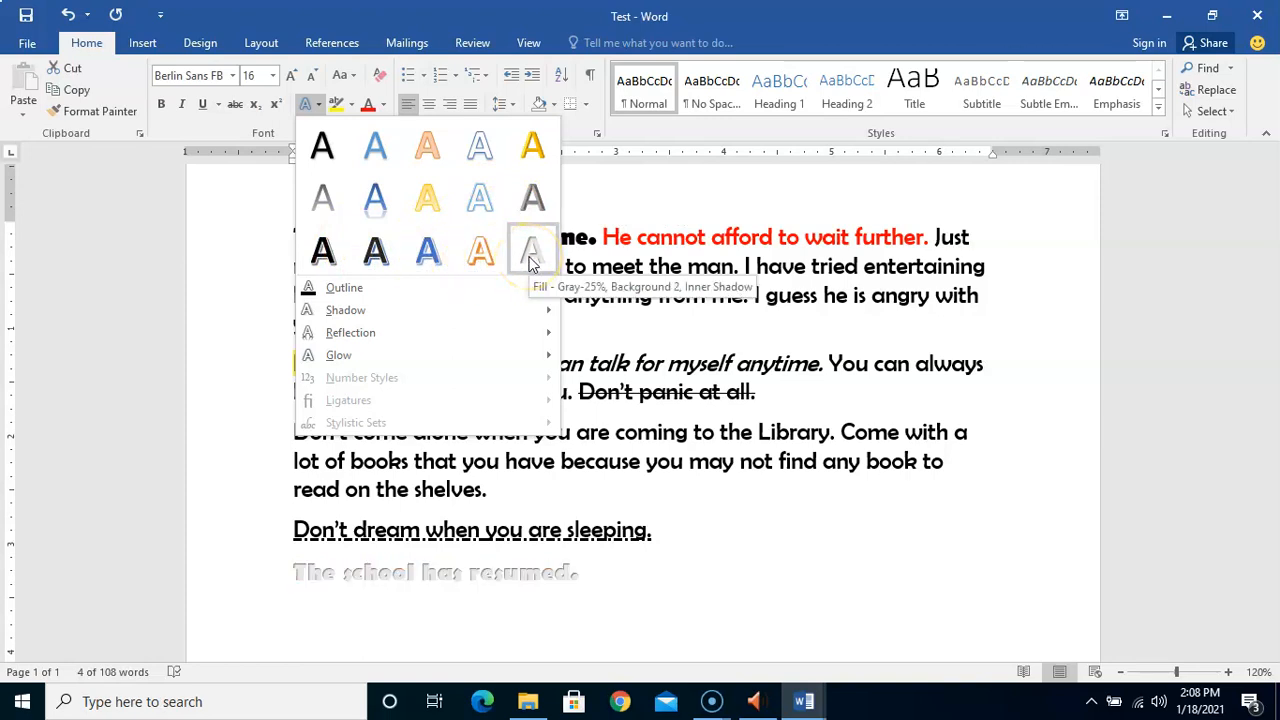
{"action": "mouse_move", "coordinate": [490, 299]}
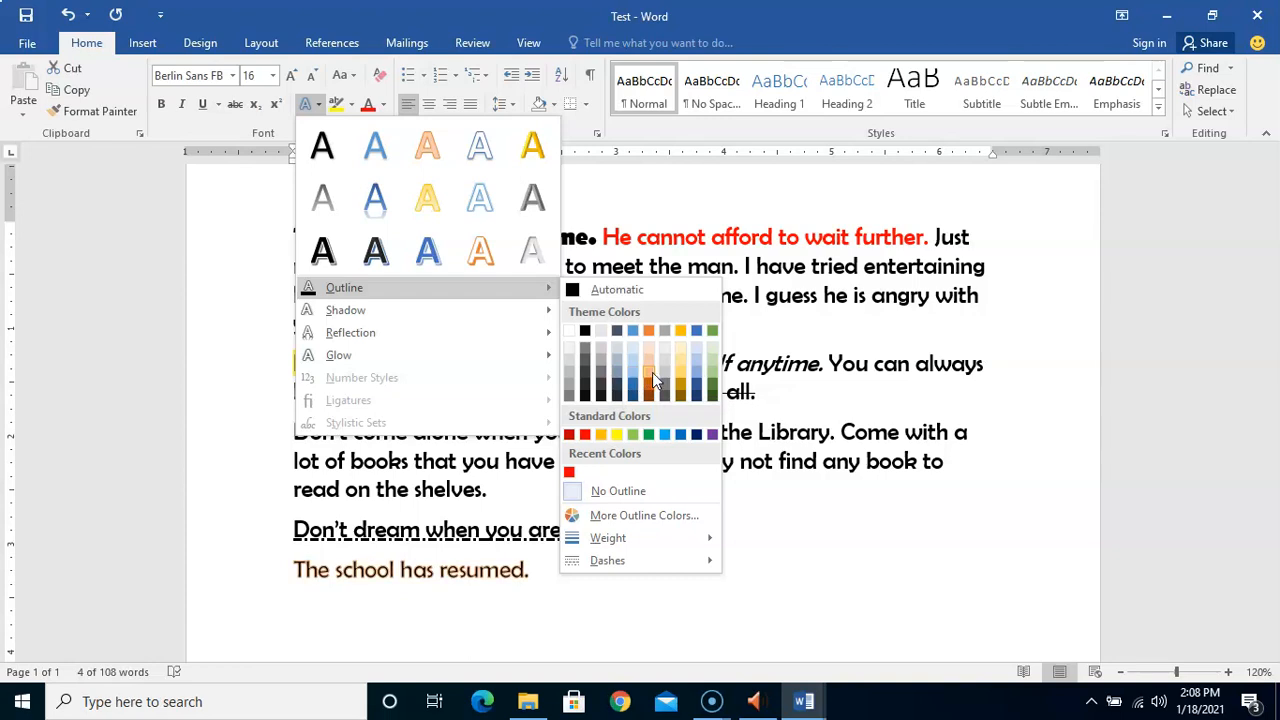
{"action": "left_click", "coordinate": [681, 377]}
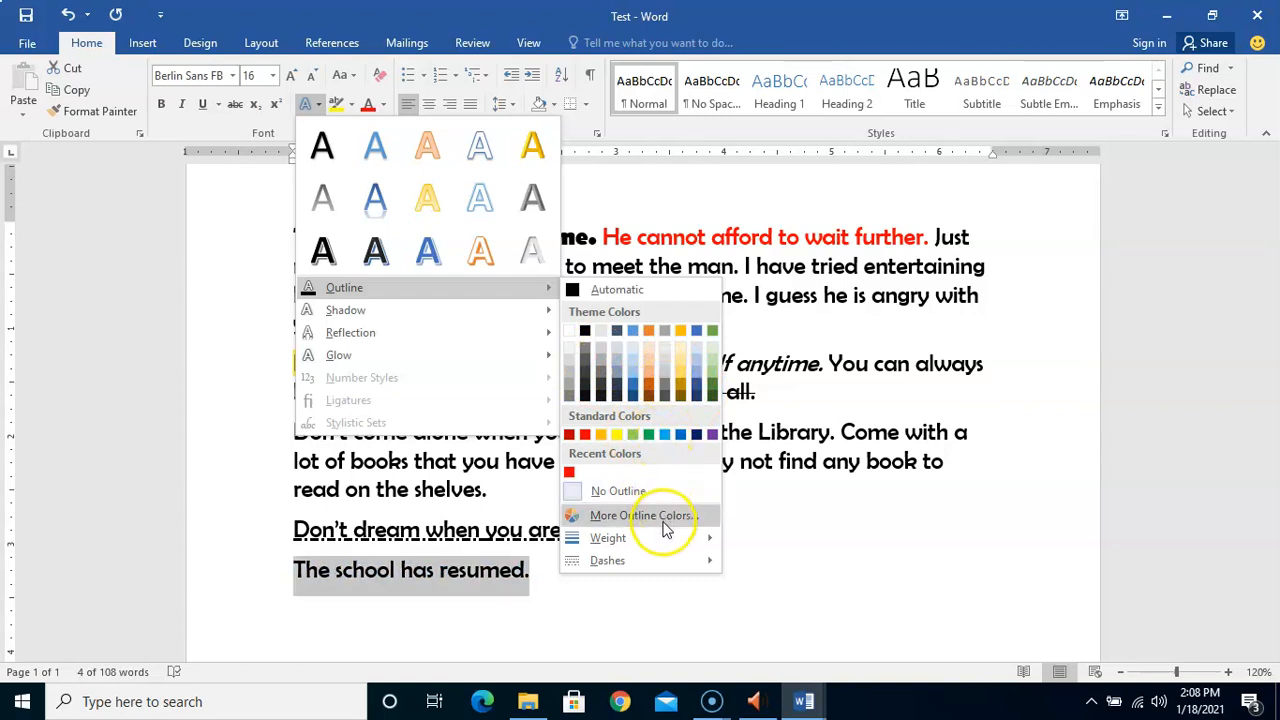
{"action": "mouse_move", "coordinate": [663, 537]}
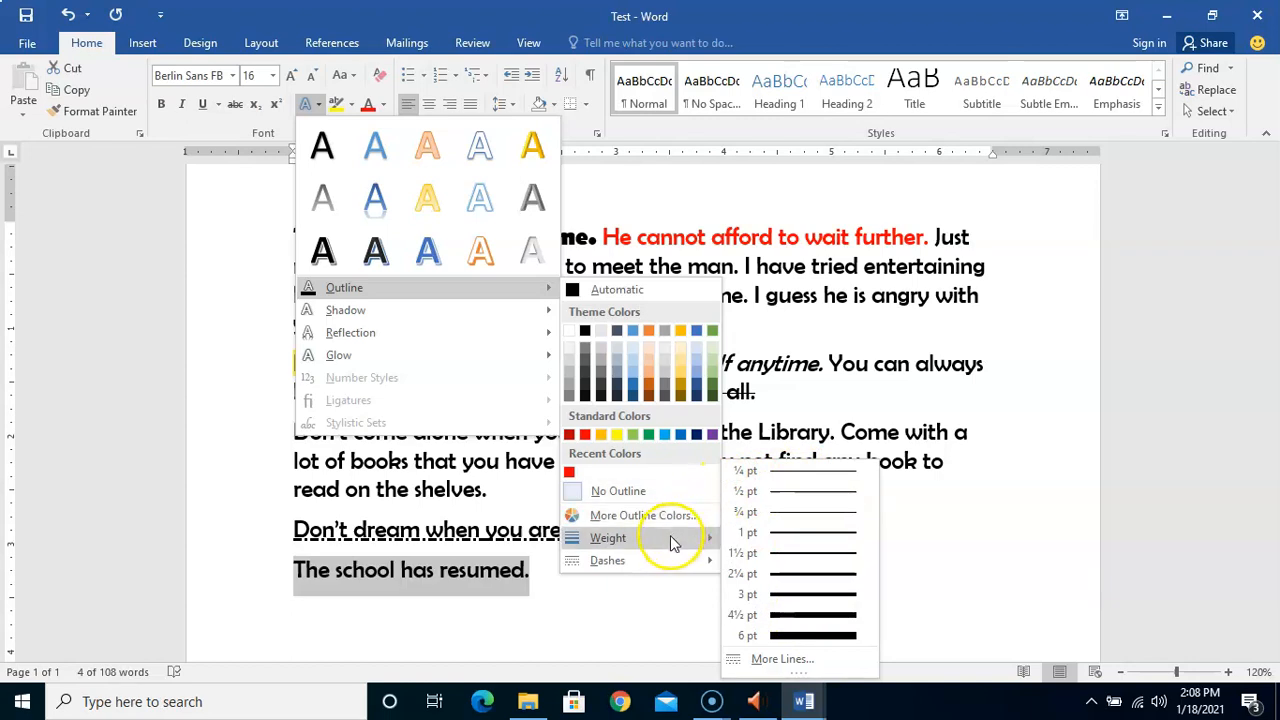
{"action": "mouse_move", "coordinate": [670, 563]}
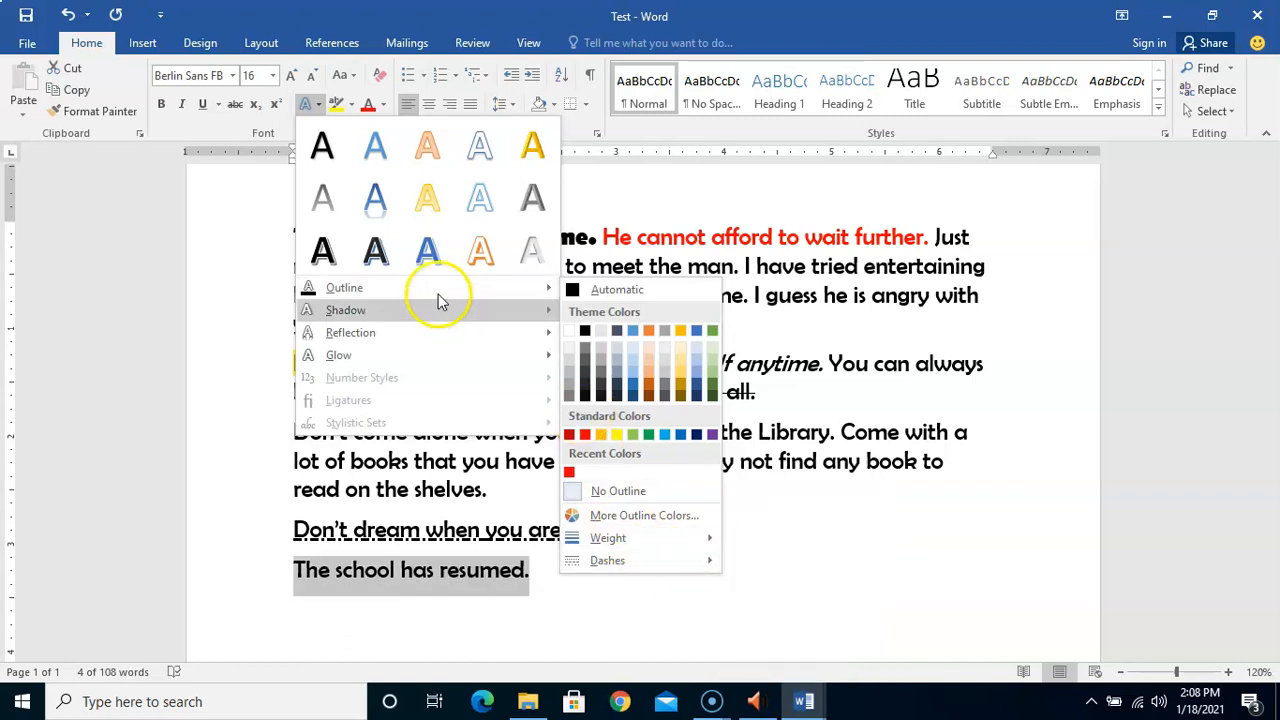
- Examine the shadow, reflection and glow text effects for "The school has resumed." without applying any of them
{"action": "mouse_move", "coordinate": [445, 310]}
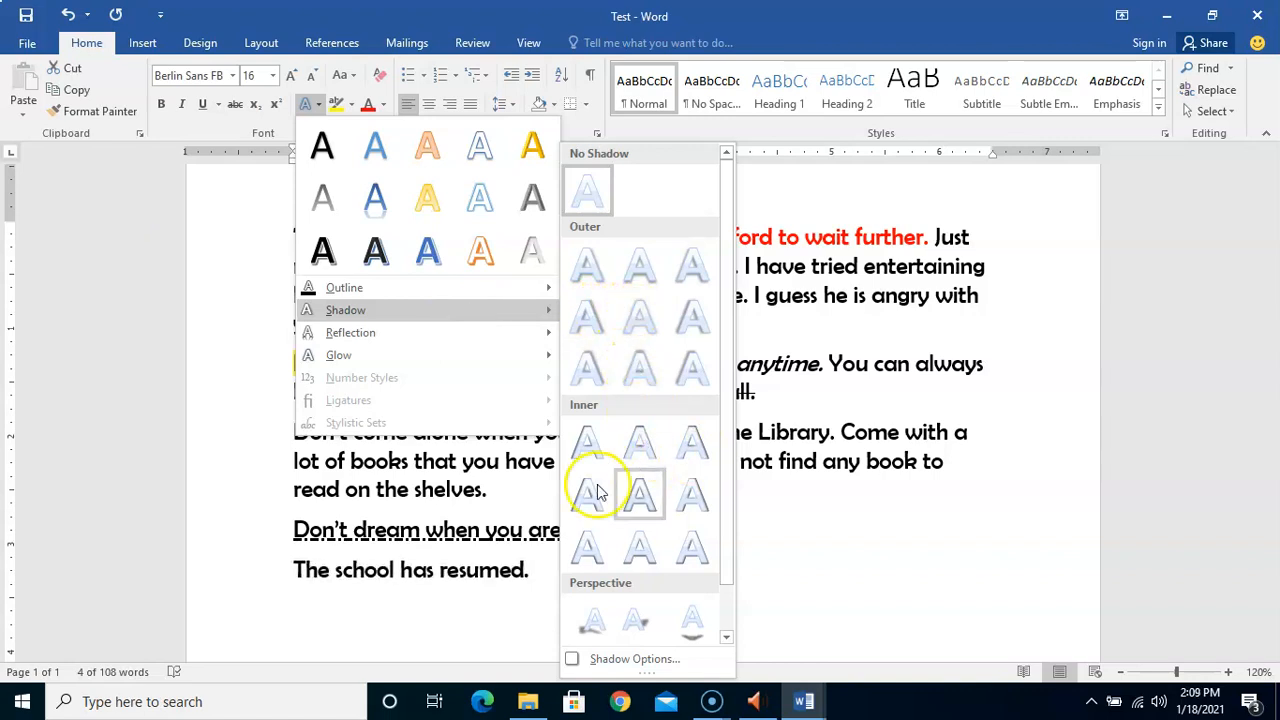
{"action": "left_click_drag", "start_coordinate": [724, 492], "coordinate": [725, 540]}
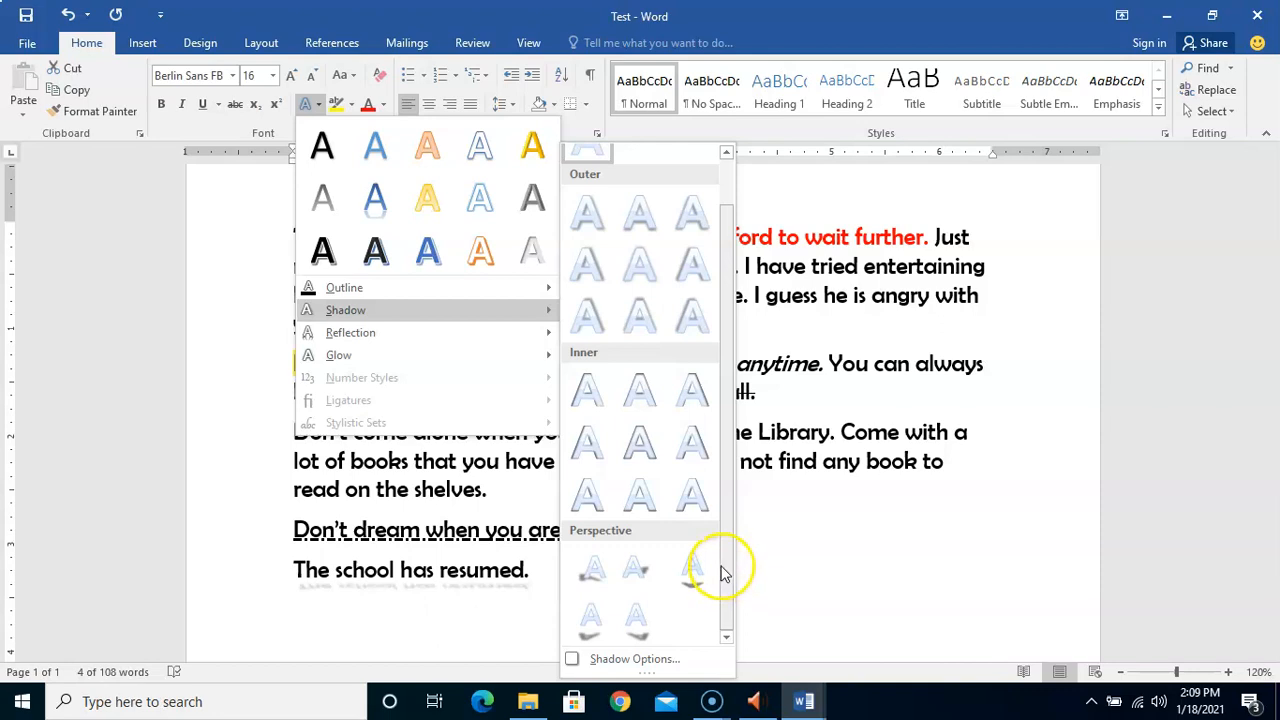
{"action": "left_click_drag", "start_coordinate": [724, 574], "coordinate": [723, 606]}
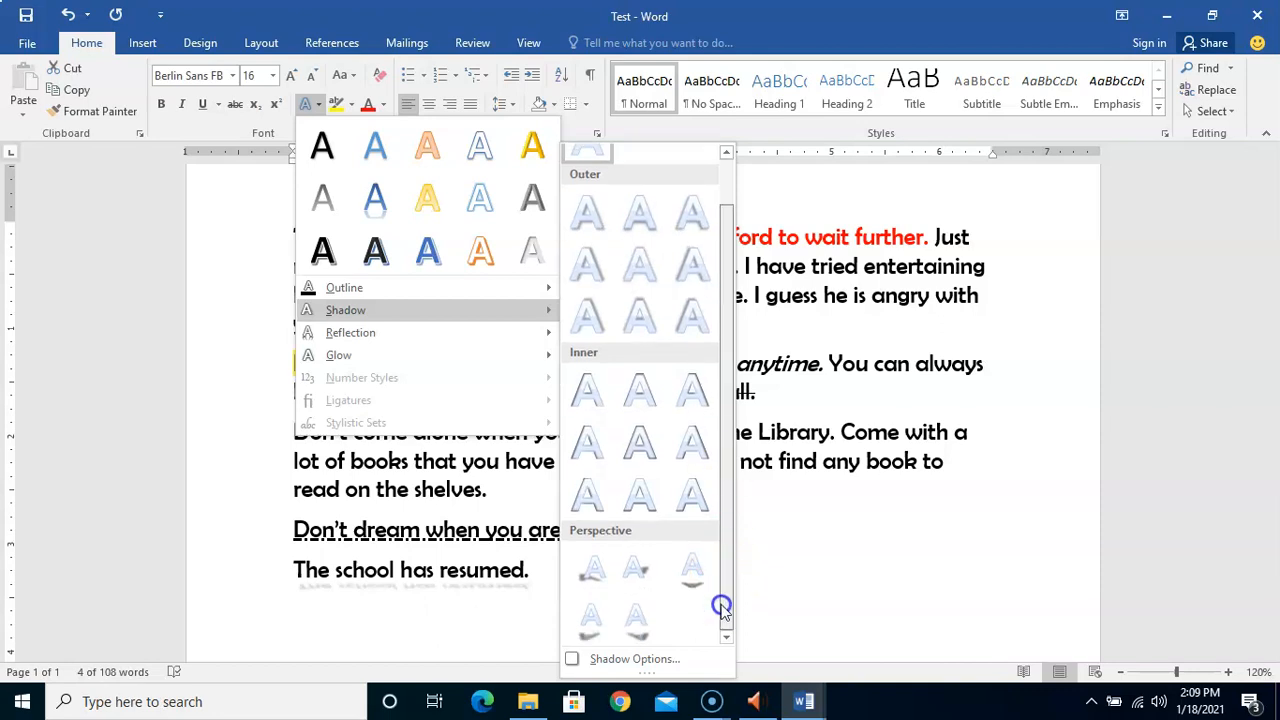
{"action": "left_click", "coordinate": [640, 660]}
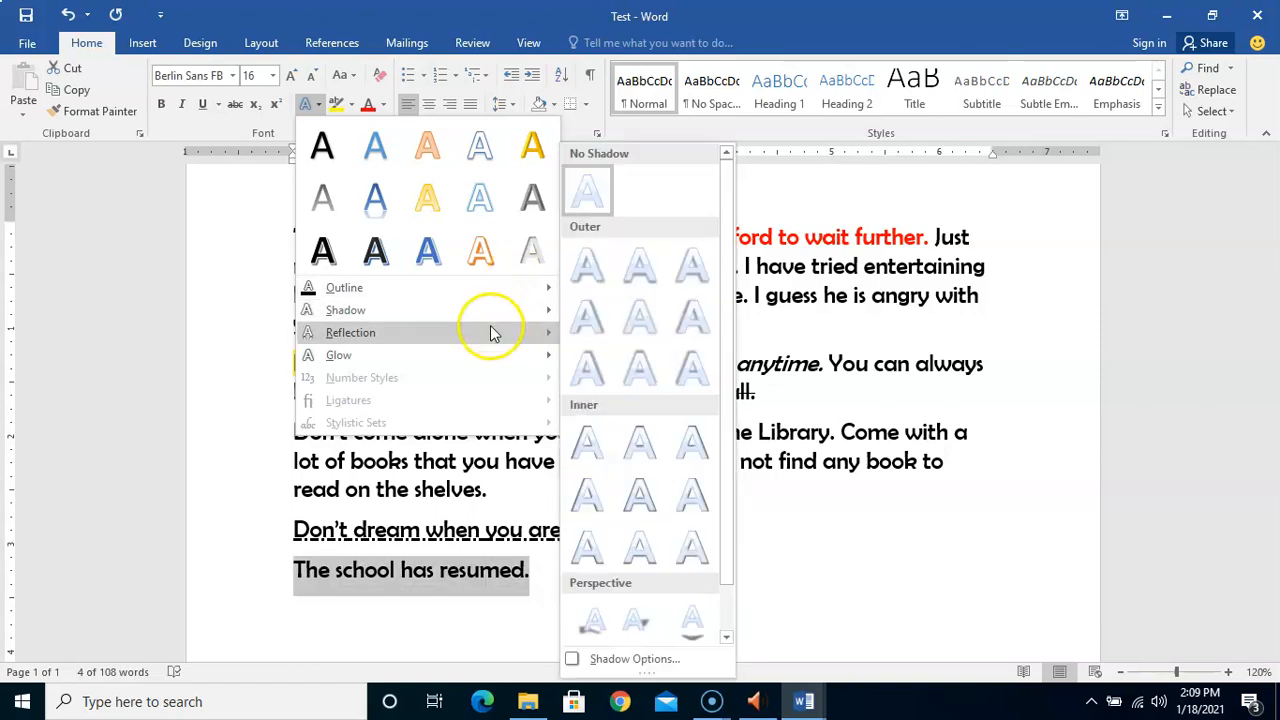
{"action": "mouse_move", "coordinate": [489, 331]}
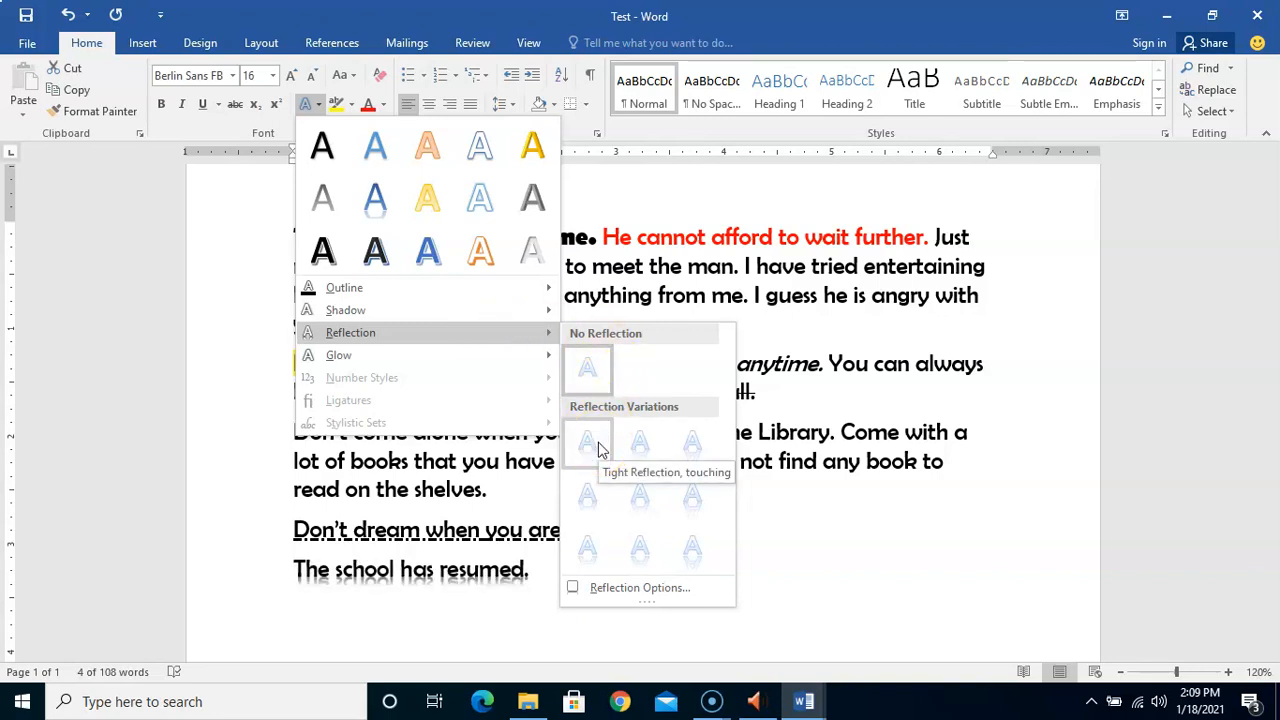
{"action": "left_click", "coordinate": [638, 450]}
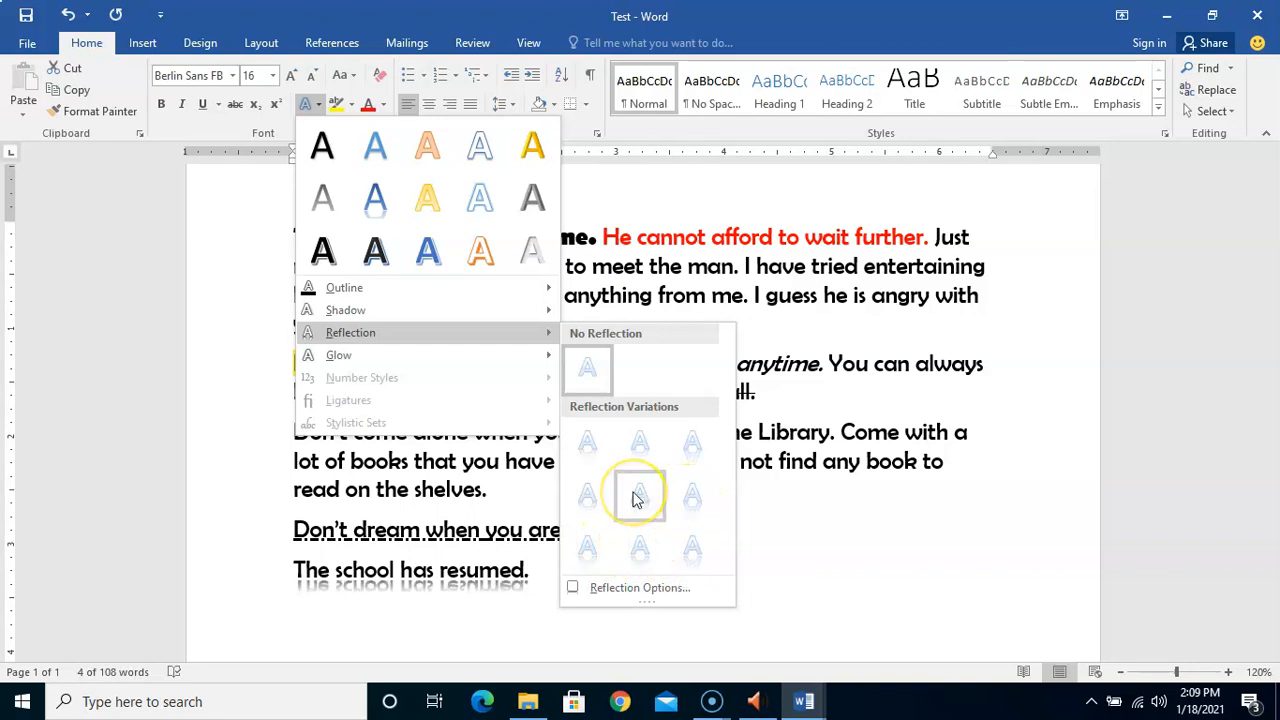
{"action": "mouse_move", "coordinate": [486, 358]}
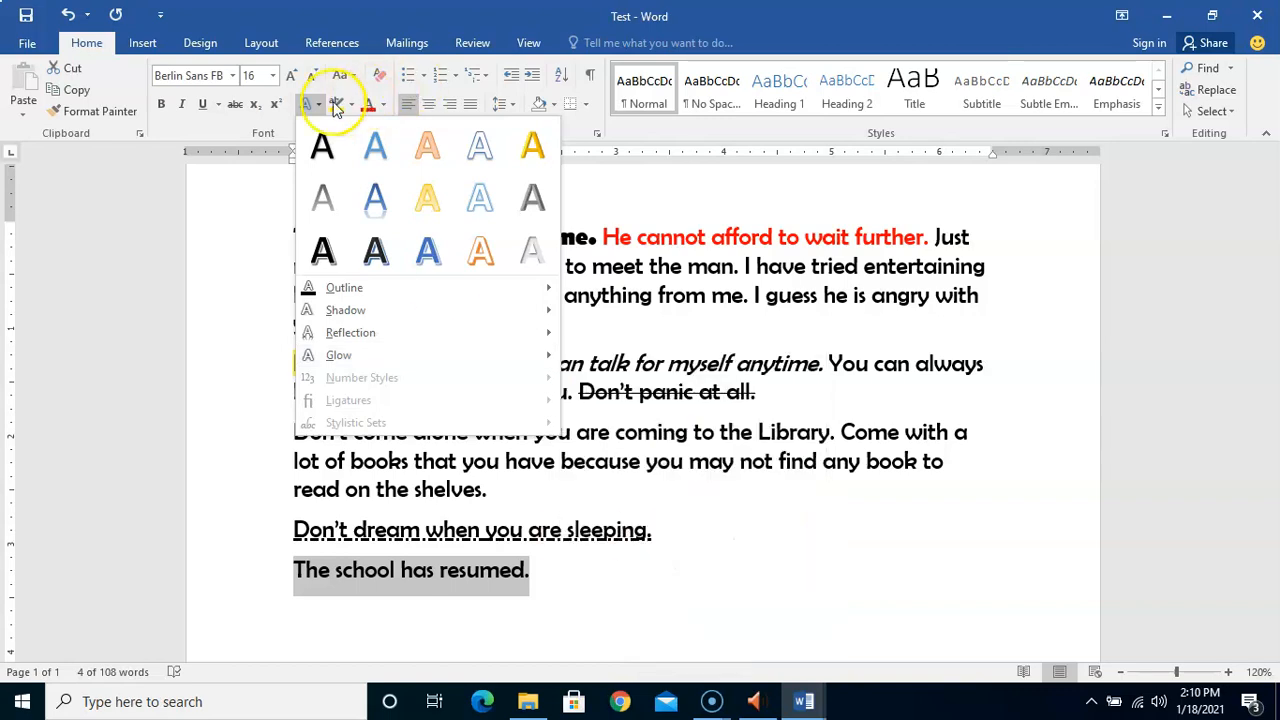
{"action": "left_click", "coordinate": [320, 107]}
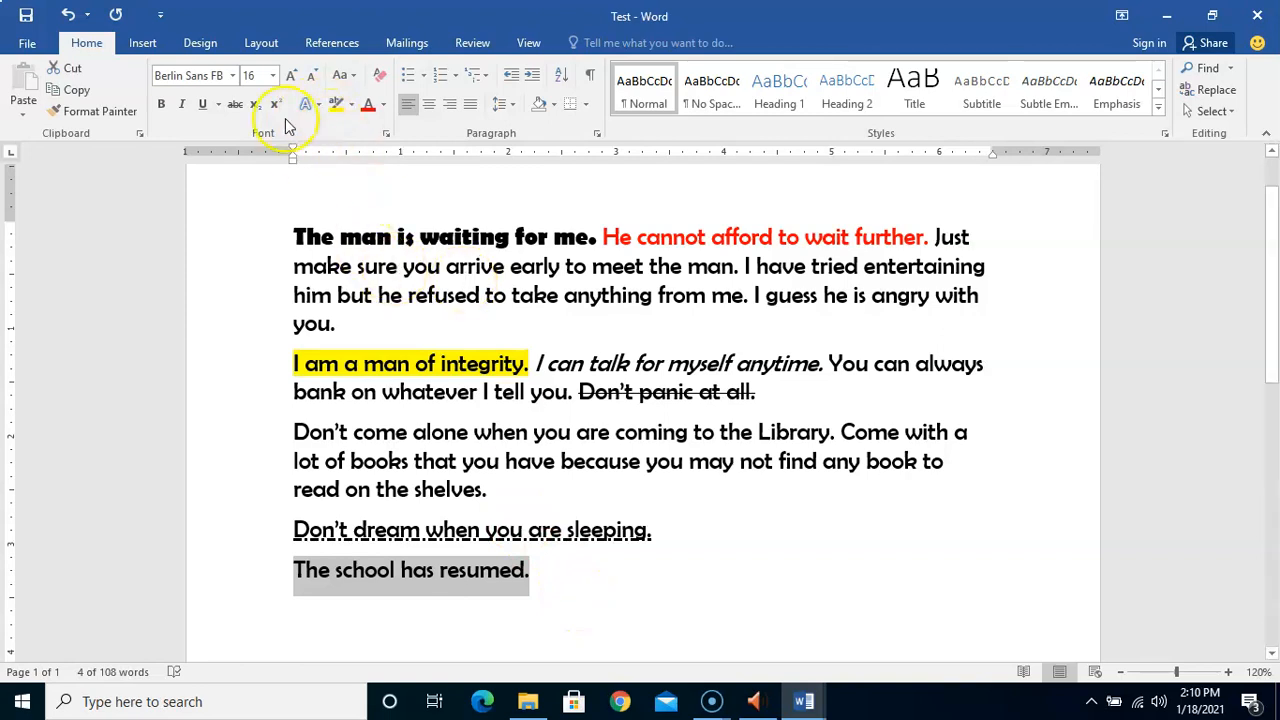
- Apply an orange glow effect to "The school has resumed." and start a new line below it
{"action": "left_click", "coordinate": [318, 105]}
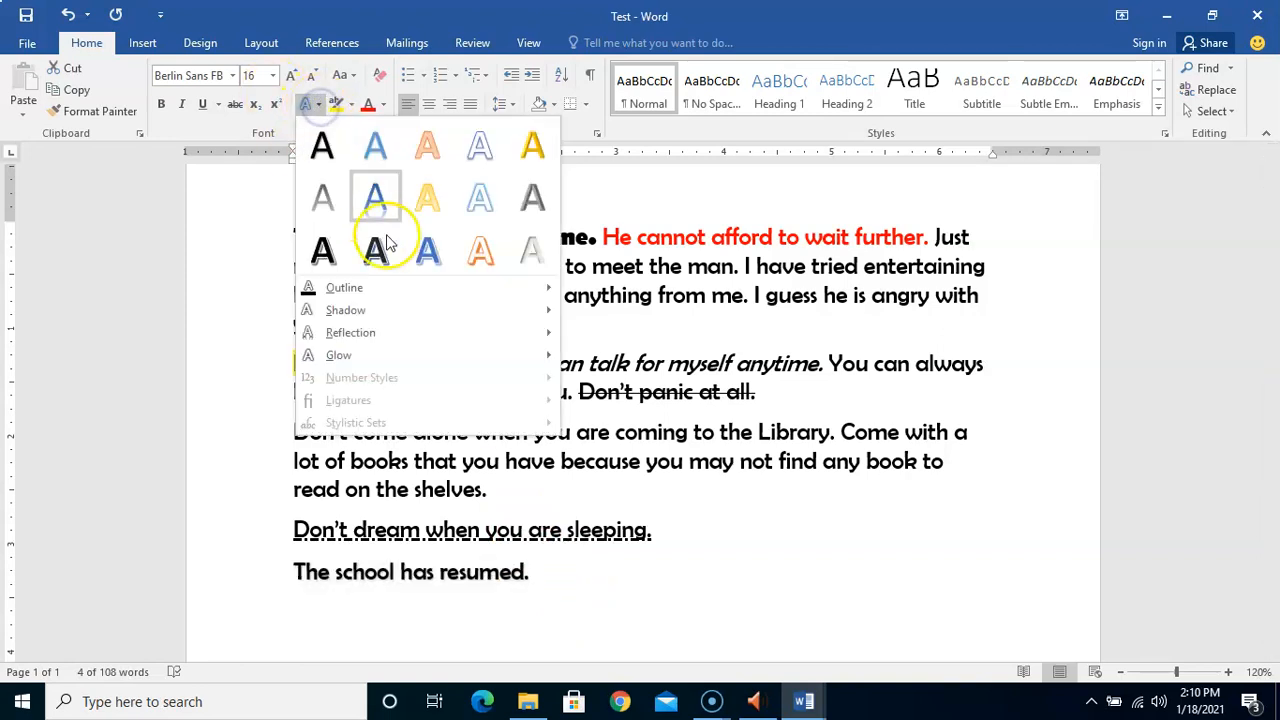
{"action": "mouse_move", "coordinate": [397, 352]}
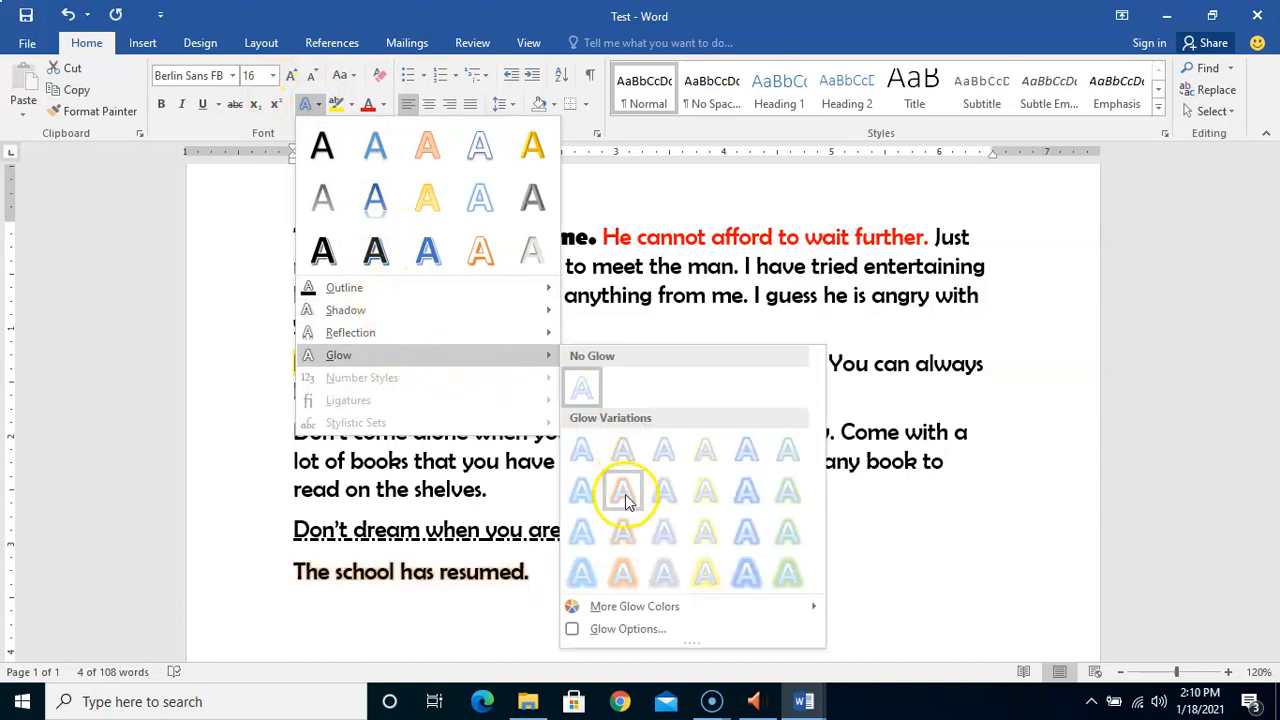
{"action": "left_click", "coordinate": [600, 568]}
{"action": "key", "text": "Return"}
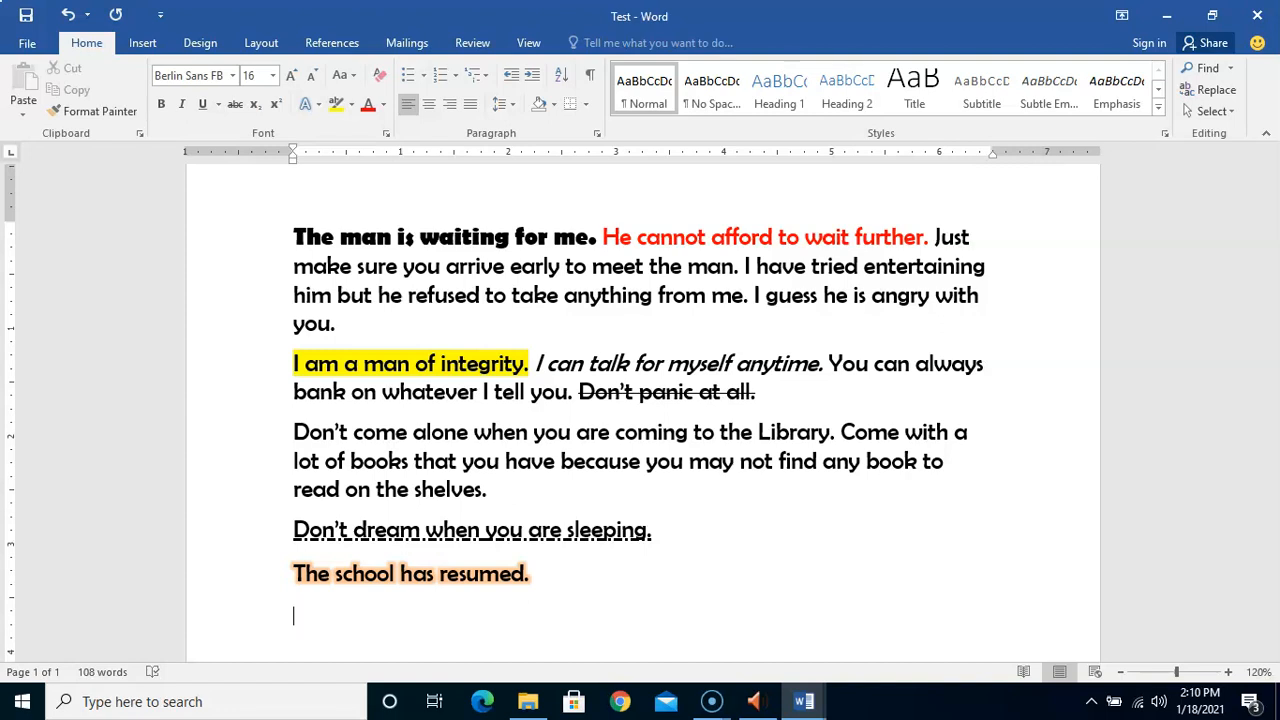
{"action": "type", "text": "X2"}
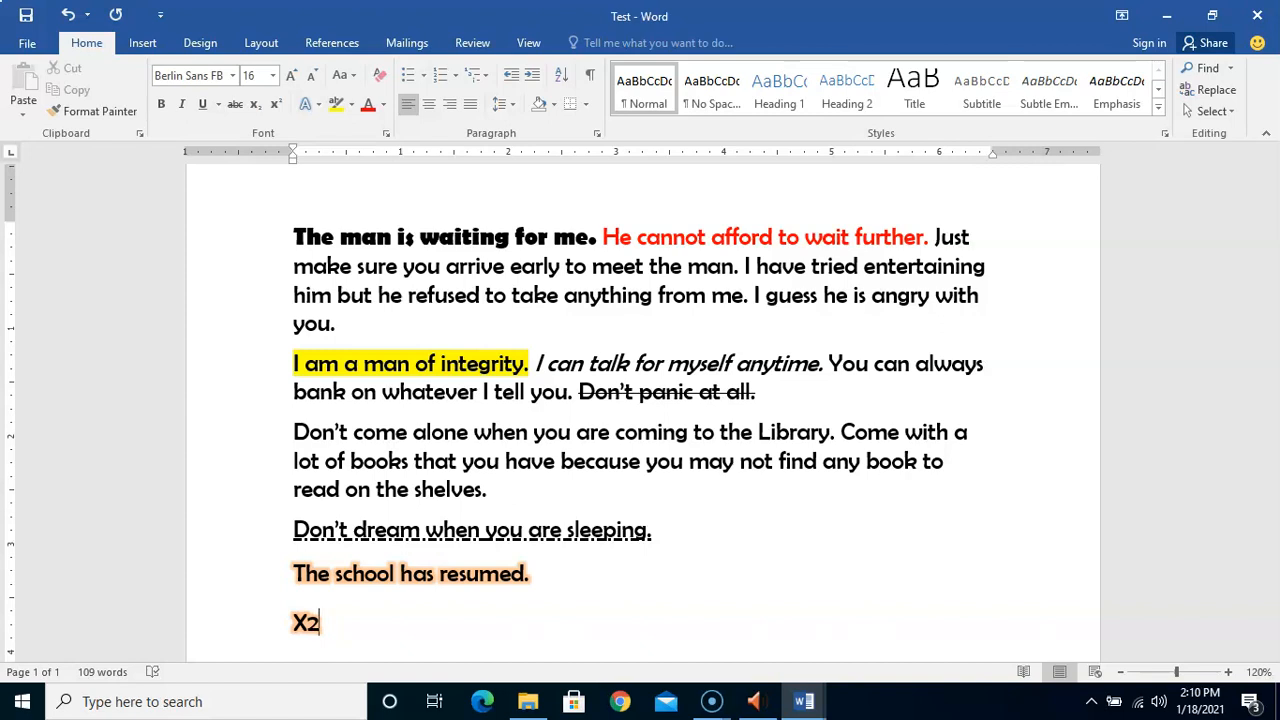
{"action": "key", "text": "BackSpace"}
{"action": "key", "text": "BackSpace"}
- Enter X with a superscript 2 on the new line below "The school has resumed."
{"action": "type", "text": "x"}
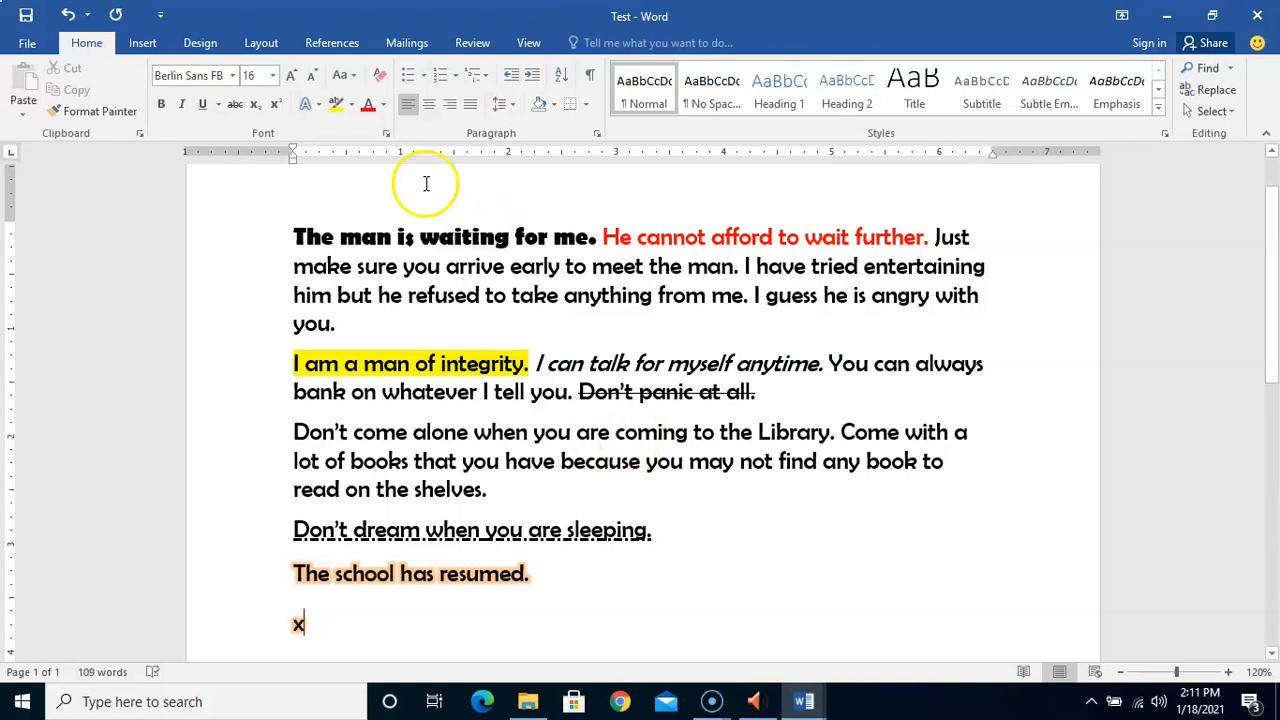
{"action": "left_click", "coordinate": [276, 106]}
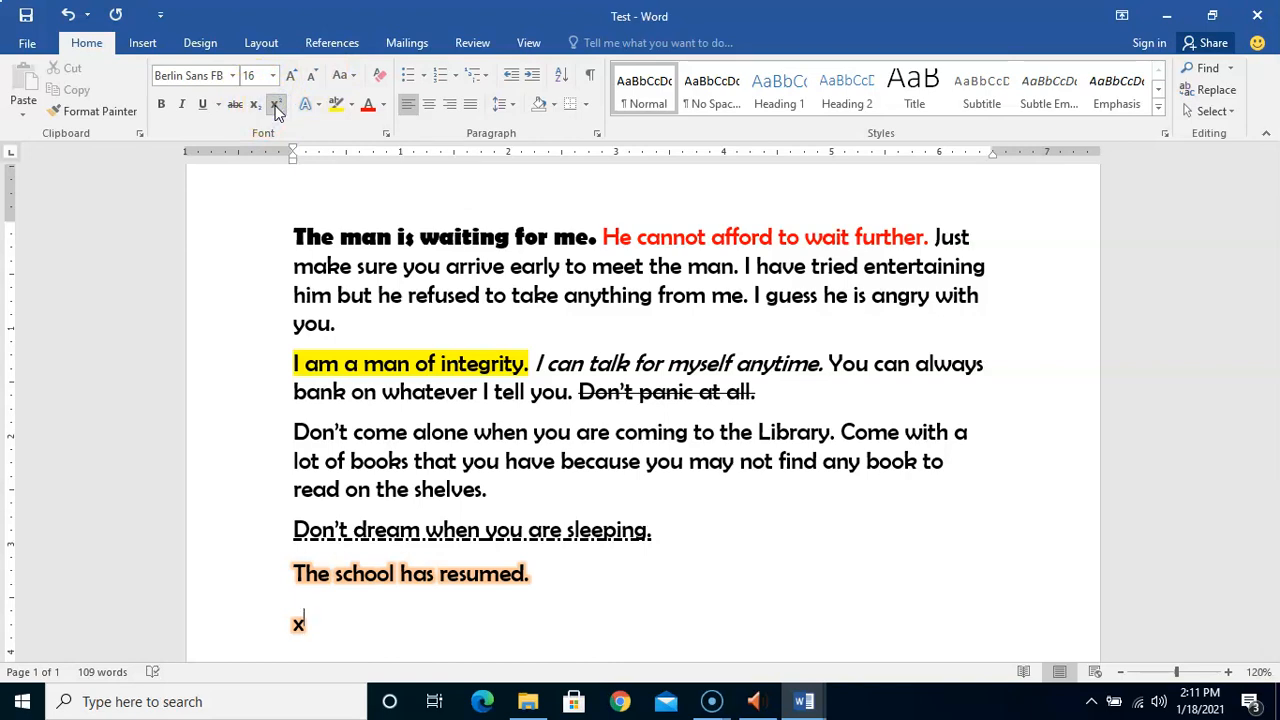
{"action": "type", "text": "2"}
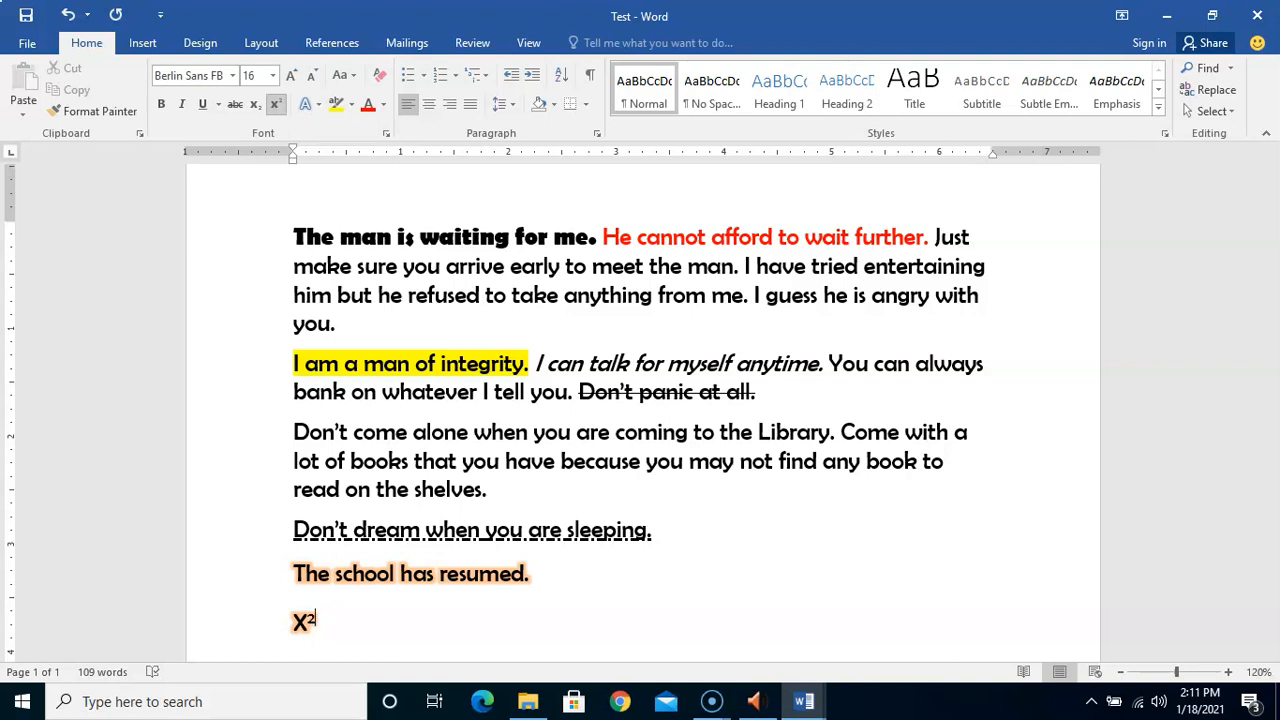
{"action": "key", "text": "Return"}
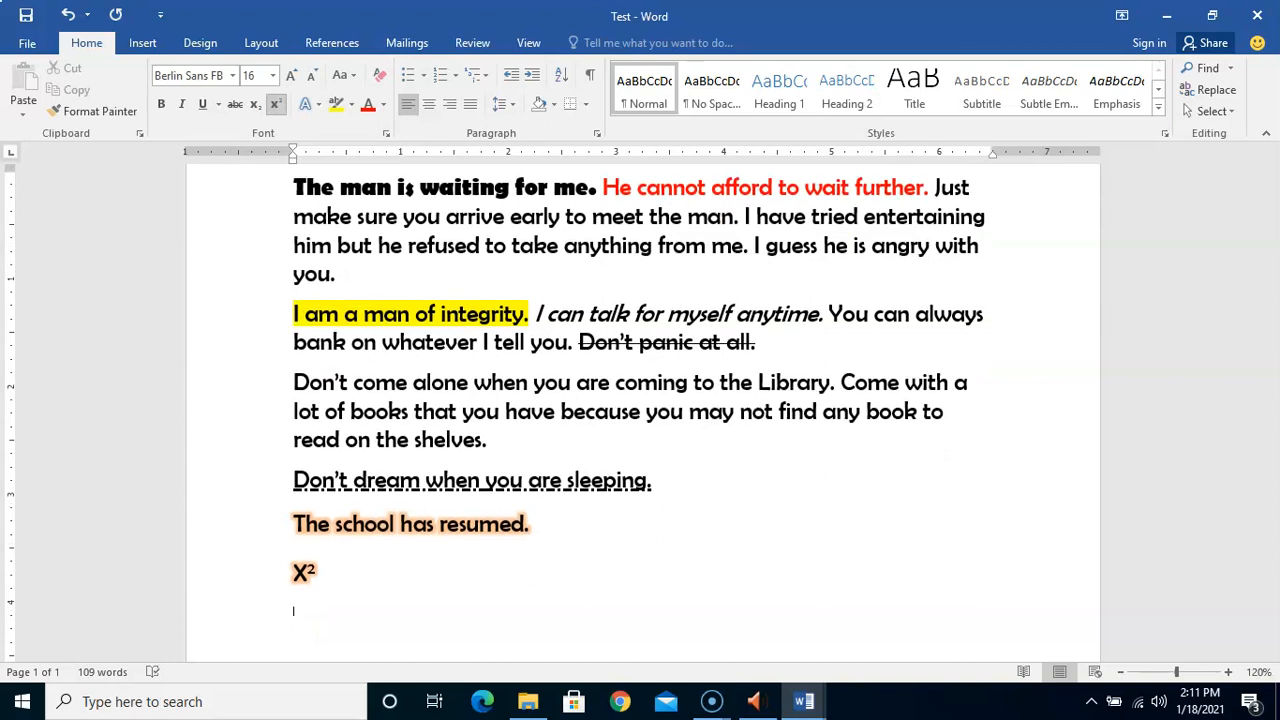
{"action": "key", "text": "ctrl+z"}
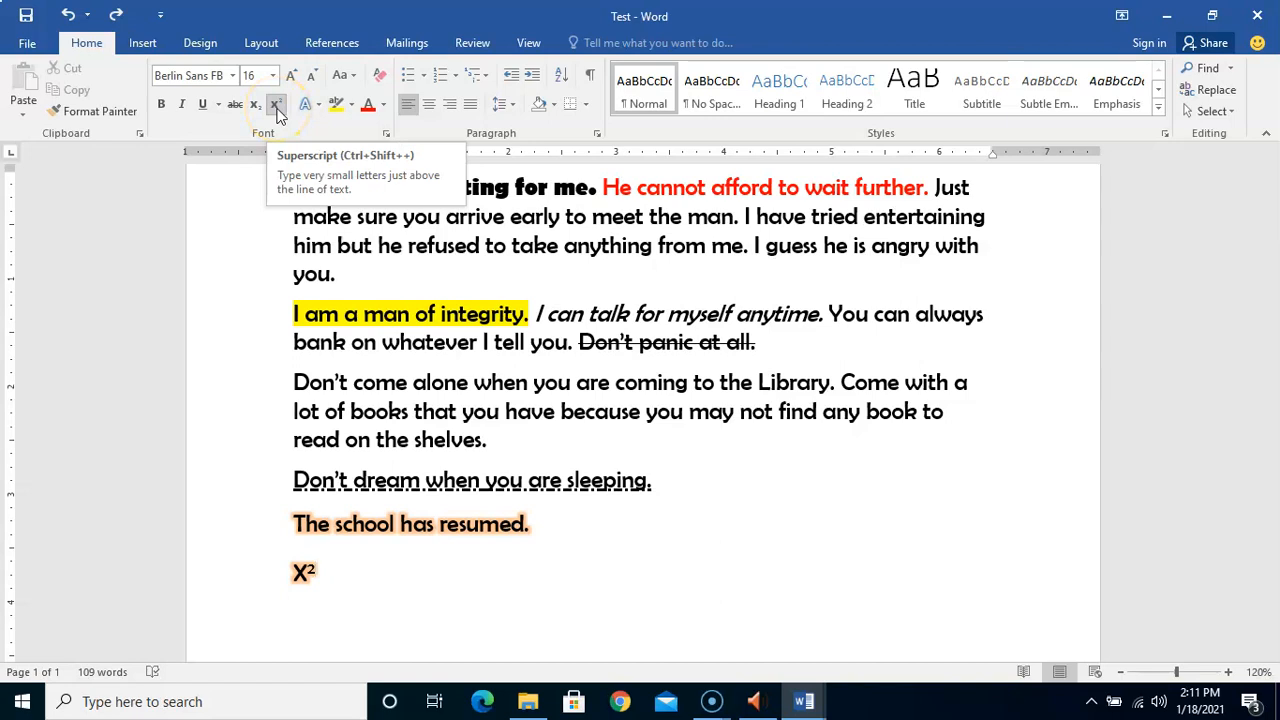
- Extend the superscript after X with +y so that the exponent reads 2+y
{"action": "left_click", "coordinate": [279, 105]}
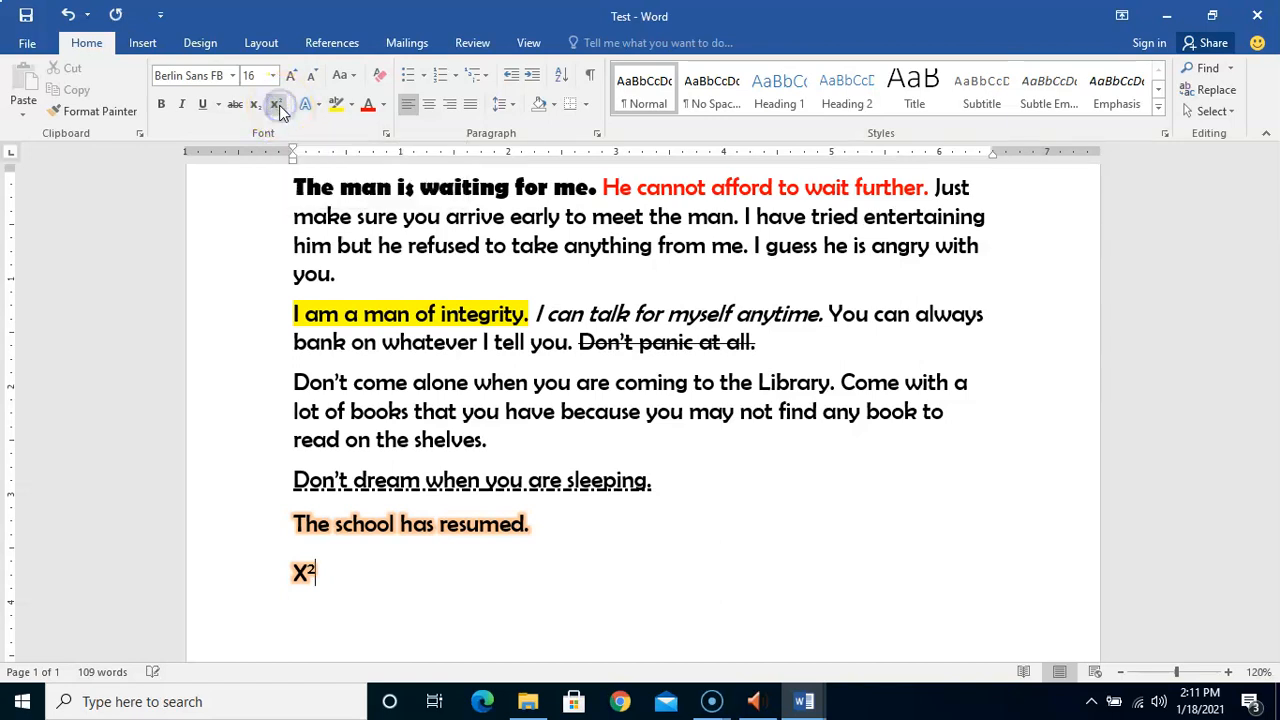
{"action": "left_click", "coordinate": [279, 106]}
{"action": "type", "text": "+x"}
{"action": "key", "text": "BackSpace"}
{"action": "type", "text": "y"}
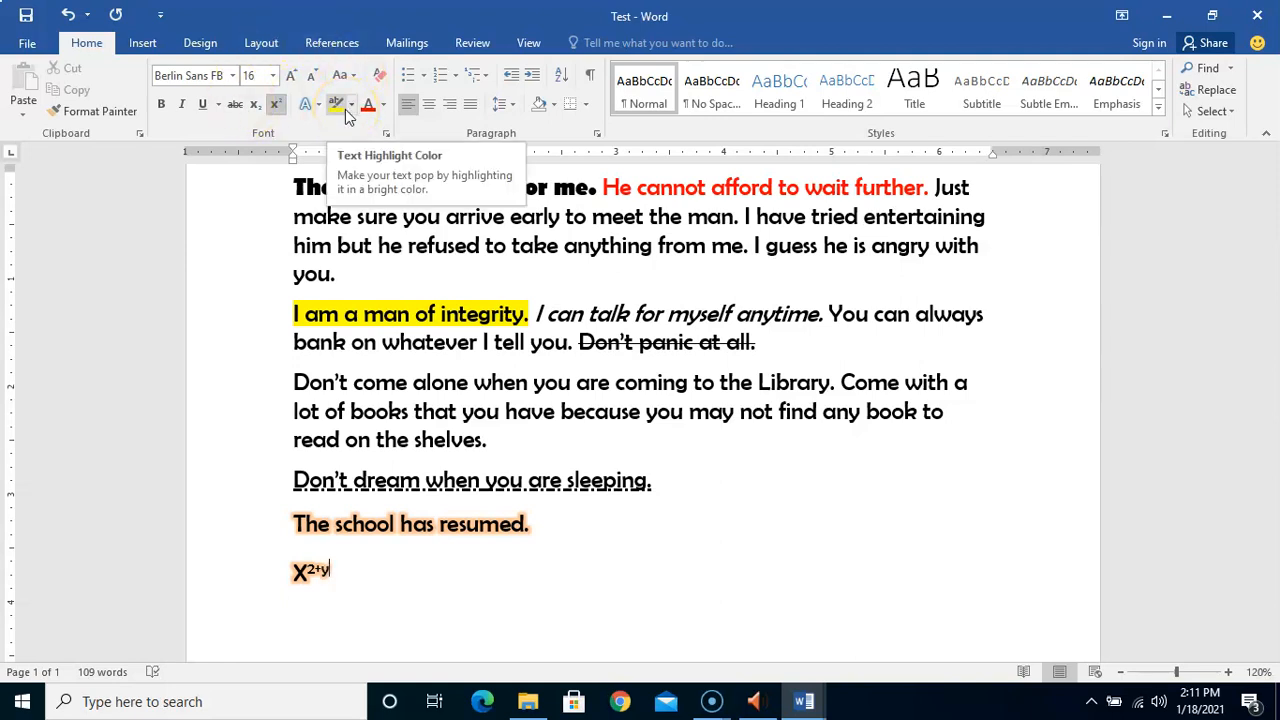
- Add "+ Y" in normal text after the first term, give Y the superscript x+6, and turn superscript off
{"action": "left_click", "coordinate": [277, 106]}
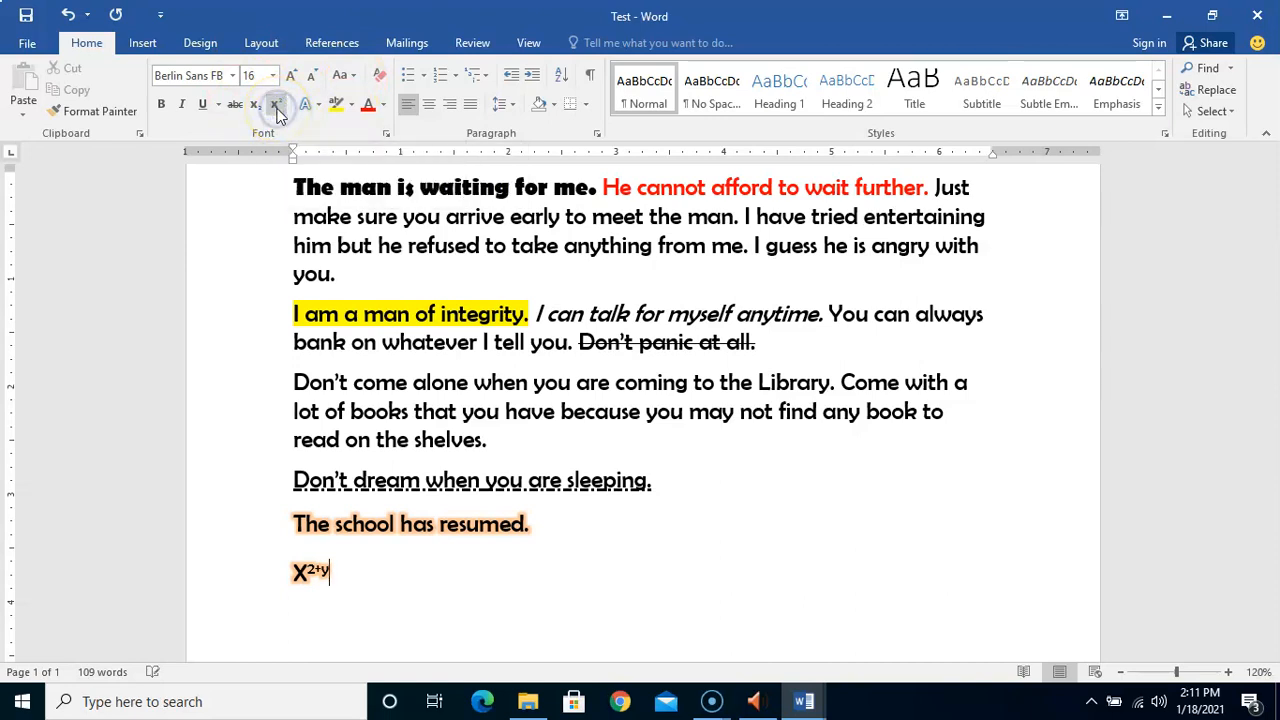
{"action": "type", "text": "+"}
{"action": "key", "text": "BackSpace"}
{"action": "type", "text": "+ Y"}
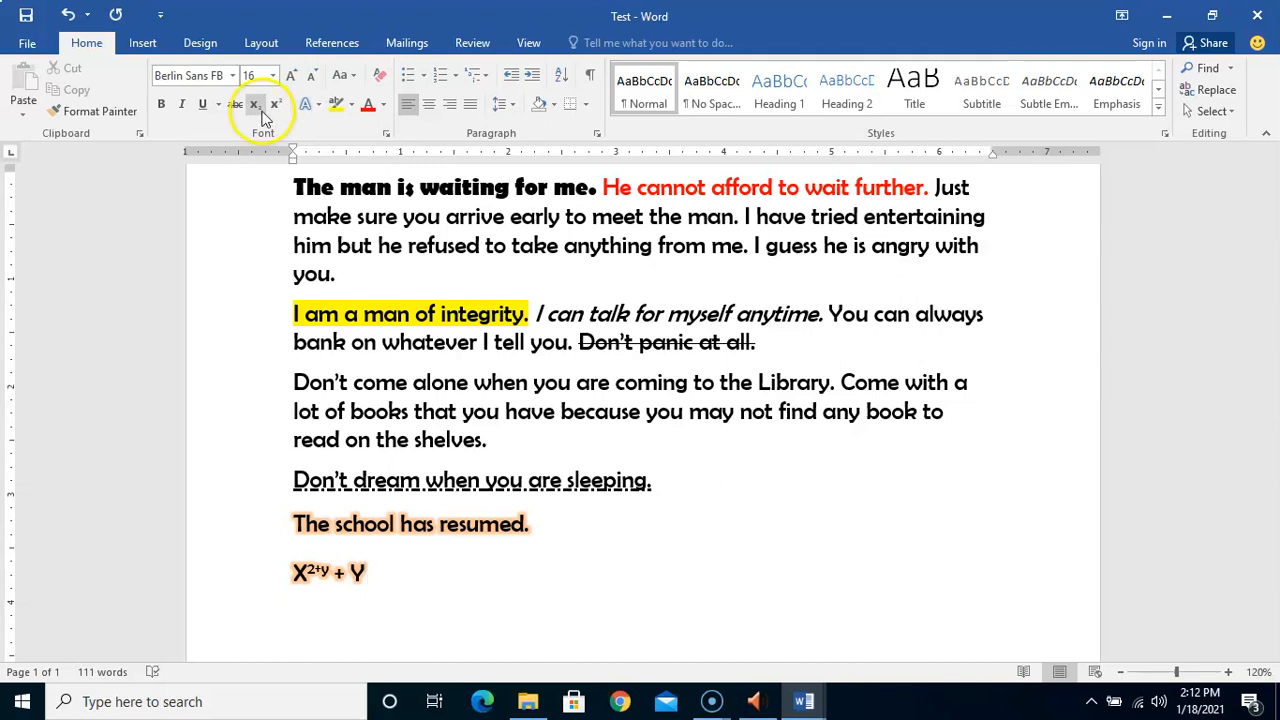
{"action": "left_click", "coordinate": [277, 105]}
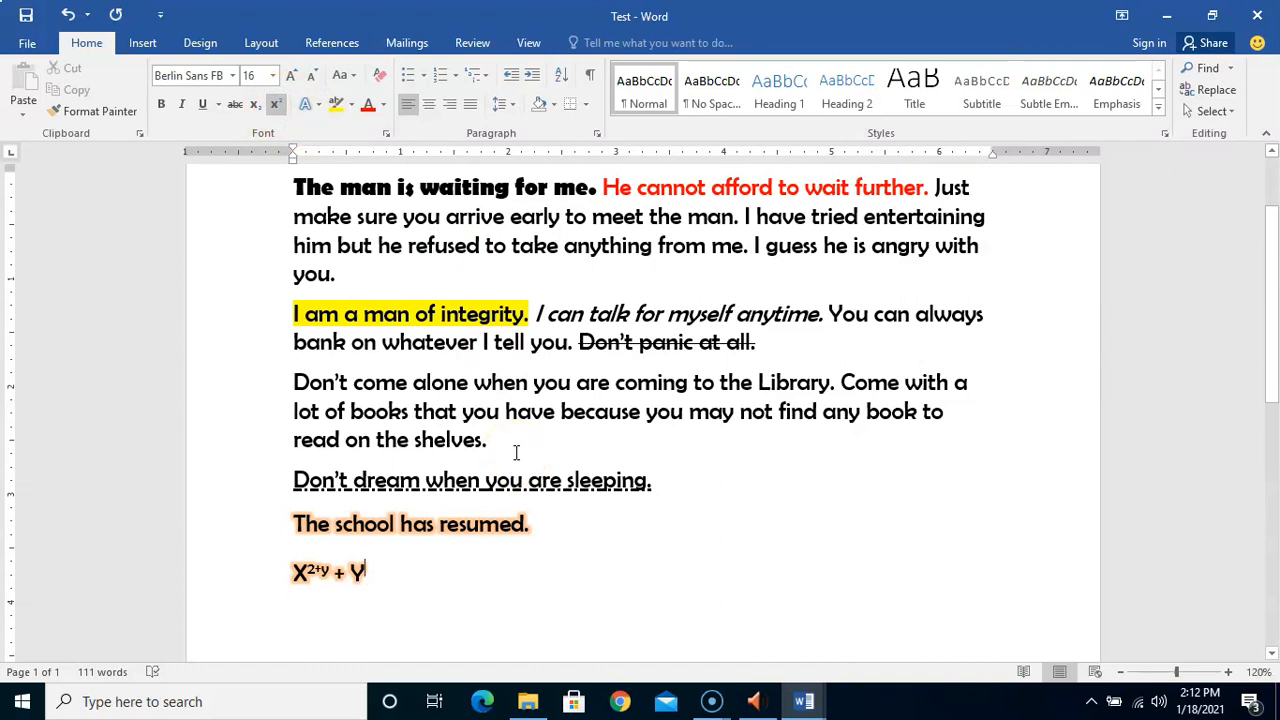
{"action": "type", "text": "x"}
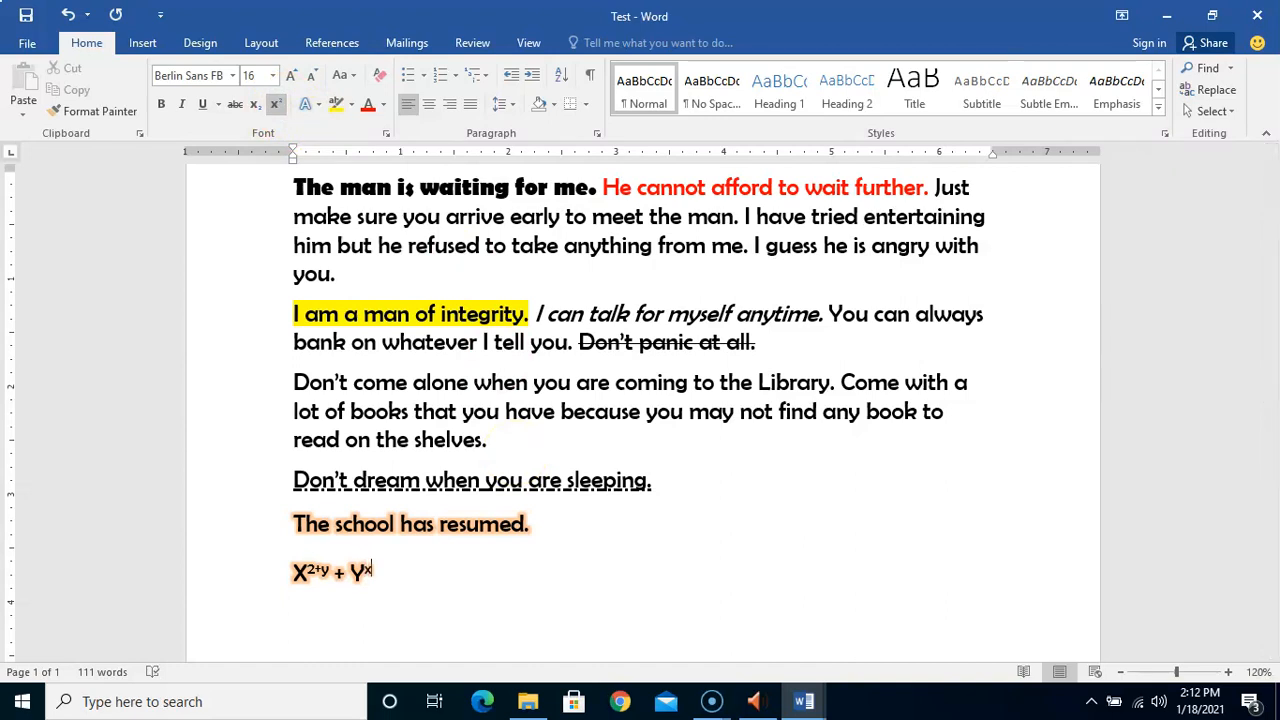
{"action": "type", "text": "+6"}
{"action": "left_click", "coordinate": [276, 106]}
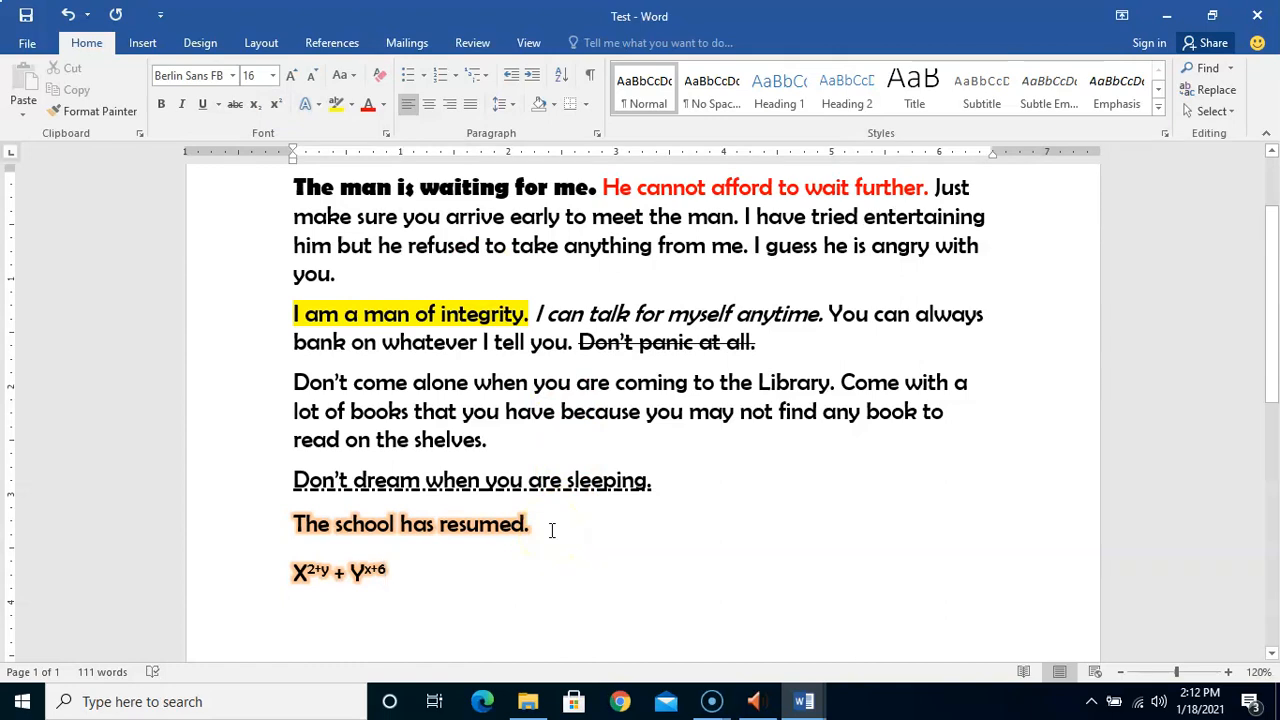
- Enter 6 with a subscript 10 on a new line below the superscript expression, and turn subscript off
{"action": "key", "text": "Return"}
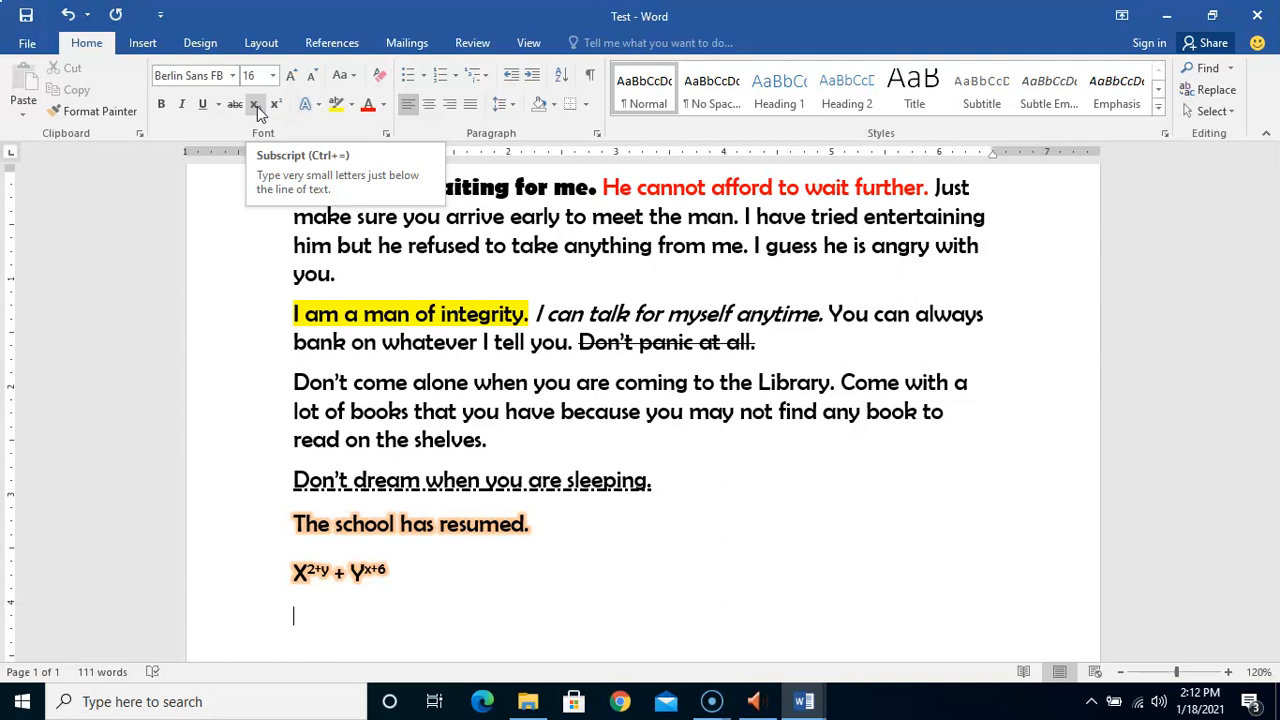
{"action": "type", "text": "610"}
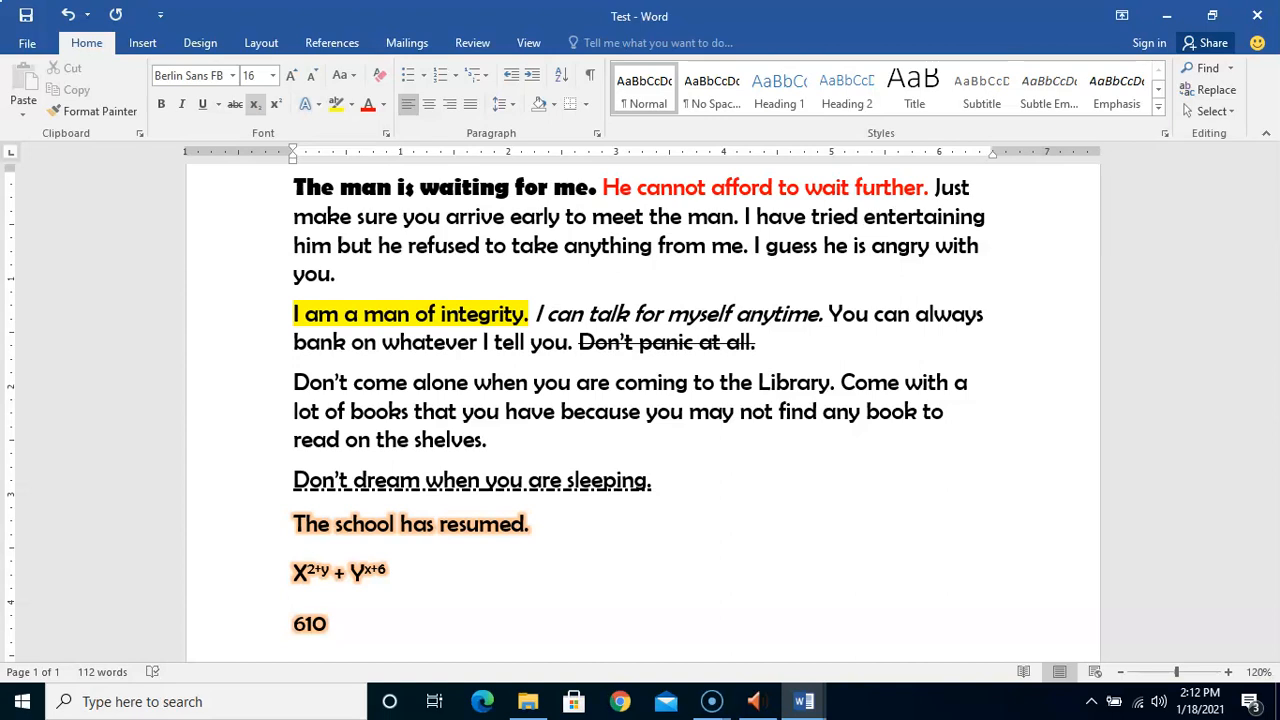
{"action": "key", "text": "BackSpace"}
{"action": "key", "text": "BackSpace"}
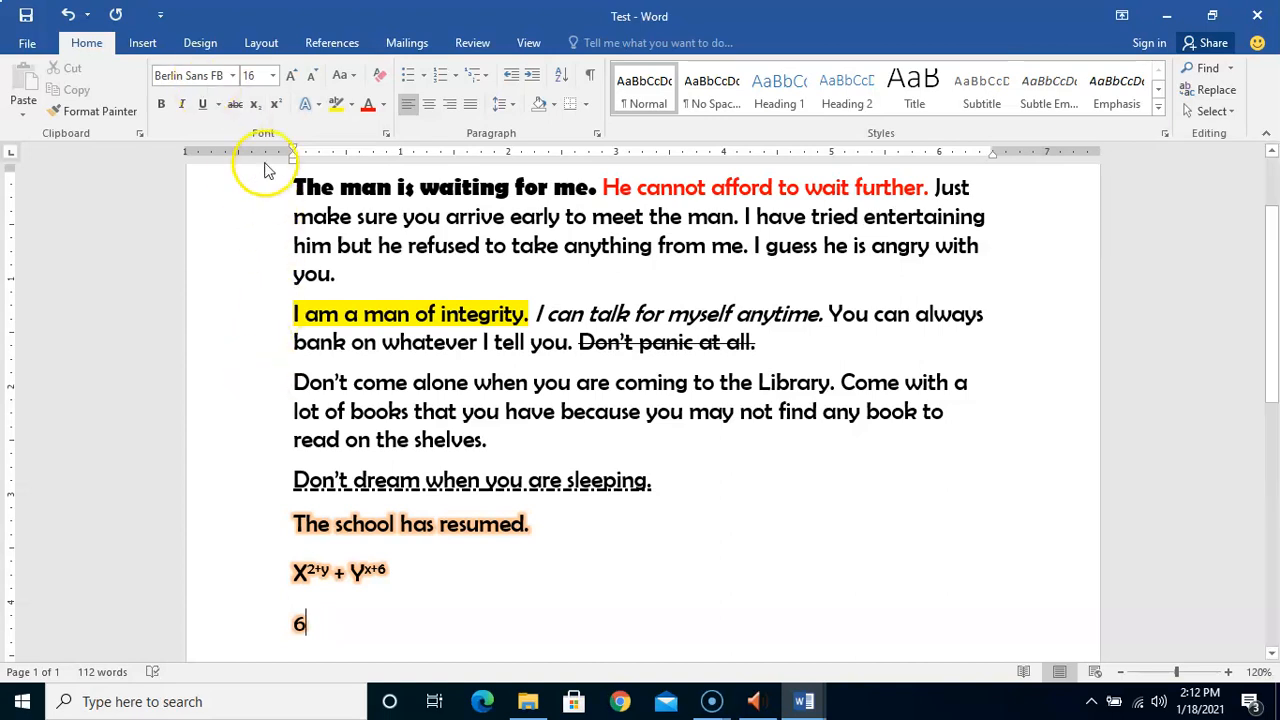
{"action": "left_click", "coordinate": [255, 106]}
{"action": "type", "text": "10"}
{"action": "left_click", "coordinate": [255, 105]}
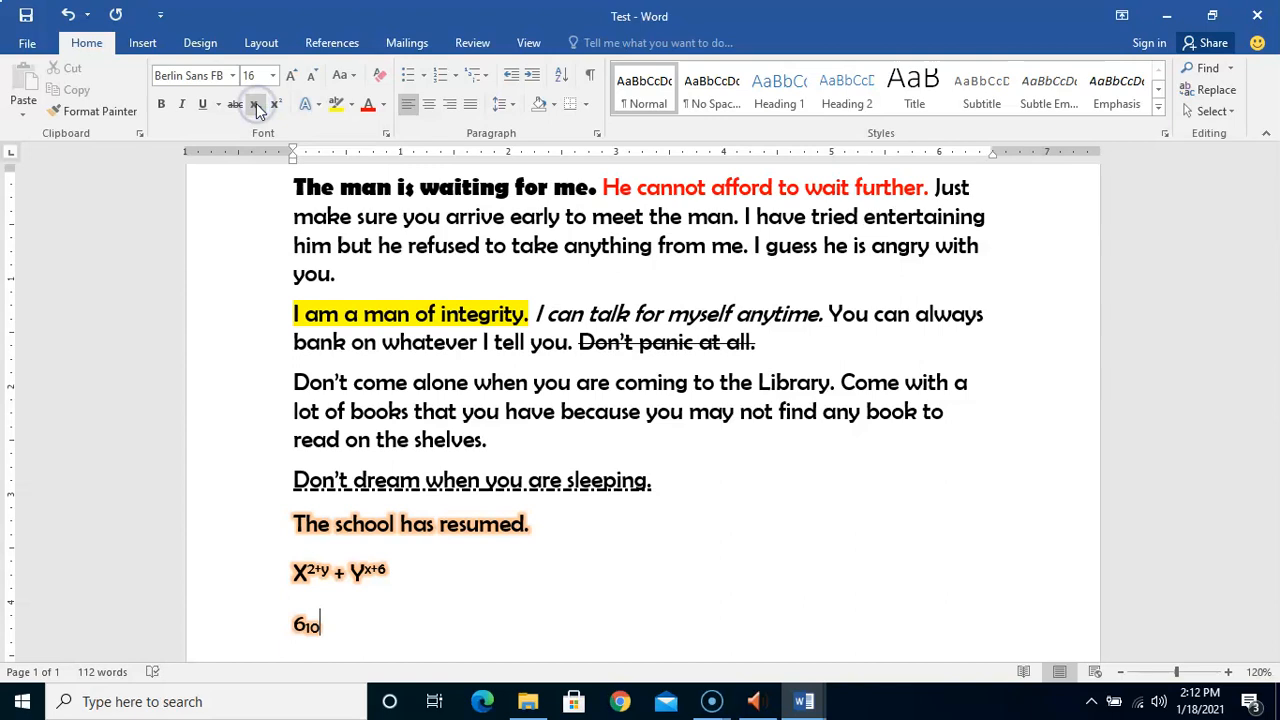
- Continue the expression with "+ 5", give the 5 a subscript 10, and finish it with "= 24" in normal text
{"action": "type", "text": "+"}
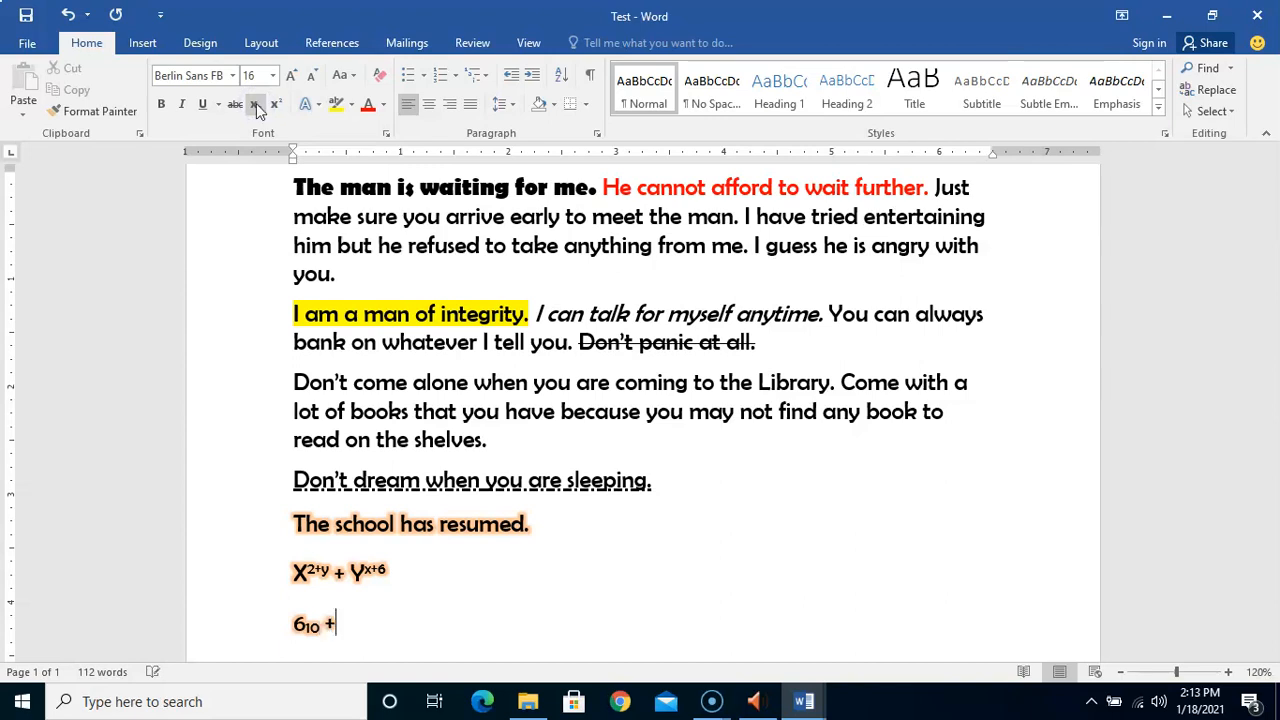
{"action": "left_click", "coordinate": [256, 105]}
{"action": "type", "text": "5"}
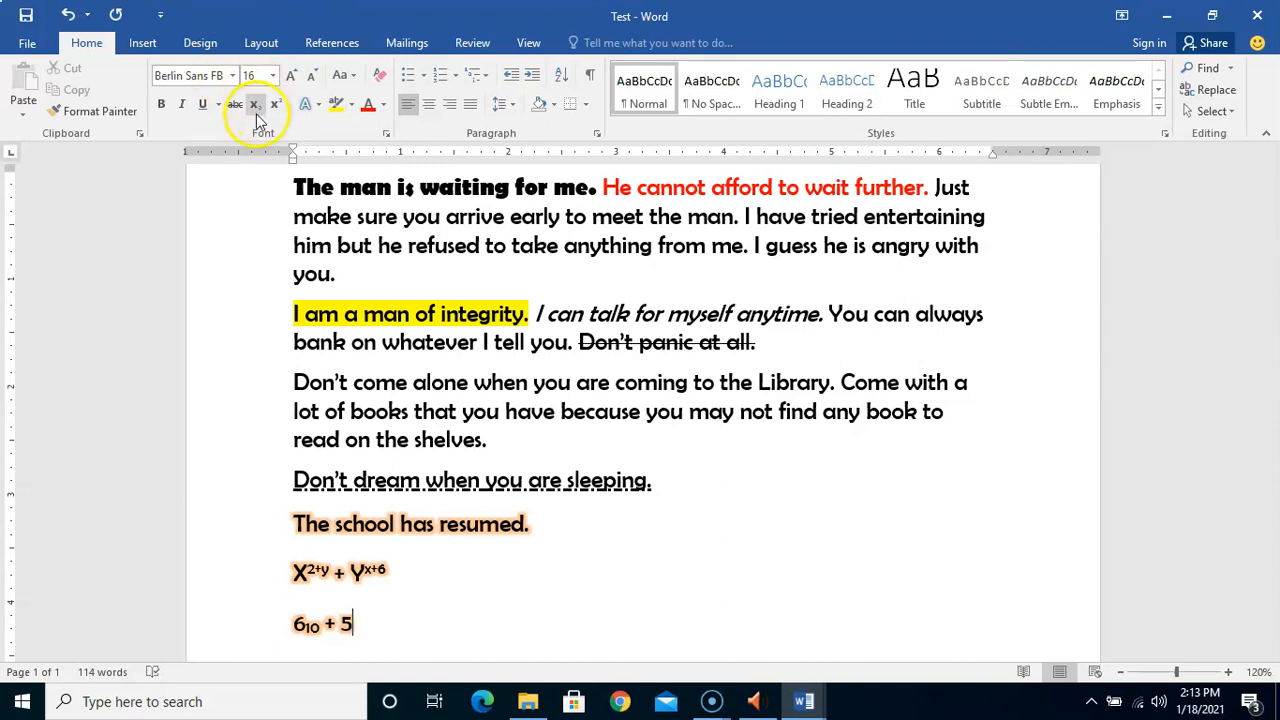
{"action": "left_click", "coordinate": [254, 108]}
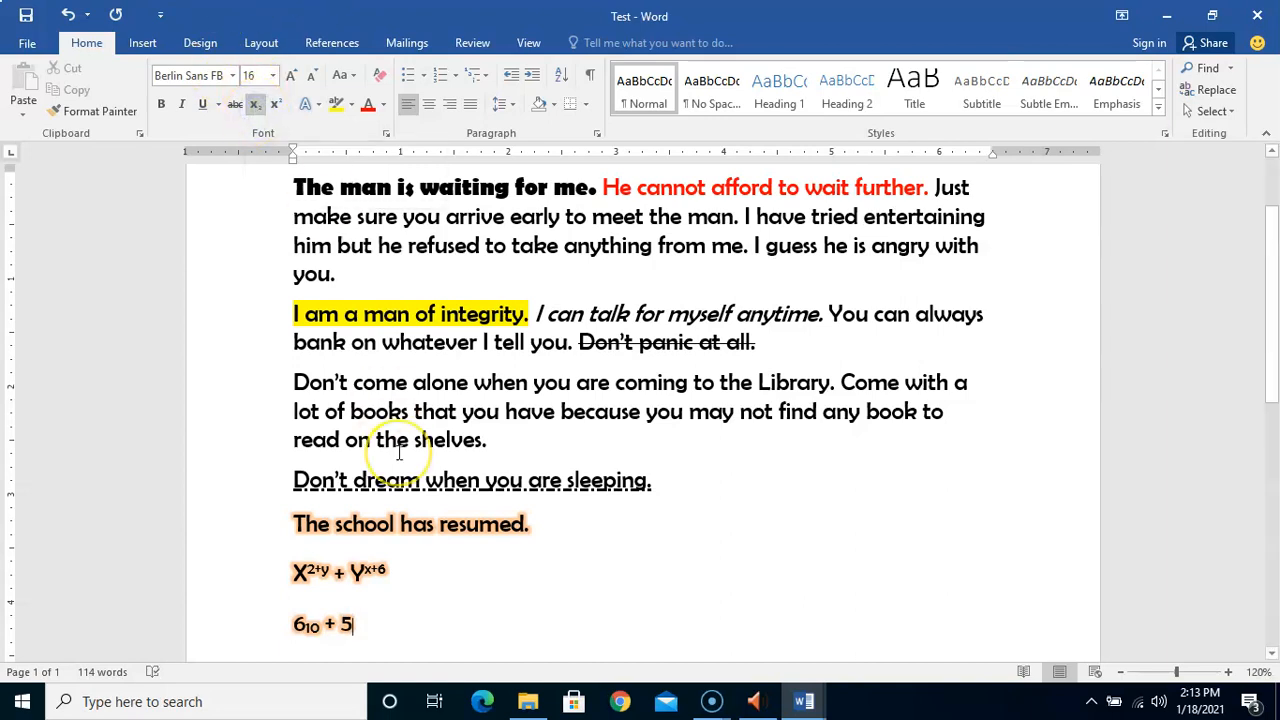
{"action": "type", "text": "10"}
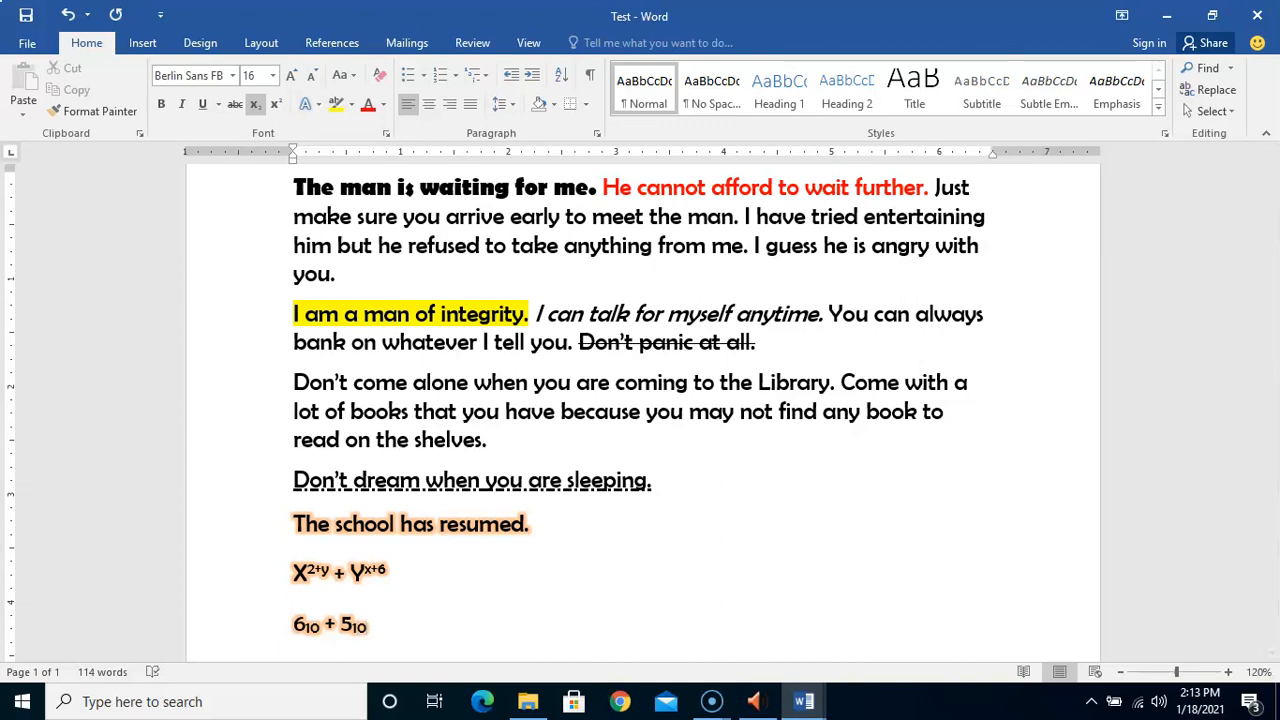
{"action": "left_click", "coordinate": [257, 106]}
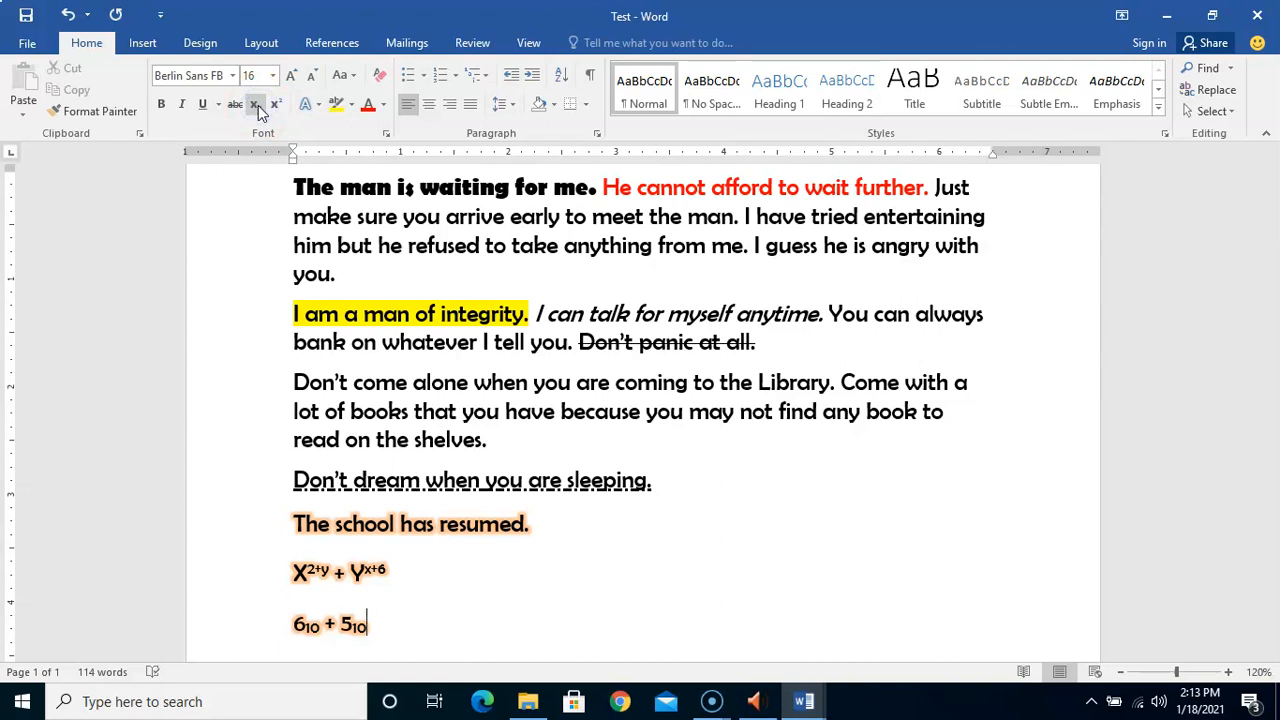
{"action": "type", "text": "= "}
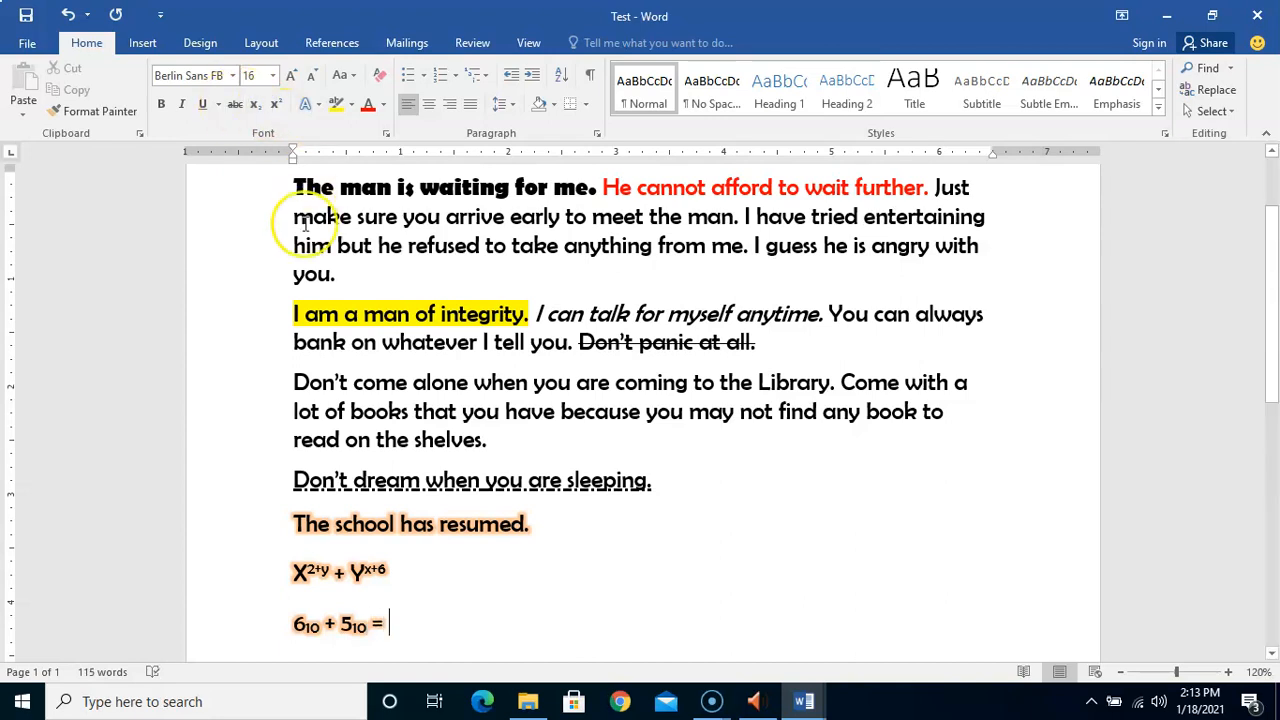
{"action": "type", "text": "24"}
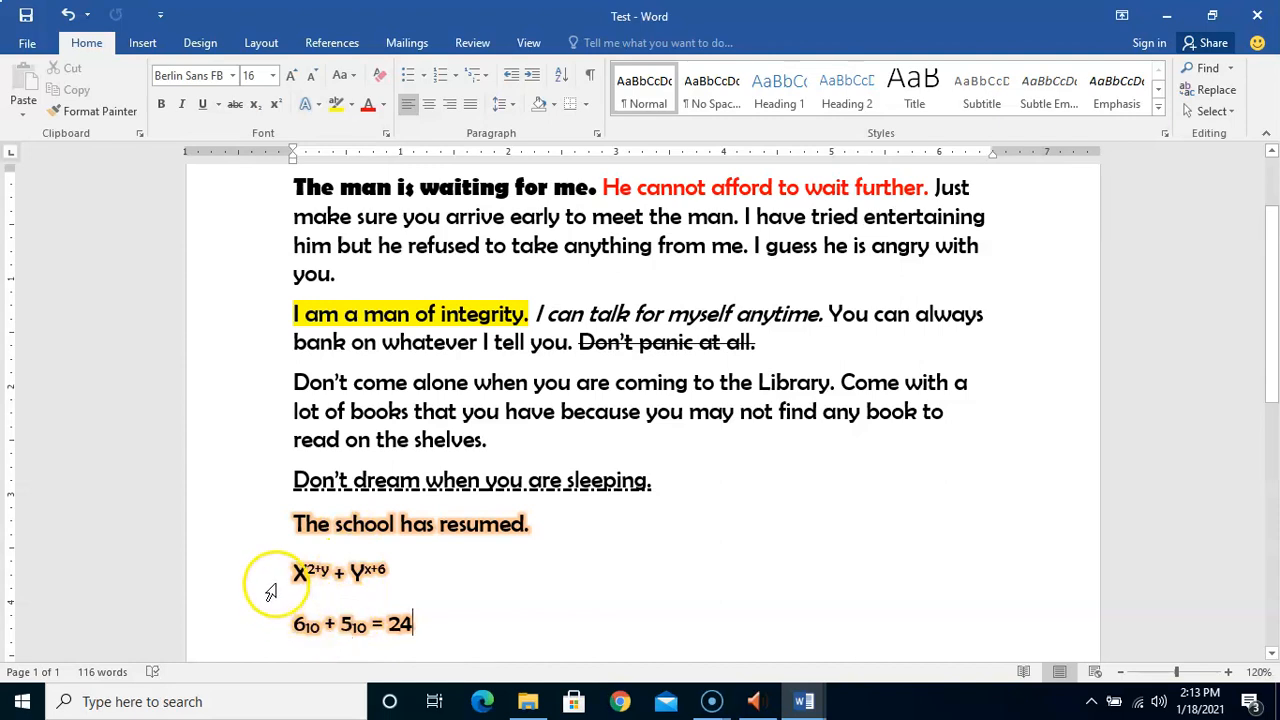
- Remove the glow effect from the superscript and subscript expression lines
{"action": "left_click", "coordinate": [296, 602]}
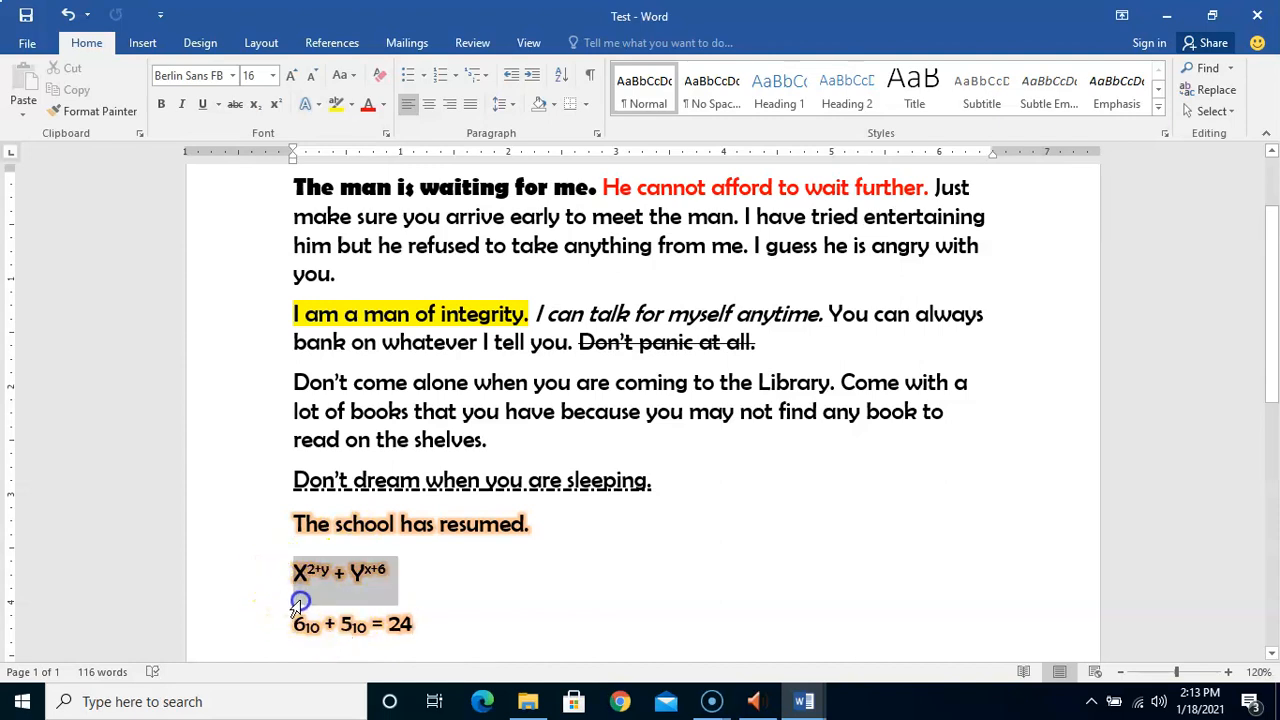
{"action": "left_click_drag", "start_coordinate": [300, 602], "coordinate": [300, 634]}
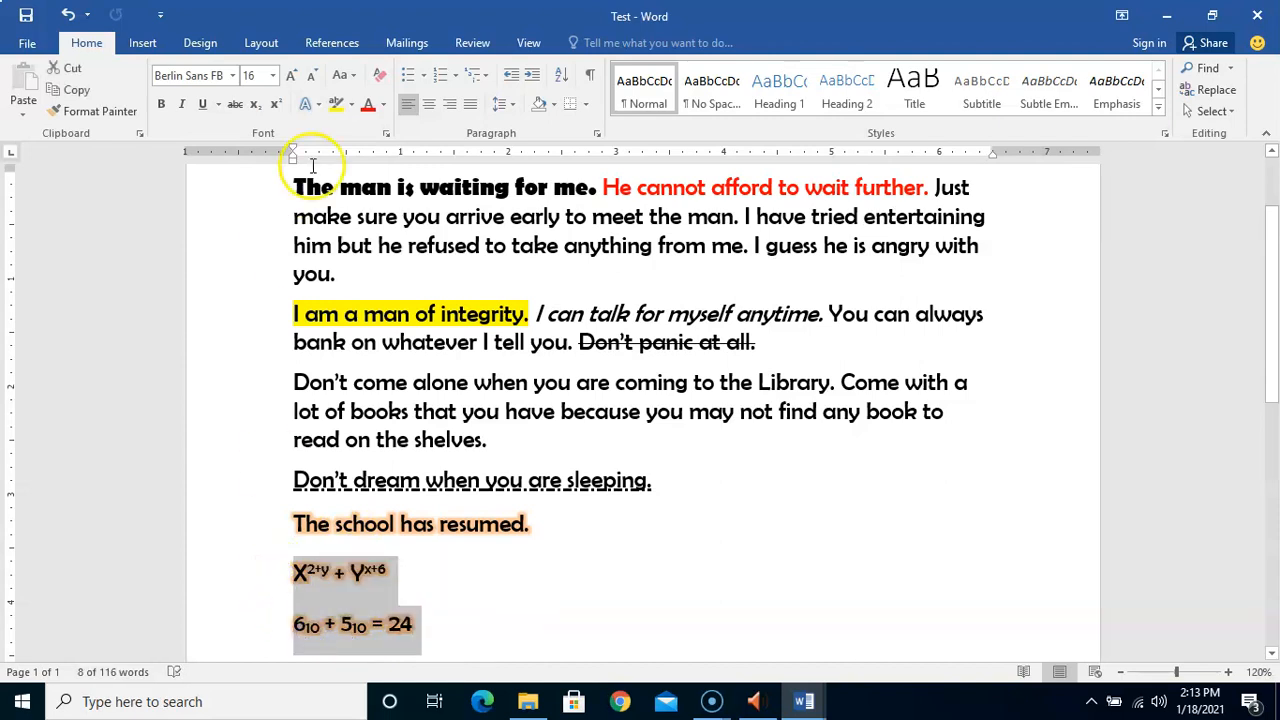
{"action": "left_click", "coordinate": [318, 105]}
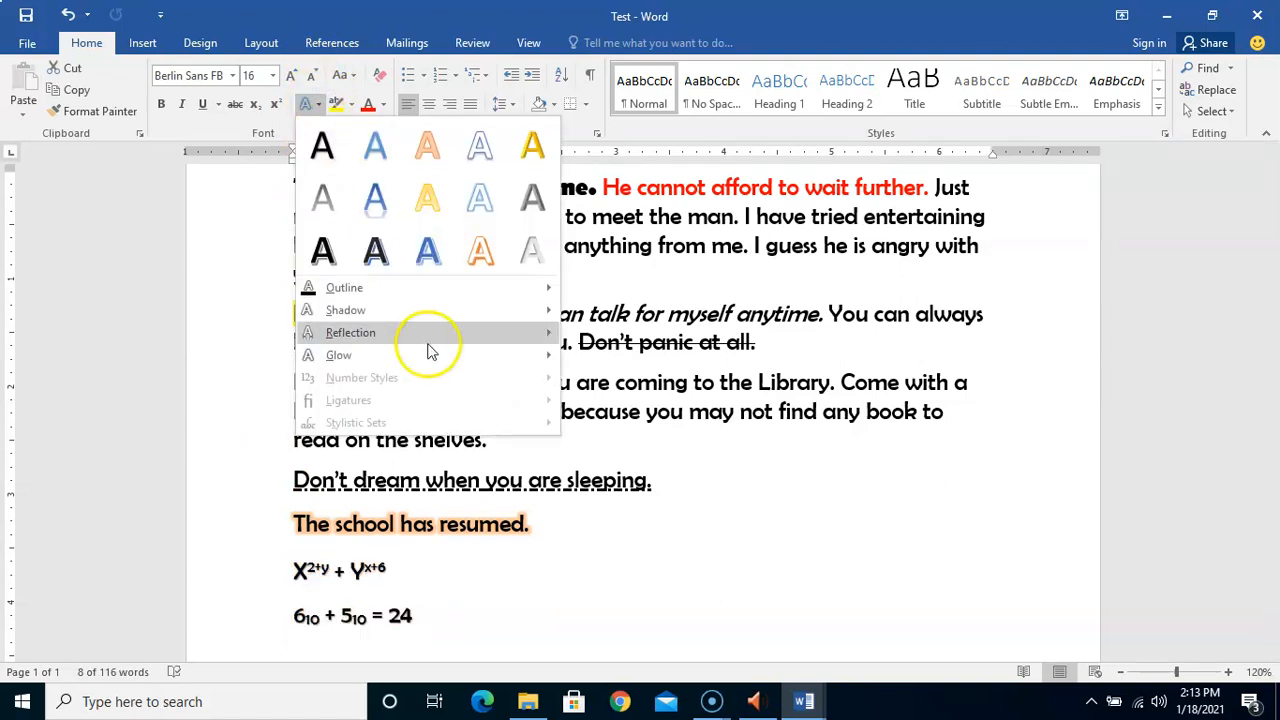
{"action": "mouse_move", "coordinate": [430, 355]}
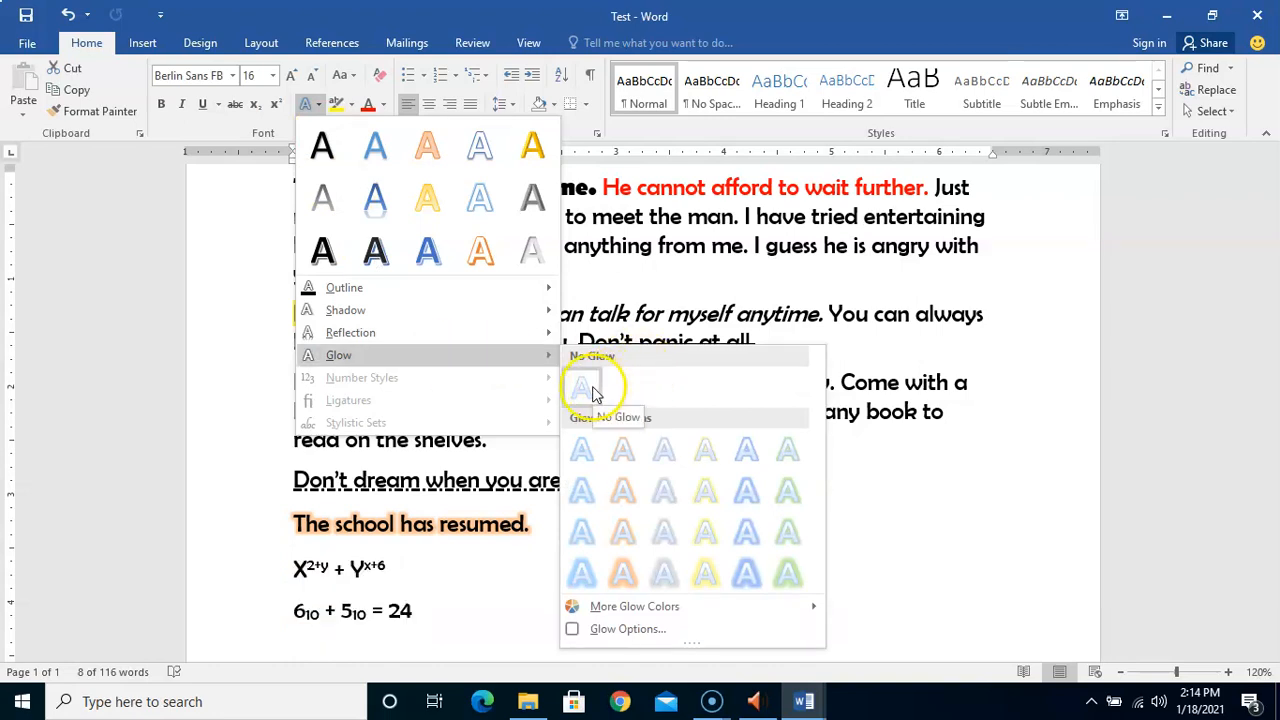
{"action": "left_click", "coordinate": [592, 386]}
{"action": "left_click", "coordinate": [483, 612]}
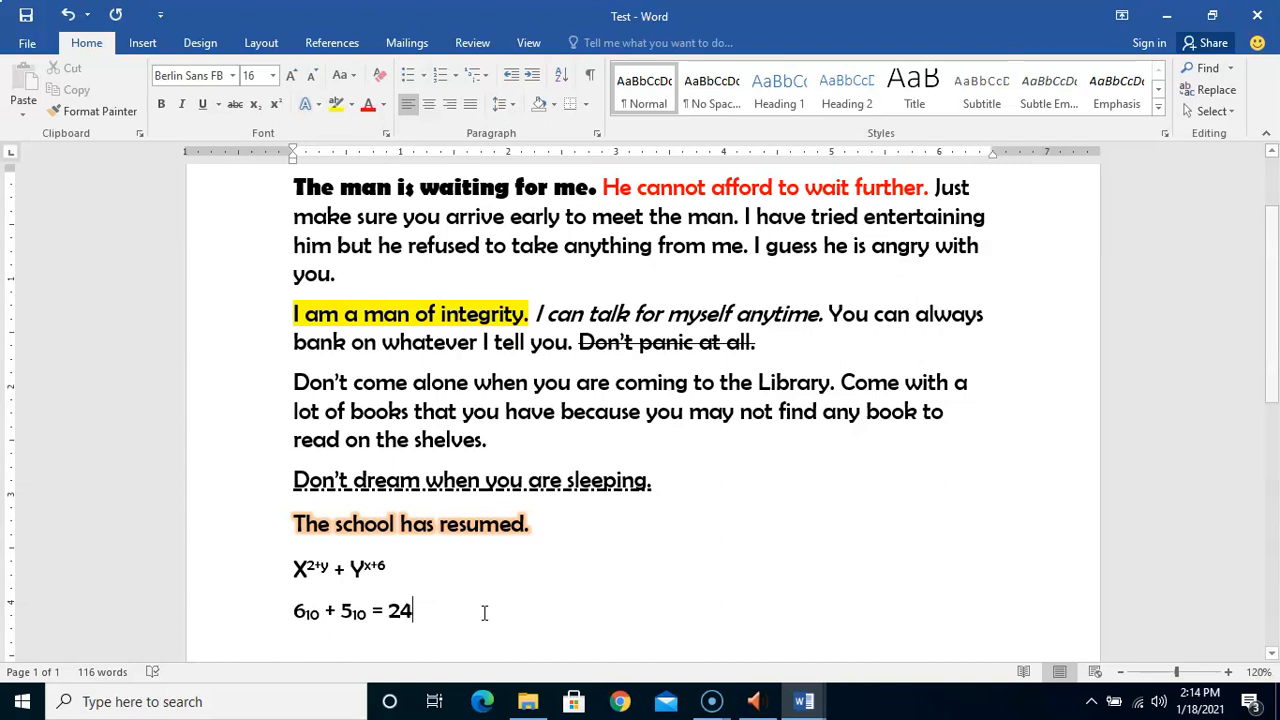
- Preview the No Color highlight option on "I am a man of integrity." without applying it
{"action": "left_click_drag", "start_coordinate": [293, 314], "coordinate": [533, 314]}
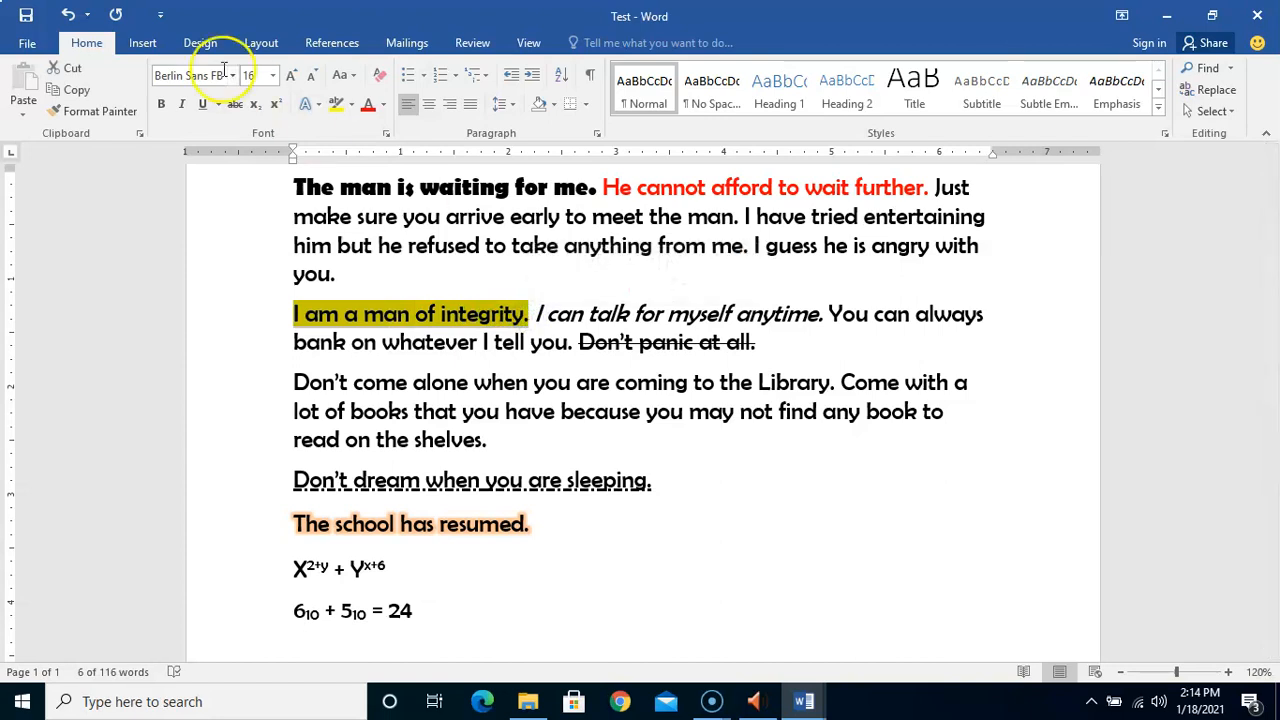
{"action": "left_click", "coordinate": [352, 105]}
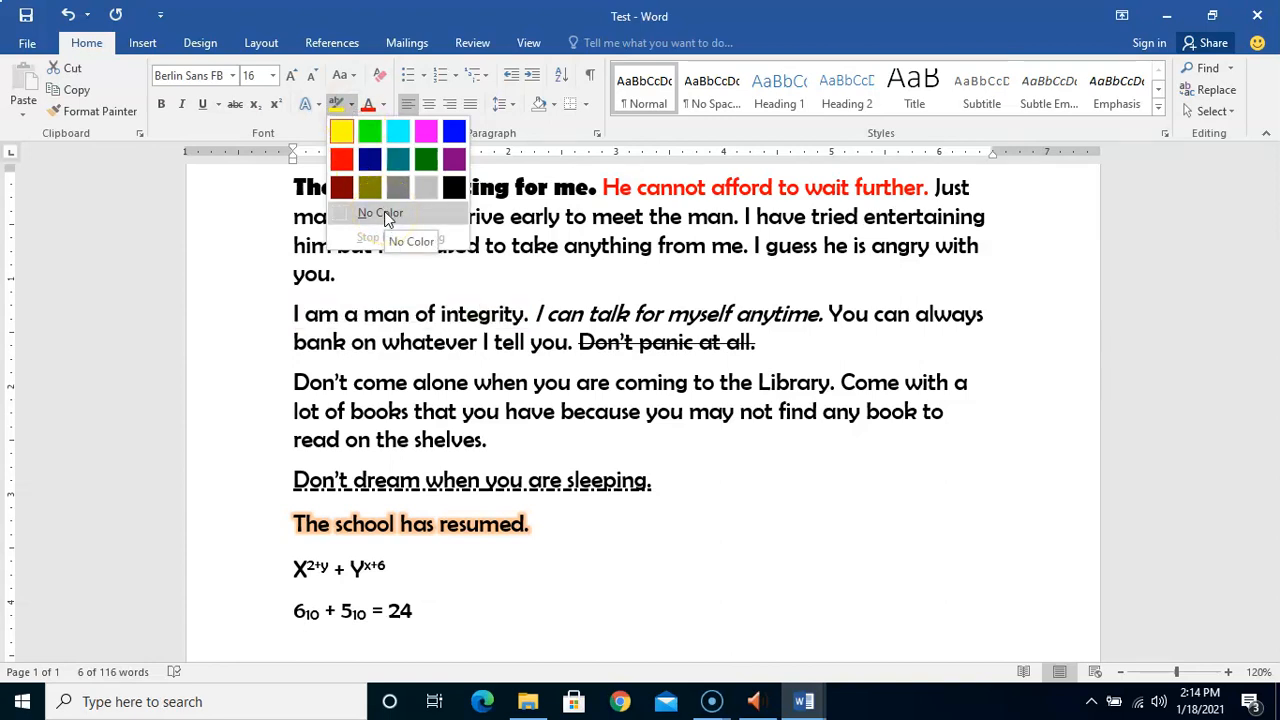
{"action": "left_click", "coordinate": [646, 212]}
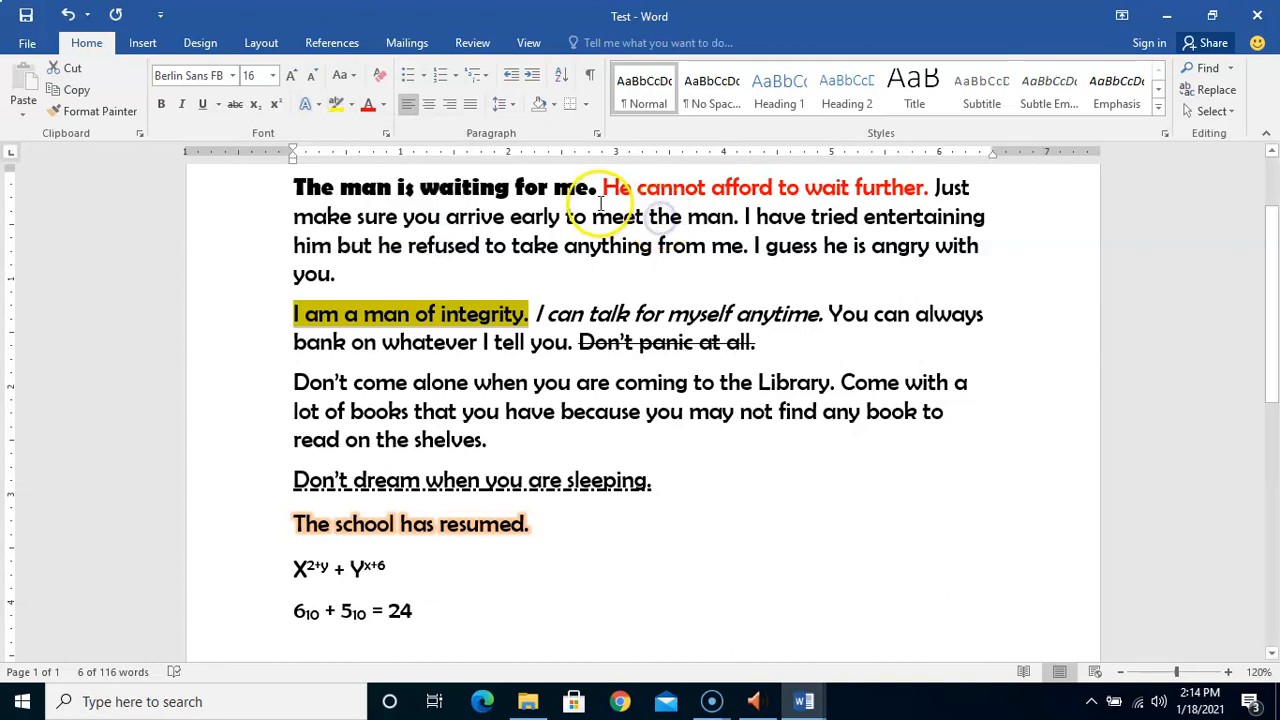
- Preview the Automatic font color on "He cannot afford to wait further." without applying it
{"action": "left_click_drag", "start_coordinate": [602, 188], "coordinate": [925, 190]}
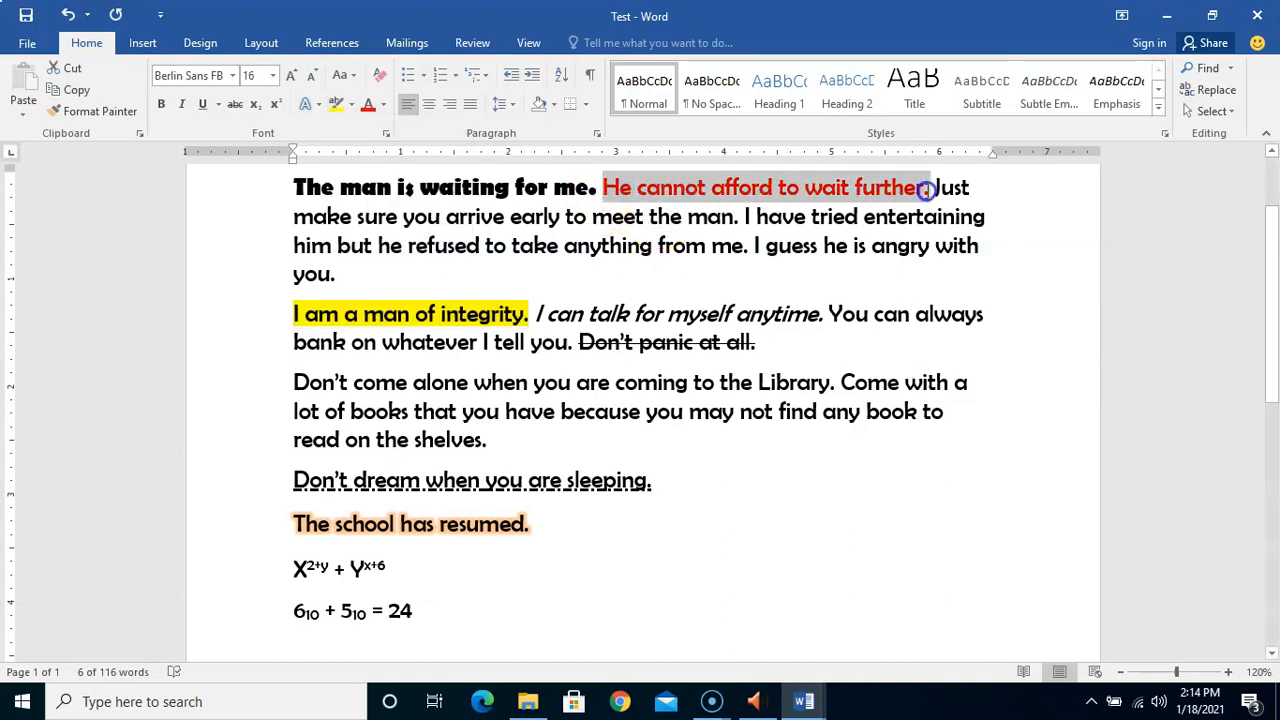
{"action": "left_click", "coordinate": [384, 104]}
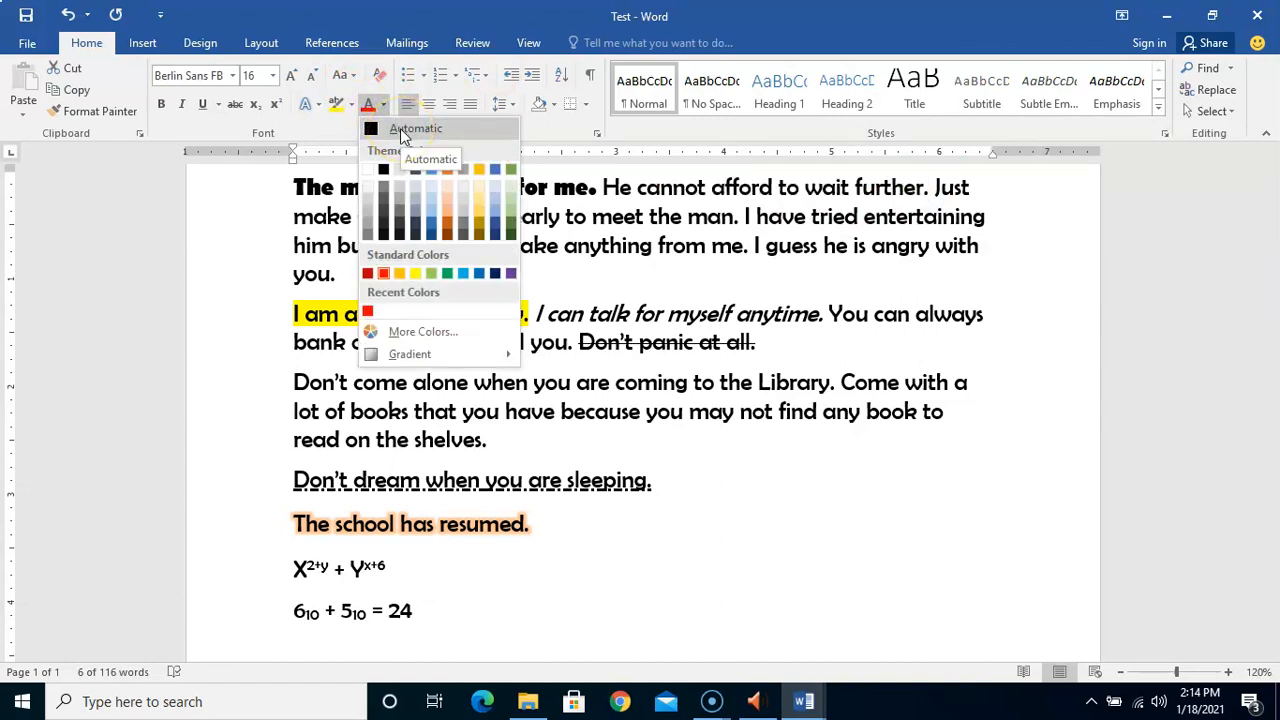
{"action": "left_click", "coordinate": [657, 316]}
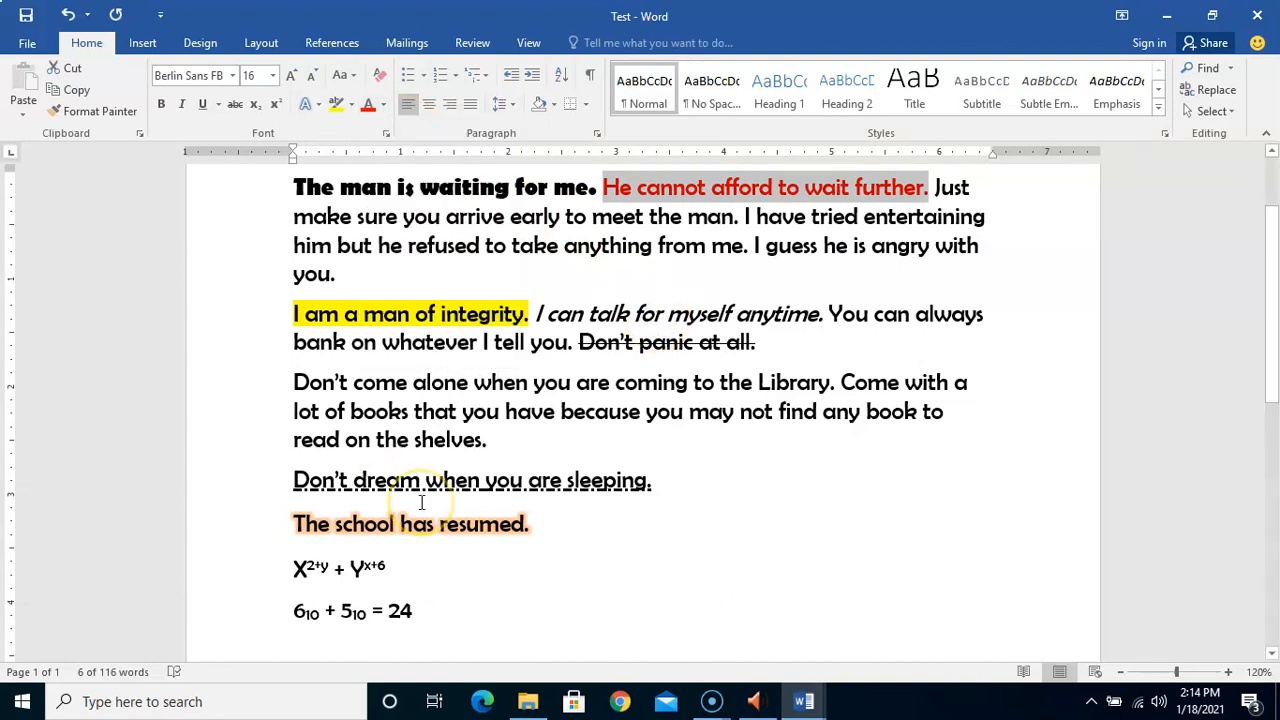
- Try clearing all formatting from "He cannot afford to wait further." and from the whole first paragraph, undoing each attempt
{"action": "left_click", "coordinate": [380, 78]}
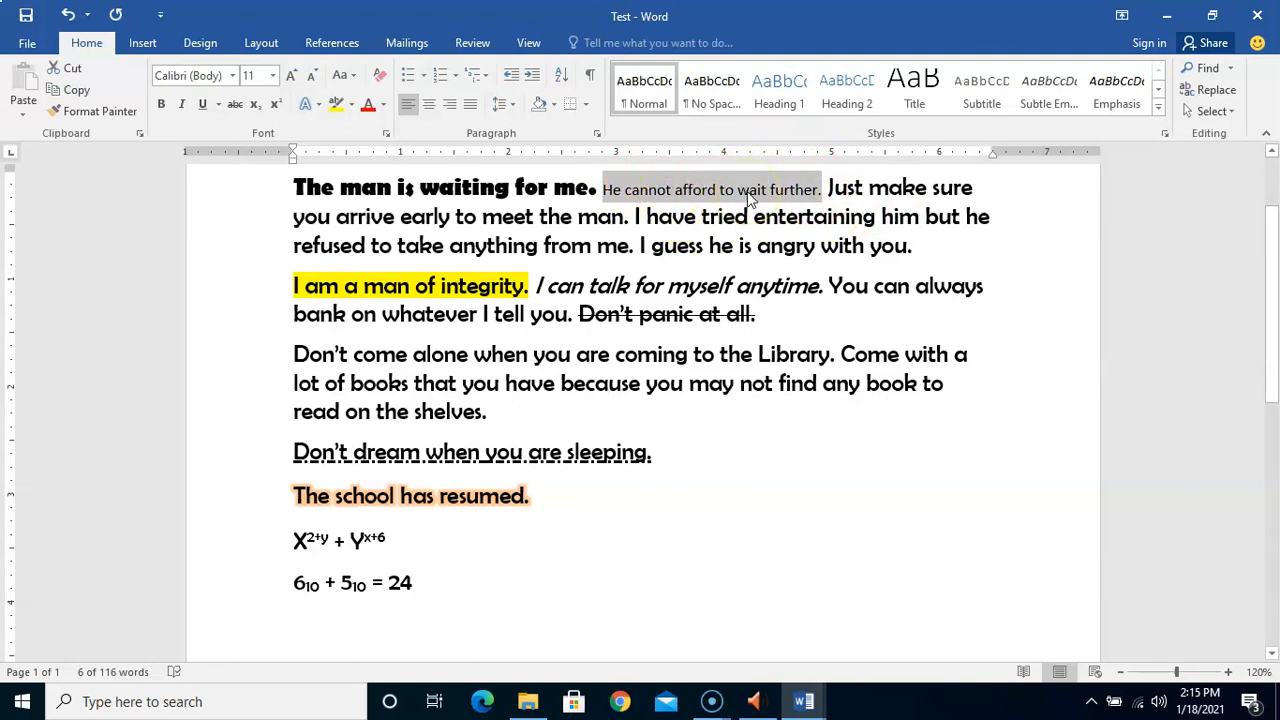
{"action": "key", "text": "ctrl+z"}
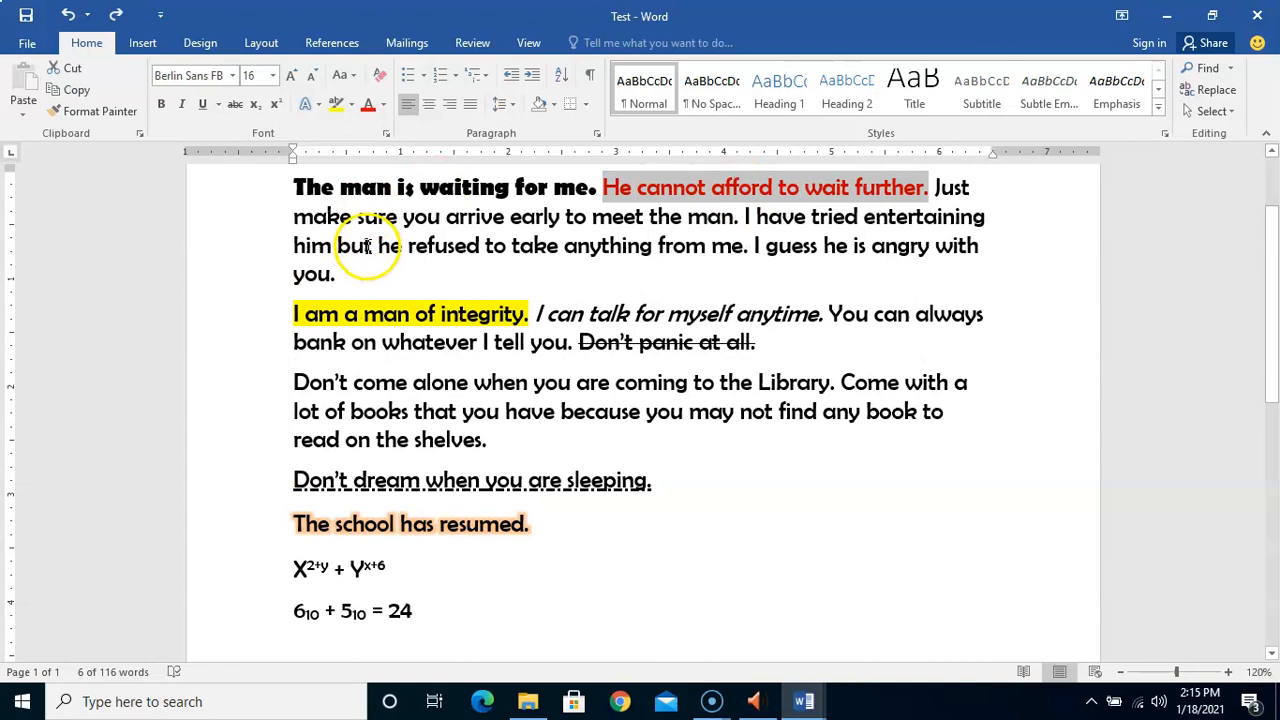
{"action": "left_click", "coordinate": [576, 264]}
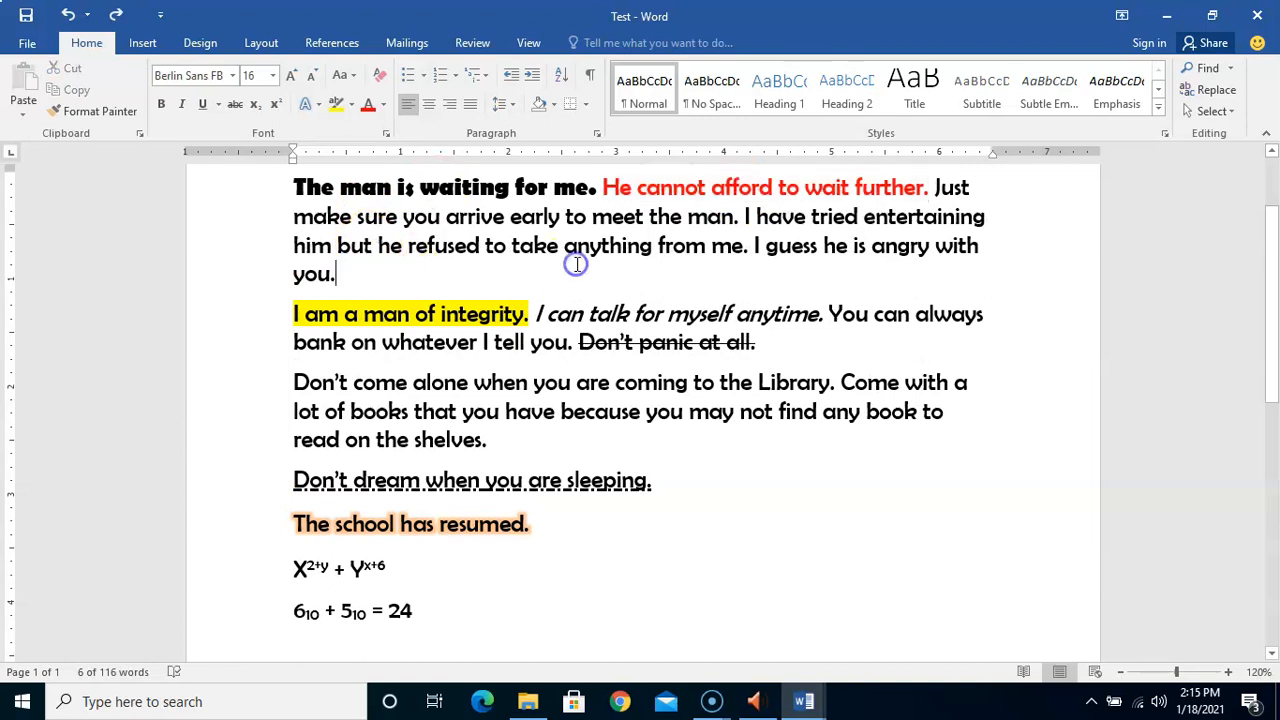
{"action": "left_click", "coordinate": [377, 79]}
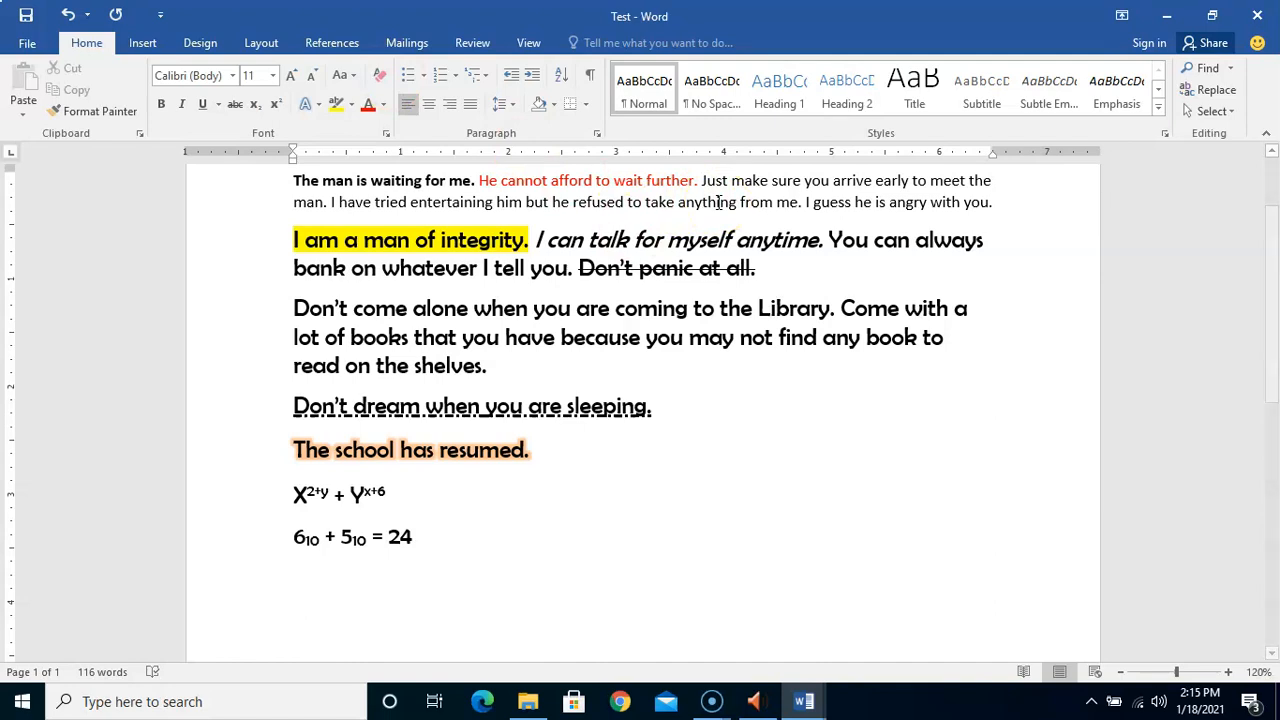
{"action": "key", "text": "ctrl+z"}
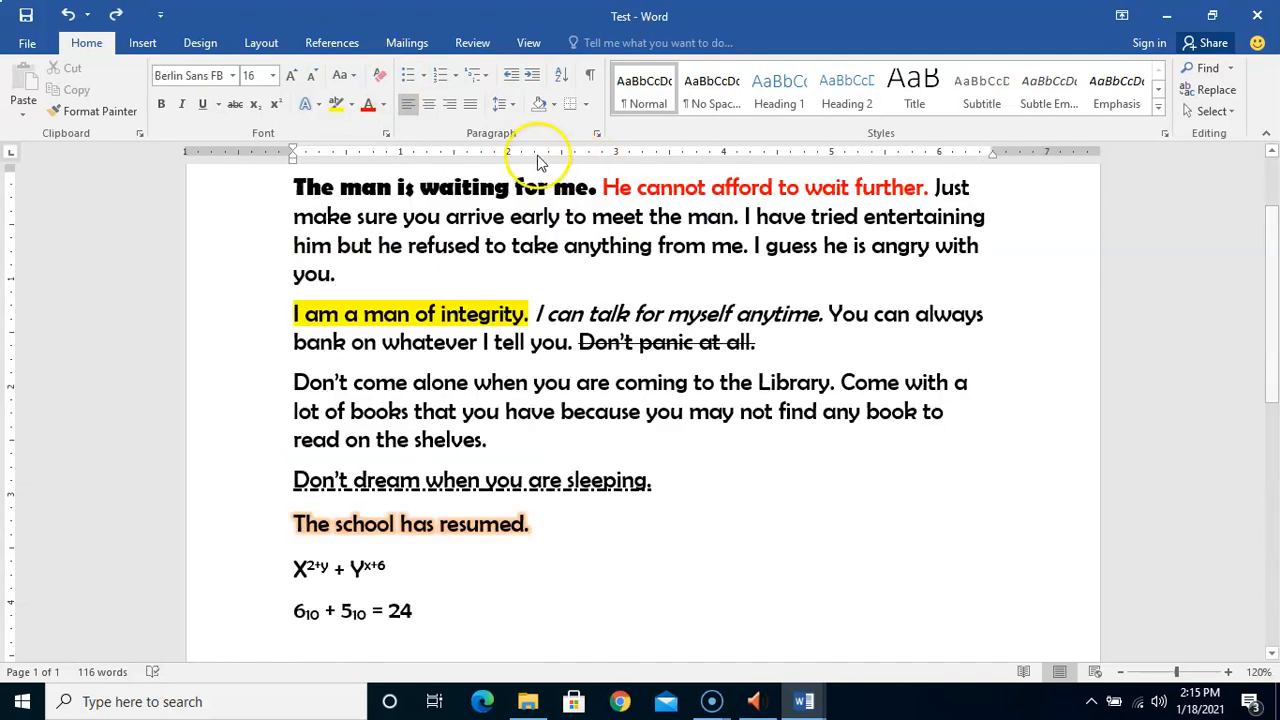
- Try clearing all formatting from the entire text, undo it, and deselect the text
{"action": "left_click_drag", "start_coordinate": [300, 188], "coordinate": [467, 630]}
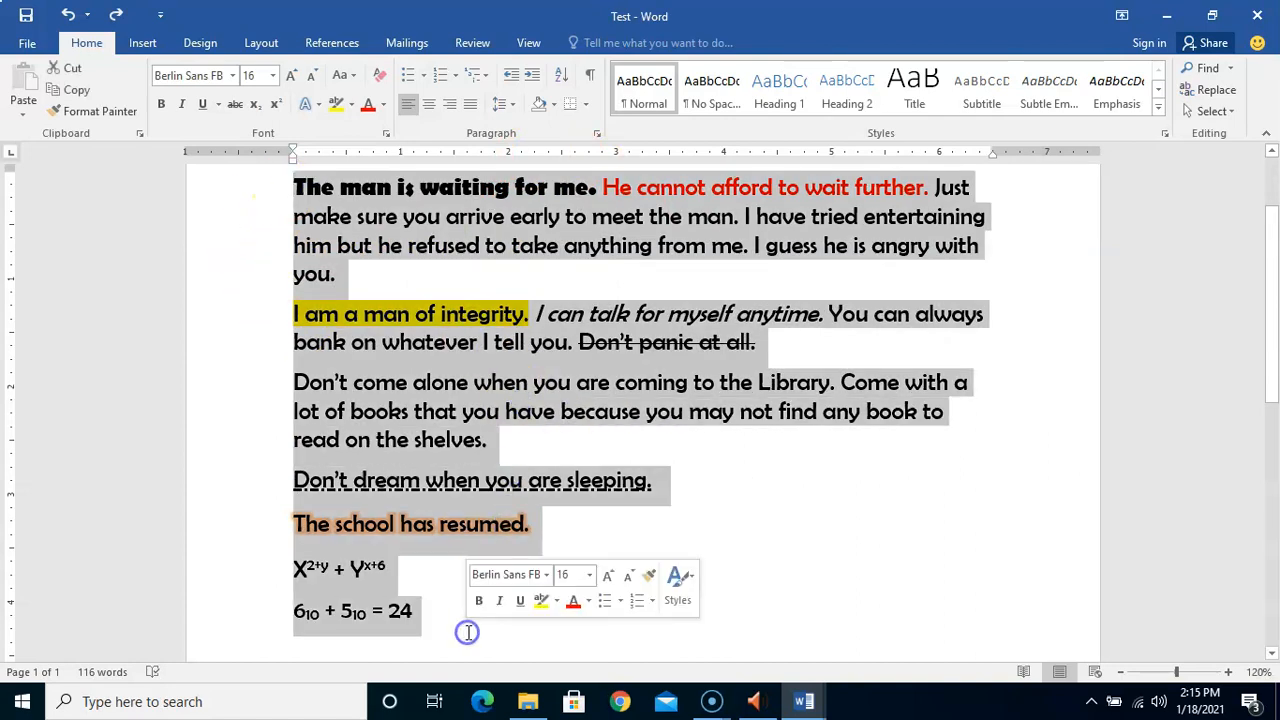
{"action": "left_click", "coordinate": [381, 80]}
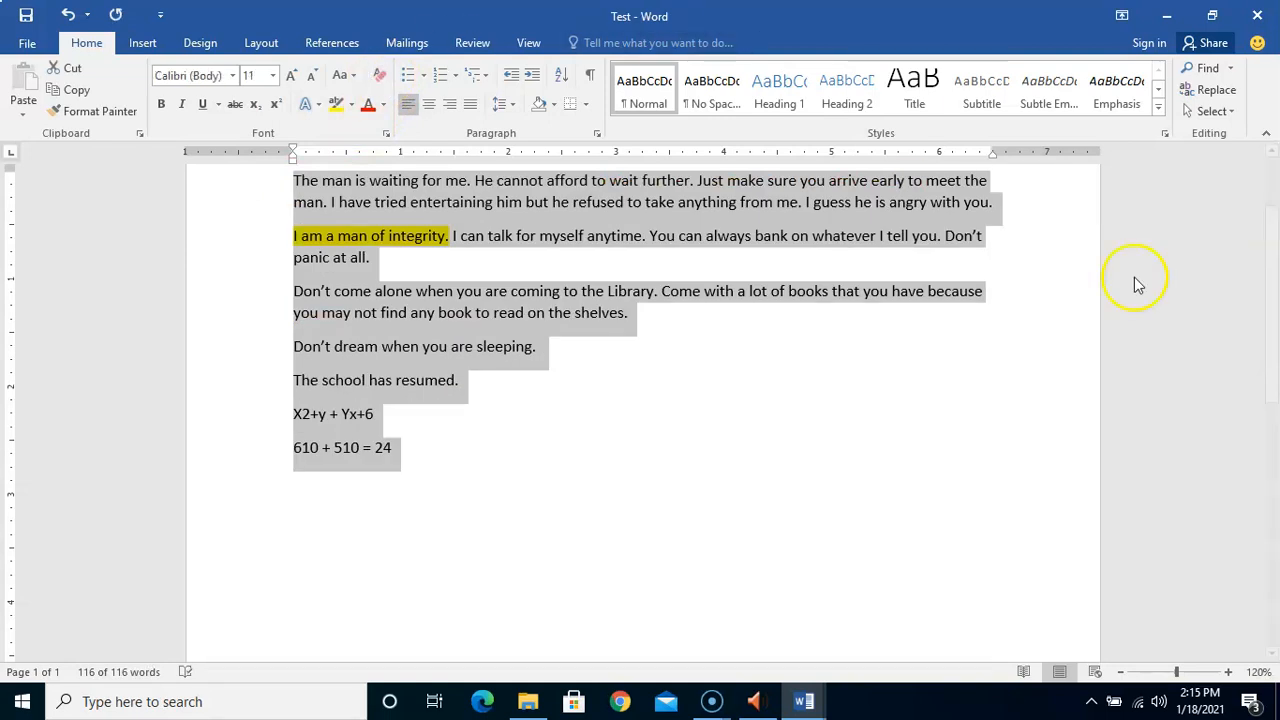
{"action": "scroll", "coordinate": [1273, 255], "scroll_direction": "up", "scroll_amount": 2}
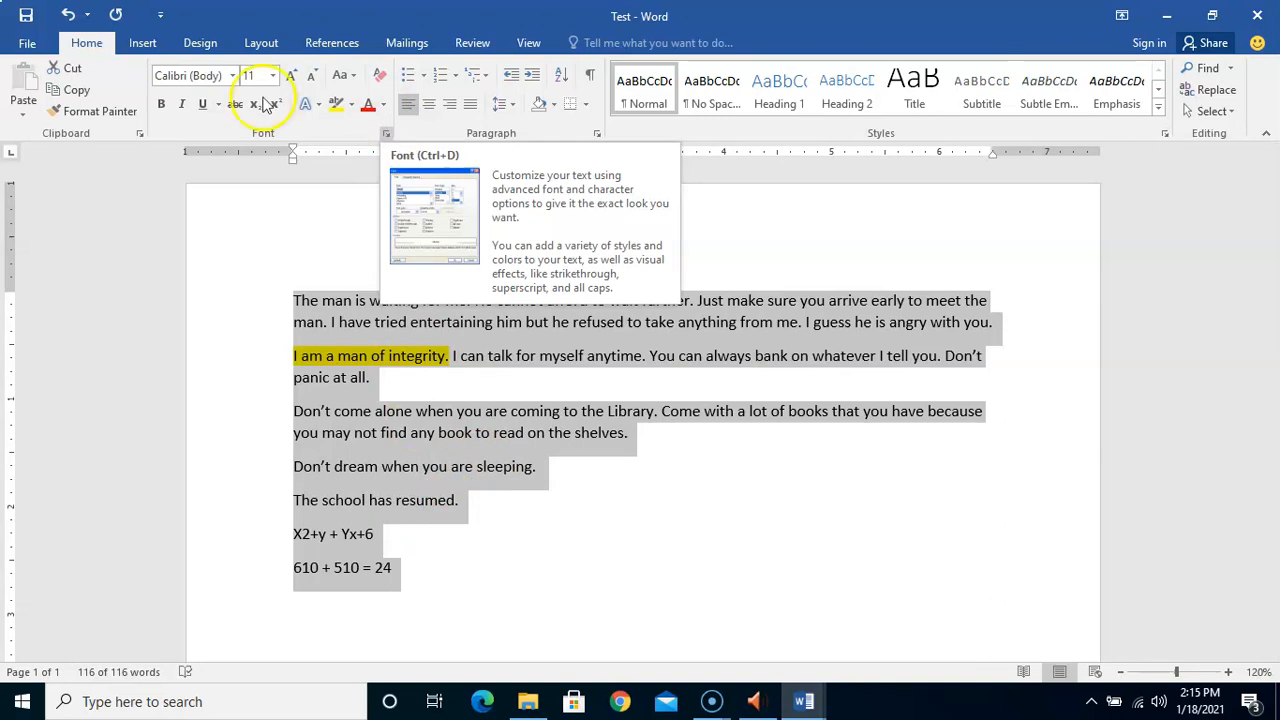
{"action": "left_click", "coordinate": [67, 15]}
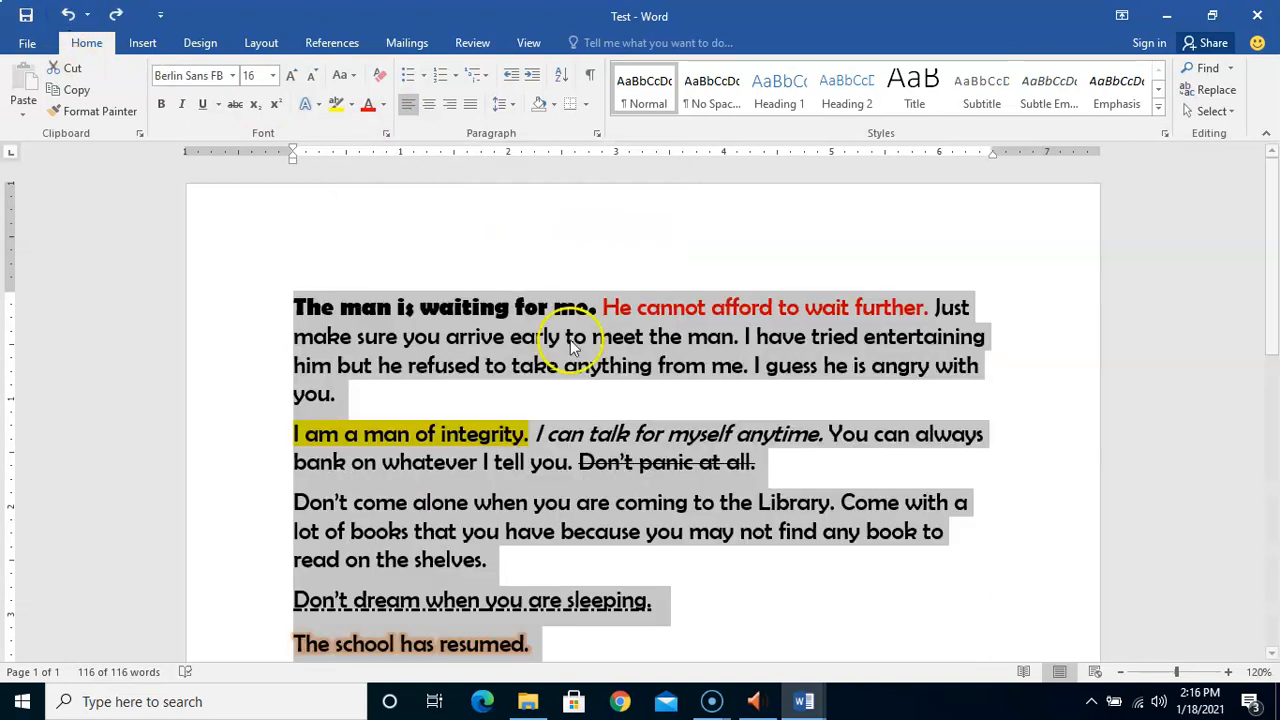
{"action": "left_click", "coordinate": [791, 458]}
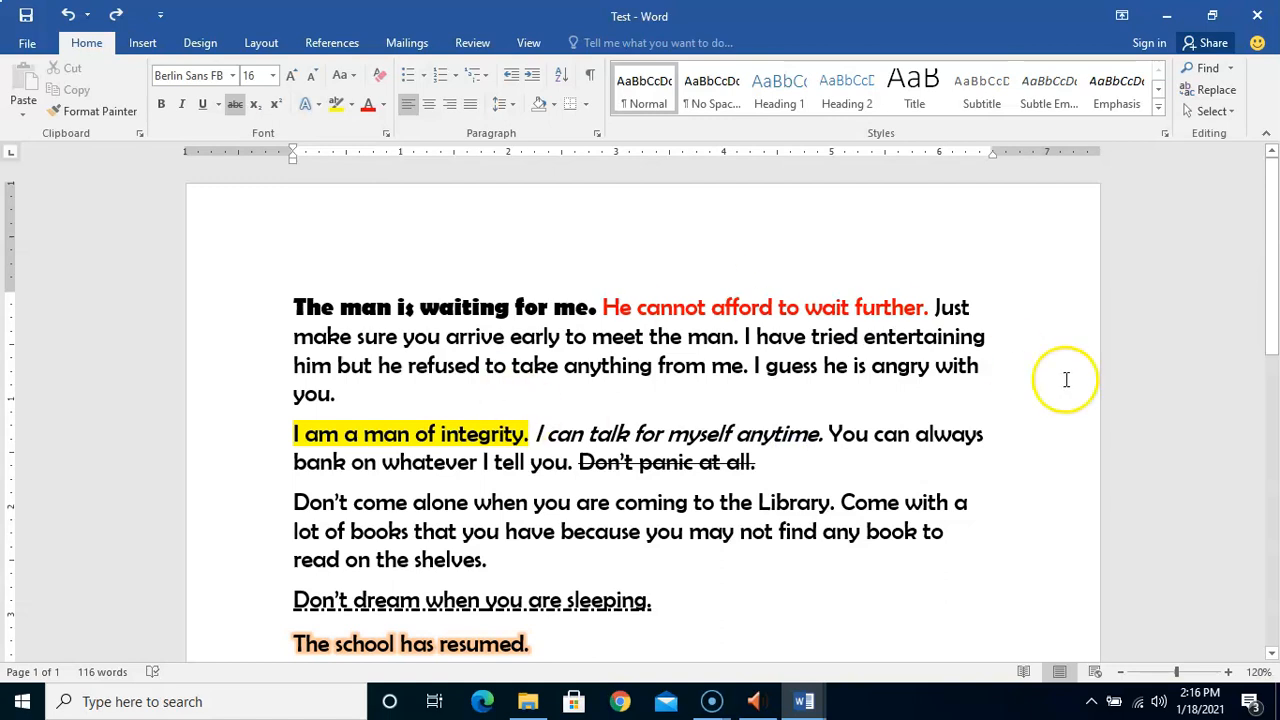
- In the Font dialog, try the Lucida Sans Unicode font with the Italic, Bold and Bold Italic styles
{"action": "left_click_drag", "start_coordinate": [1276, 285], "coordinate": [1276, 330]}
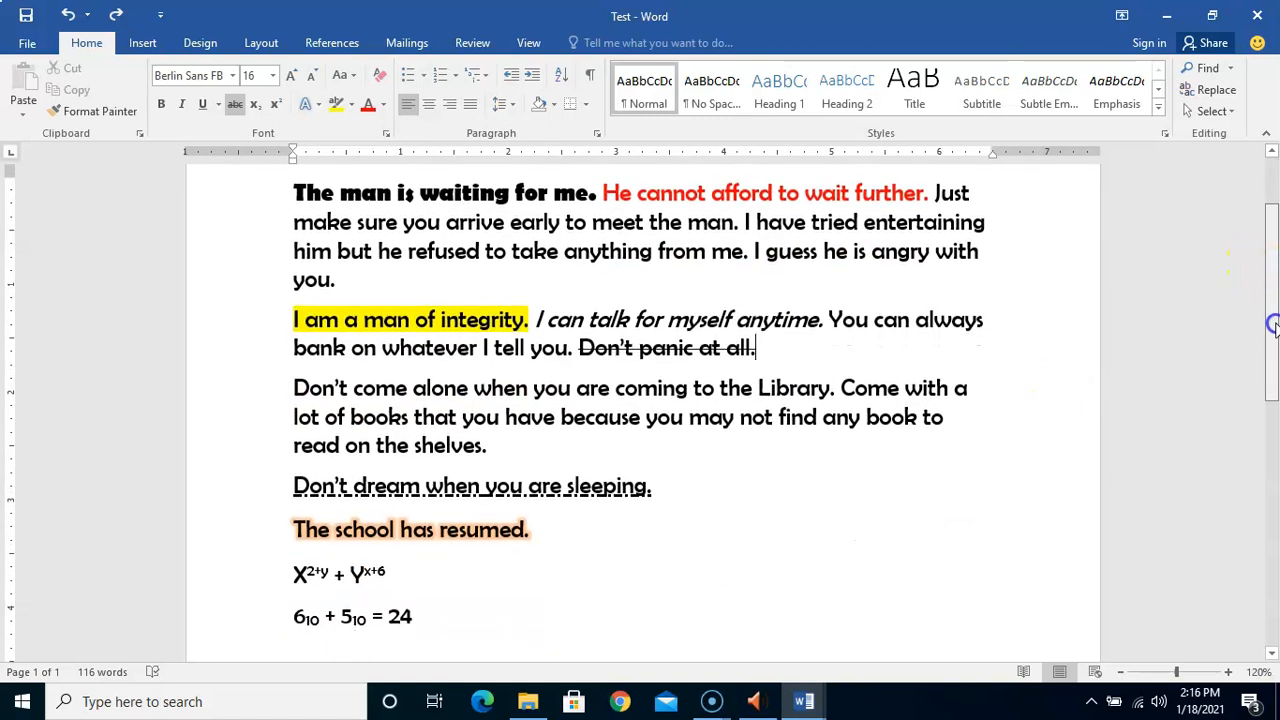
{"action": "left_click", "coordinate": [386, 134]}
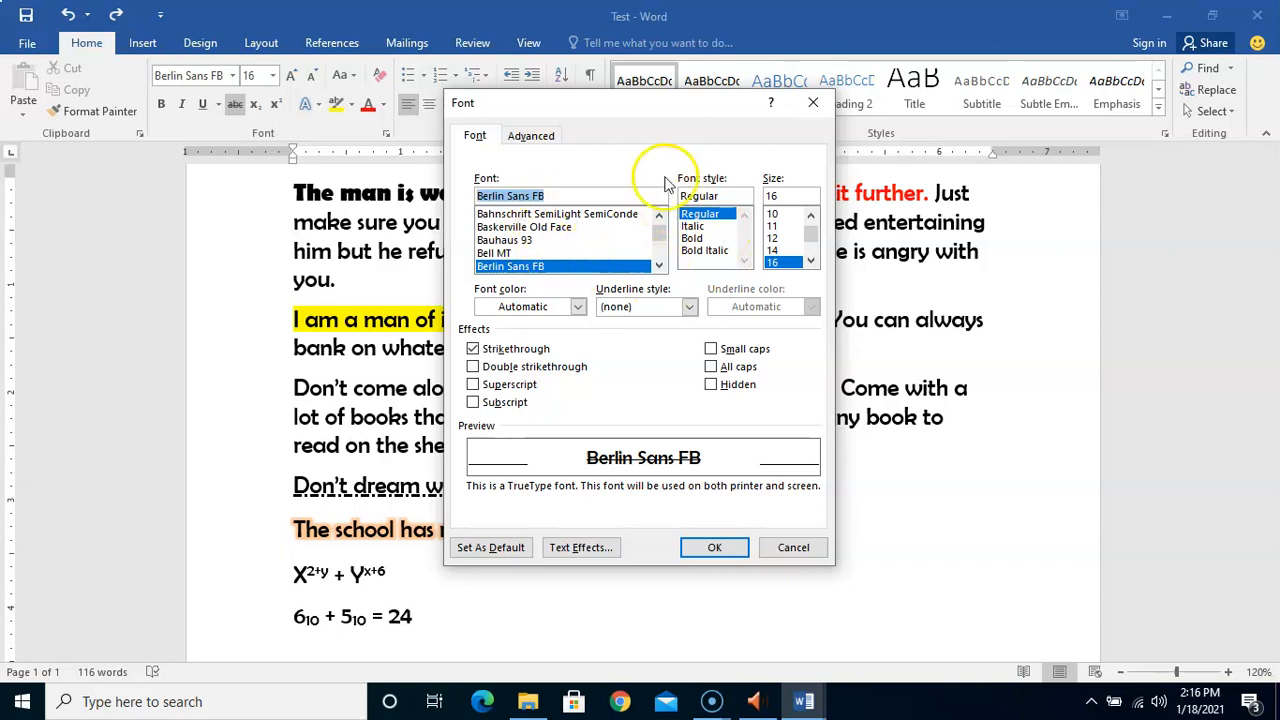
{"action": "left_click_drag", "start_coordinate": [658, 230], "coordinate": [658, 238]}
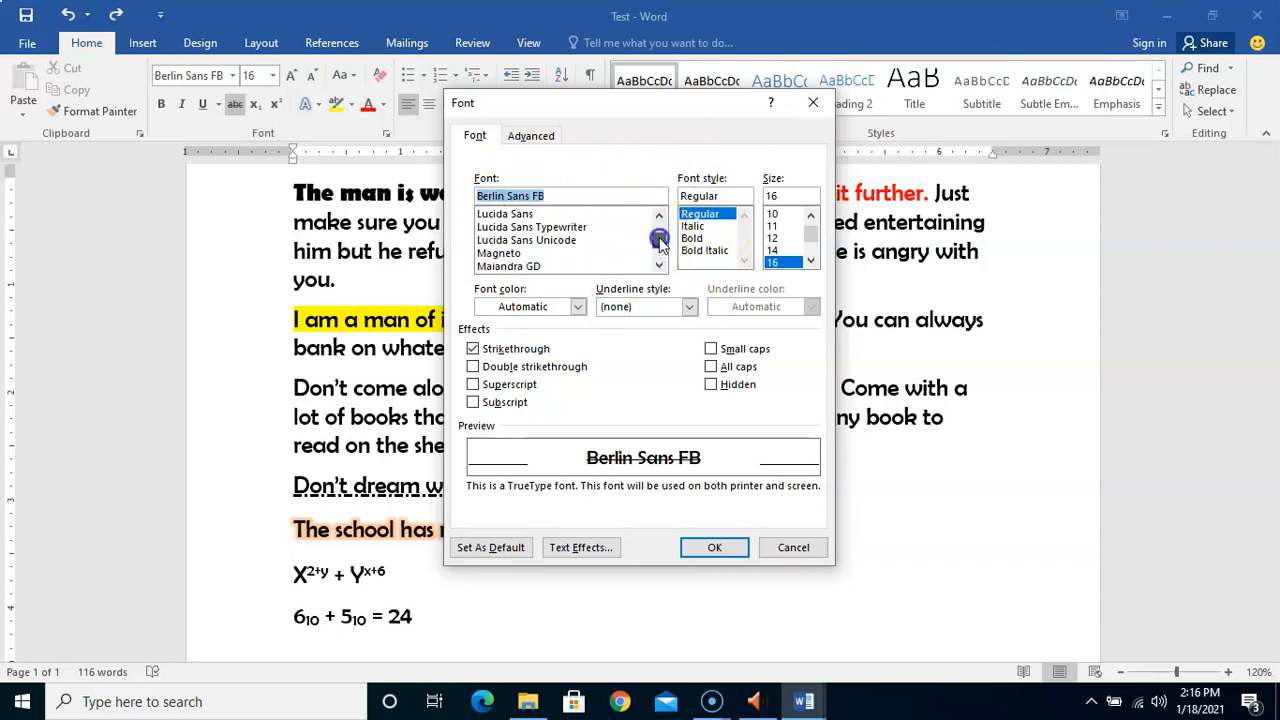
{"action": "left_click", "coordinate": [558, 241]}
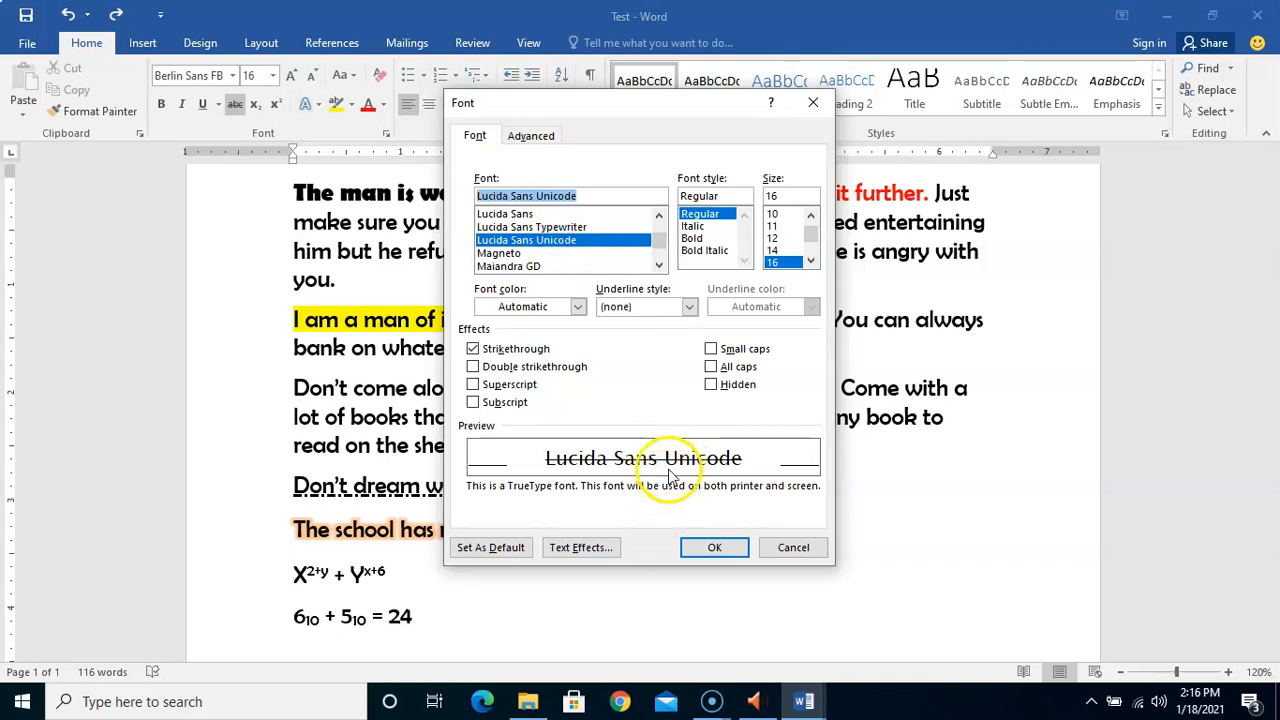
{"action": "left_click", "coordinate": [697, 228]}
{"action": "left_click", "coordinate": [692, 238]}
{"action": "left_click", "coordinate": [697, 252]}
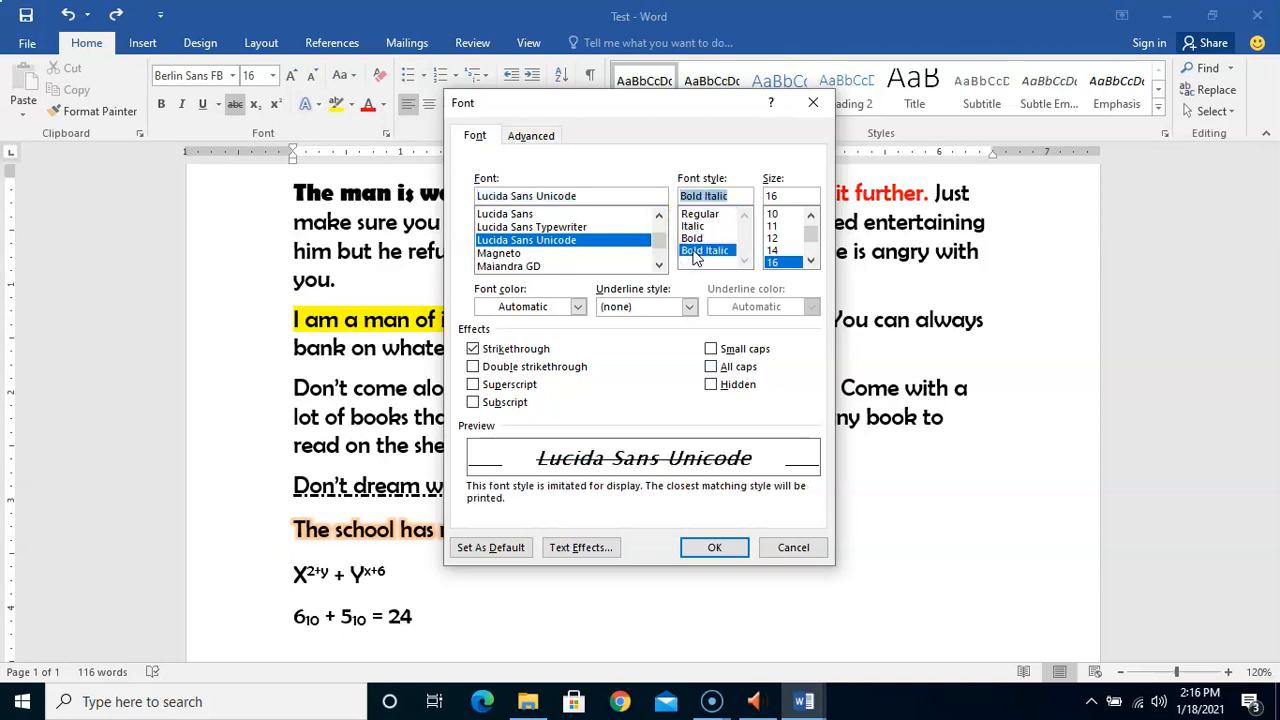
{"action": "left_click", "coordinate": [810, 238]}
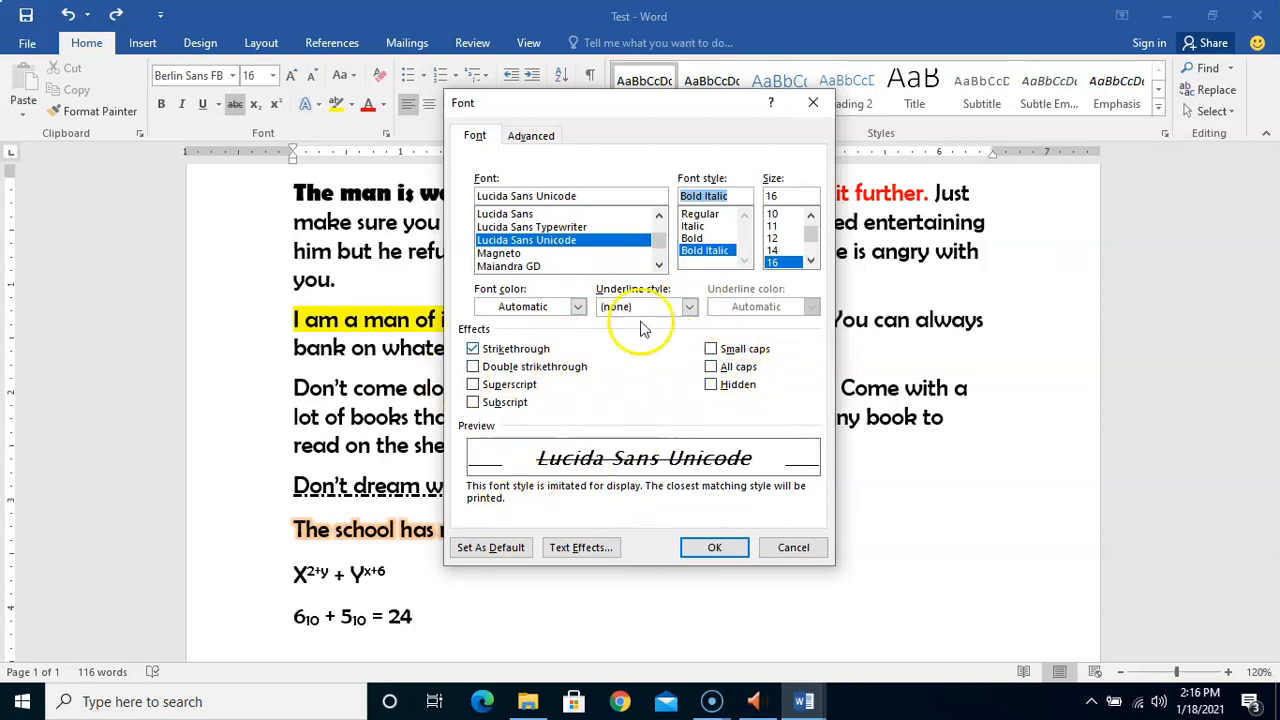
- Examine the Text Fill and Text Outline settings in the Format Text Effects dialog
{"action": "left_click", "coordinate": [595, 550]}
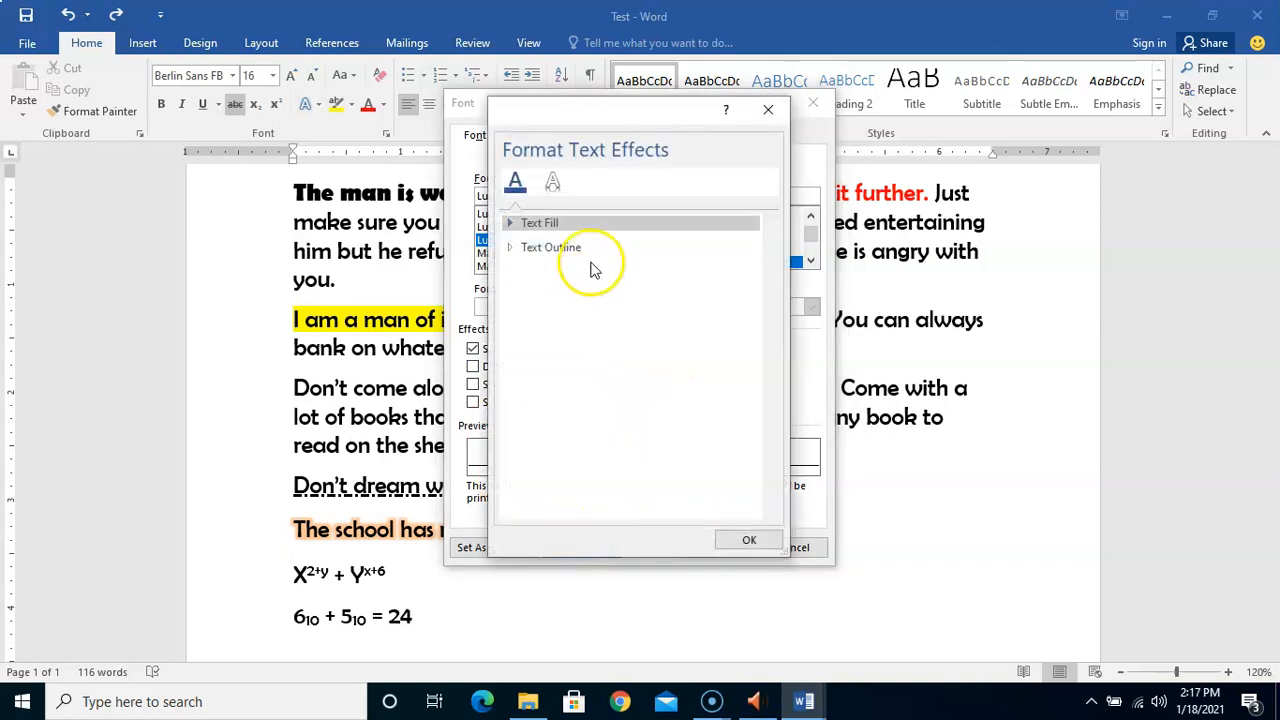
{"action": "left_click", "coordinate": [524, 225]}
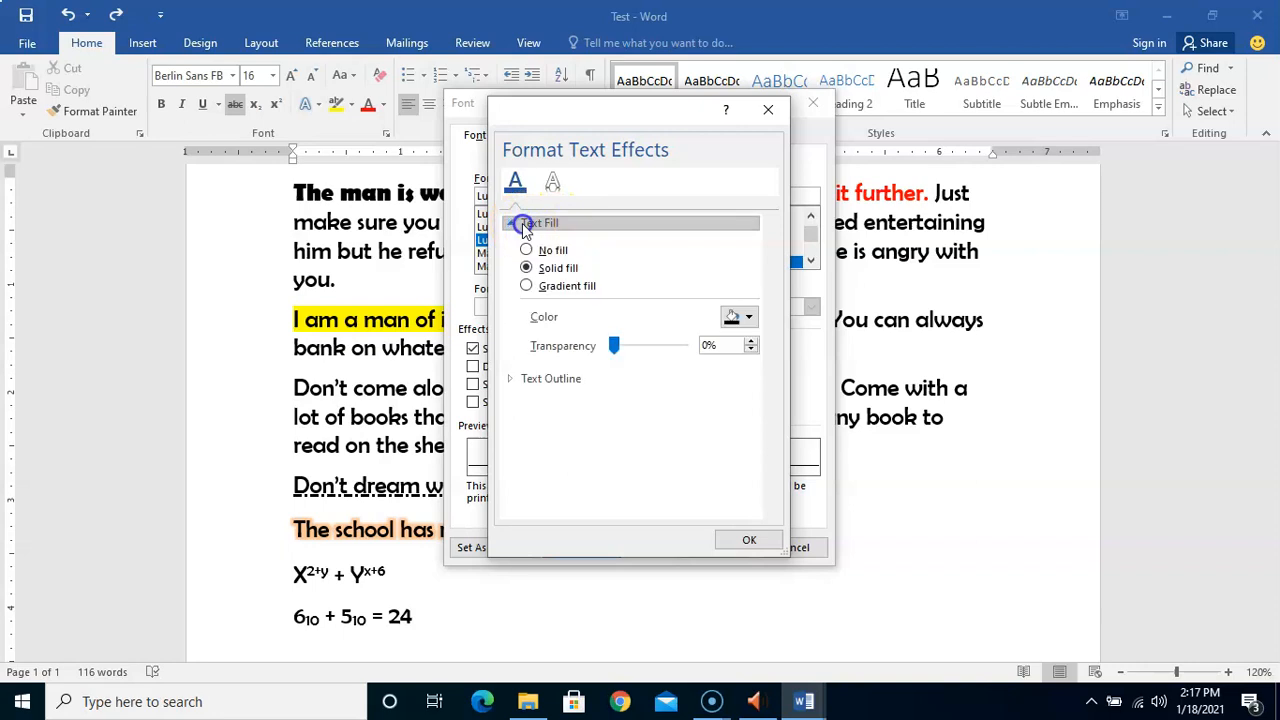
{"action": "left_click", "coordinate": [513, 229]}
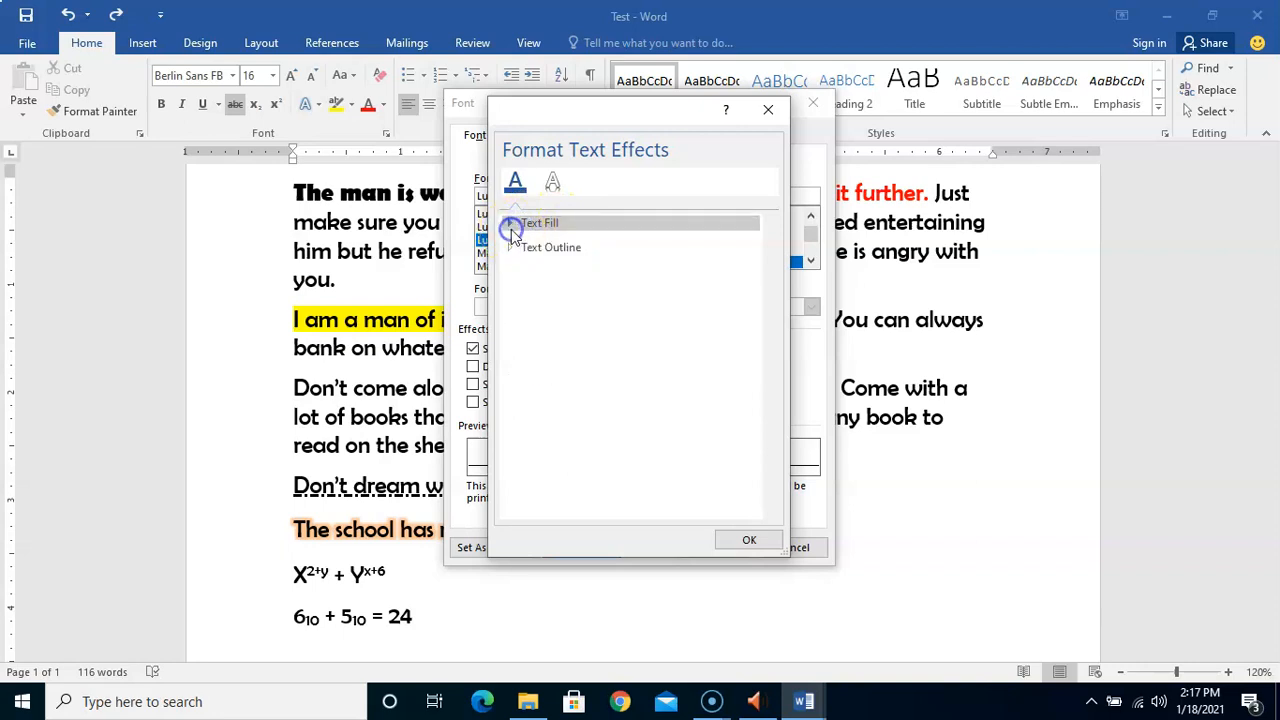
{"action": "left_click", "coordinate": [510, 247]}
{"action": "left_click", "coordinate": [510, 247]}
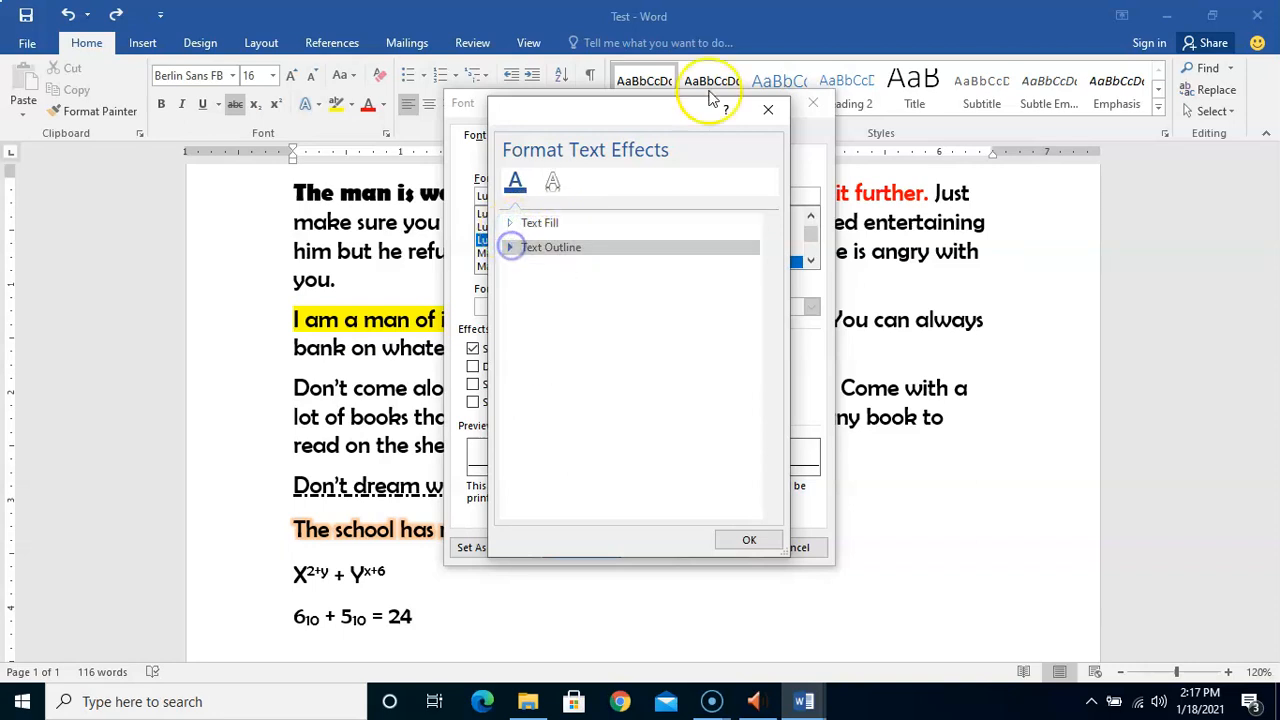
- Examine the Shadow, Reflection and Glow text effect settings and close the Format Text Effects dialog
{"action": "left_click", "coordinate": [552, 181]}
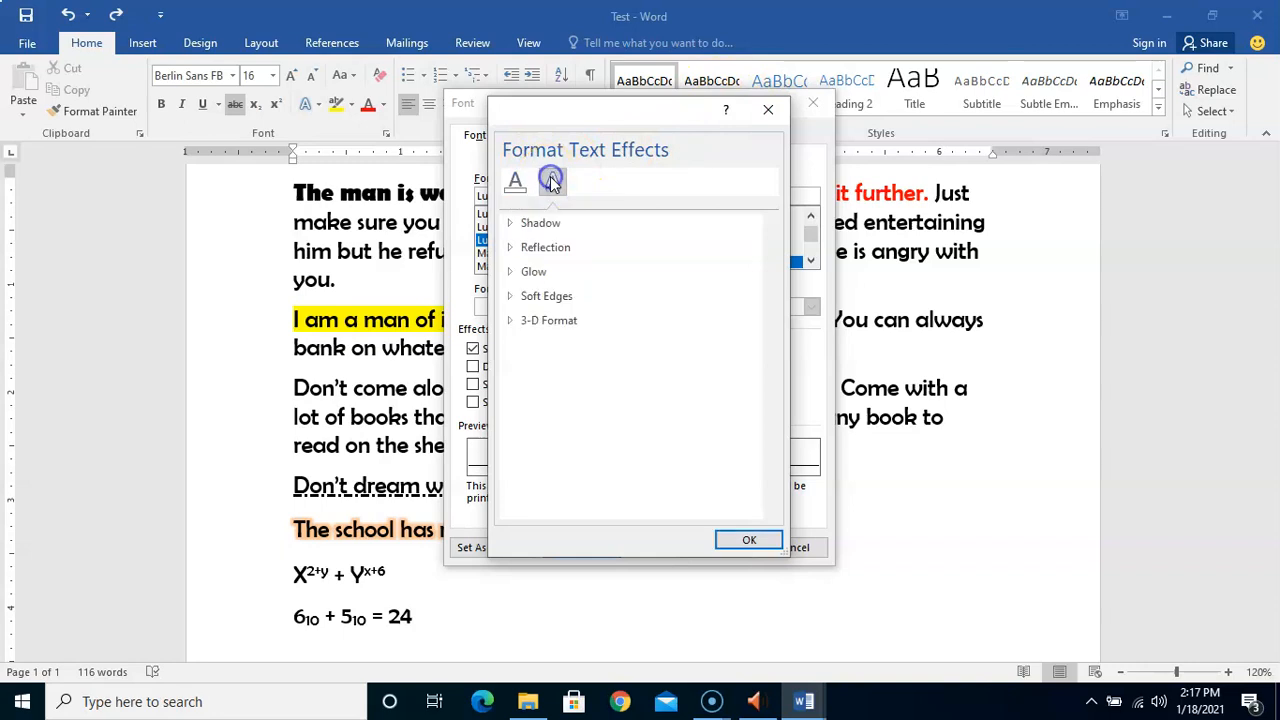
{"action": "left_click", "coordinate": [512, 225]}
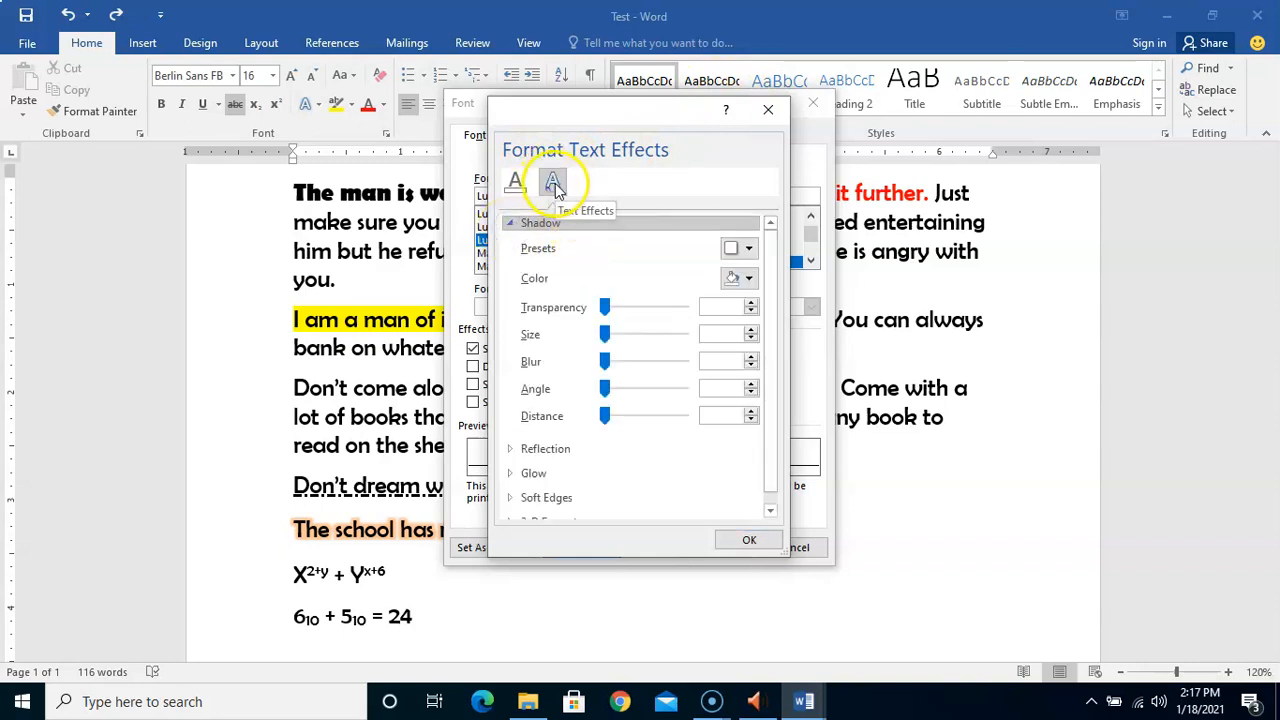
{"action": "left_click", "coordinate": [512, 224]}
{"action": "left_click", "coordinate": [510, 248]}
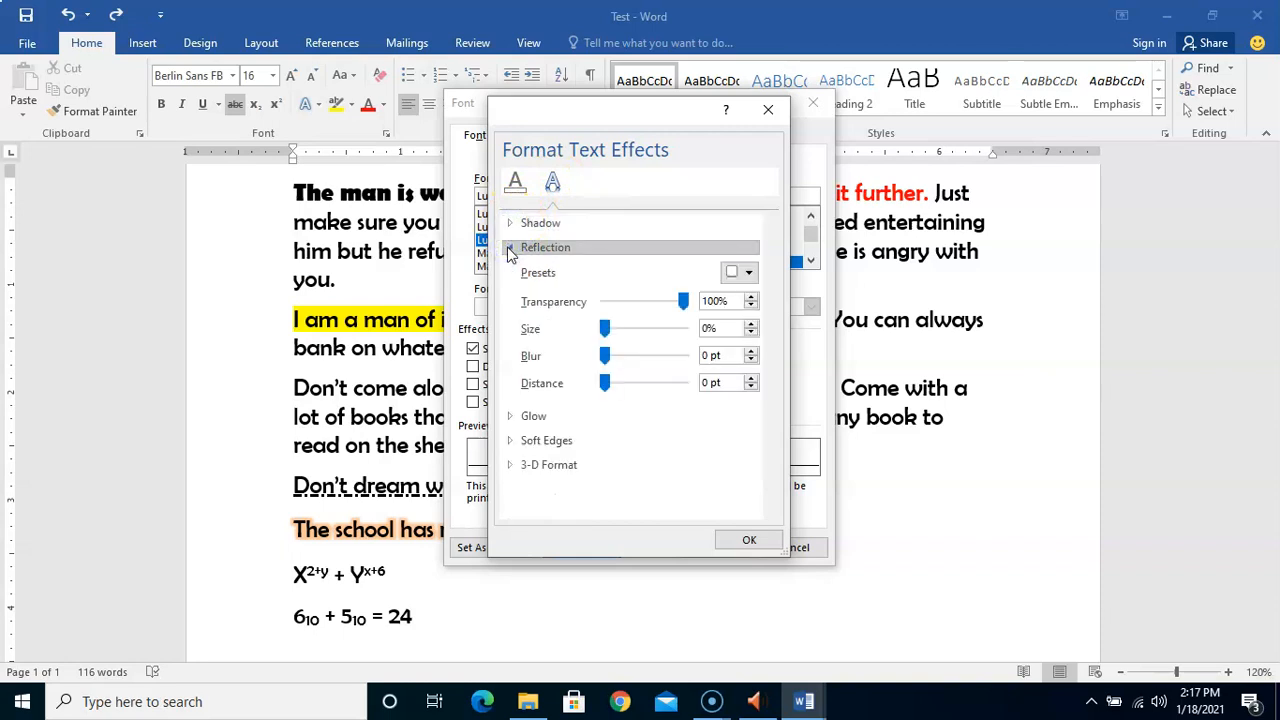
{"action": "left_click", "coordinate": [510, 250]}
{"action": "left_click", "coordinate": [511, 273]}
{"action": "left_click", "coordinate": [511, 272]}
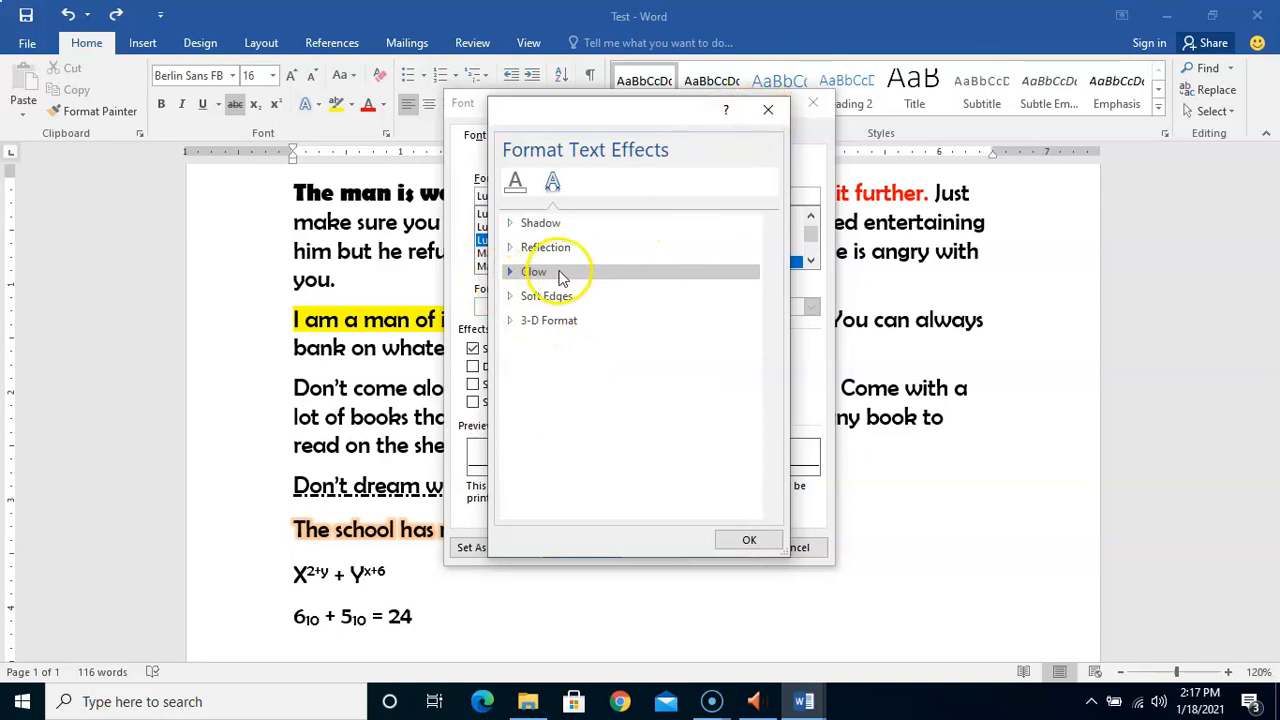
{"action": "left_click", "coordinate": [768, 109]}
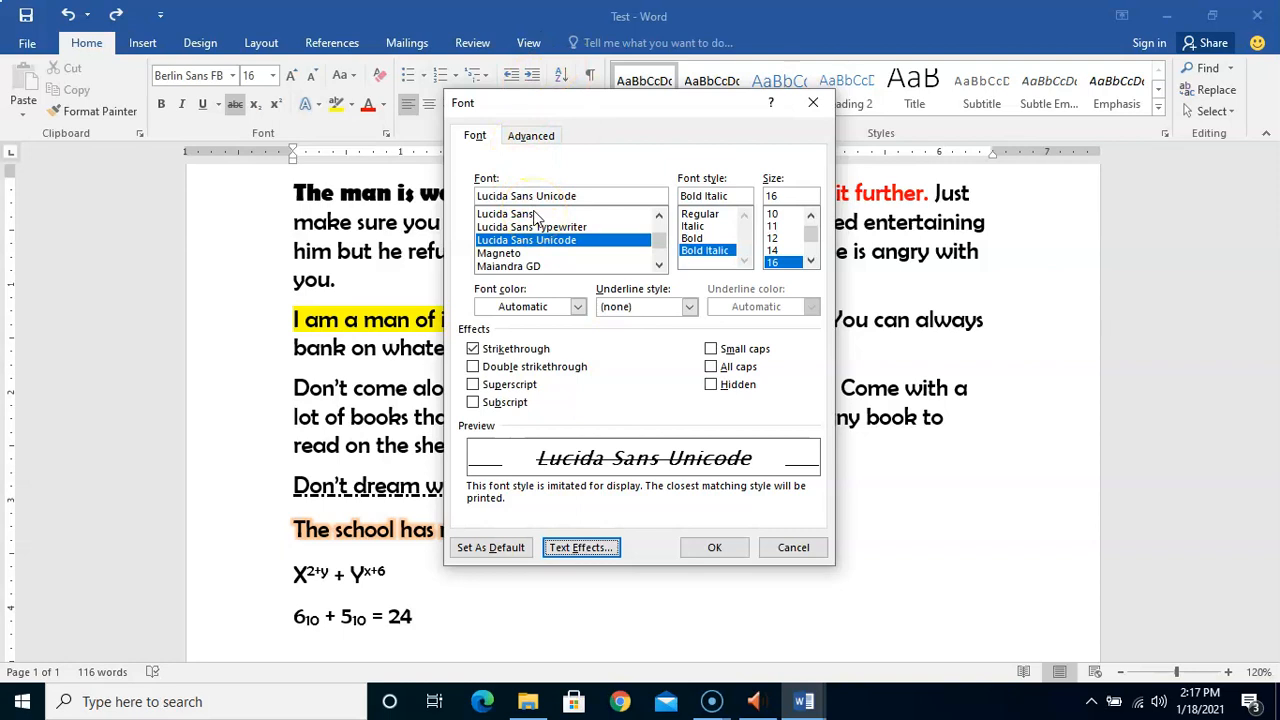
- In the advanced font settings, try Expanded and Condensed character spacing by 1 pt
{"action": "left_click", "coordinate": [516, 137]}
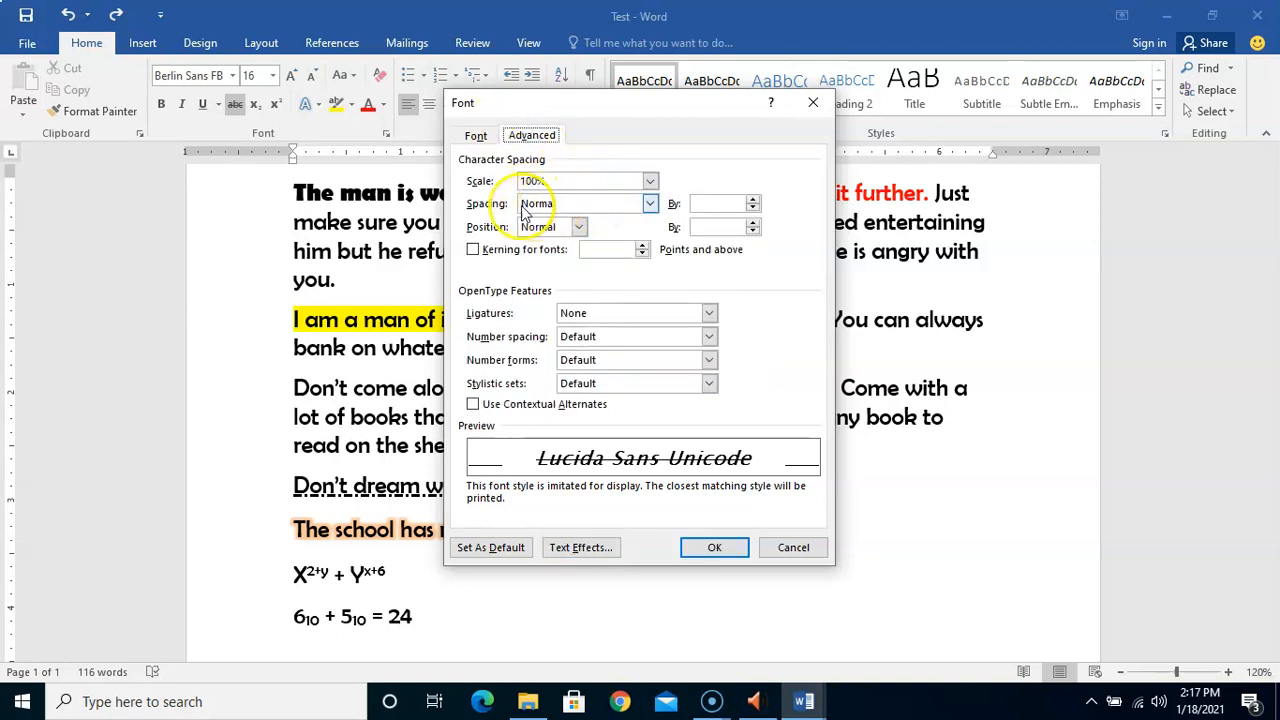
{"action": "left_click", "coordinate": [648, 204]}
{"action": "left_click", "coordinate": [648, 204]}
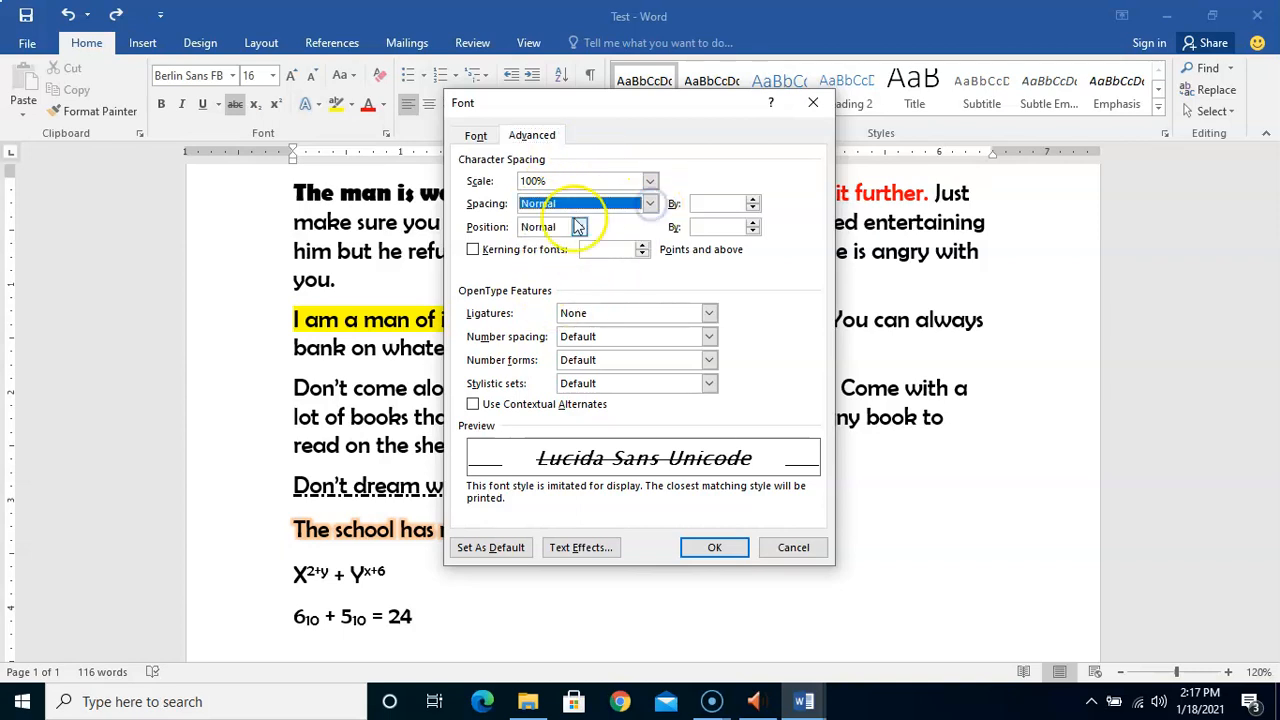
{"action": "left_click", "coordinate": [648, 204]}
{"action": "left_click", "coordinate": [613, 233]}
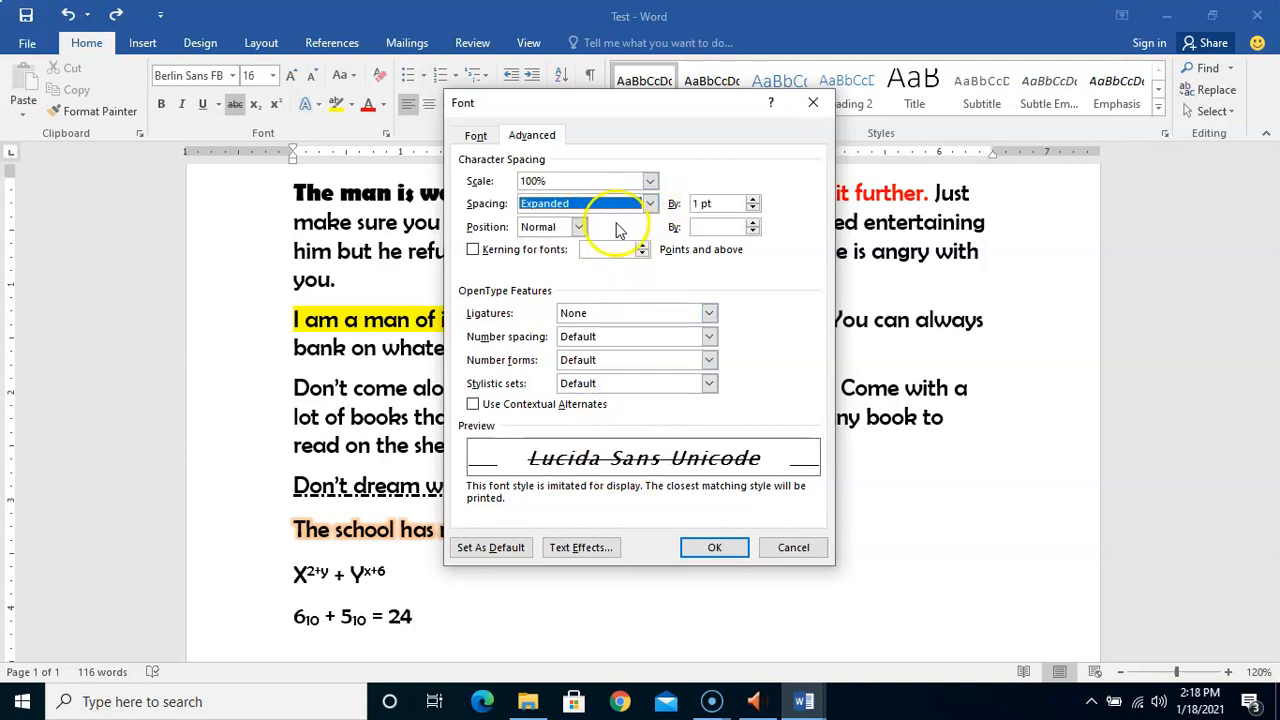
{"action": "left_click", "coordinate": [650, 203]}
{"action": "left_click", "coordinate": [614, 246]}
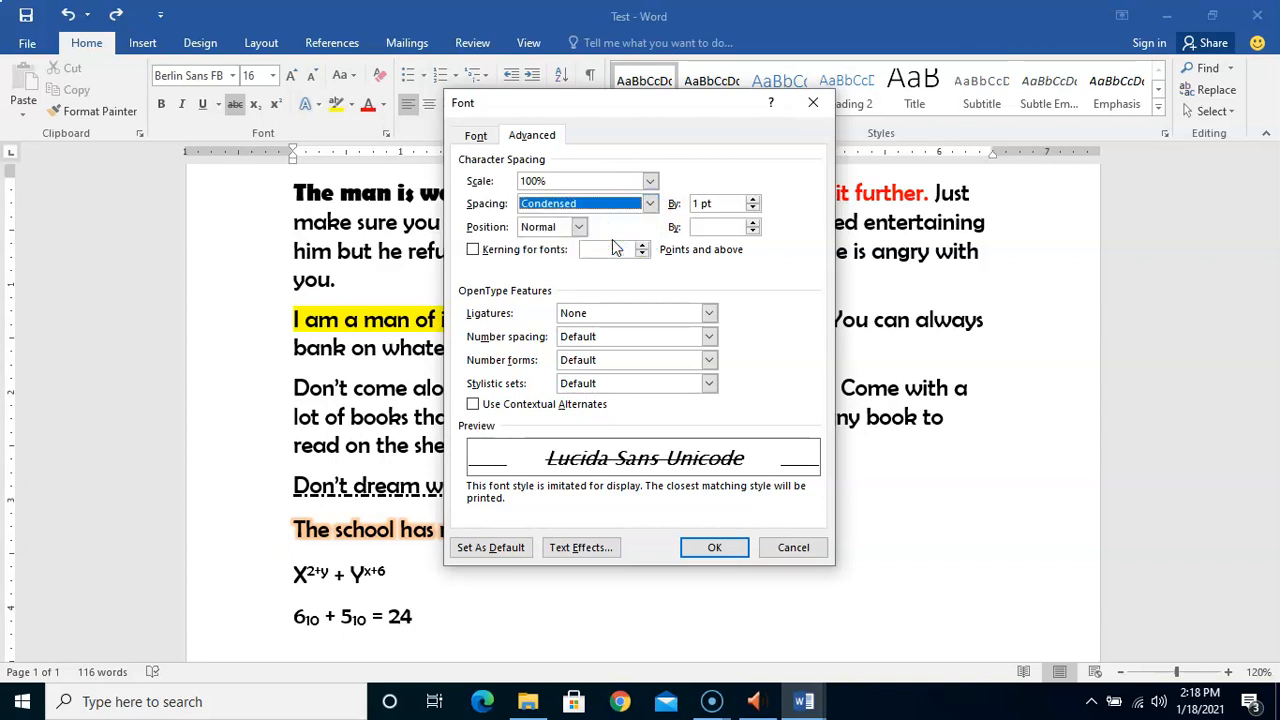
- Try Raised and Lowered character position by 3 pt, and return both position and spacing to Normal
{"action": "left_click", "coordinate": [581, 227]}
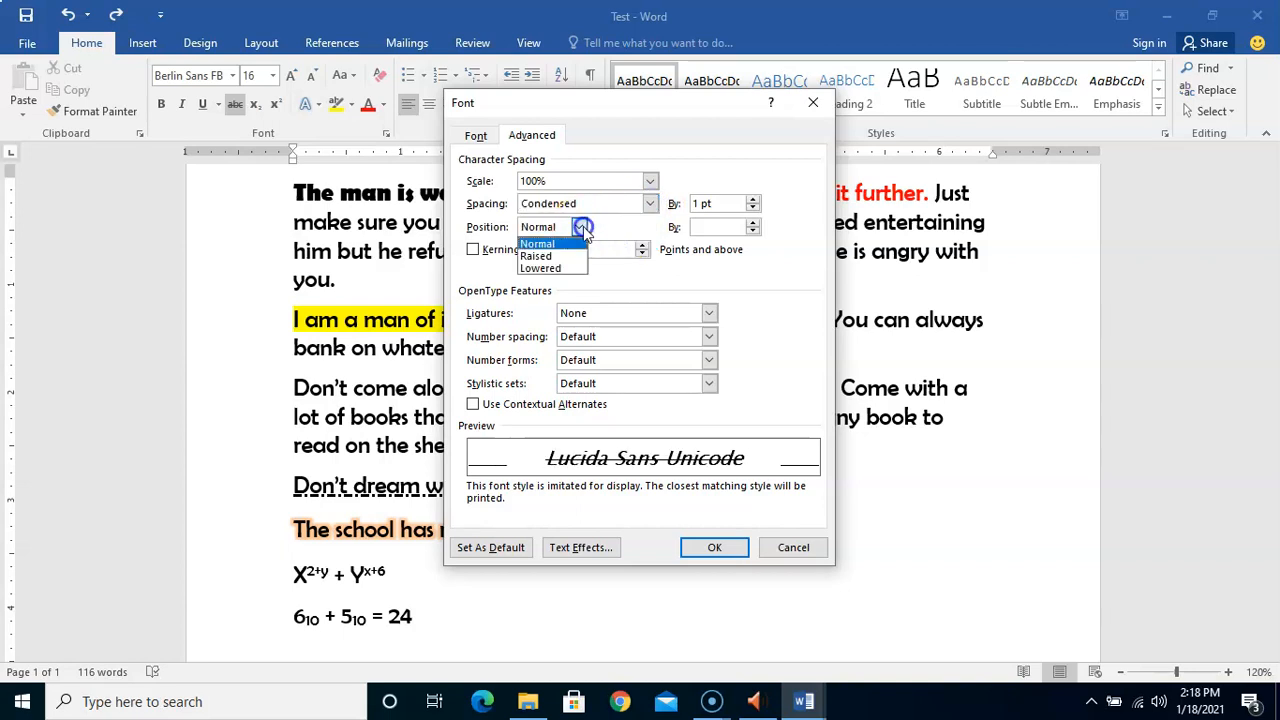
{"action": "left_click", "coordinate": [553, 256]}
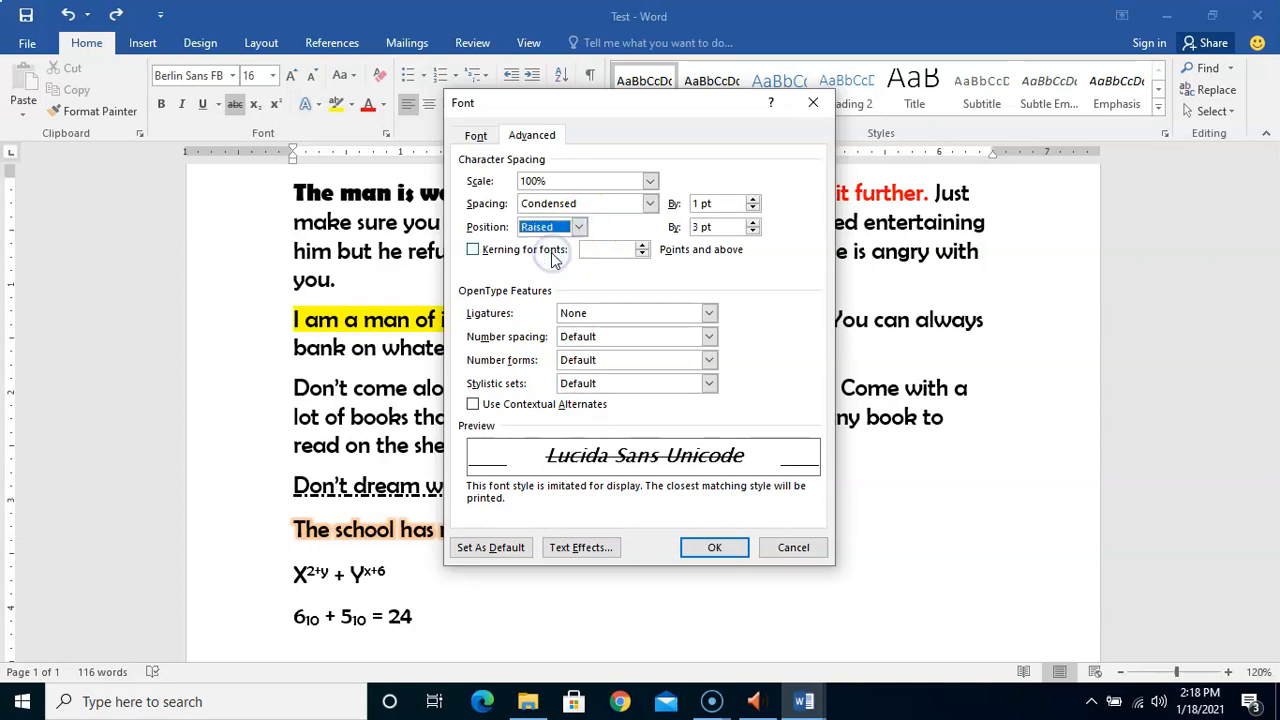
{"action": "left_click", "coordinate": [578, 227]}
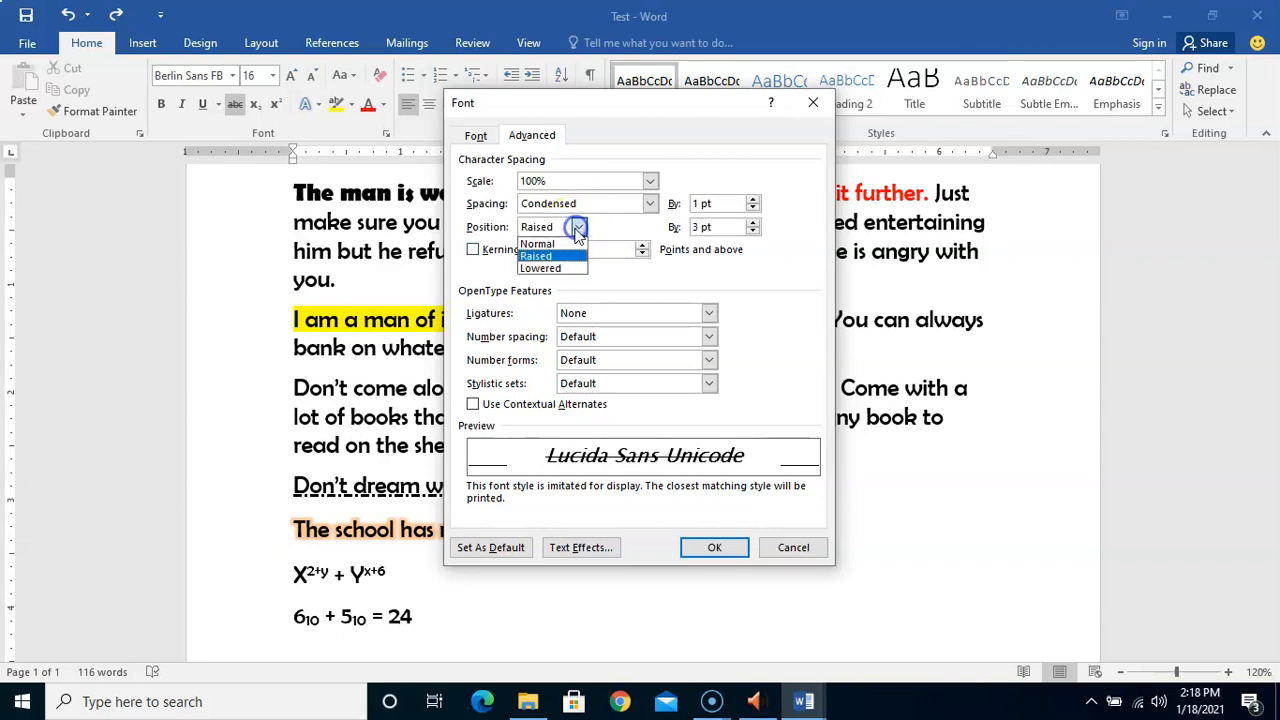
{"action": "left_click", "coordinate": [560, 268]}
{"action": "left_click", "coordinate": [572, 228]}
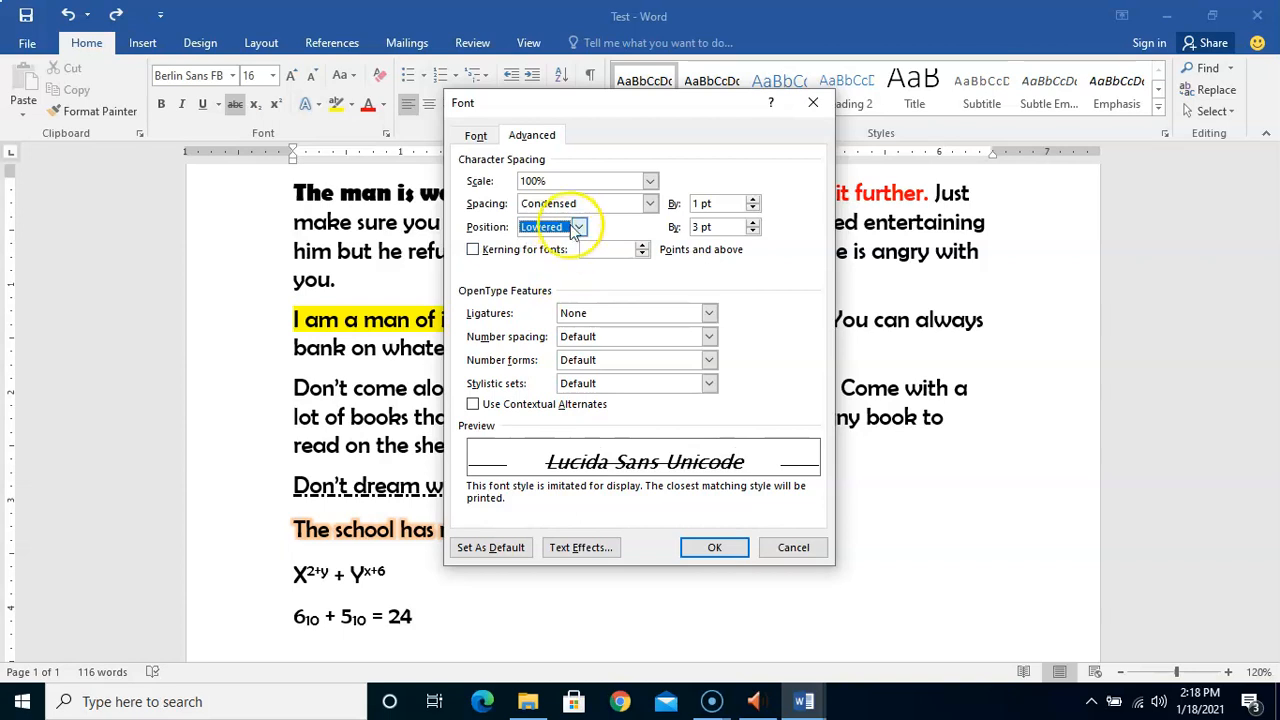
{"action": "left_click", "coordinate": [565, 244]}
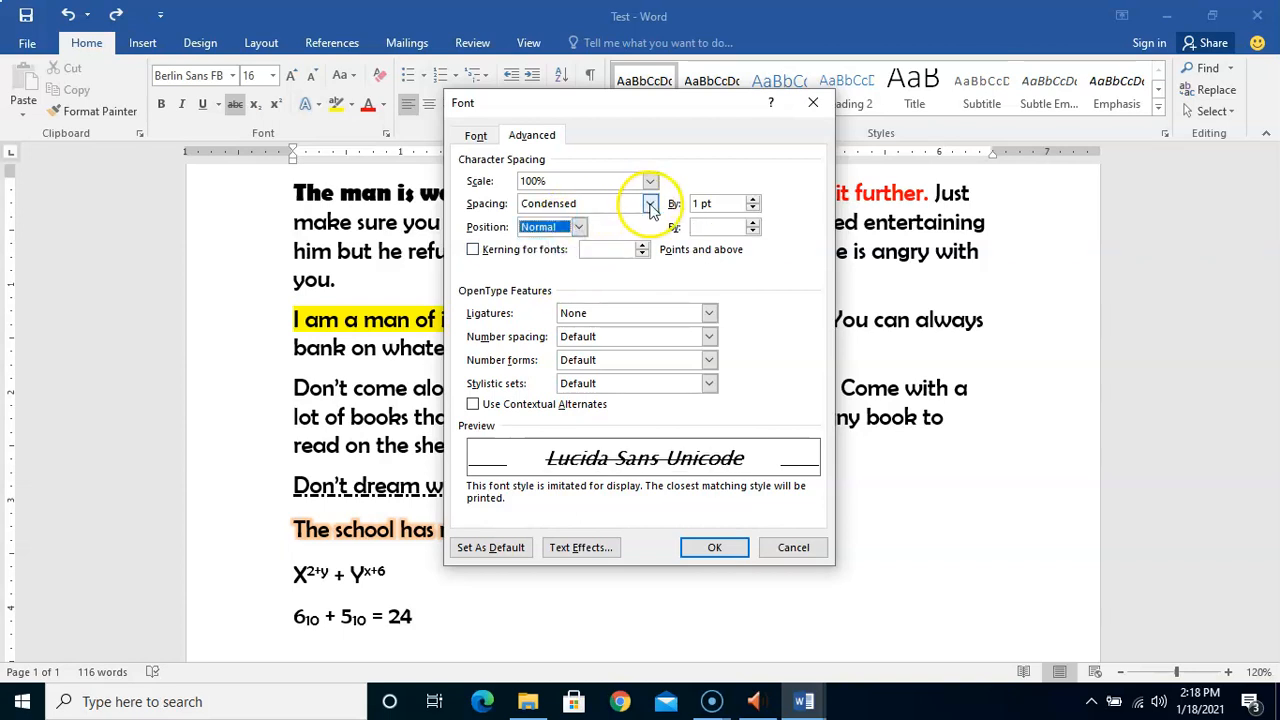
{"action": "left_click", "coordinate": [650, 203]}
{"action": "left_click", "coordinate": [606, 224]}
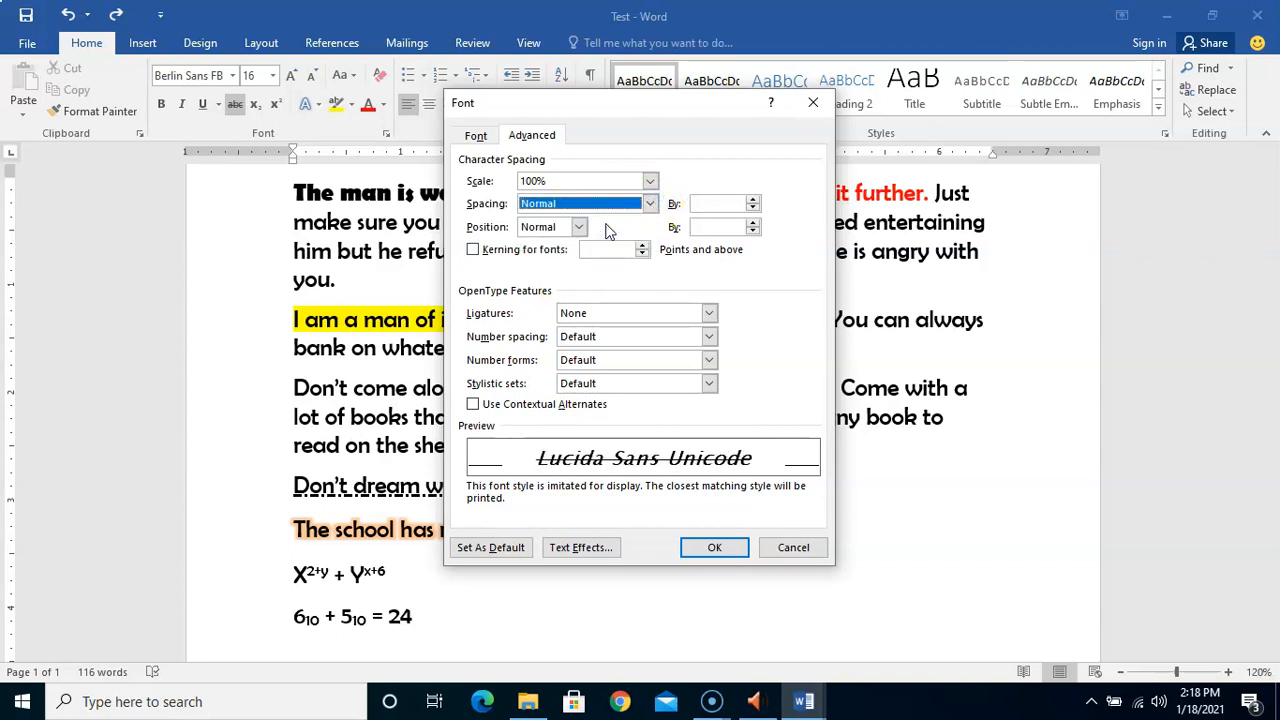
{"action": "left_click", "coordinate": [616, 342]}
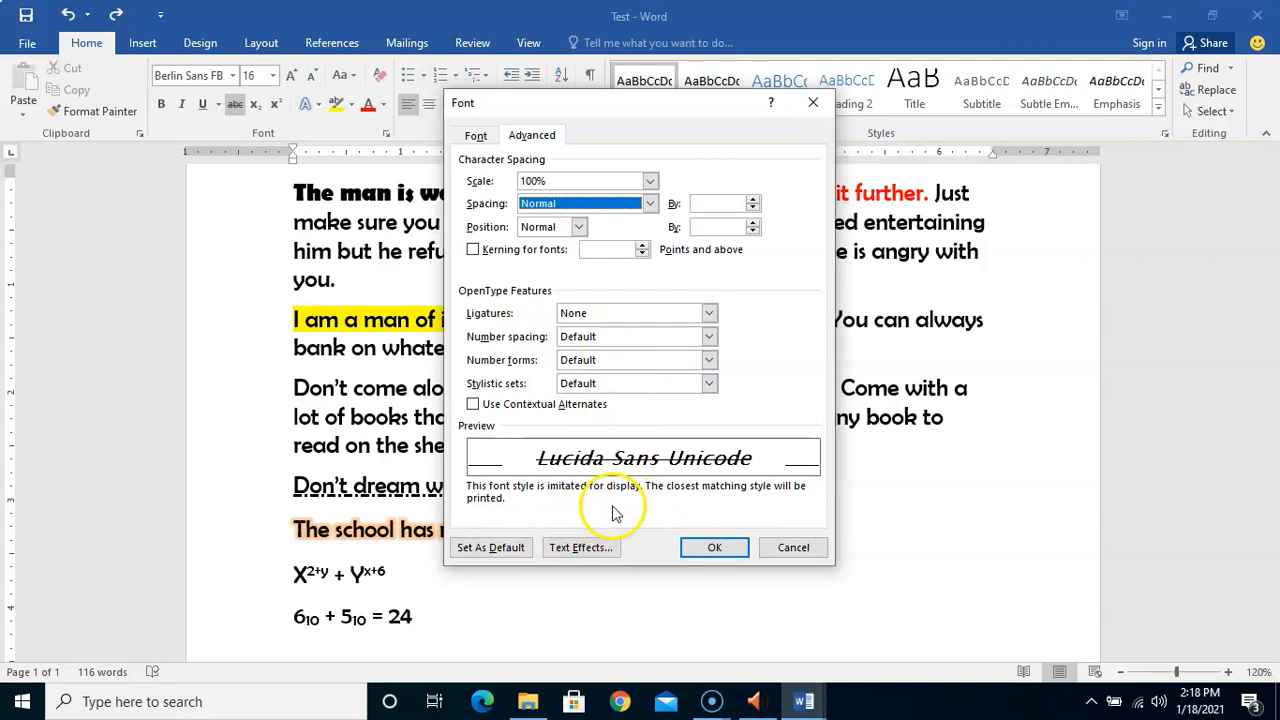
- Bring up the choice of documents for the default font, cancel it, and close the Font dialog without applying anything
{"action": "left_click", "coordinate": [503, 550]}
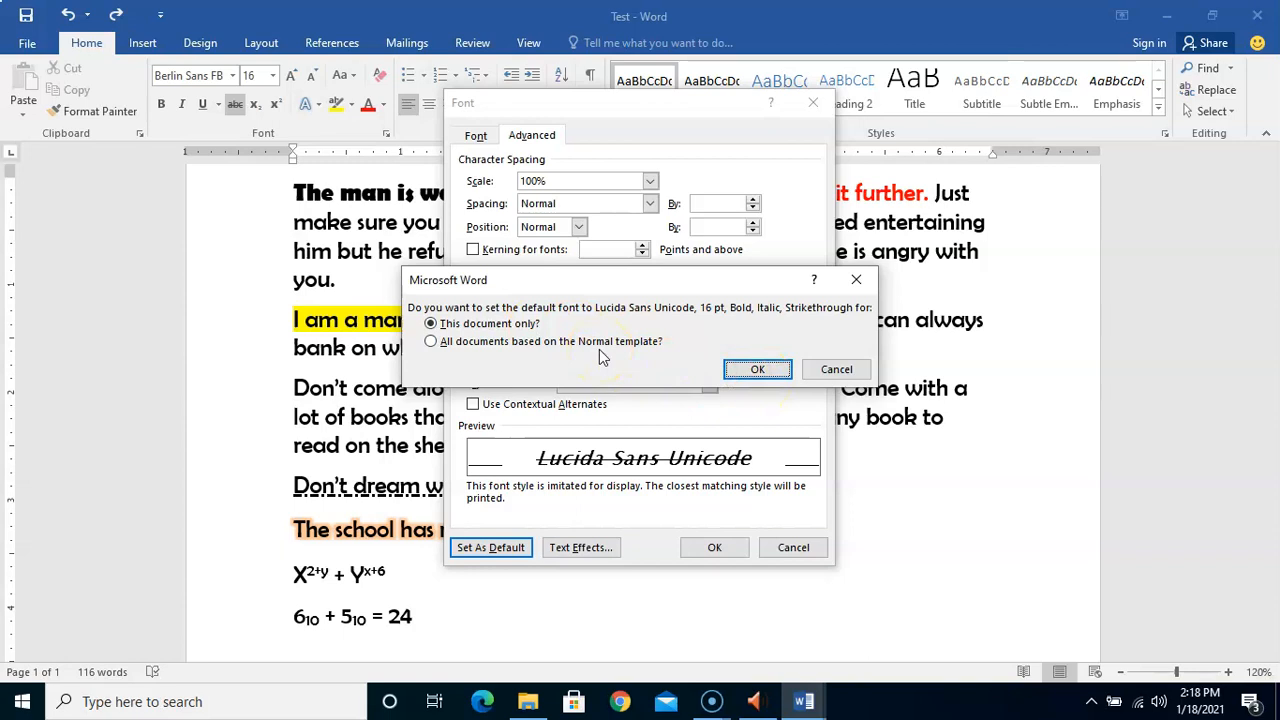
{"action": "left_click", "coordinate": [756, 370]}
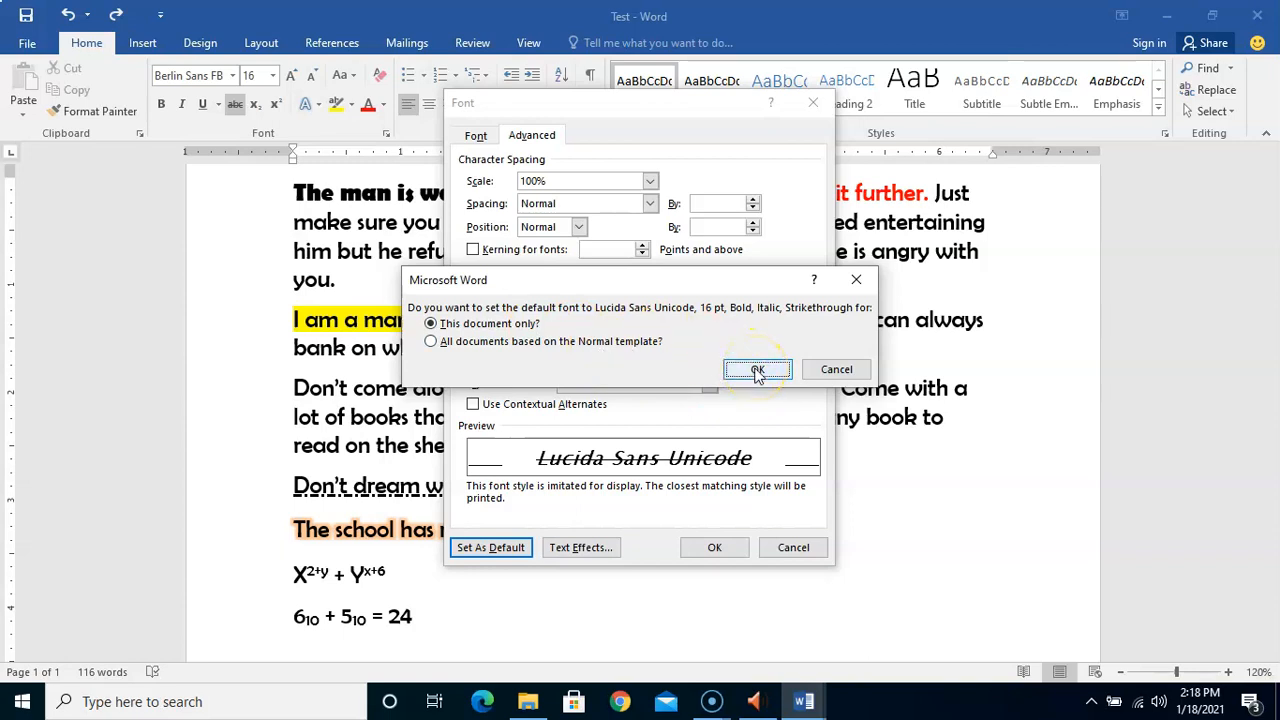
{"action": "left_click", "coordinate": [836, 372]}
{"action": "left_click", "coordinate": [790, 548]}
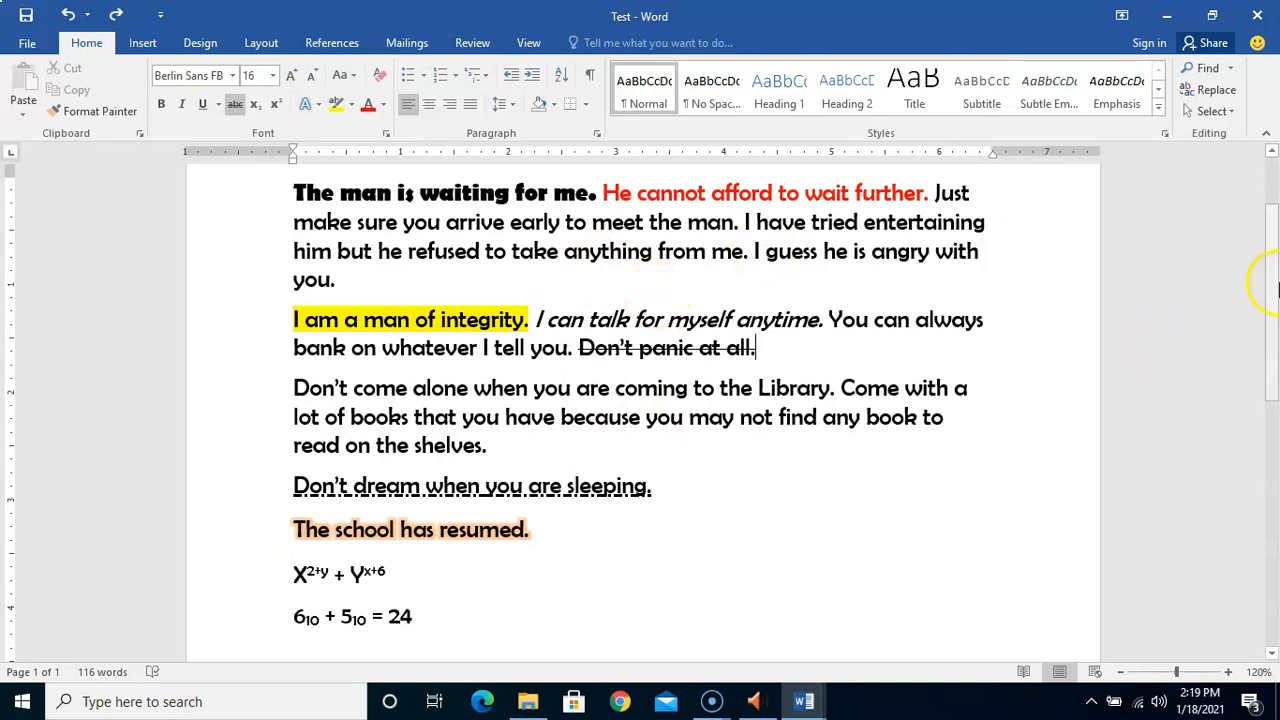
- Select the entire text and justify it after trying centre and right alignment
{"action": "mouse_move", "coordinate": [1272, 287]}
{"action": "left_mouse_down"}
{"action": "mouse_move", "coordinate": [1271, 251]}
{"action": "mouse_move", "coordinate": [1271, 267]}
{"action": "left_mouse_up"}
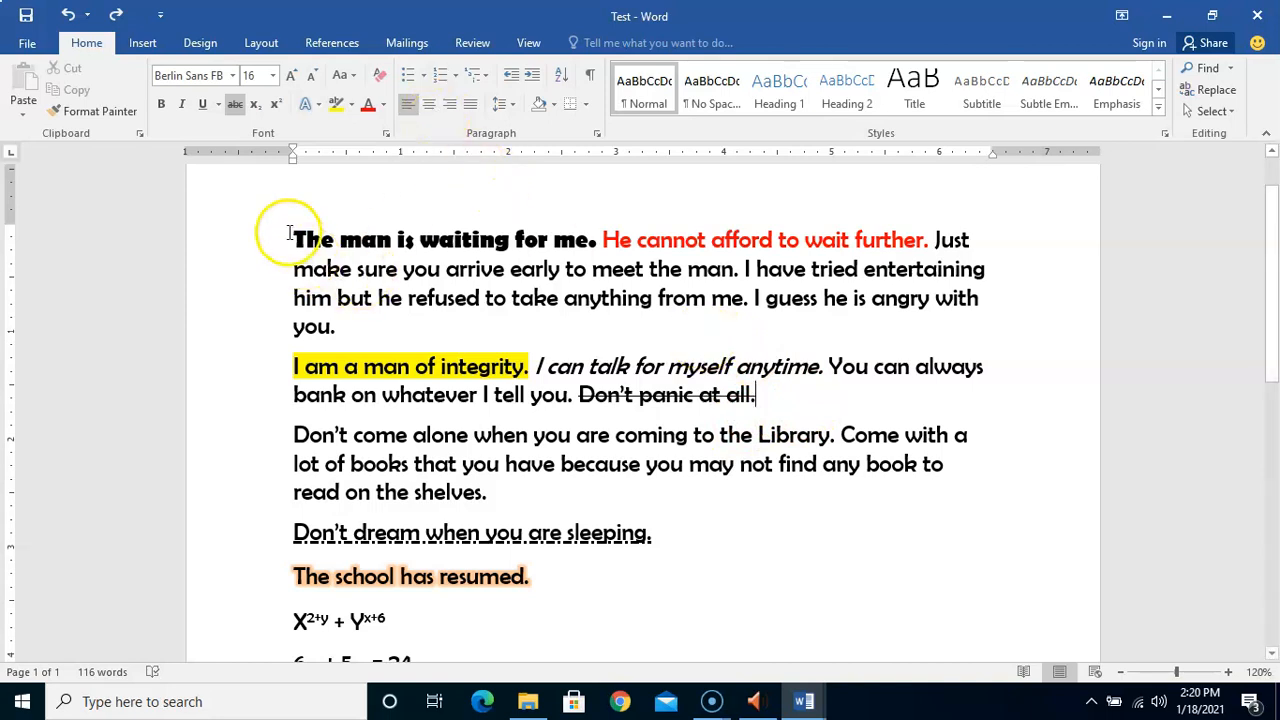
{"action": "left_click_drag", "start_coordinate": [288, 233], "coordinate": [461, 509]}
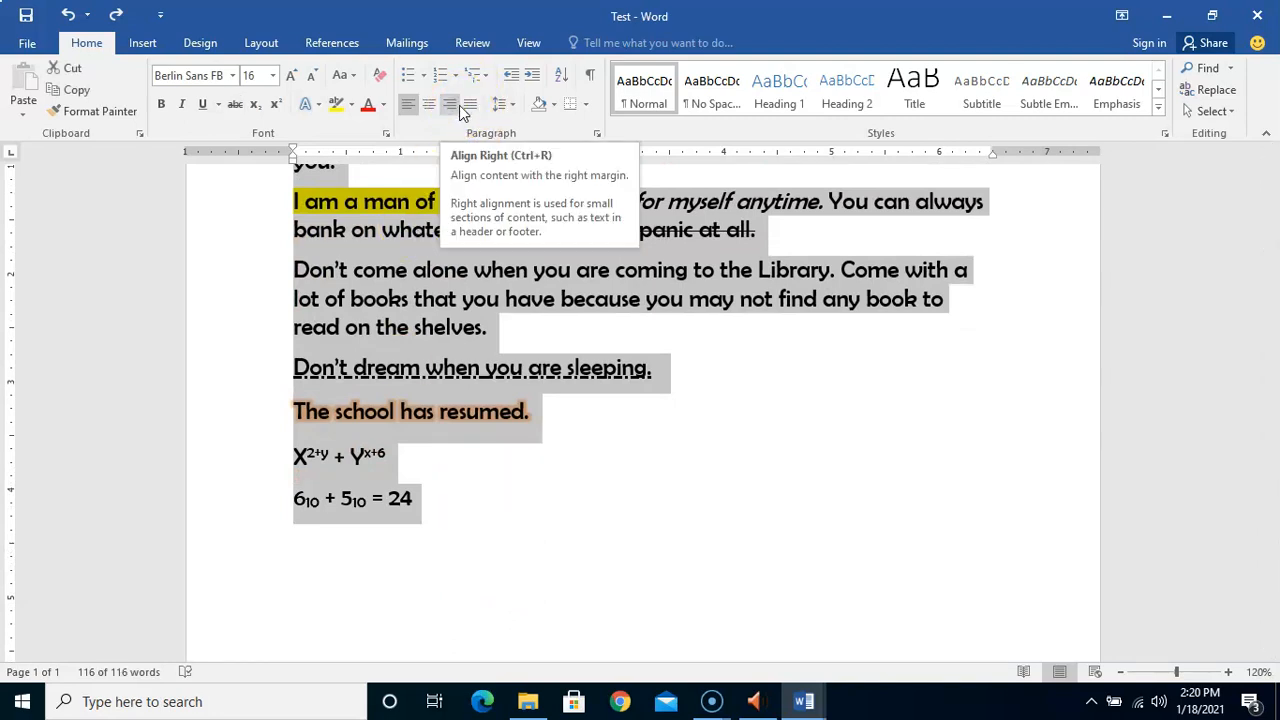
{"action": "left_click", "coordinate": [428, 106]}
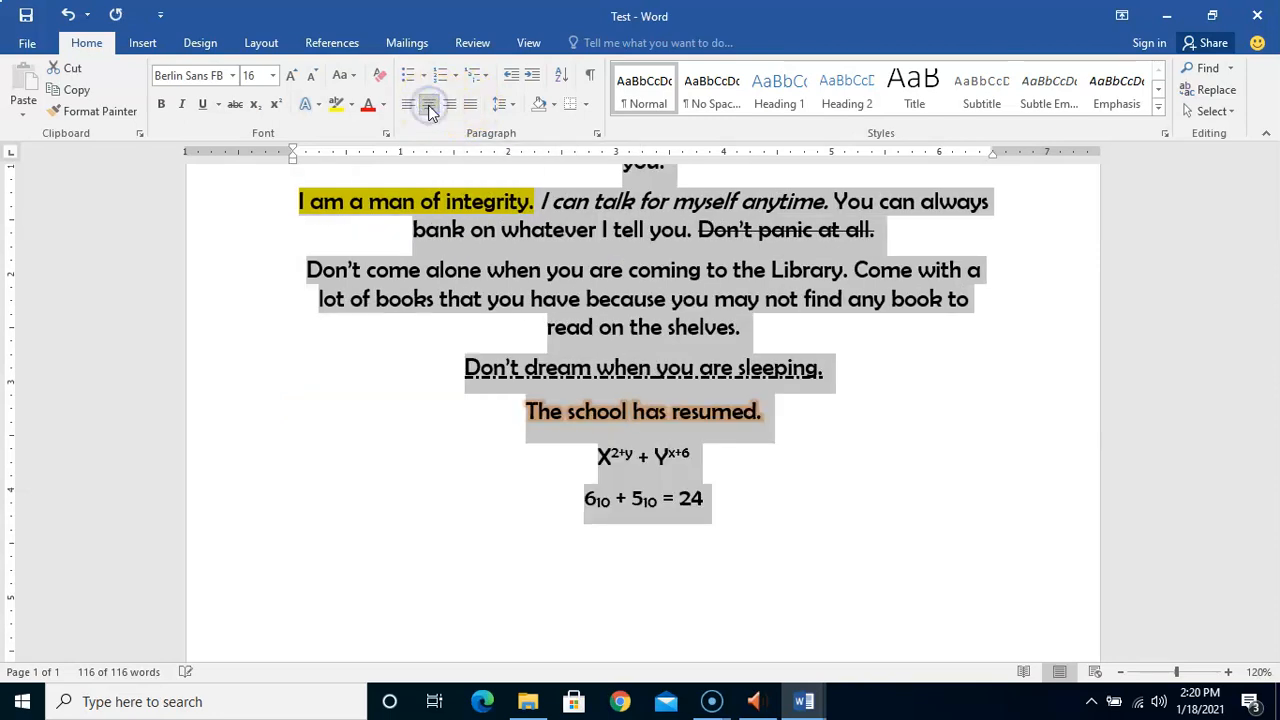
{"action": "left_click_drag", "start_coordinate": [1260, 357], "coordinate": [1260, 297]}
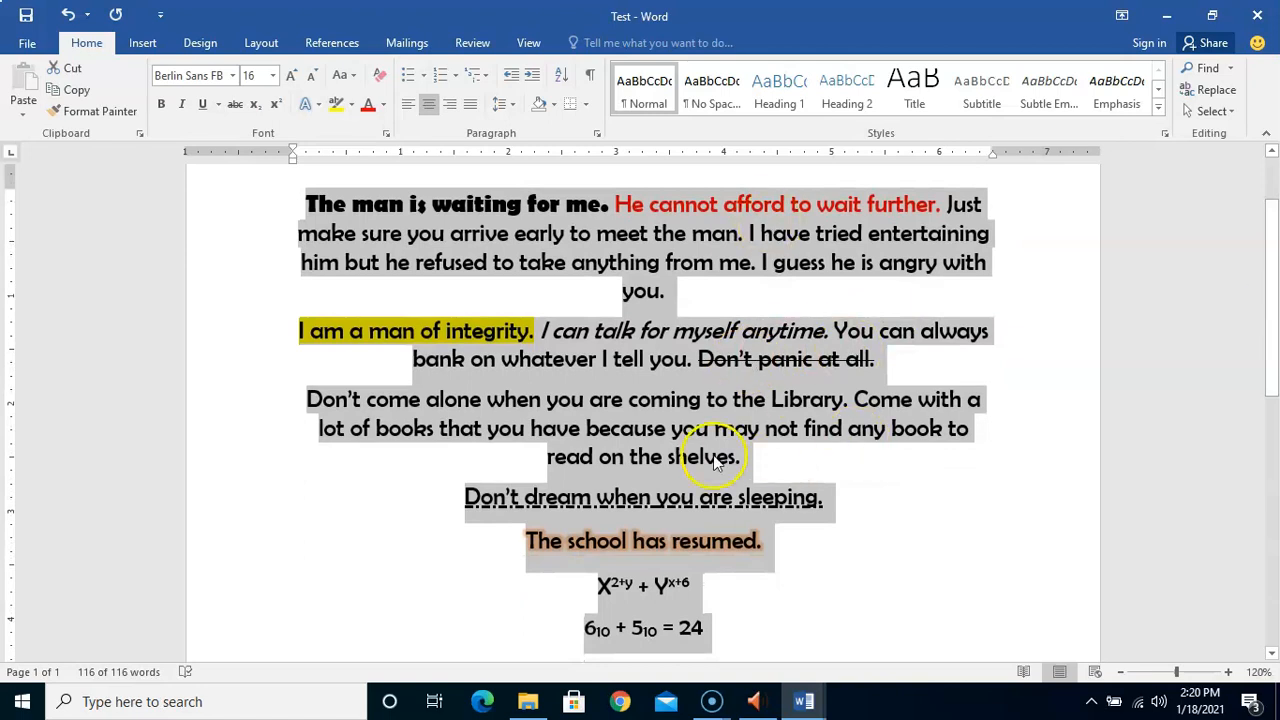
{"action": "left_click", "coordinate": [449, 106]}
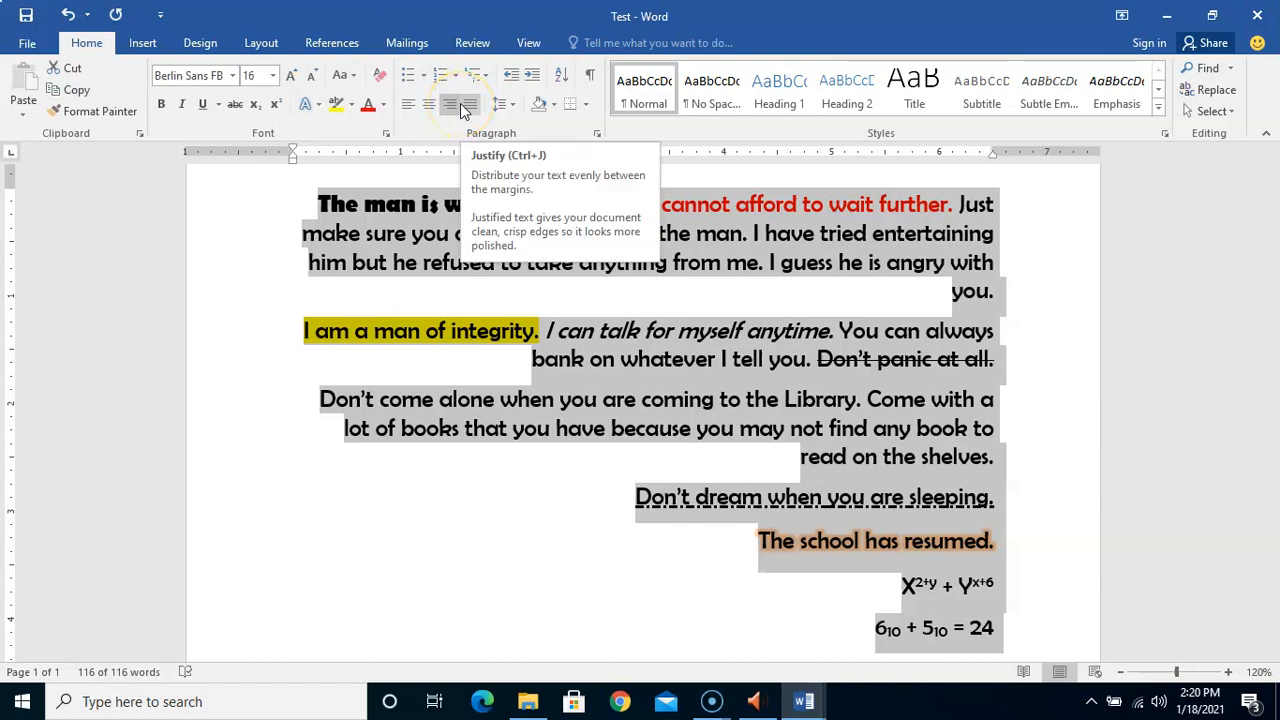
{"action": "left_click", "coordinate": [469, 107]}
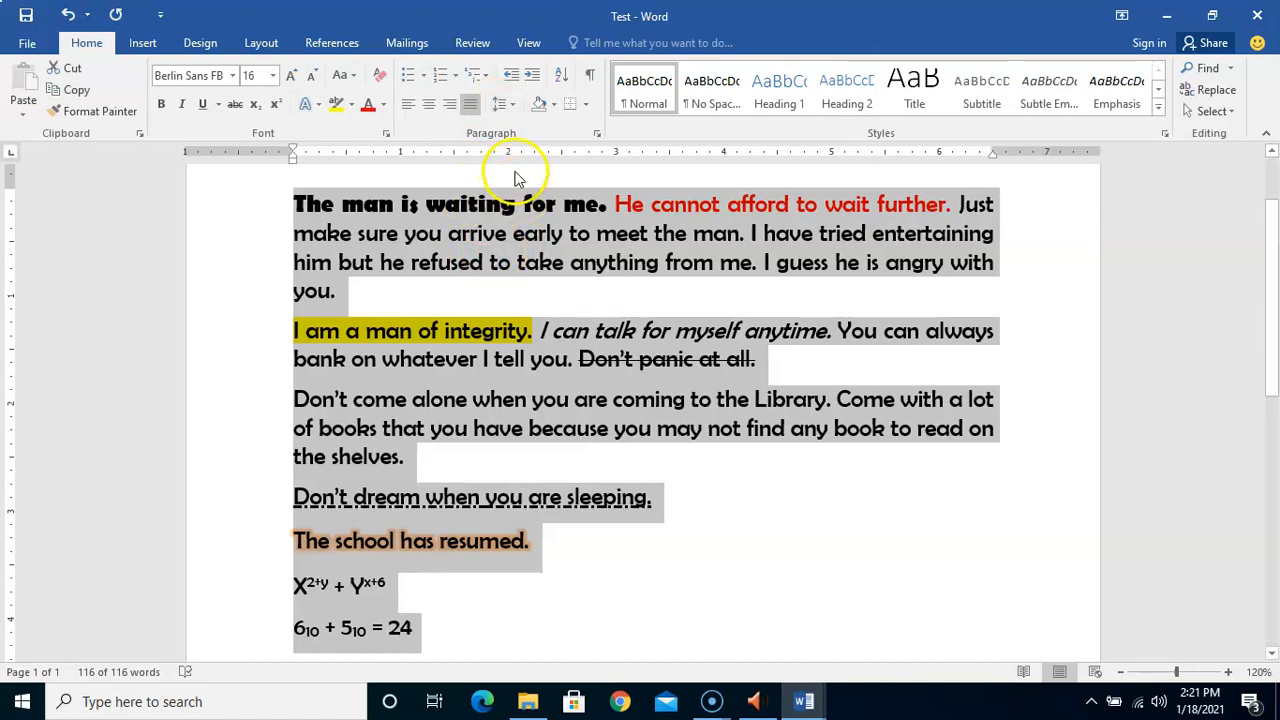
- Set the line spacing of the entire selected text to 1.5 after trying 1.15
{"action": "left_click", "coordinate": [509, 106]}
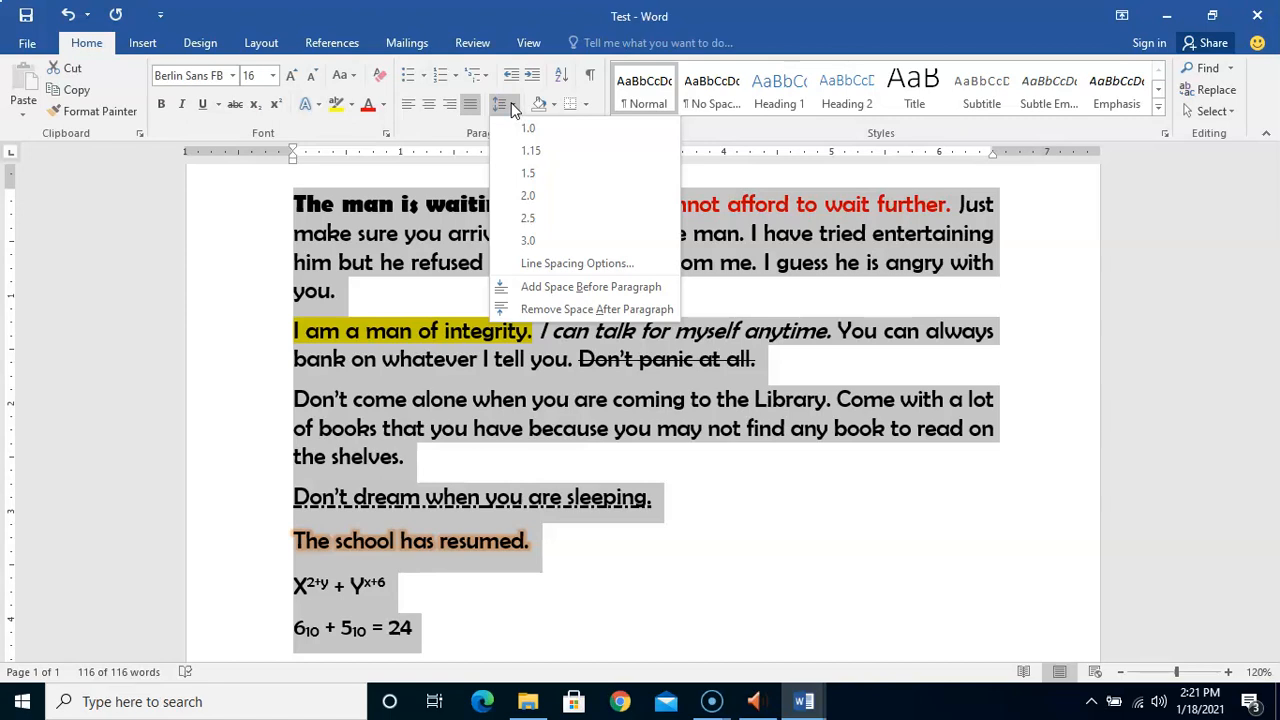
{"action": "left_click", "coordinate": [512, 106]}
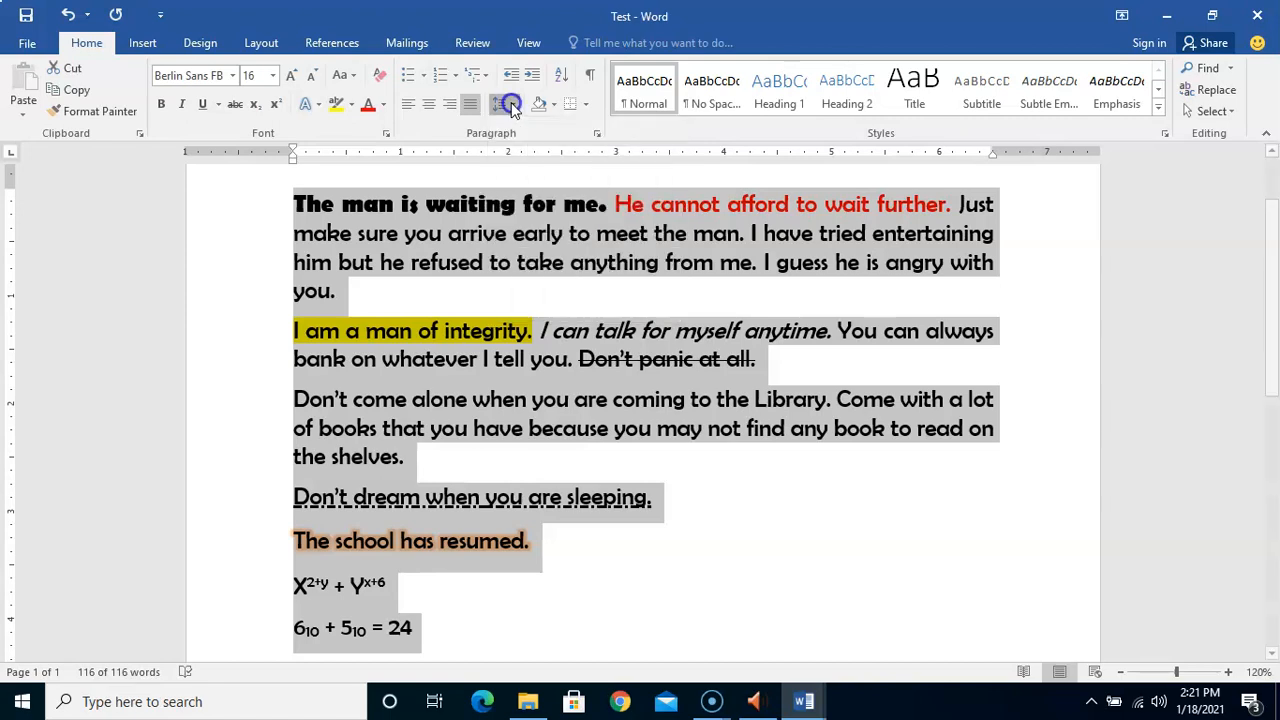
{"action": "left_click", "coordinate": [512, 106]}
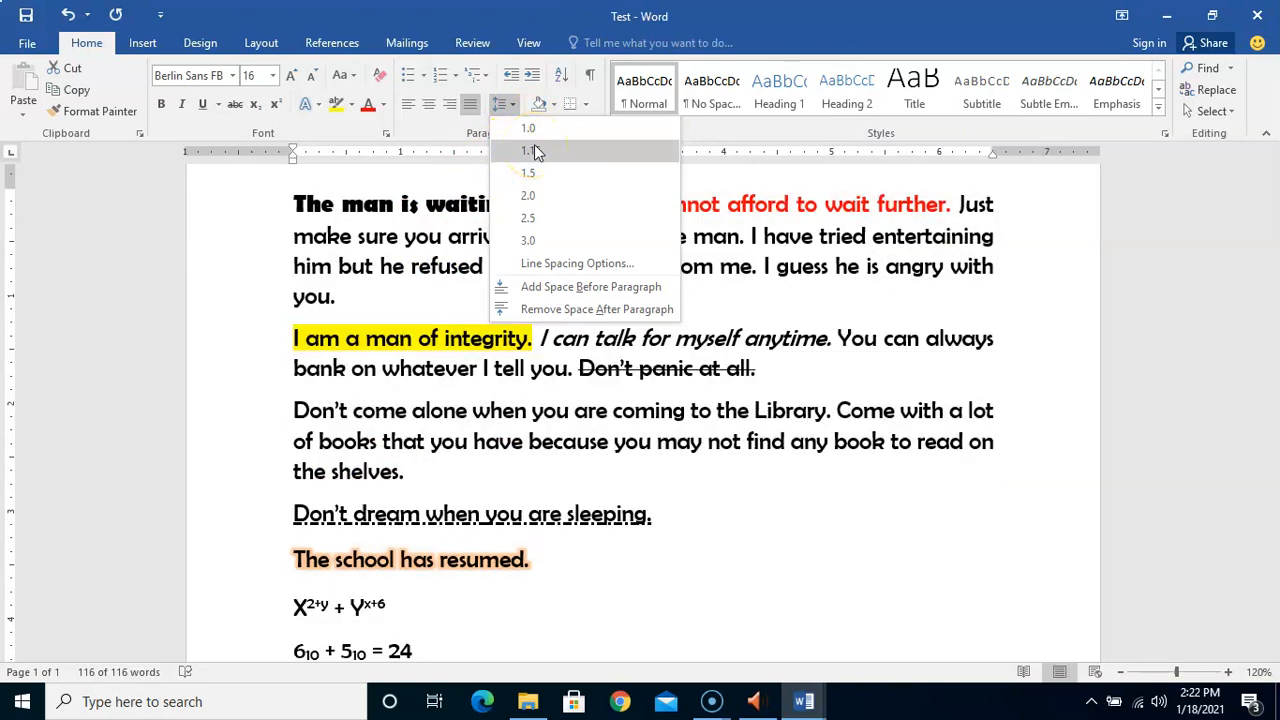
{"action": "left_click", "coordinate": [535, 150]}
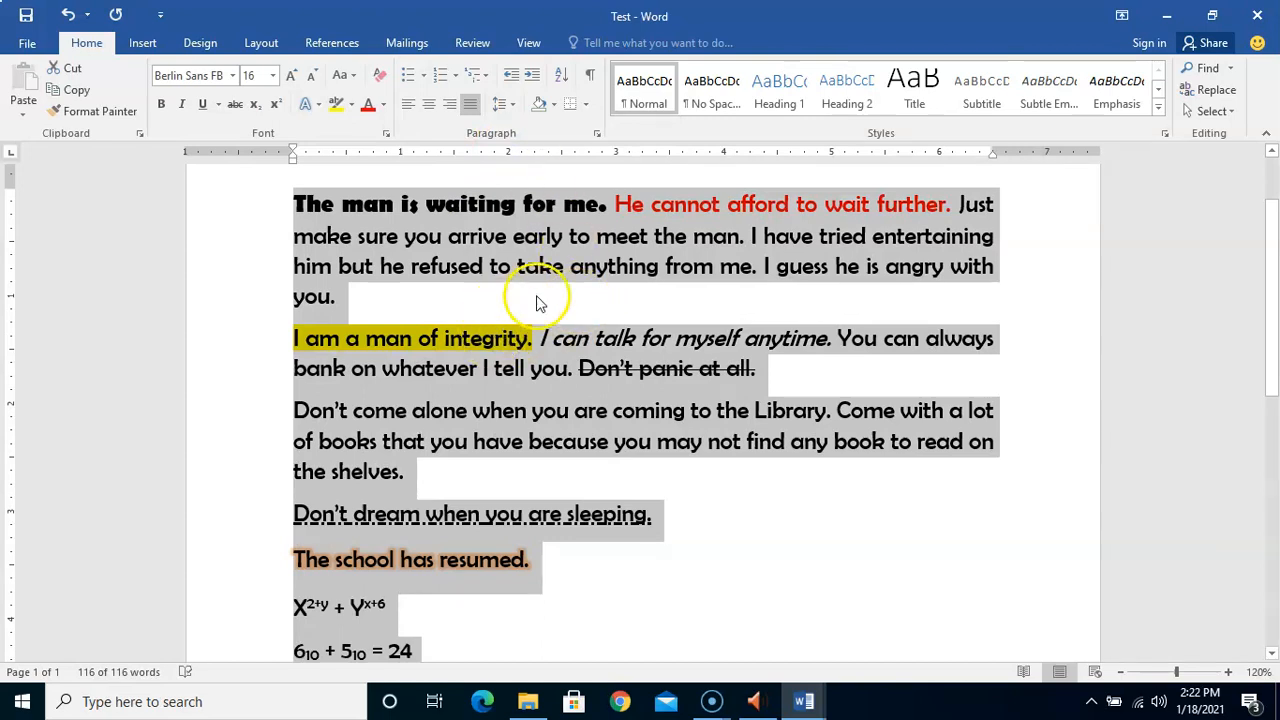
{"action": "left_click", "coordinate": [505, 106]}
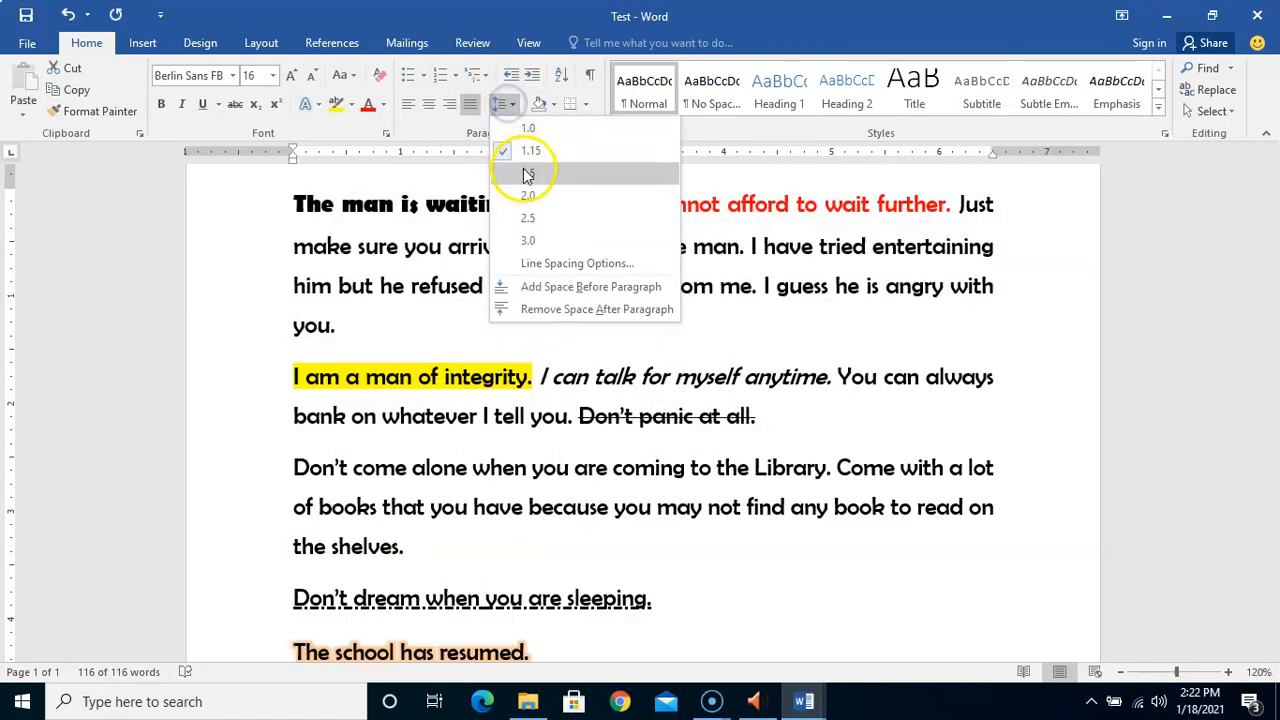
{"action": "left_click", "coordinate": [527, 176]}
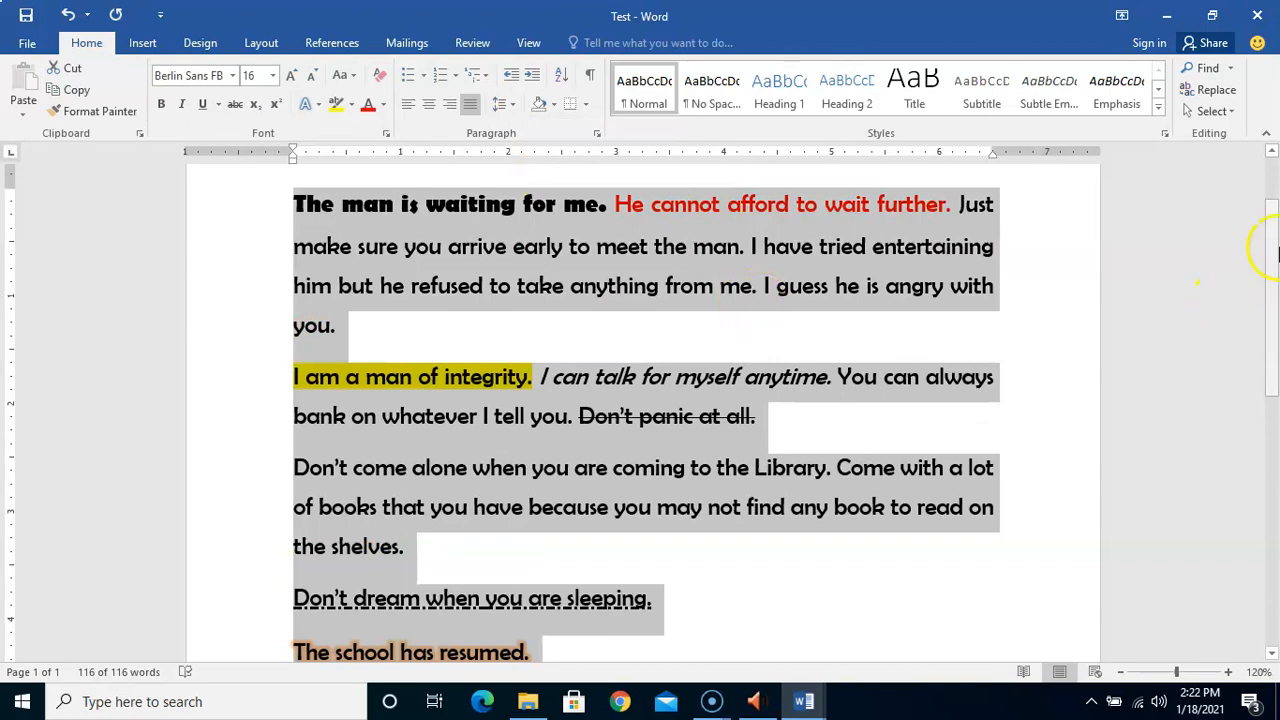
{"action": "left_click_drag", "start_coordinate": [1274, 277], "coordinate": [1275, 232]}
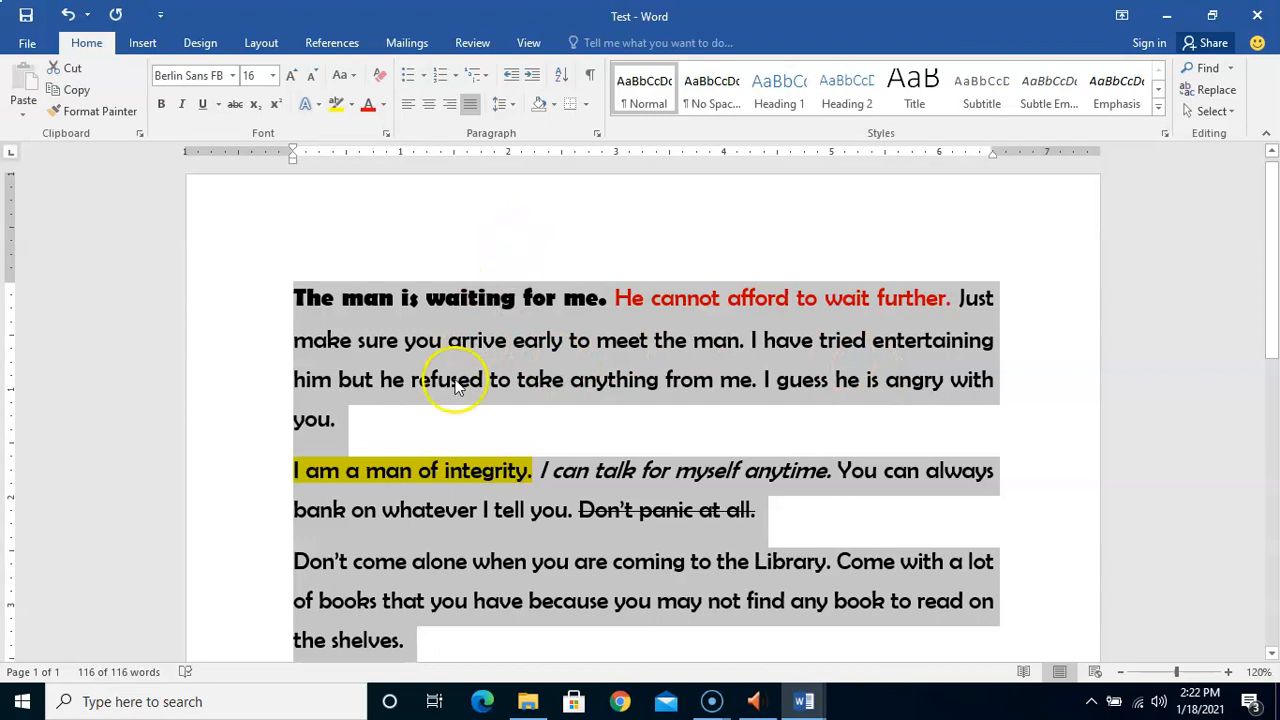
- Preview removing the space after all selected paragraphs, and close the spacing choices without applying anything
{"action": "left_click", "coordinate": [511, 107]}
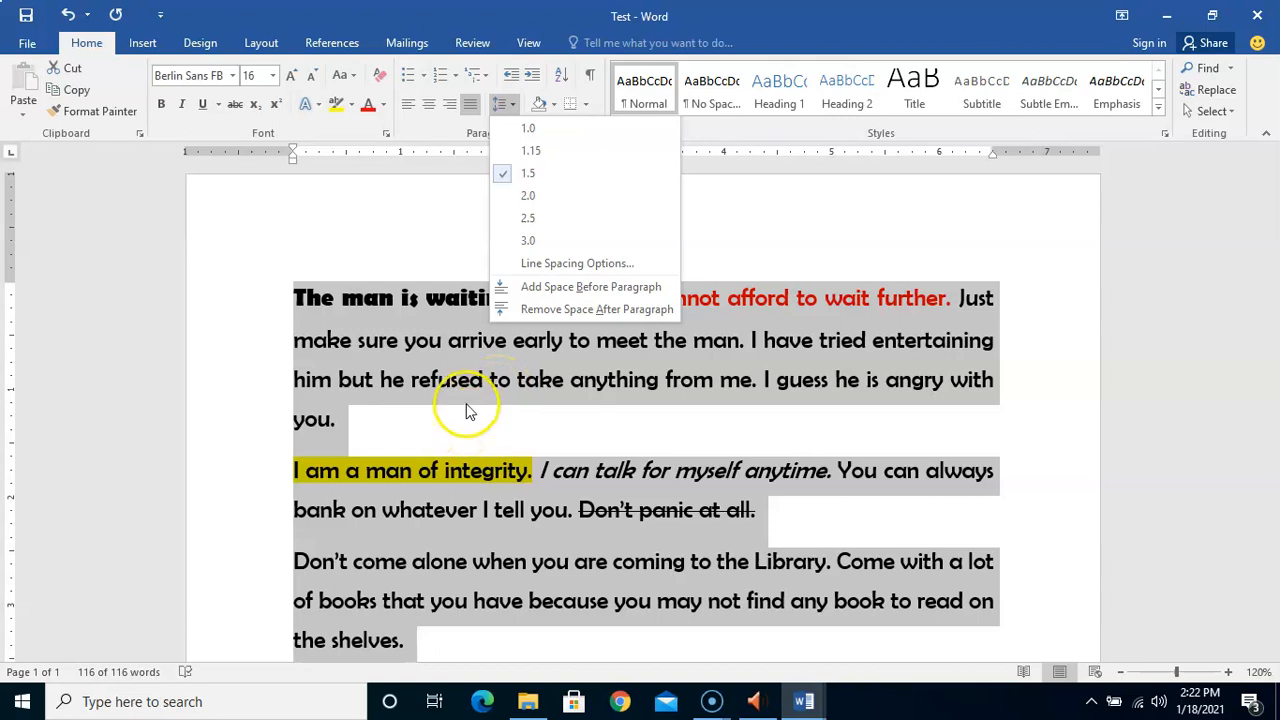
{"action": "left_click", "coordinate": [468, 411]}
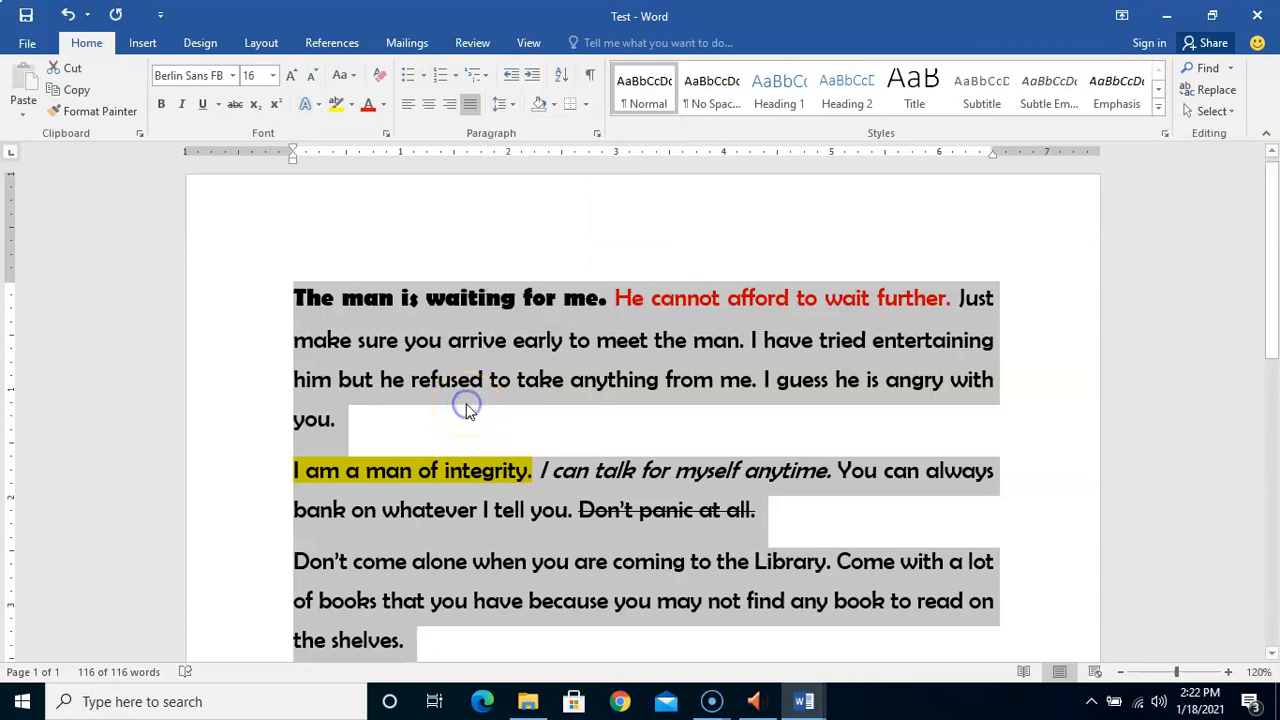
{"action": "left_click", "coordinate": [502, 104]}
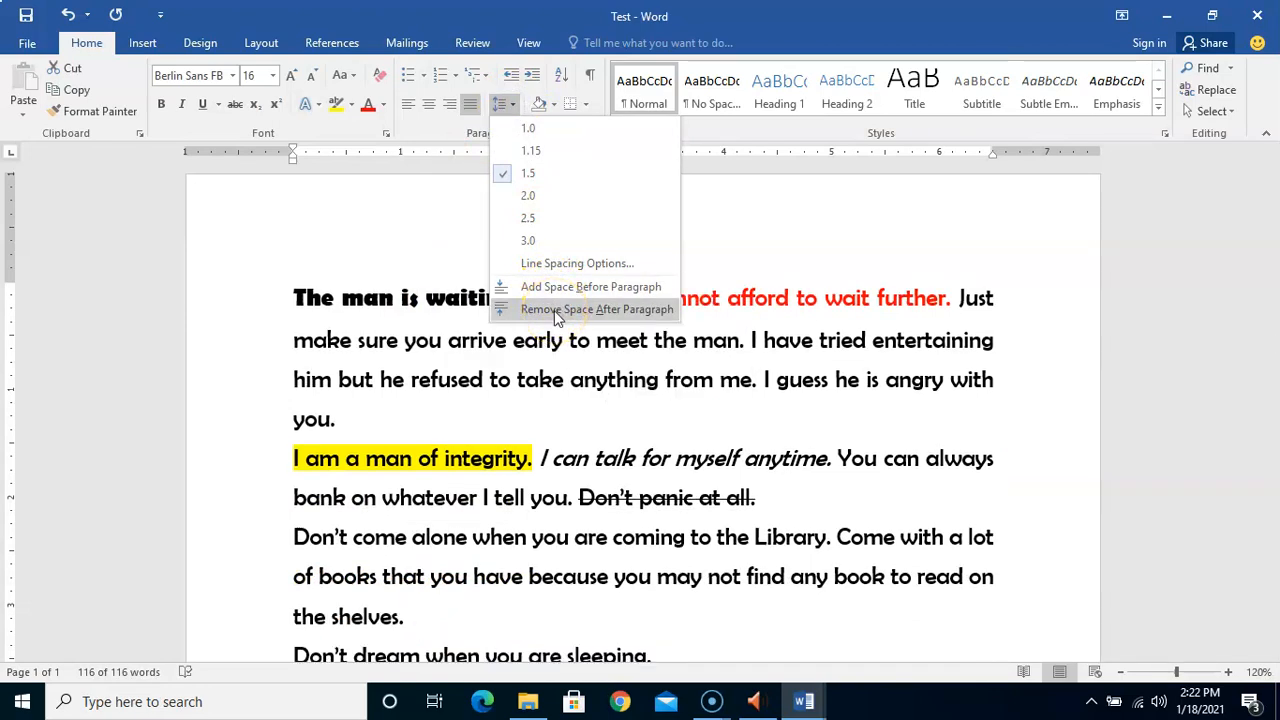
{"action": "left_click", "coordinate": [417, 437]}
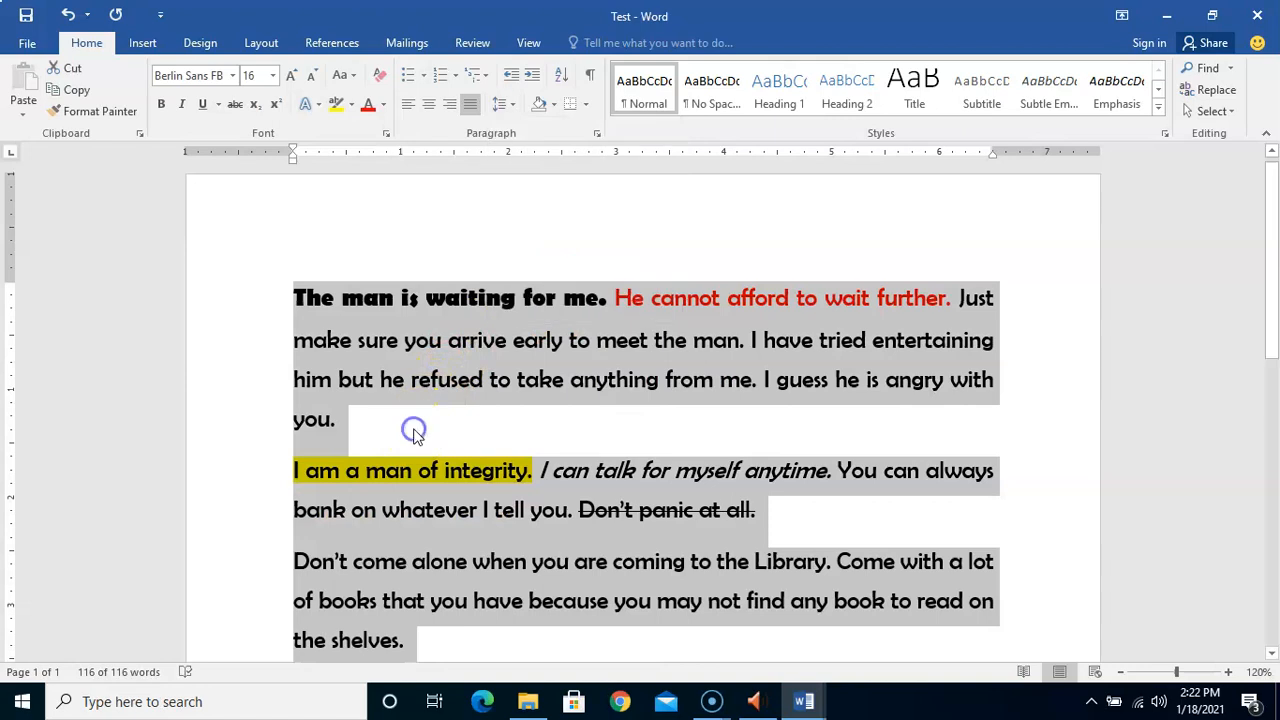
- Remove the space after the first paragraph only, the one ending in "angry with you."
{"action": "left_click", "coordinate": [414, 428]}
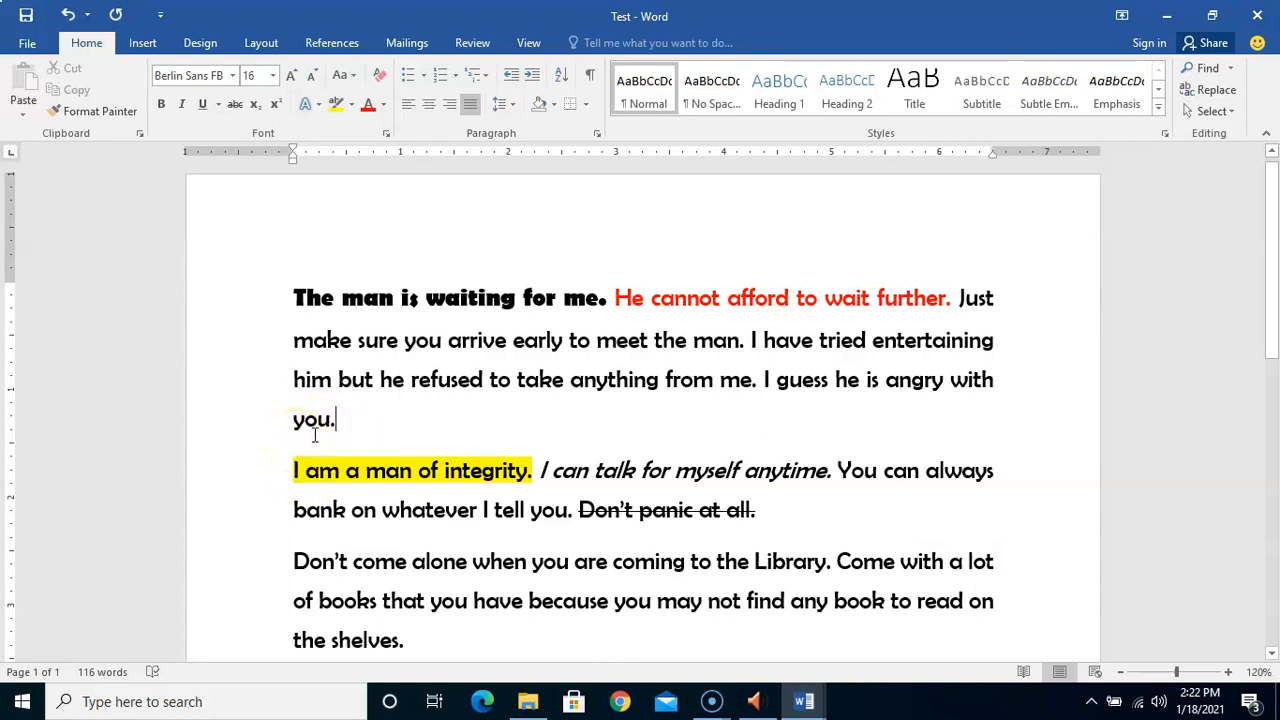
{"action": "left_click", "coordinate": [505, 105]}
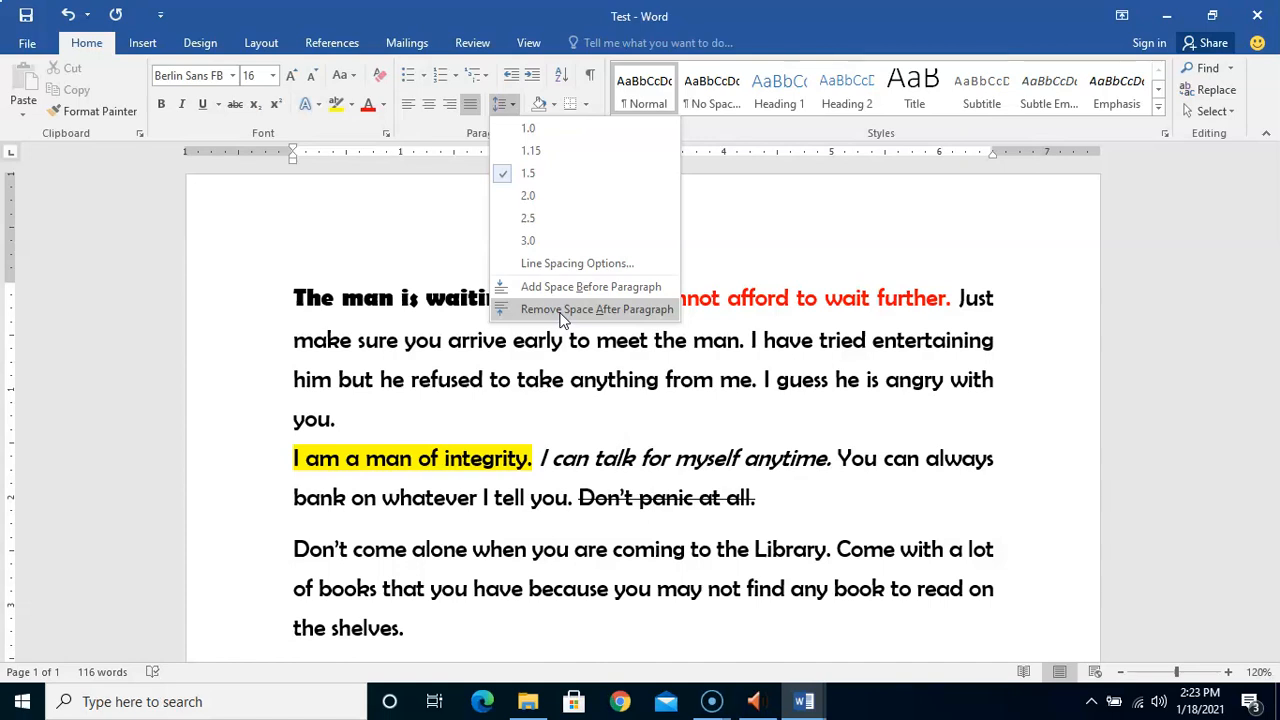
{"action": "left_click", "coordinate": [562, 312]}
{"action": "left_click", "coordinate": [543, 423]}
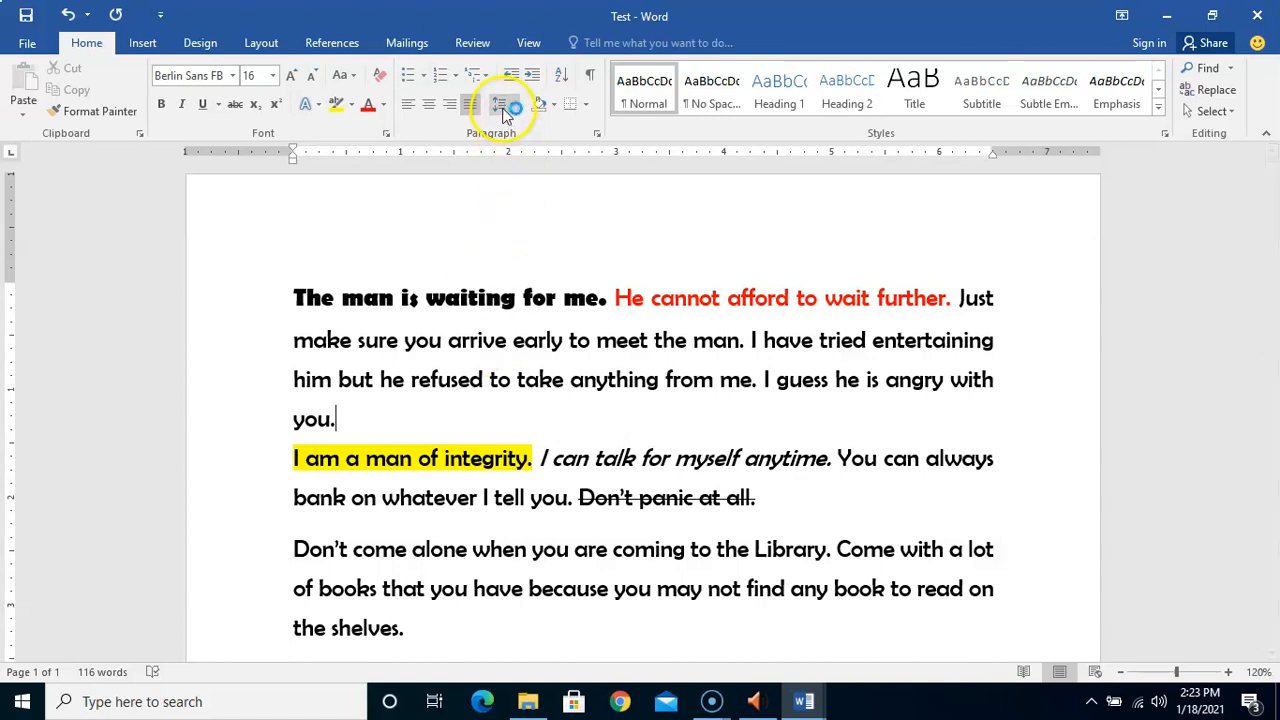
{"action": "left_click", "coordinate": [354, 418]}
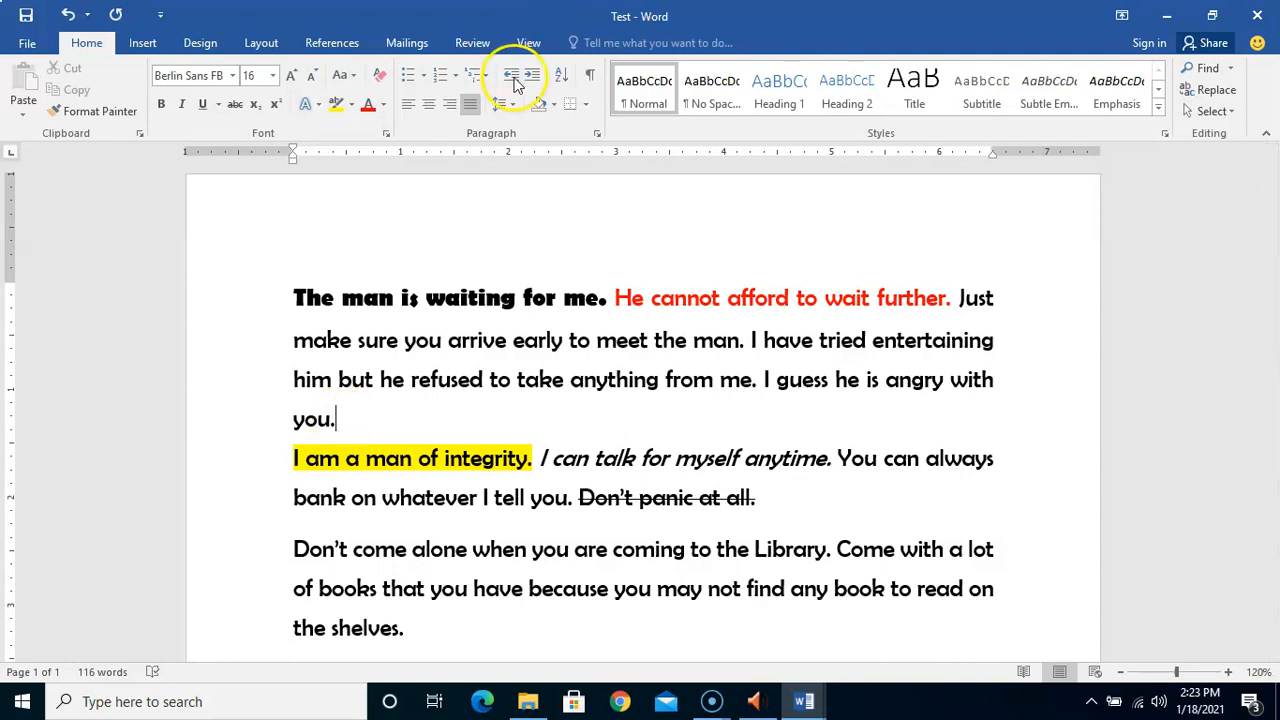
- Add the space after the first paragraph back, and remove it again
{"action": "left_click", "coordinate": [499, 104]}
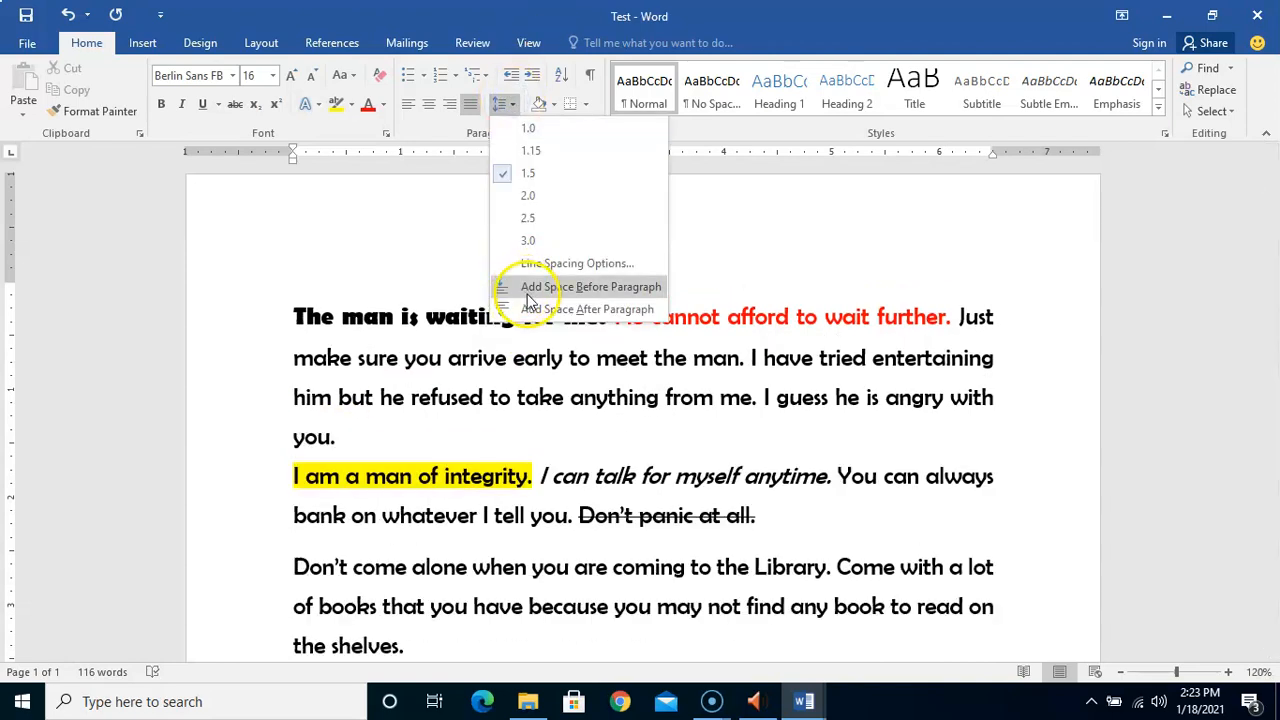
{"action": "left_click", "coordinate": [531, 310]}
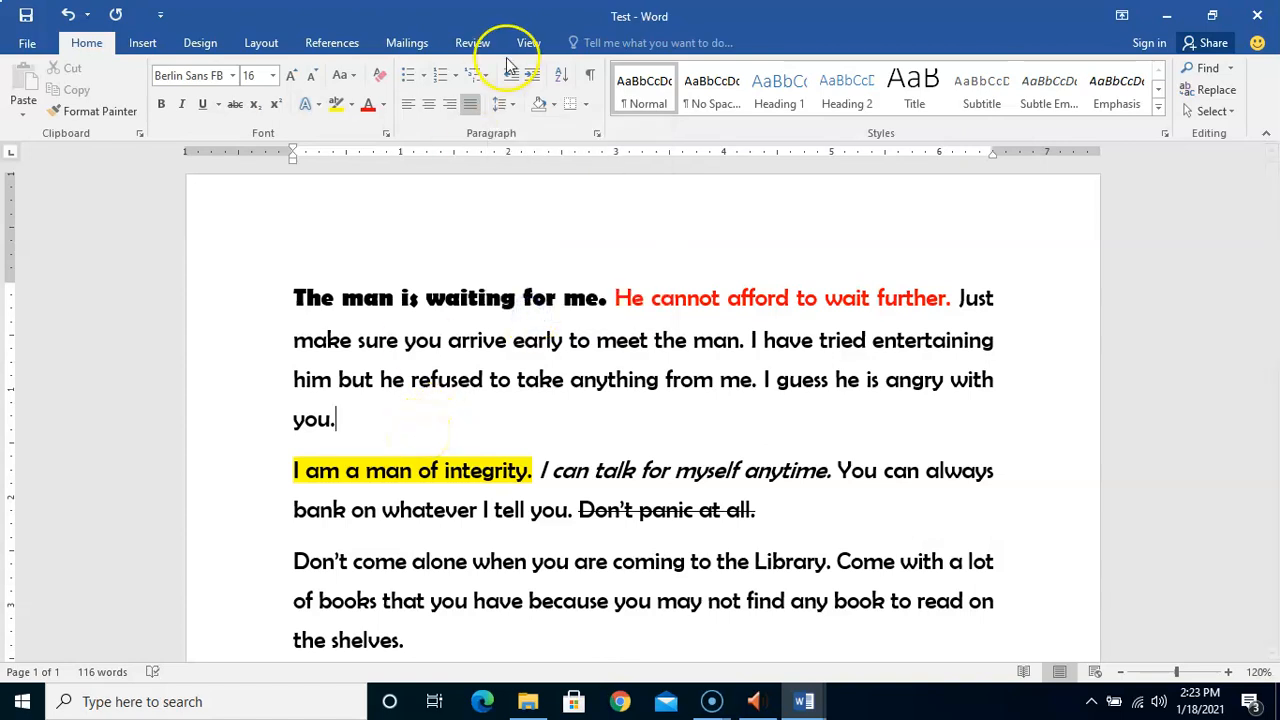
{"action": "left_click", "coordinate": [499, 104]}
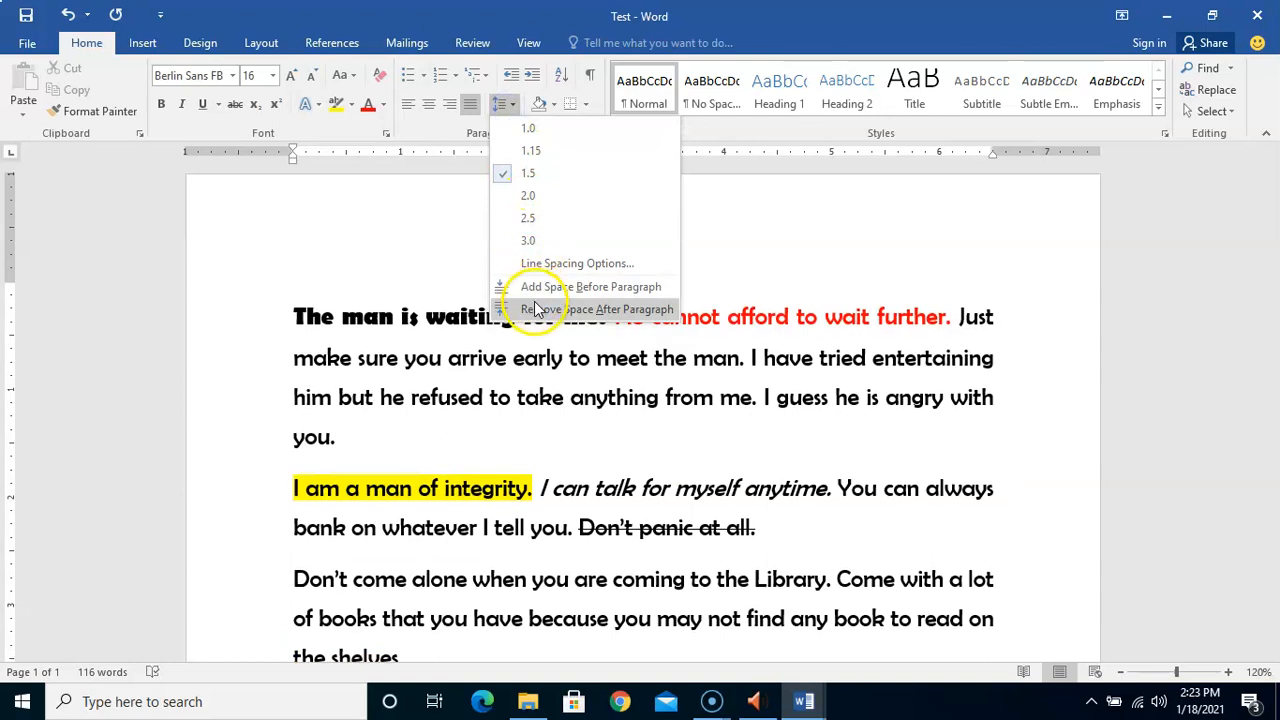
{"action": "left_click", "coordinate": [535, 309]}
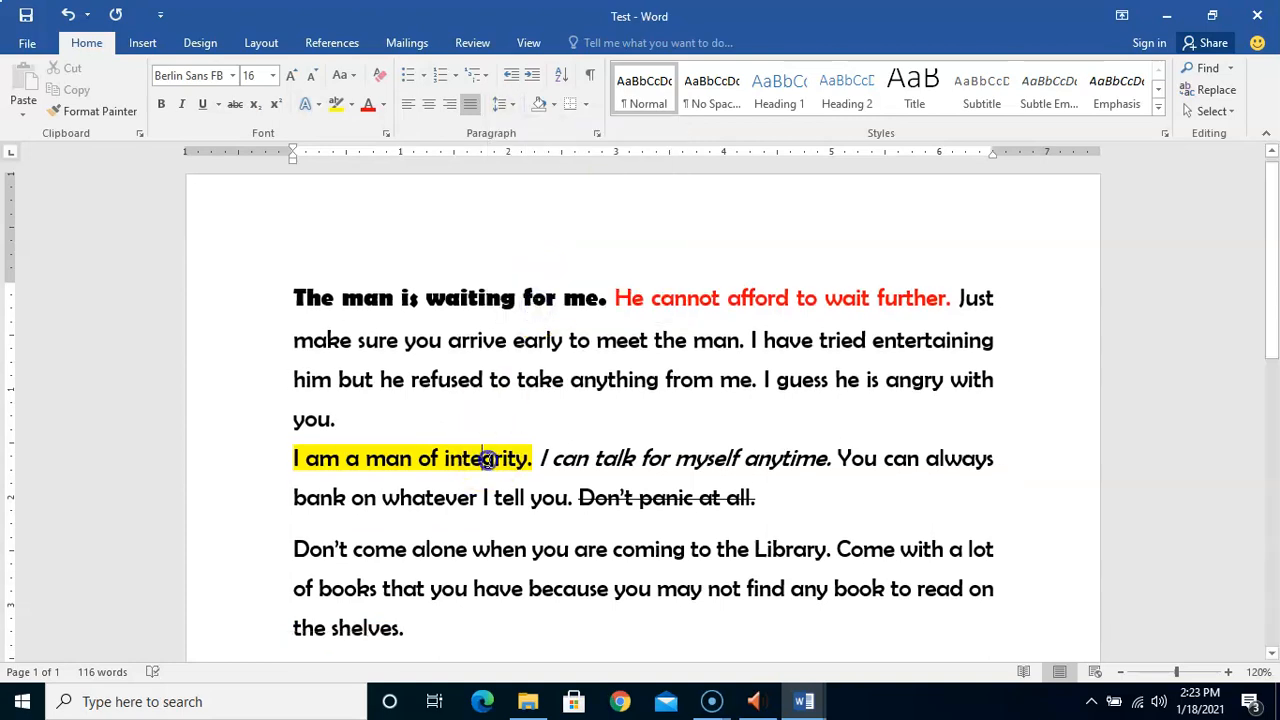
- Add space before the second paragraph, the one starting with "I am a man of integrity."
{"action": "left_click", "coordinate": [505, 106]}
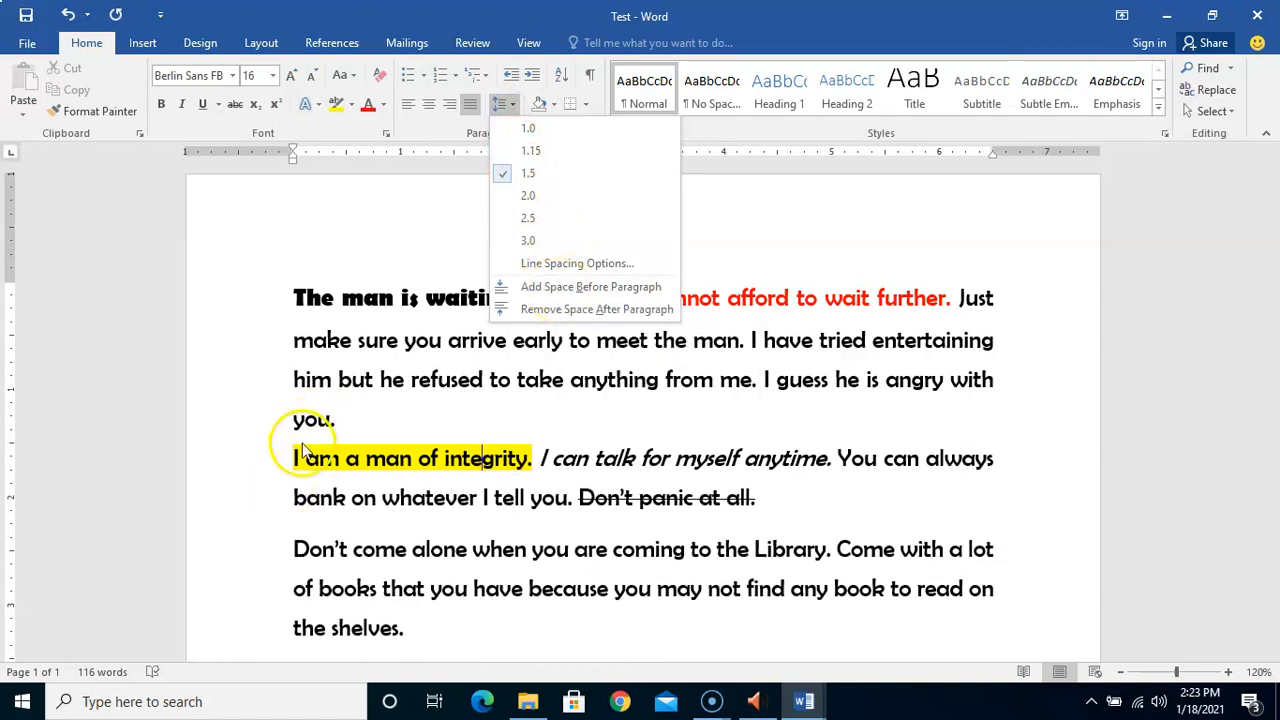
{"action": "left_click", "coordinate": [305, 450]}
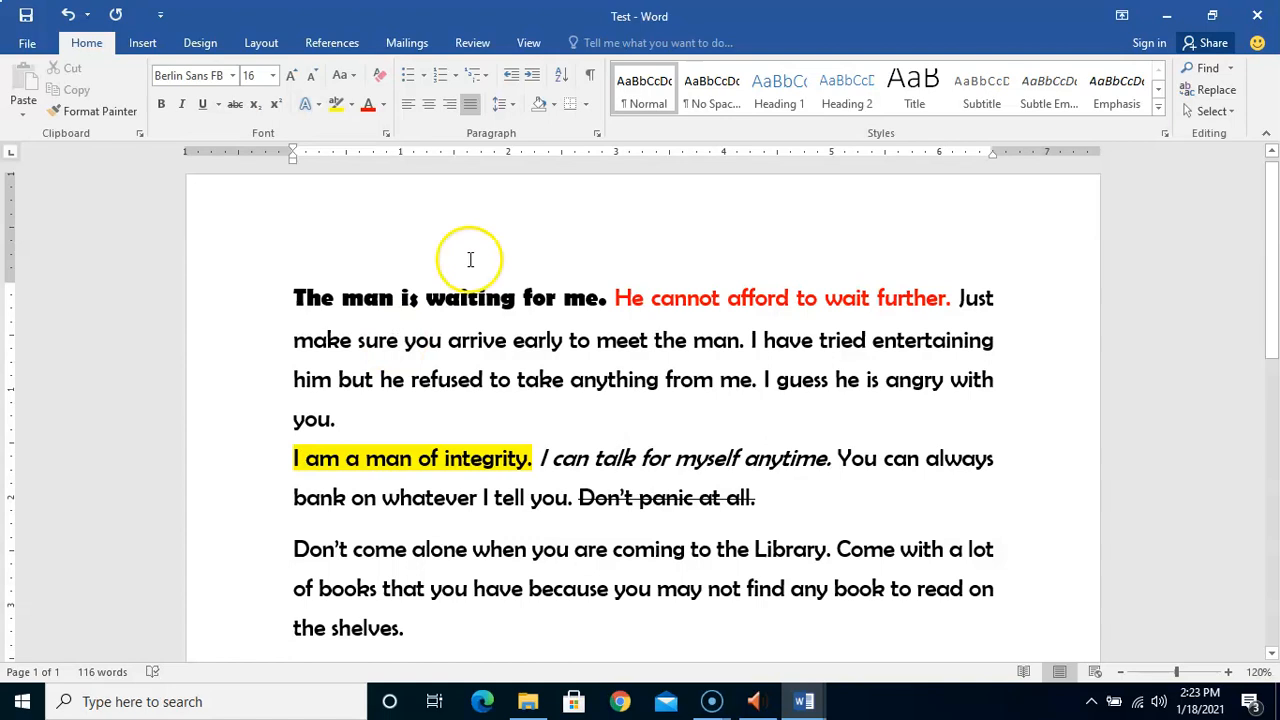
{"action": "left_click", "coordinate": [505, 117]}
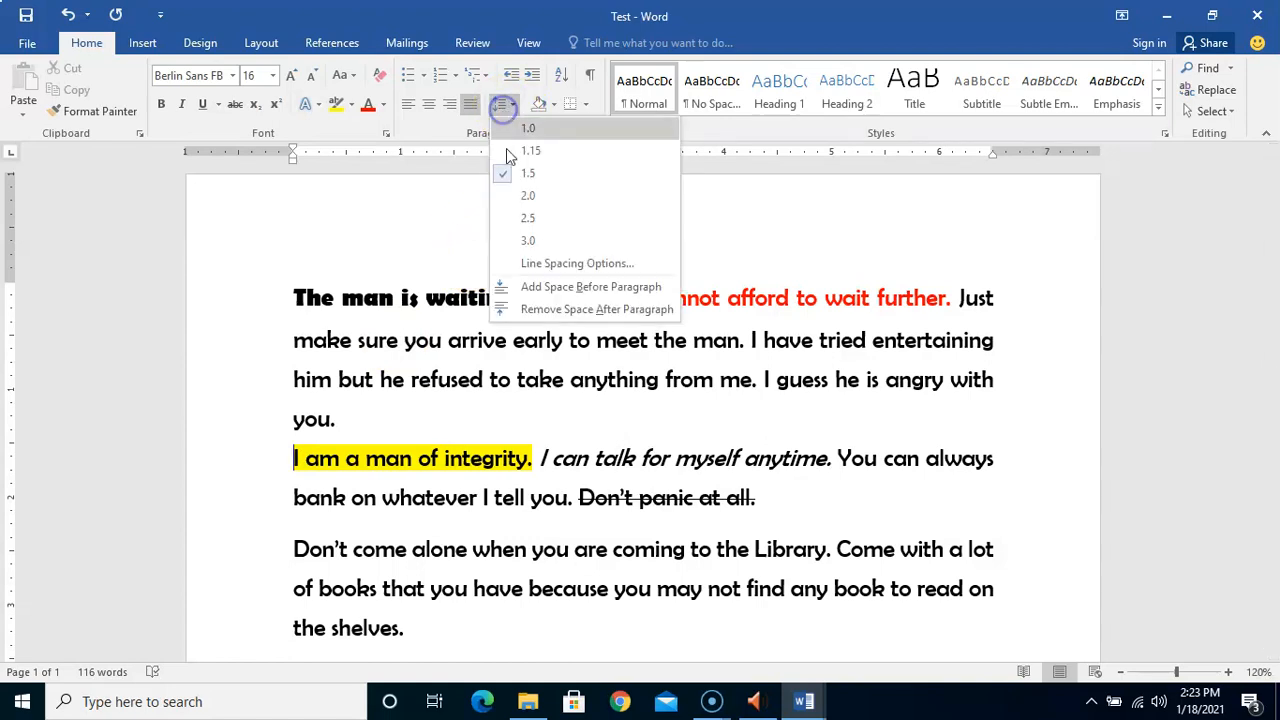
{"action": "left_click", "coordinate": [548, 288]}
{"action": "left_click", "coordinate": [562, 482]}
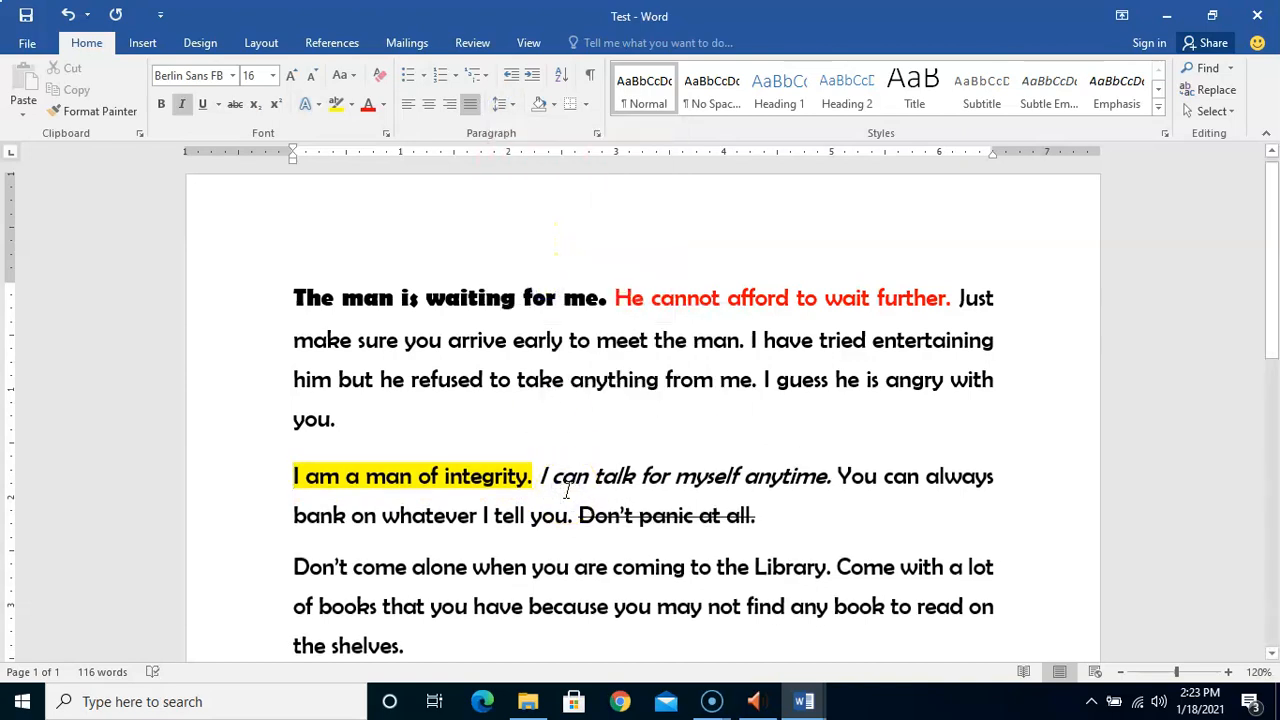